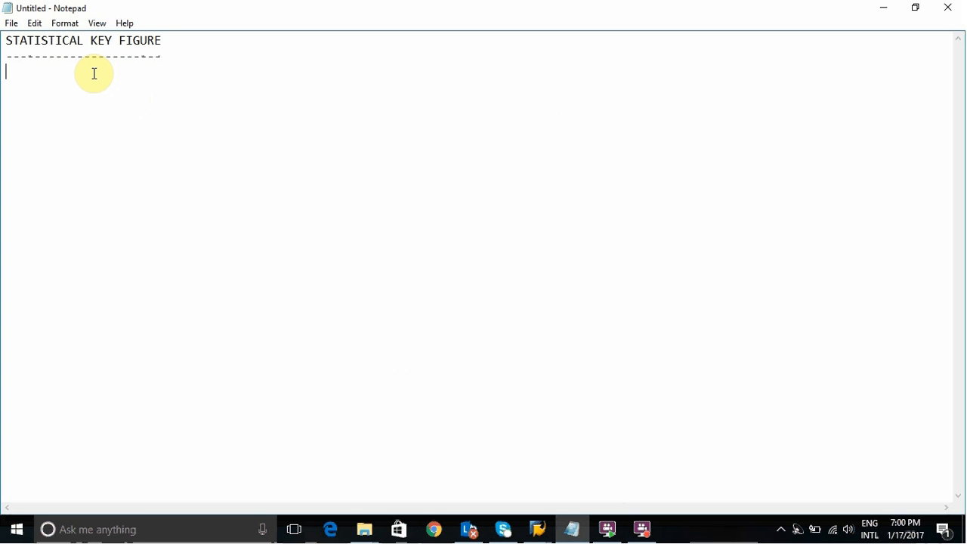
# Write "IT DETERMINES WHAT BASIS WE ARE ALLOCATING THE COST FROM ONE COST CENTER TO ANOTHER COST CENTER." under the heading
pyautogui.write('IT DETERMI')
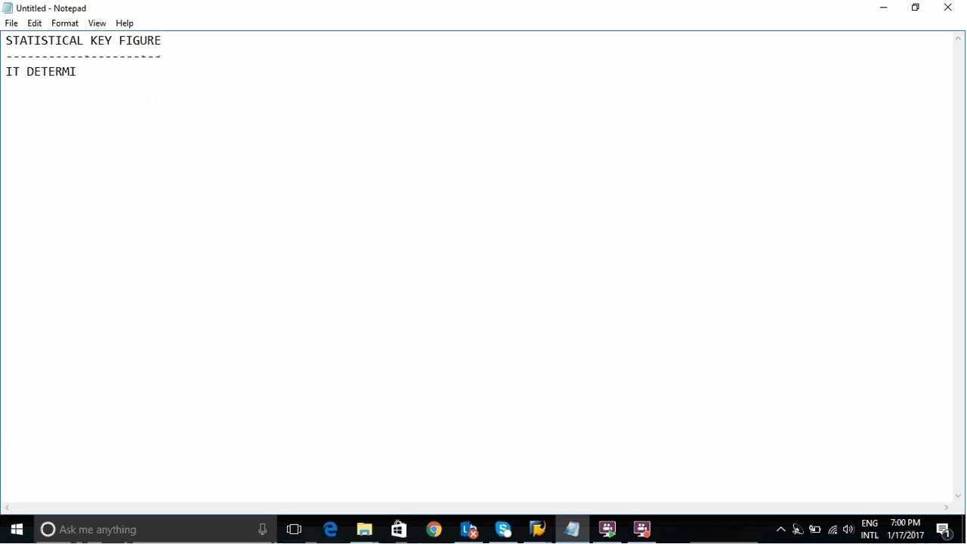
pyautogui.write('NES WHAT BASIS WE ')
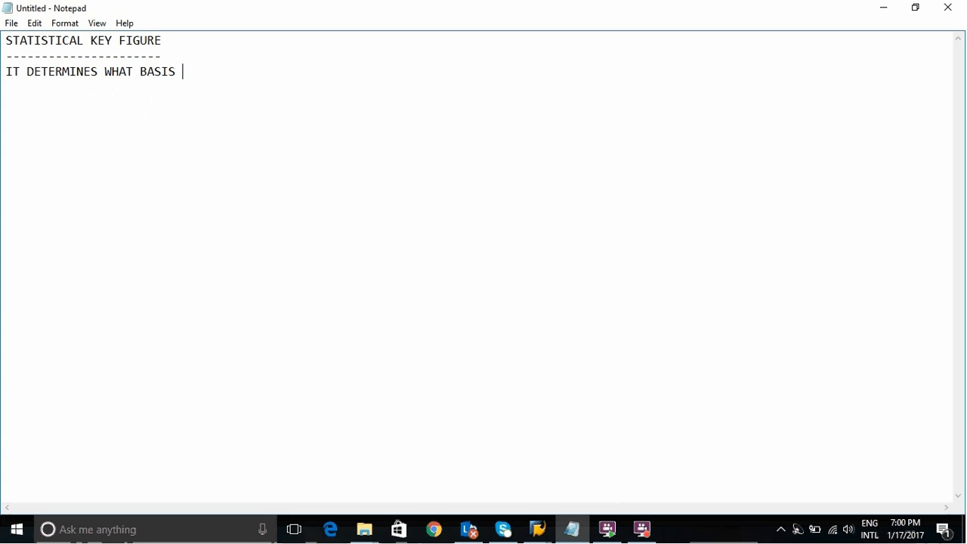
pyautogui.write('ARE ALLOCATING ')
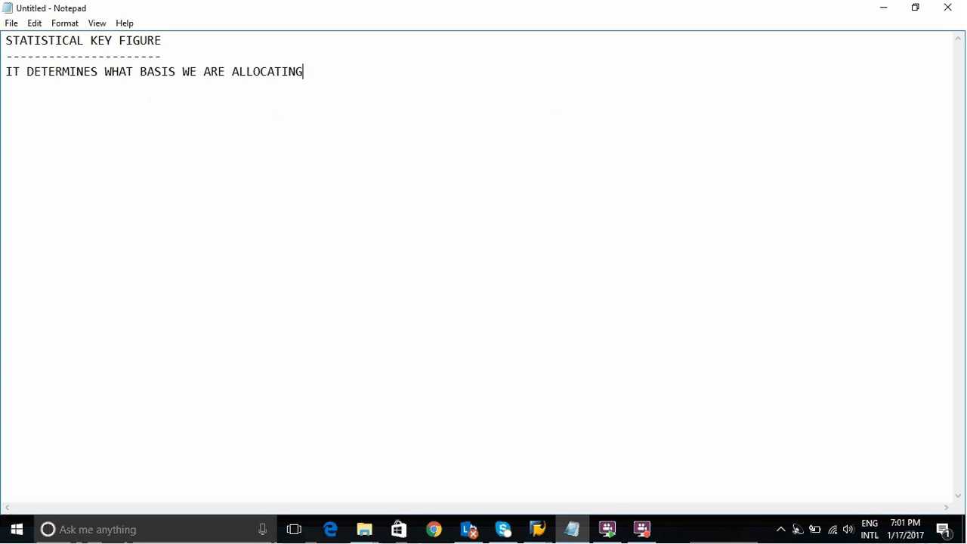
pyautogui.write('THE COST FROM ')
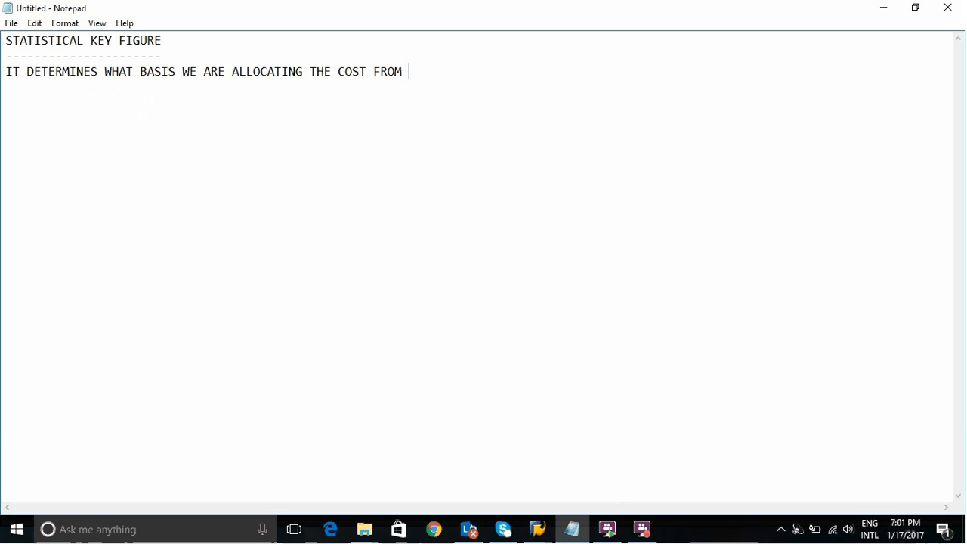
pyautogui.write('ONE COST CENTER TO')
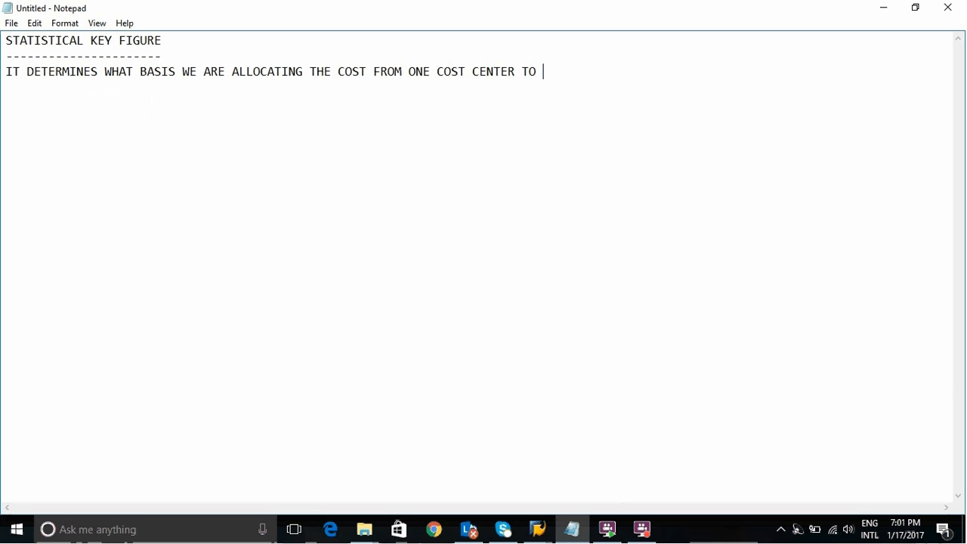
pyautogui.write(' ANOTHER COST CENT')
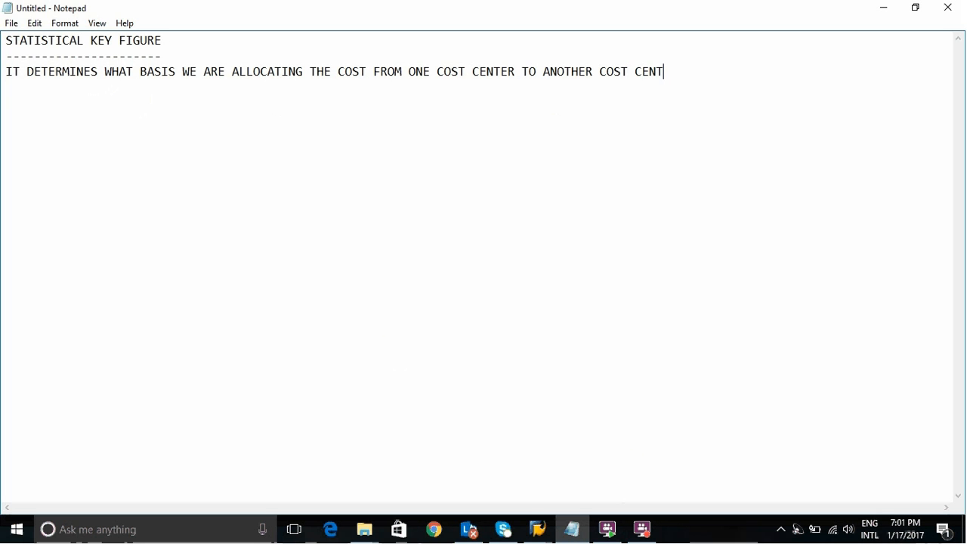
pyautogui.write('ER.')
# Add the sentence "WE CAN CREATE TWO TYPES OF STATISTICAL KEY FIGURE:" below the definition, separated by a blank line
pyautogui.press('Return')
pyautogui.press('Return')
pyautogui.write('WE CAN CREATE T')
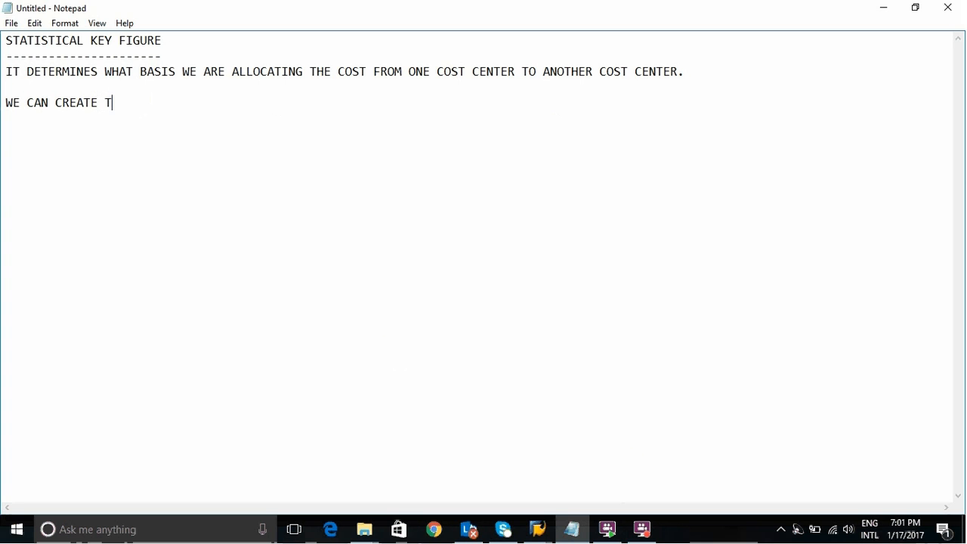
pyautogui.write('WO TYPES OF S')
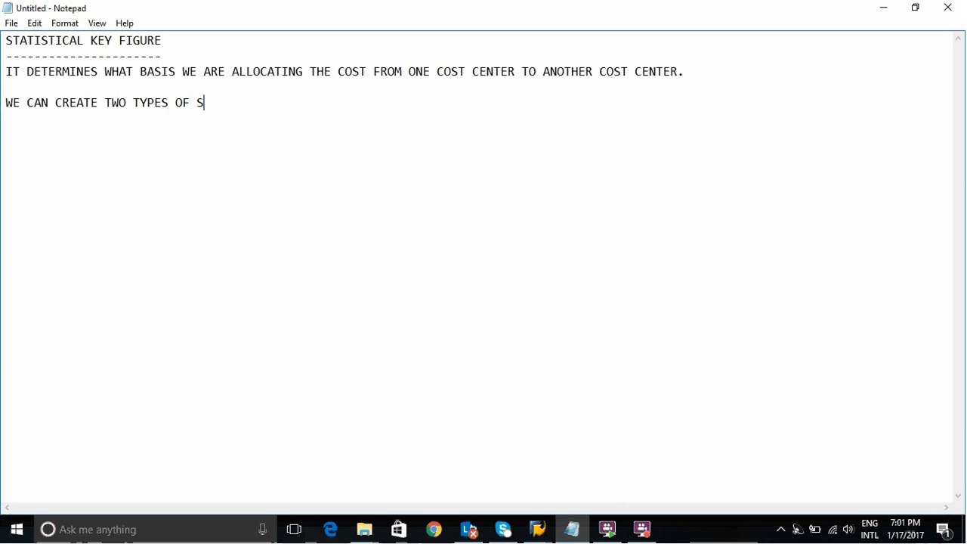
pyautogui.write('TATISTICAL KET')
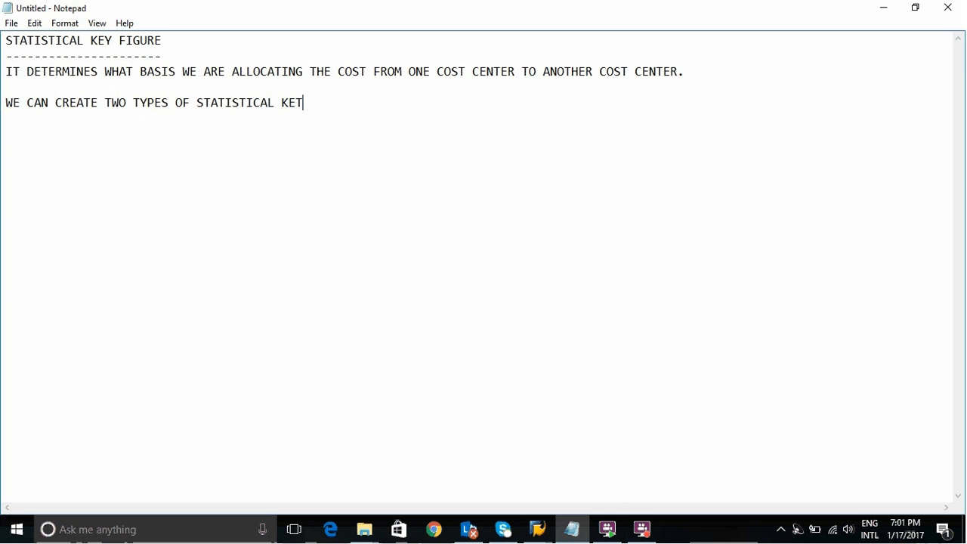
pyautogui.press('BackSpace')
pyautogui.write('Y FIGURE:')
# List the two types as "1.FIXED" and "2.TOTAL." below the introductory sentence, after a blank line
pyautogui.press('Return')
pyautogui.press('Return')
pyautogui.write('1.FIXED')
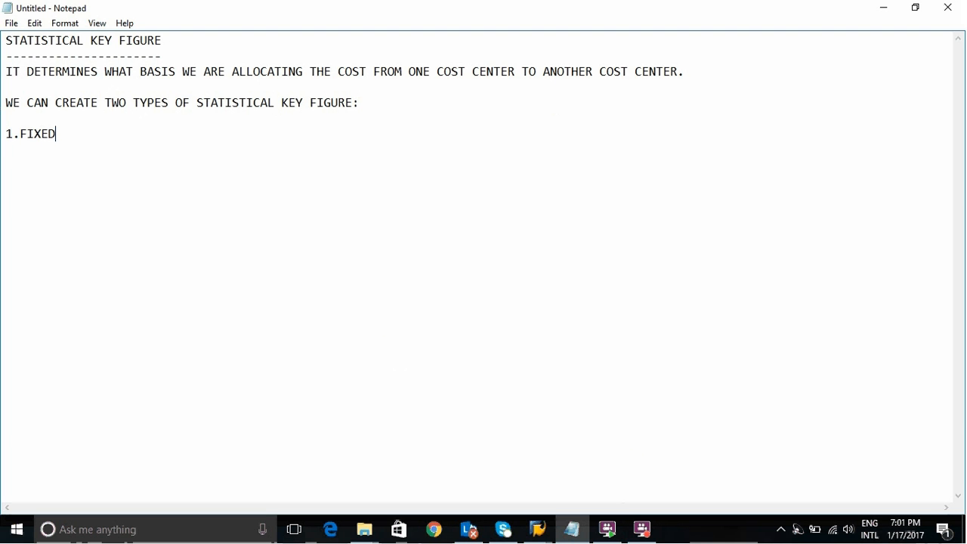
pyautogui.press('Return')
pyautogui.write('2.TOTAL.')
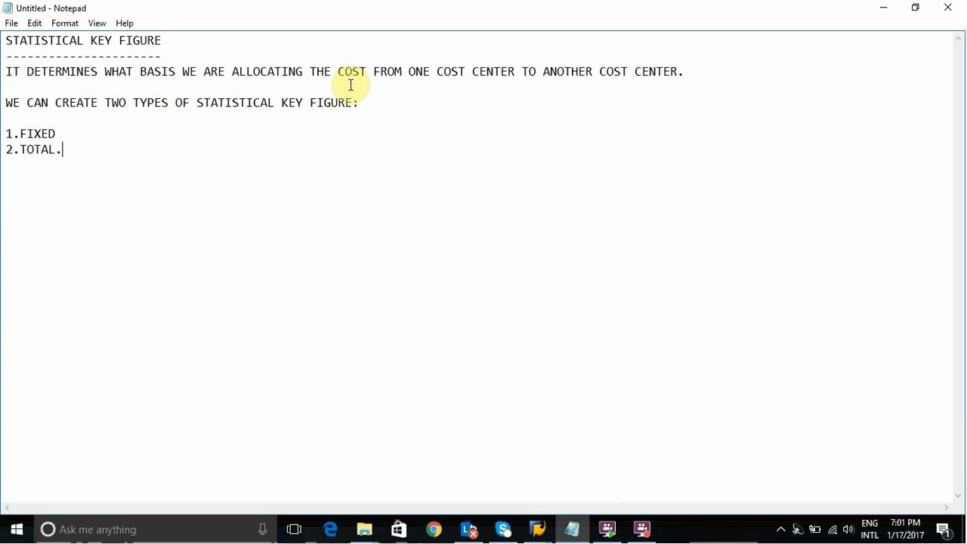
pyautogui.click(650, 534)
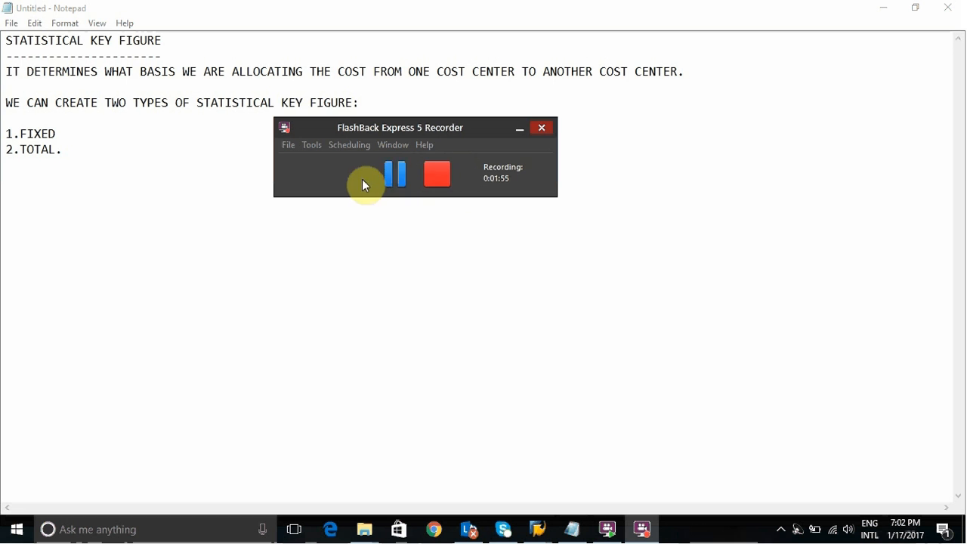
pyautogui.click(397, 172)
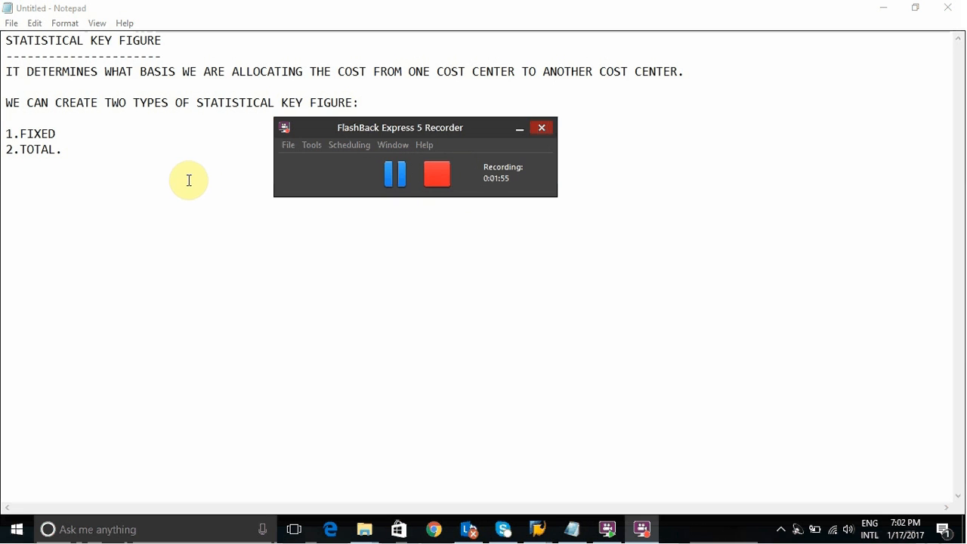
# Add the entry "1.CREATION OF STATISTICAL KEY FIGURE (KK01)" below the types list, with "EX: EMP" indented on the following line
pyautogui.click(110, 191)
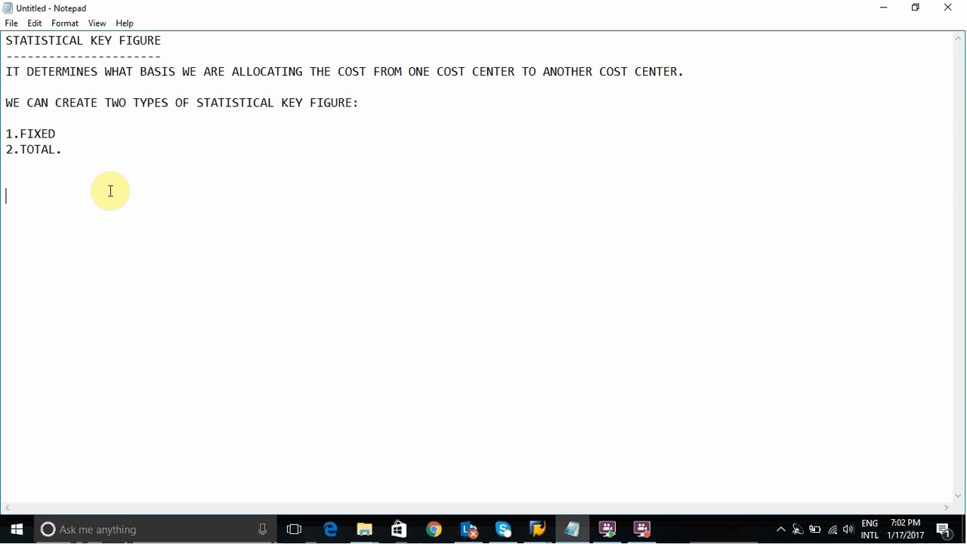
pyautogui.press('BackSpace')
pyautogui.write('1.CREA')
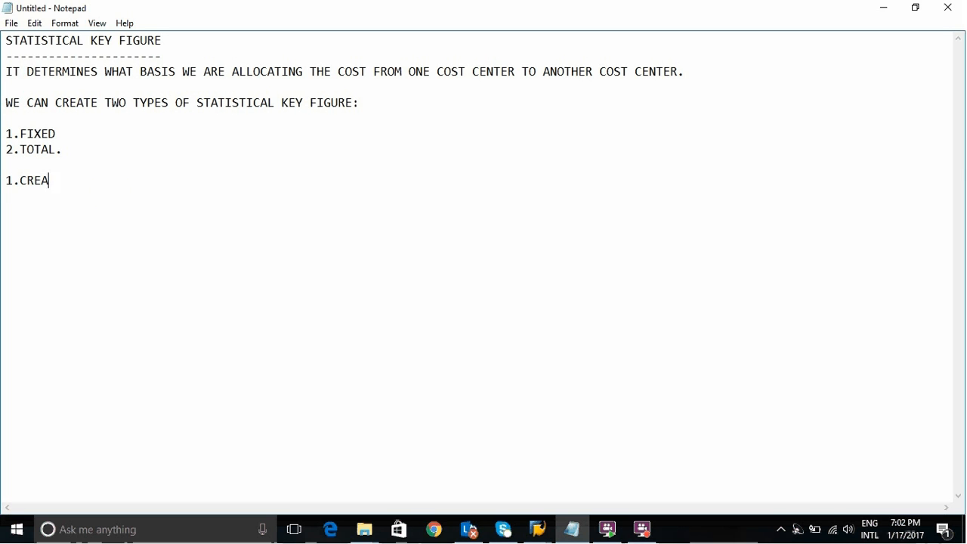
pyautogui.write('TION OF S')
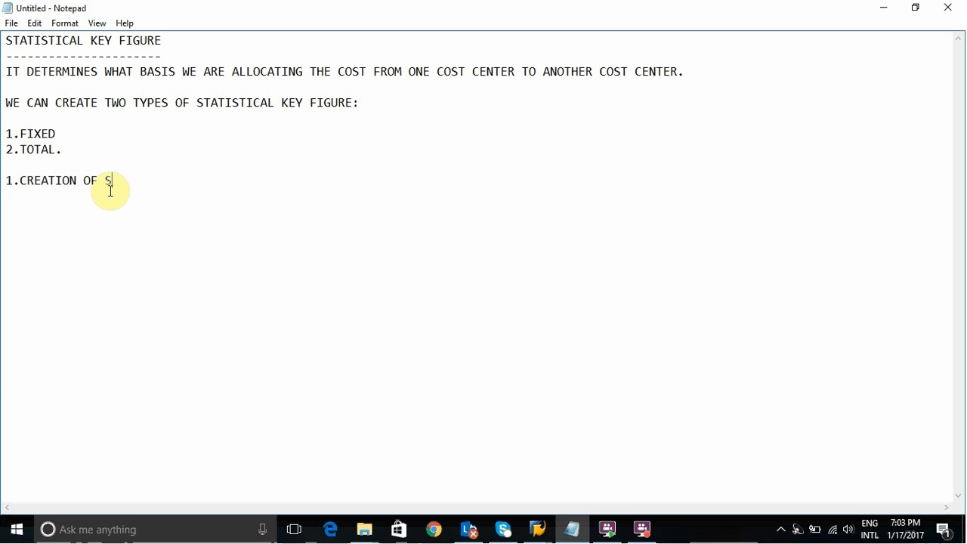
pyautogui.write('TATISTACA')
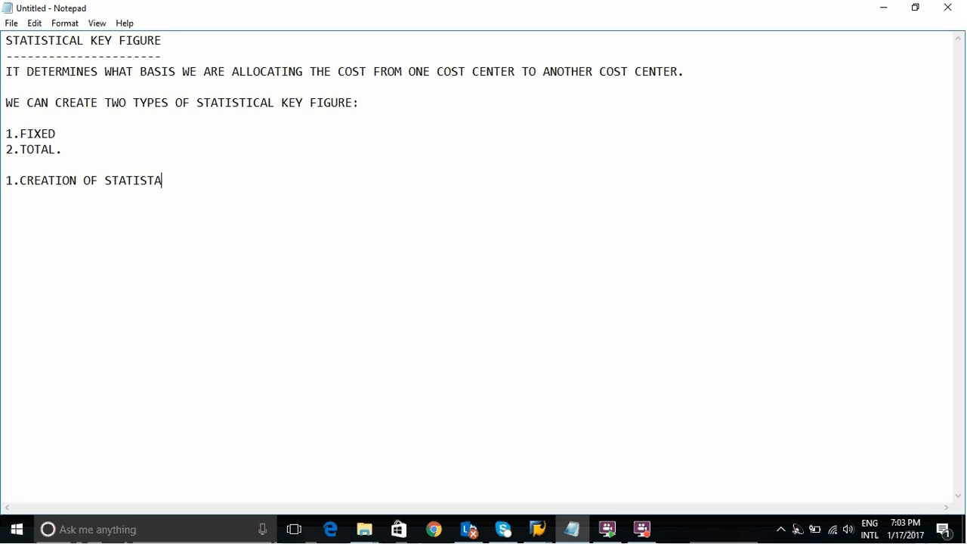
pyautogui.press('BackSpace')
pyautogui.press('BackSpace')
pyautogui.press('BackSpace')
pyautogui.write('ICAL KEY FIGURE')
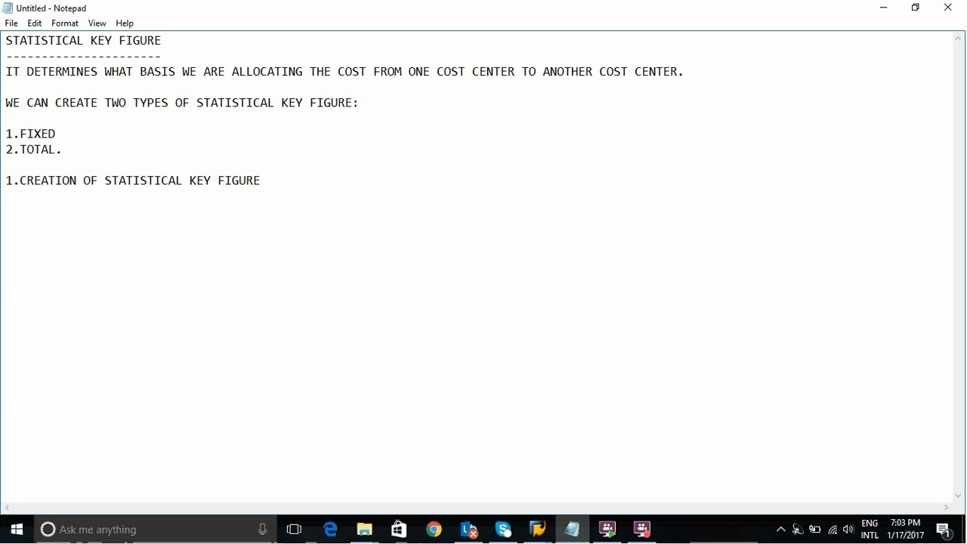
pyautogui.write(' (KK01)')
pyautogui.press('Return')
pyautogui.write('EX: EMP')
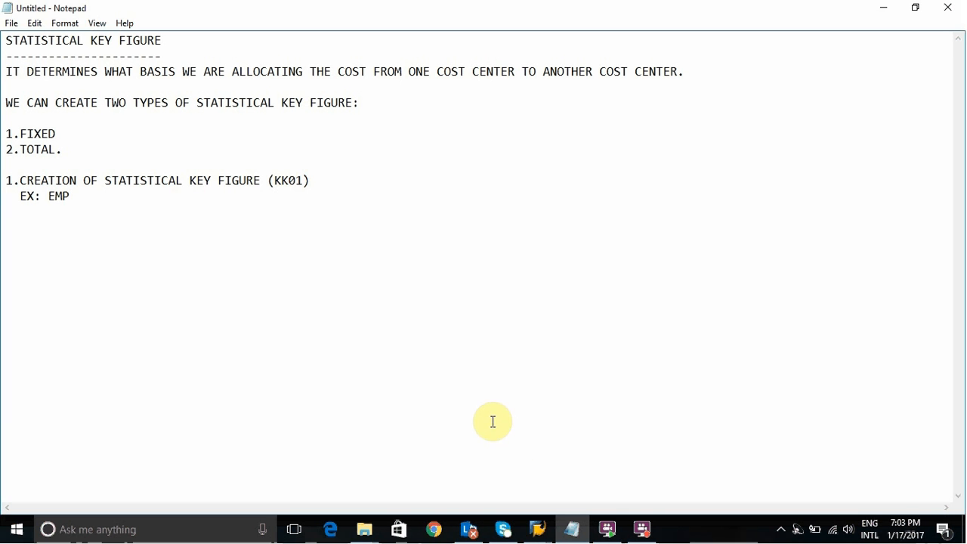
# Switch to the SAP EH7 session and try to log on with the user name and account password
pyautogui.click(538, 529)
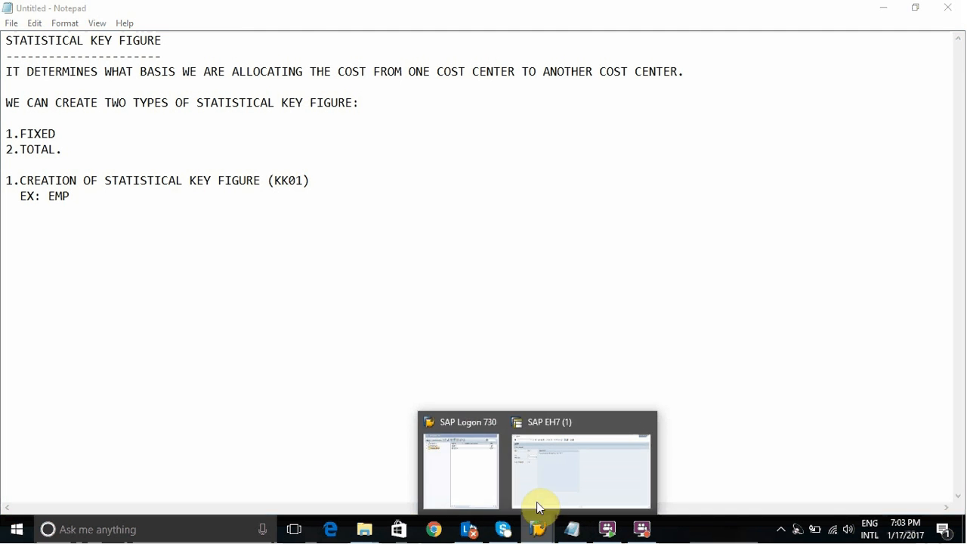
pyautogui.click(531, 474)
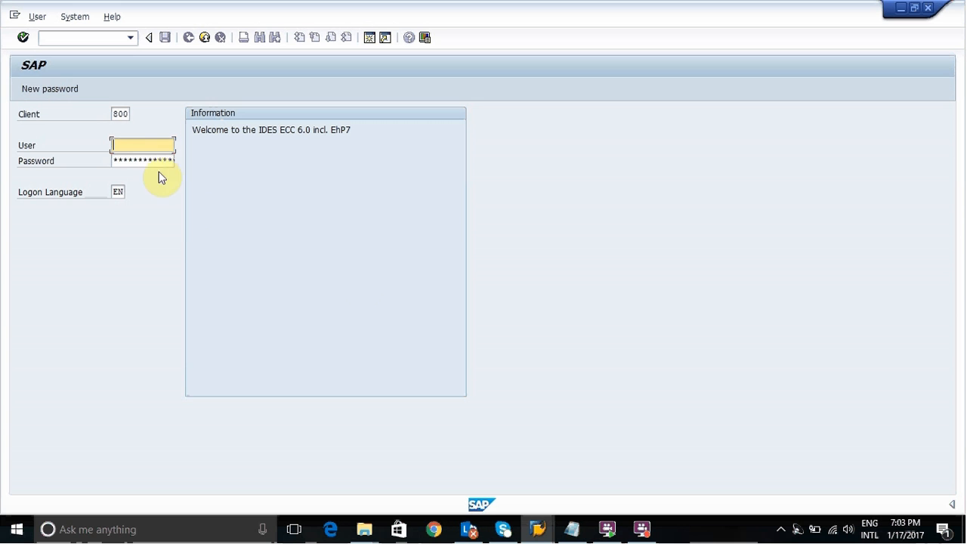
pyautogui.click(152, 150)
pyautogui.write('VE')
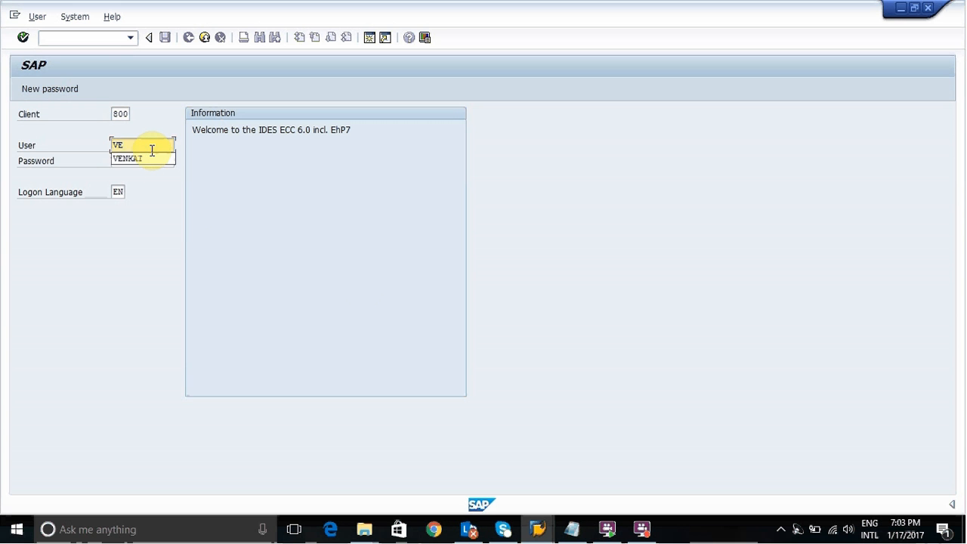
pyautogui.write('NKATA')
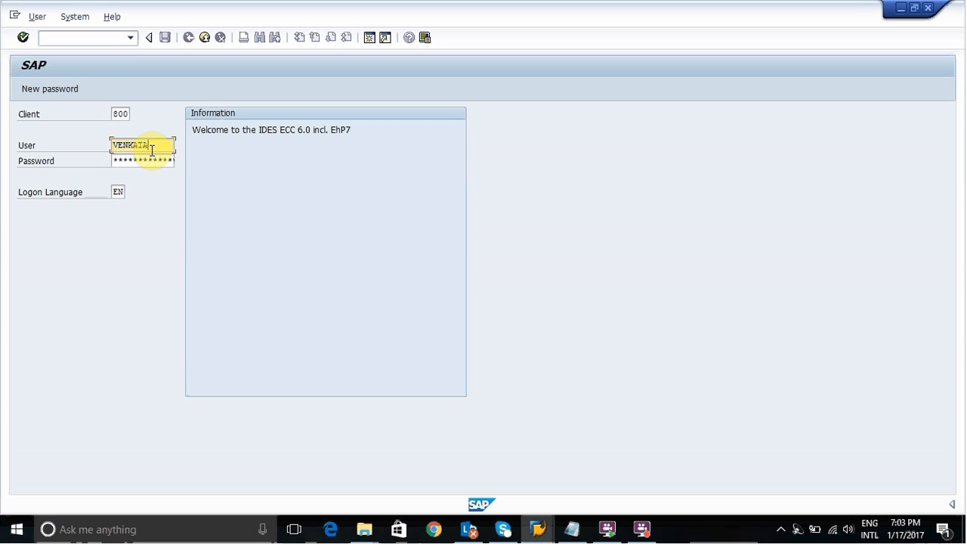
pyautogui.press('Tab')
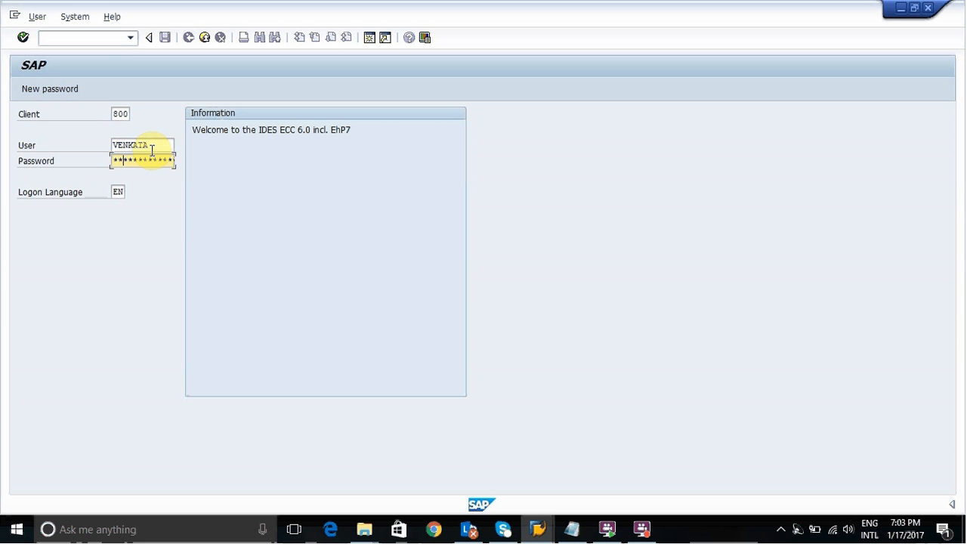
pyautogui.write('**')
pyautogui.press('Return')
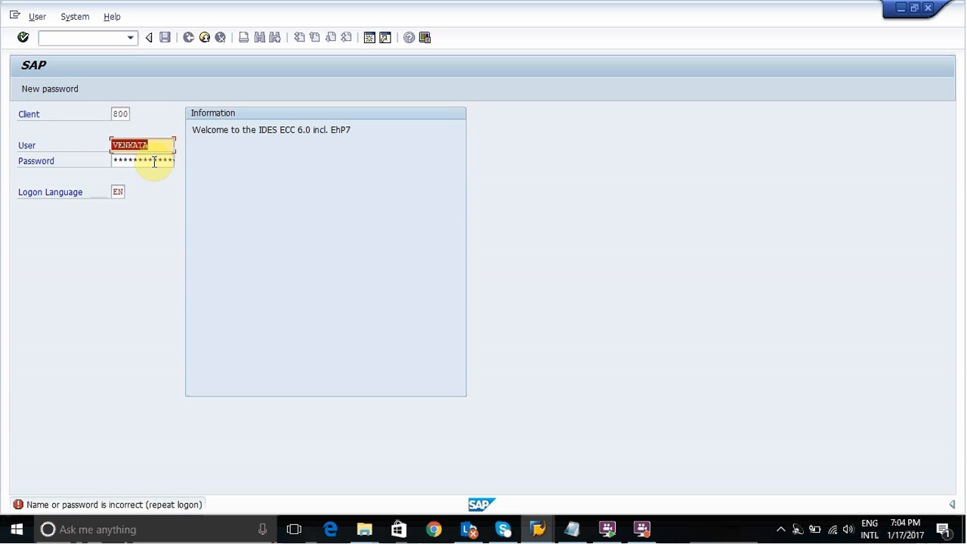
# Remove the last letter of the user name, re-enter the account password and log on to SAP
pyautogui.click(153, 161)
pyautogui.click(152, 144)
pyautogui.press('BackSpace')
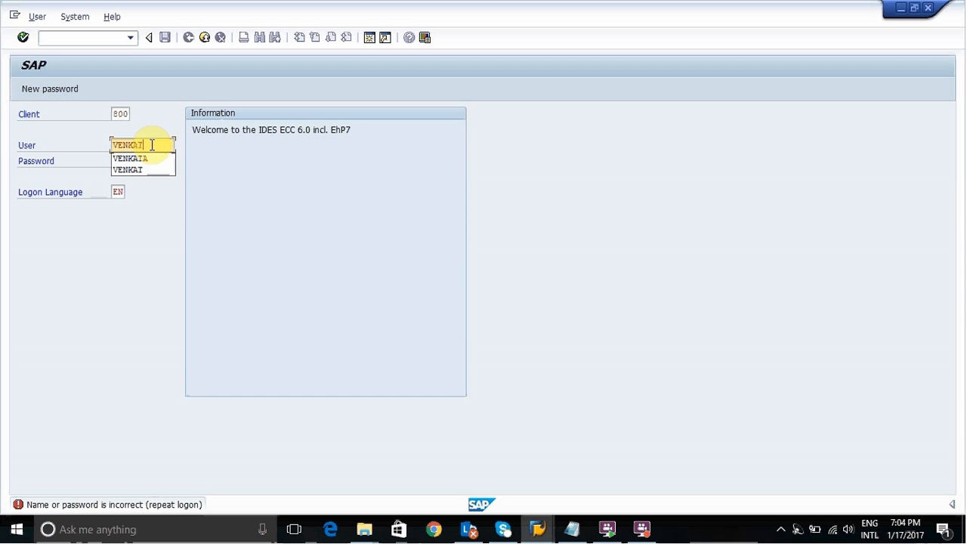
pyautogui.press('Escape')
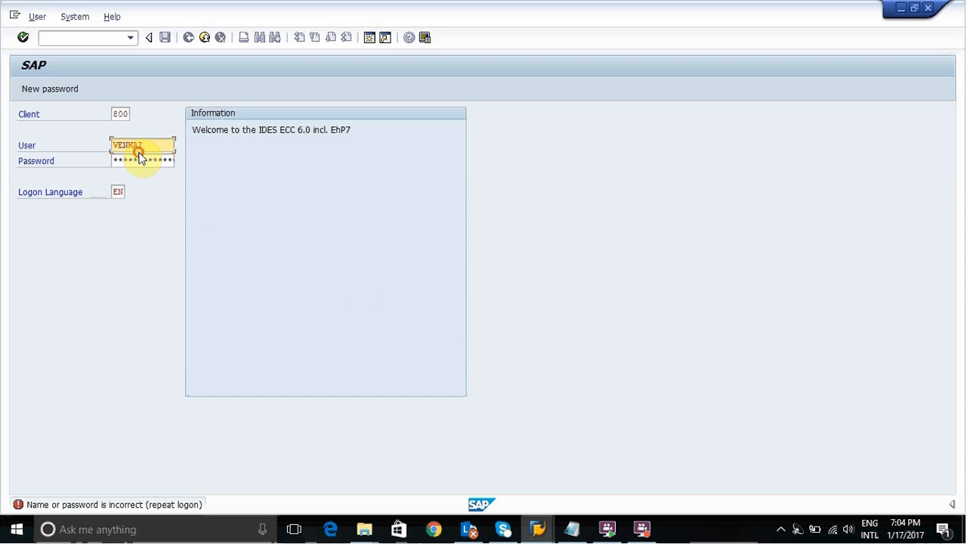
pyautogui.click(140, 161)
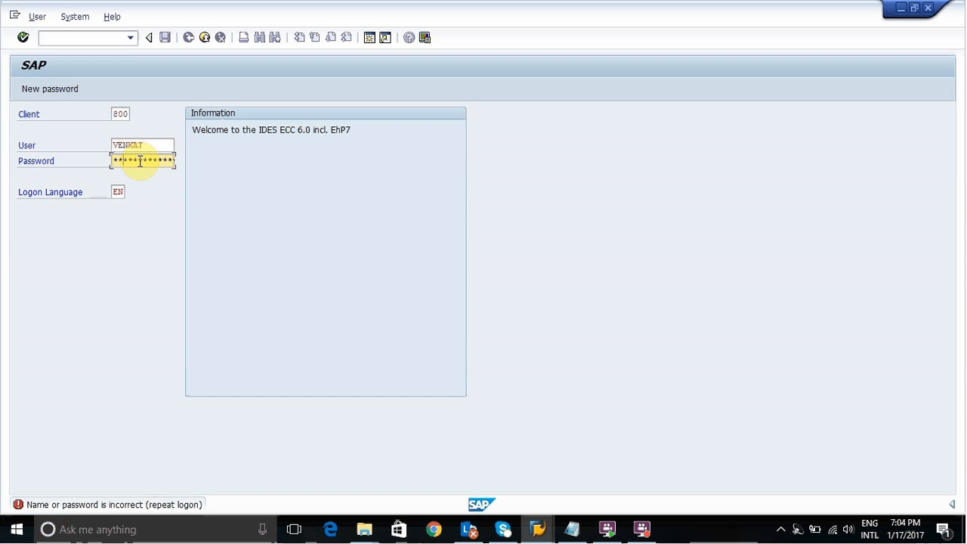
pyautogui.write('****')
pyautogui.press('Return')
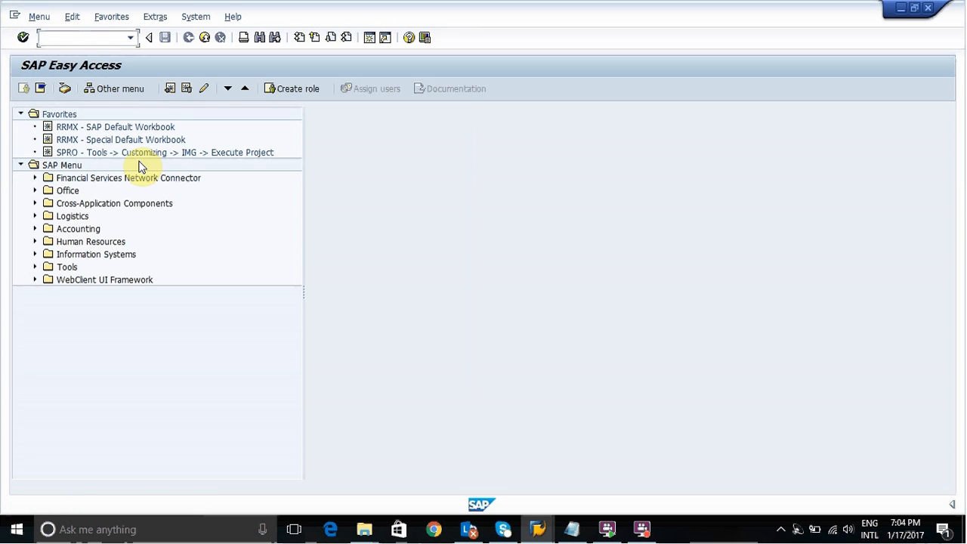
# Expand the Accounting folder in the SAP Menu and its Controlling subfolder
pyautogui.click(86, 206)
pyautogui.press('Down')
pyautogui.press('Down')
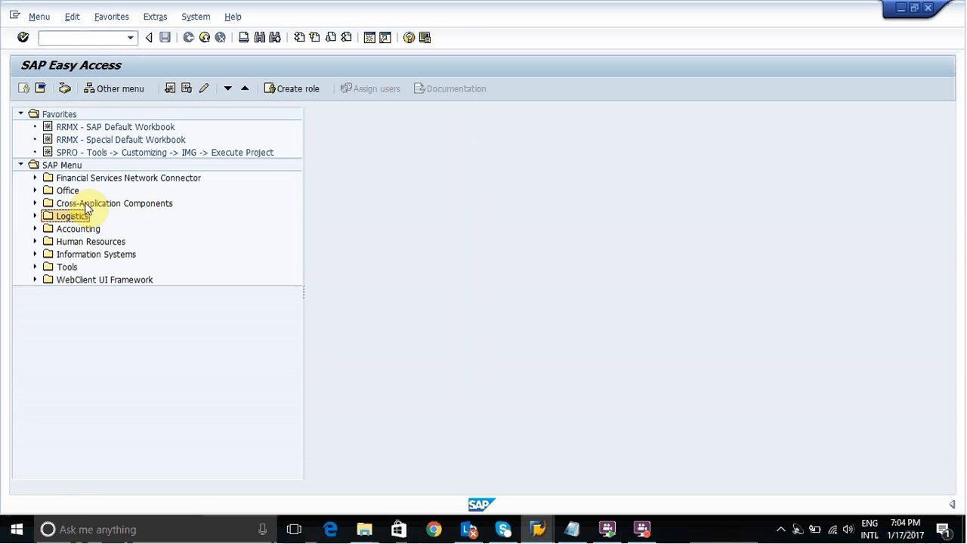
pyautogui.press('Right')
pyautogui.press('Down')
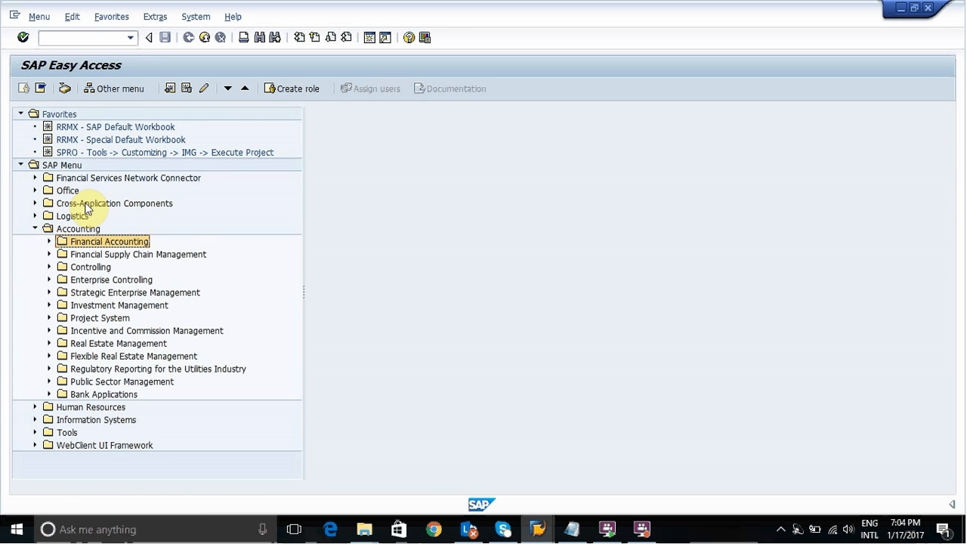
pyautogui.press('Down')
pyautogui.press('Down')
pyautogui.press('Right')
# Expand Cost Center Accounting under Controlling and its Master Data subfolder
pyautogui.press('Down')
pyautogui.press('Down')
pyautogui.press('Down')
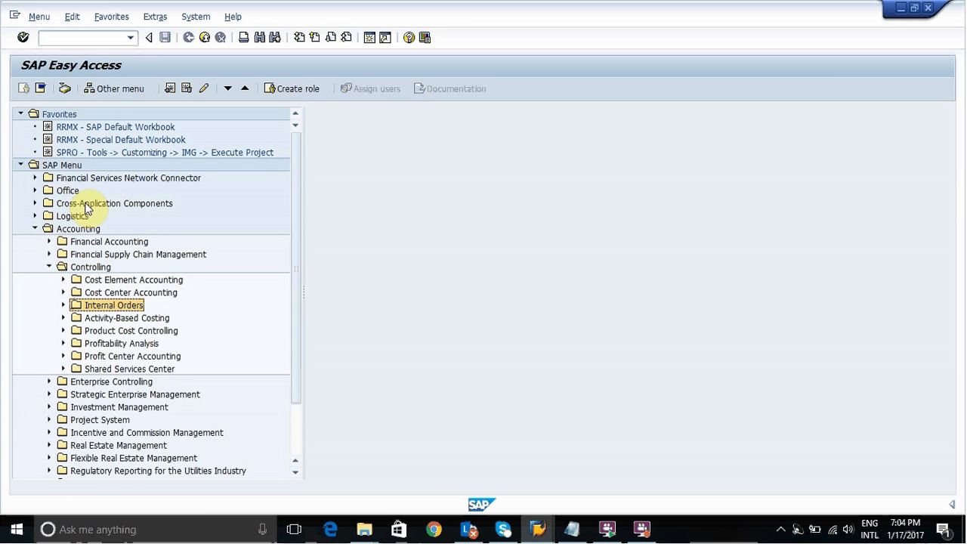
pyautogui.press('Up')
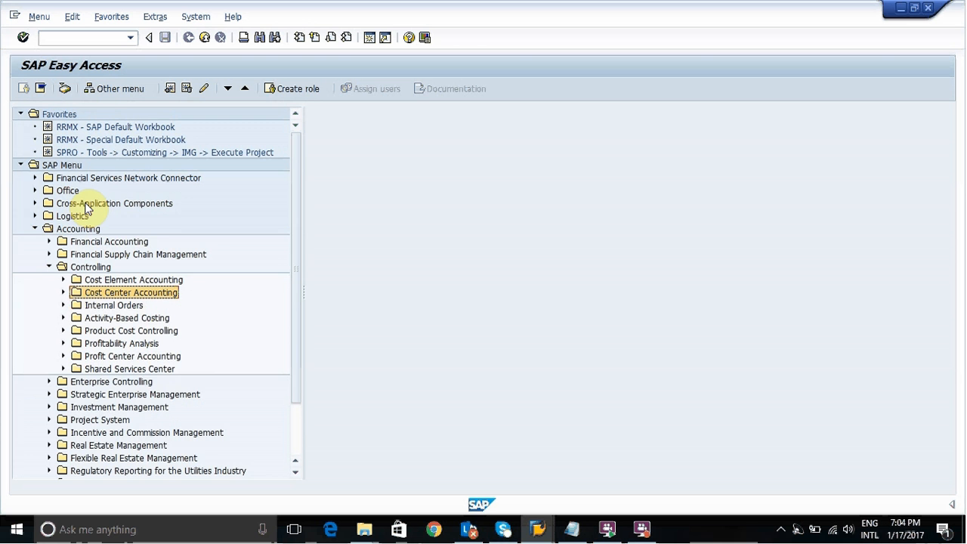
pyautogui.press('Right')
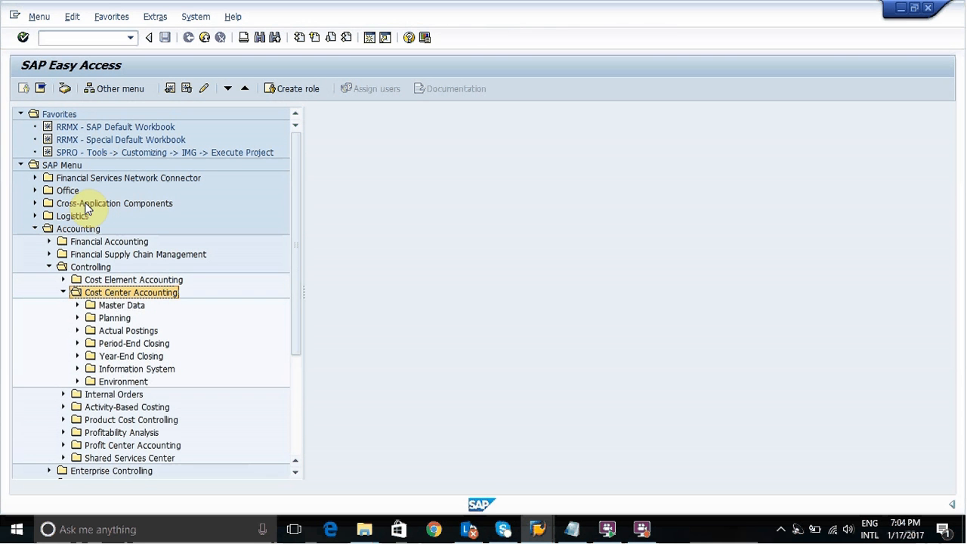
pyautogui.press('Down')
pyautogui.press('Down')
pyautogui.press('Up')
pyautogui.press('Right')
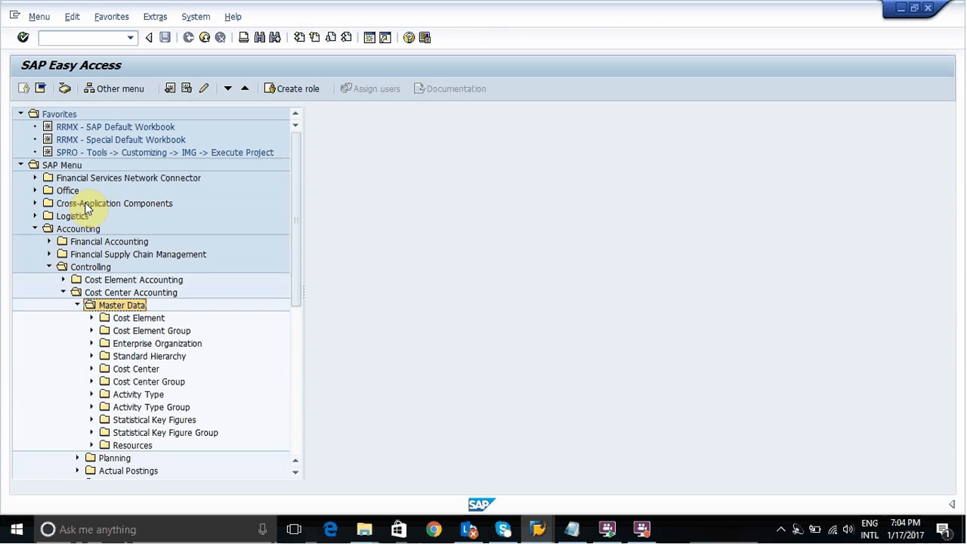
# Expand the Statistical Key Figures folder under Master Data and its Individual Processing subfolder
pyautogui.press('Down')
pyautogui.press('Down')
pyautogui.press('Down')
pyautogui.press('Down')
pyautogui.press('Down')
pyautogui.press('Down')
pyautogui.press('Down')
pyautogui.press('Down')
pyautogui.press('Down')
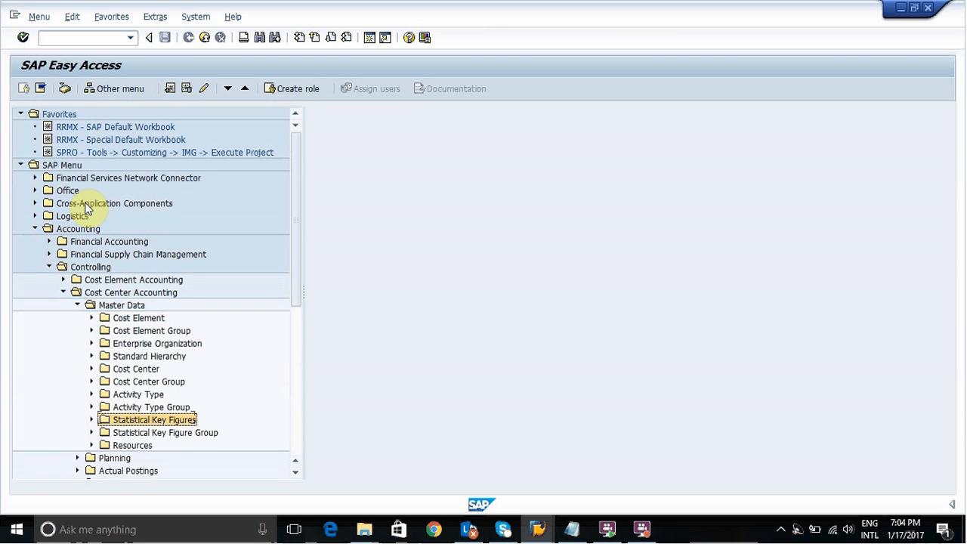
pyautogui.press('Right')
pyautogui.press('Down')
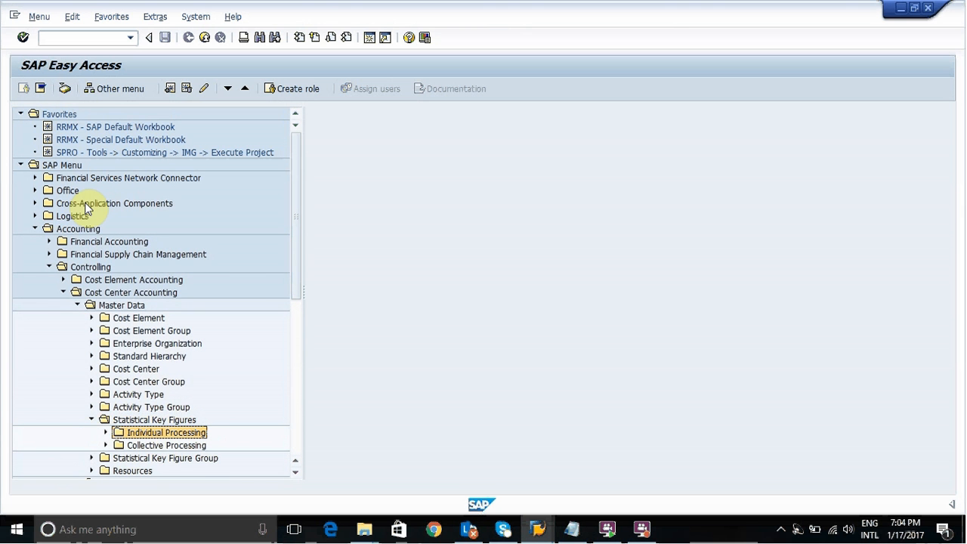
pyautogui.press('Right')
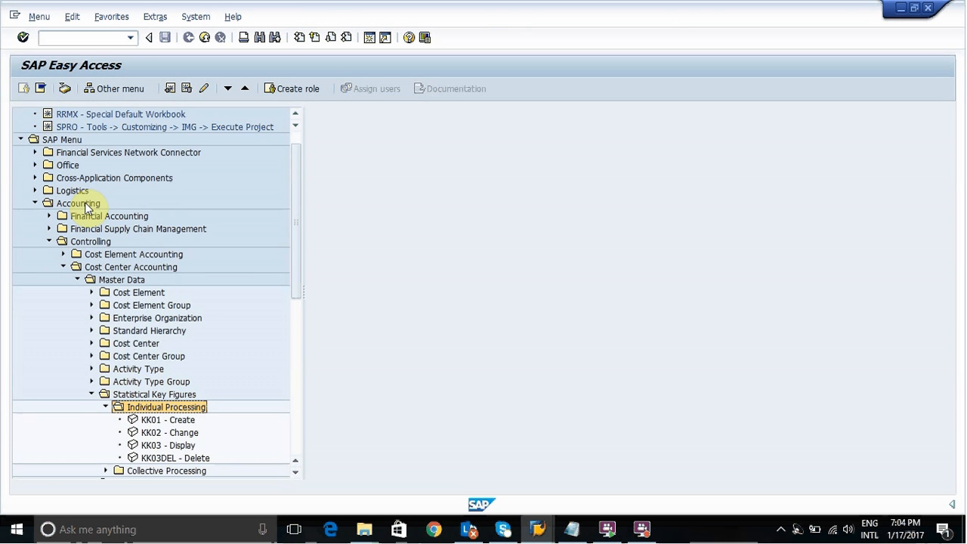
# Start transaction KK01 - Create for statistical key figures and set the controlling area to N555
pyautogui.press('Down')
pyautogui.press('Return')
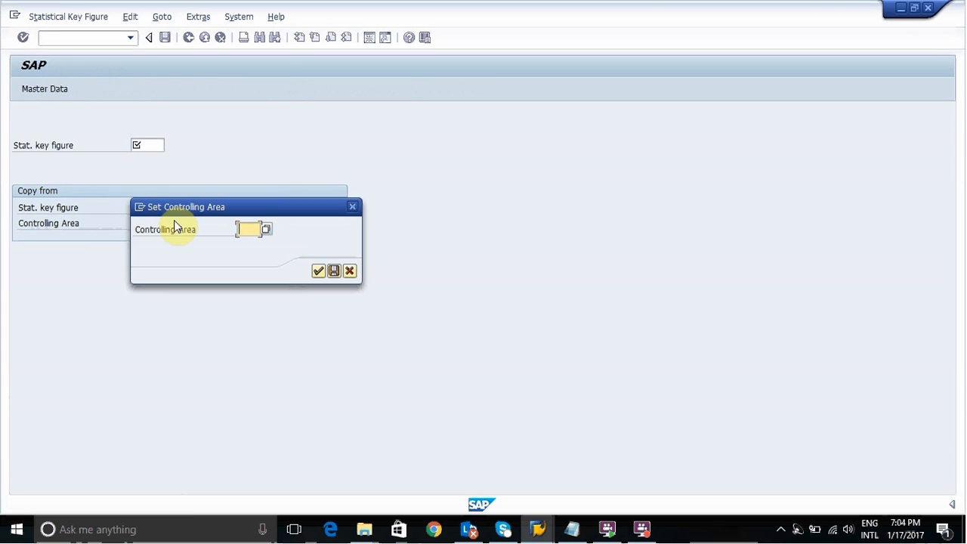
pyautogui.write('n')
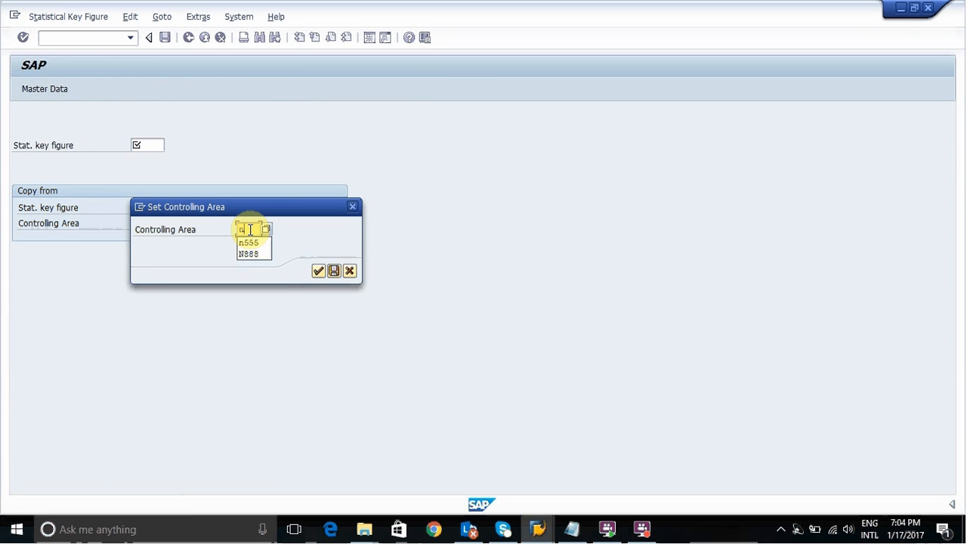
pyautogui.write('555')
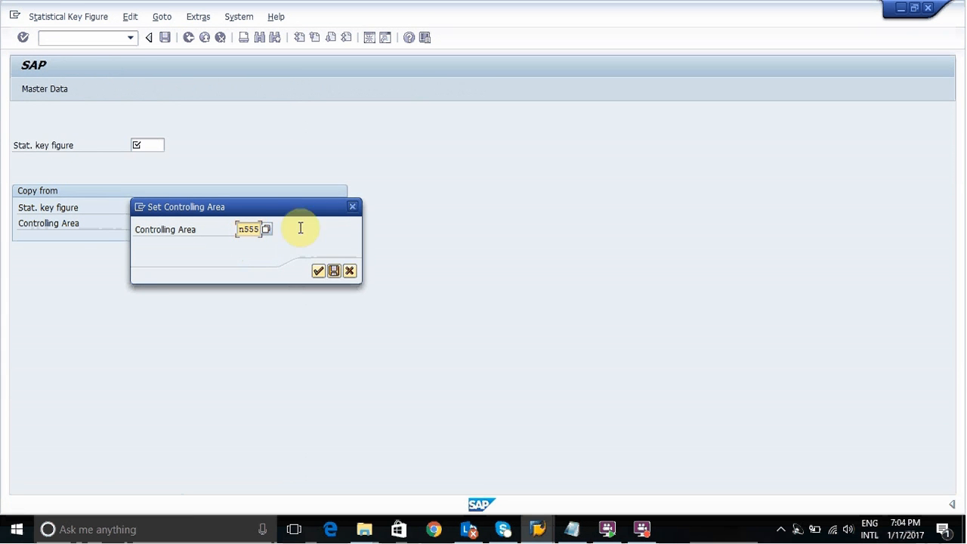
pyautogui.click(319, 270)
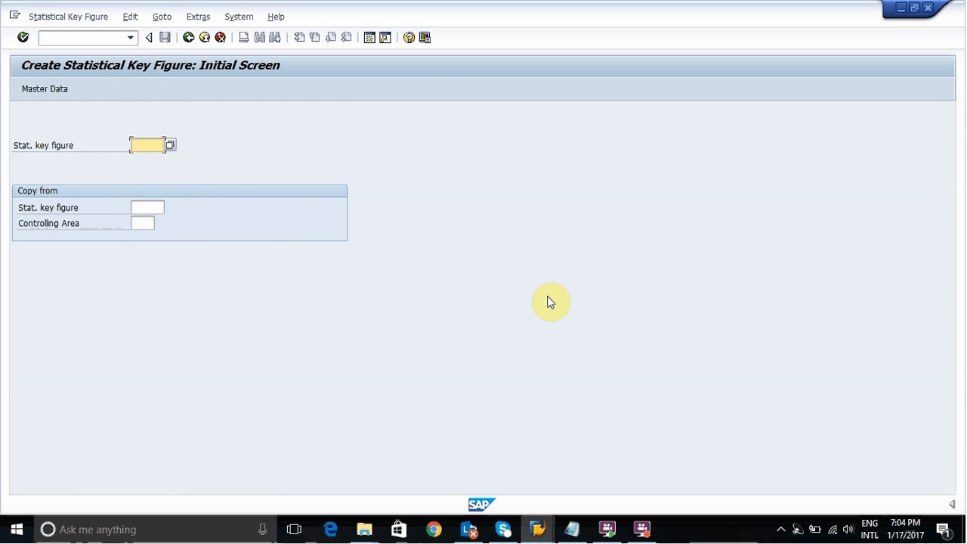
pyautogui.click(644, 530)
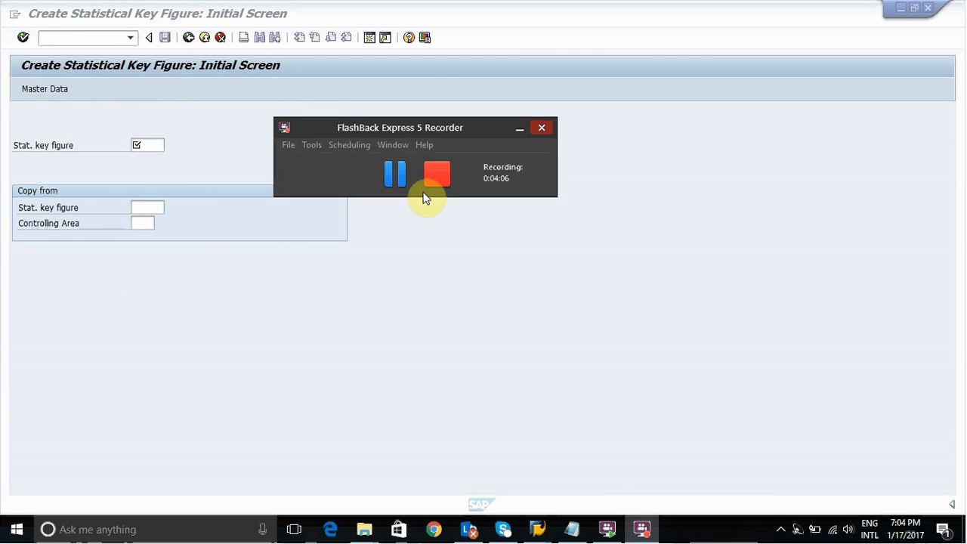
pyautogui.click(390, 171)
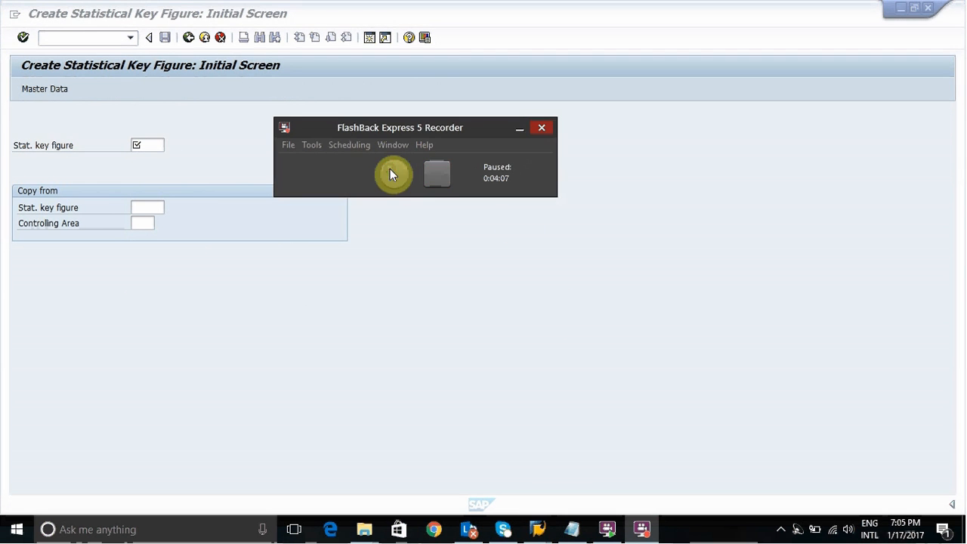
# Enter EMP as the statistical key figure and open its master data
pyautogui.click(153, 146)
pyautogui.write('emp')
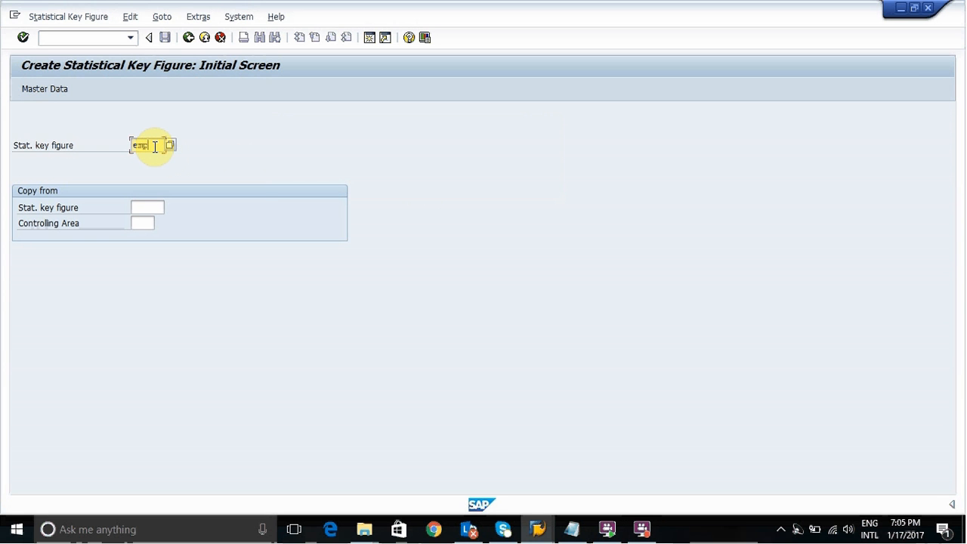
pyautogui.click(53, 89)
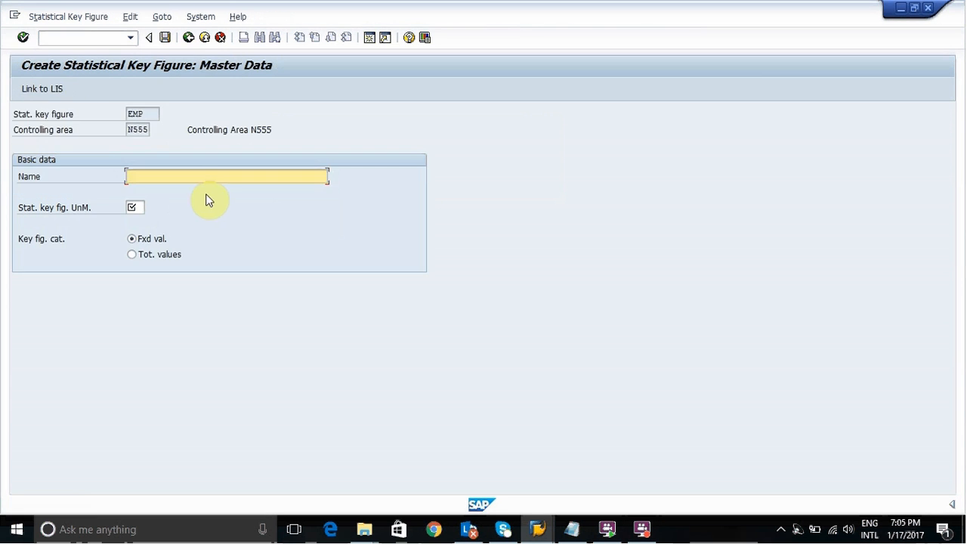
# Name the key figure "employee", set its unit of measure to EA and save it
pyautogui.write('employee')
pyautogui.click(136, 208)
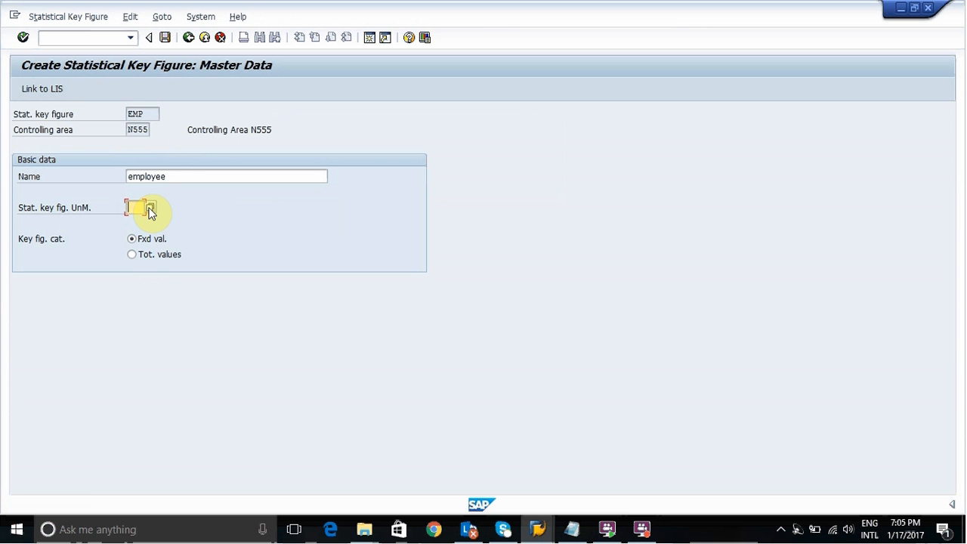
pyautogui.click(150, 208)
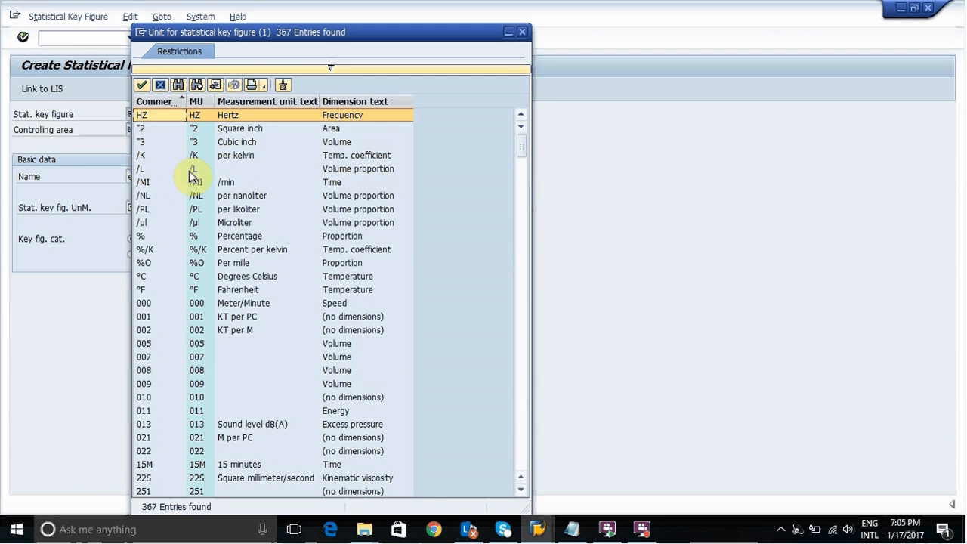
pyautogui.click(160, 85)
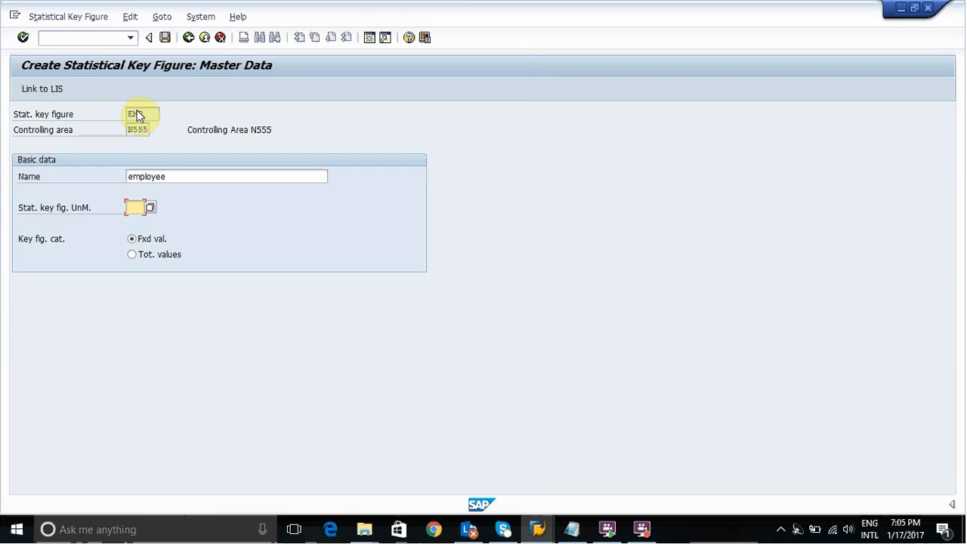
pyautogui.write('ea')
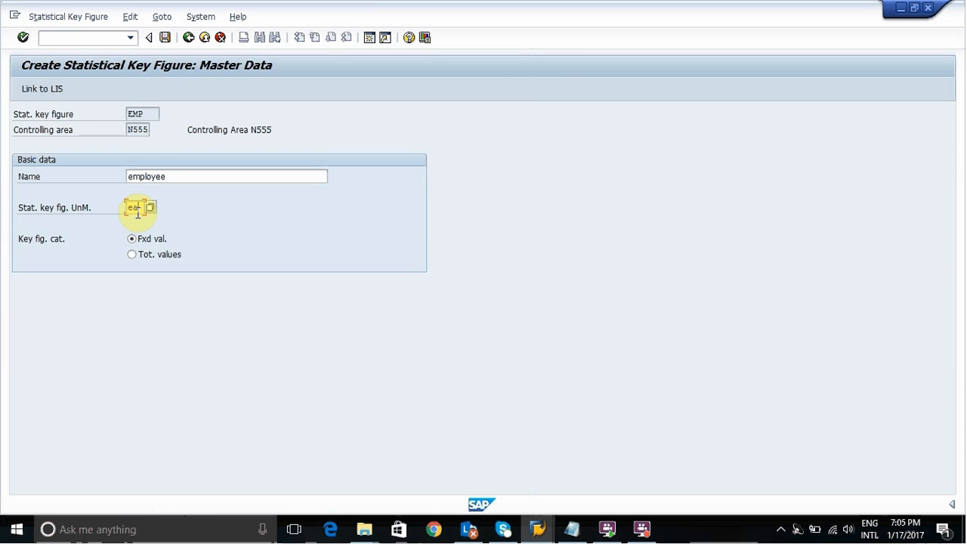
pyautogui.press('Return')
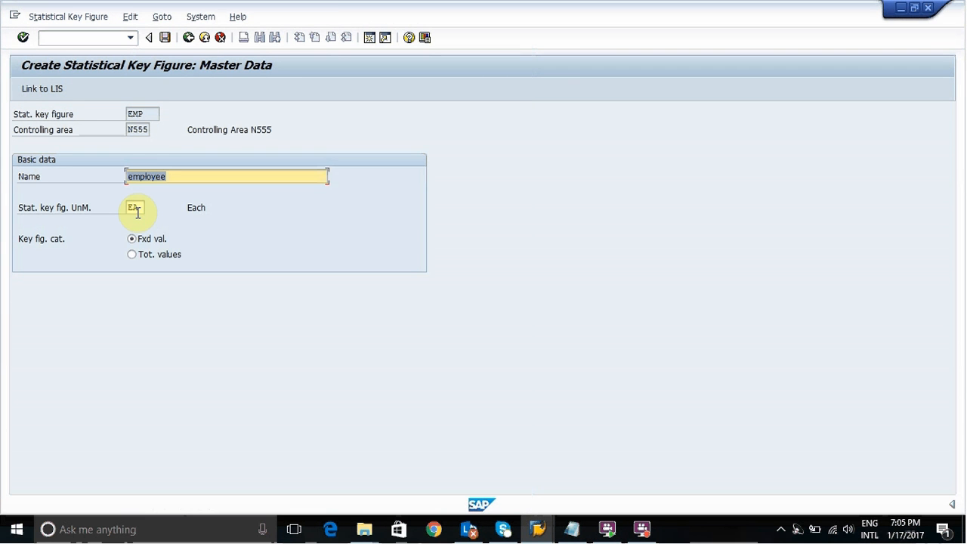
pyautogui.click(166, 38)
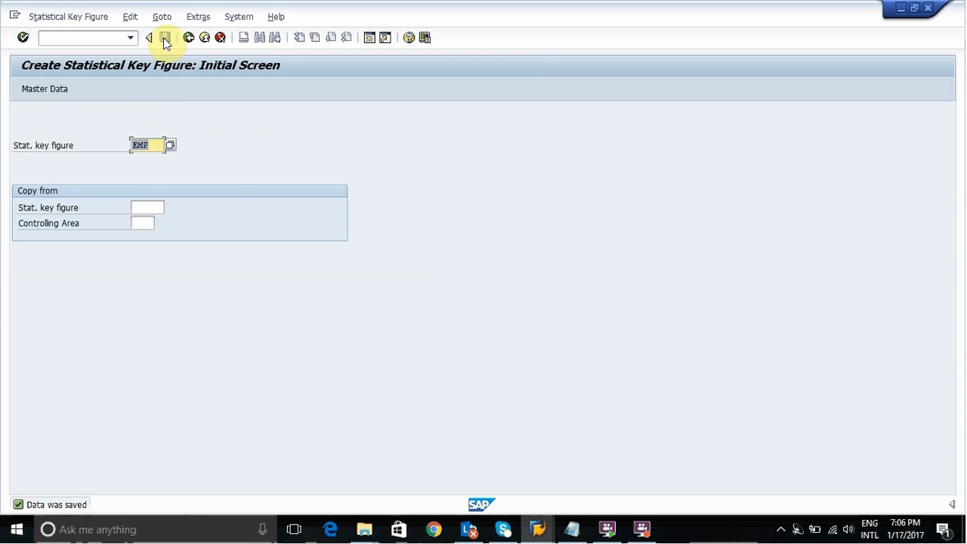
# Switch to Notepad and add the line "2.CREATION OF FINDEPT,SALEDEPT AND MRKDEPT (KS01)" below the EMP example
pyautogui.click(573, 530)
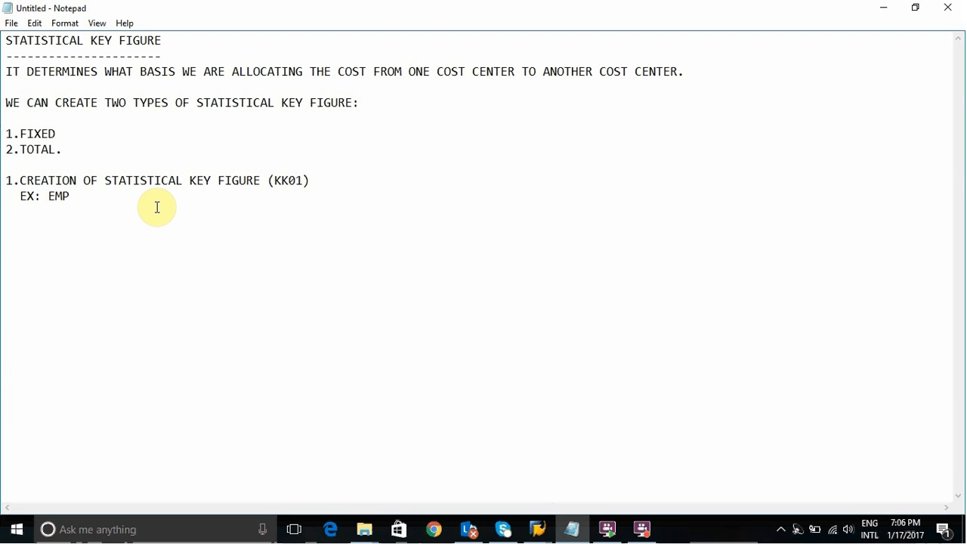
pyautogui.press('Return')
pyautogui.write('2.')
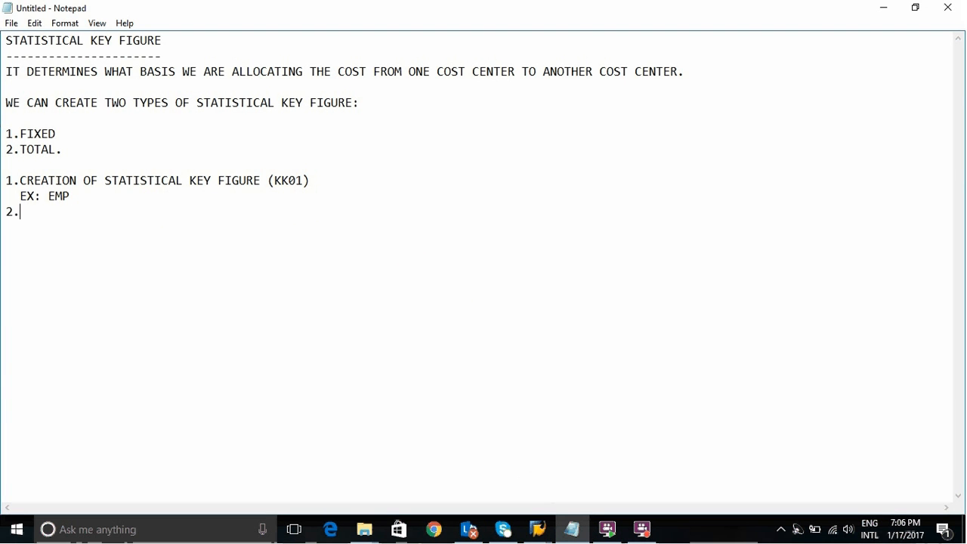
pyautogui.write('CREATION OF FIN')
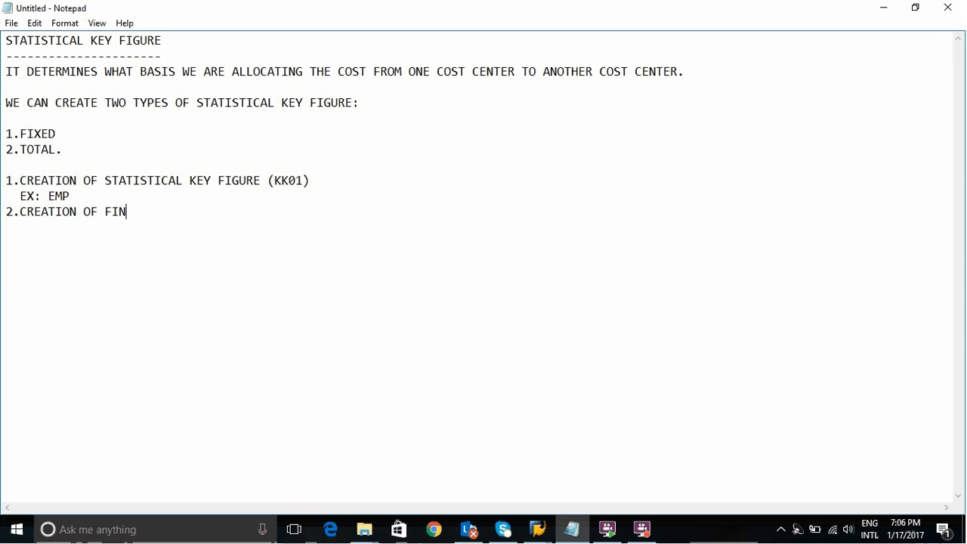
pyautogui.write('DEPT,SALEDEPT')
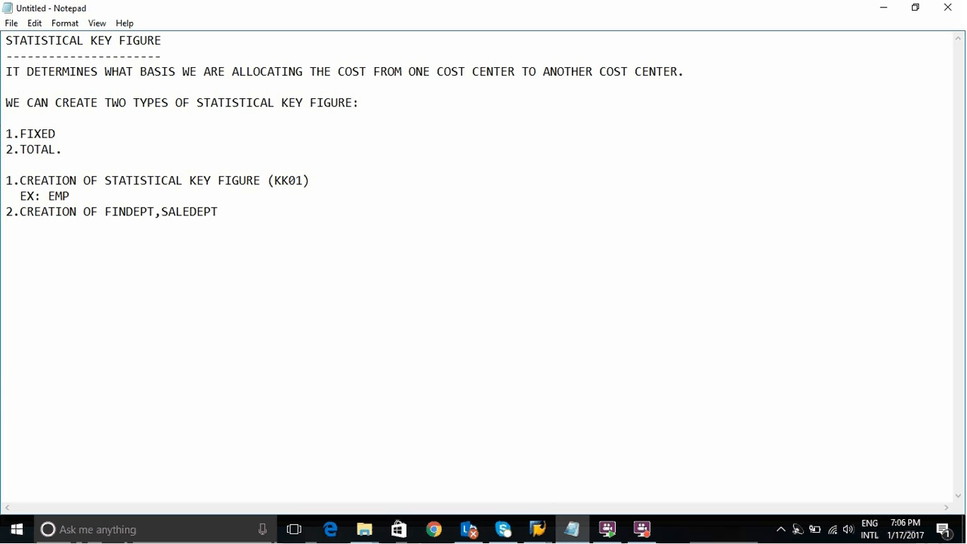
pyautogui.write(' AND MRKDEPT (')
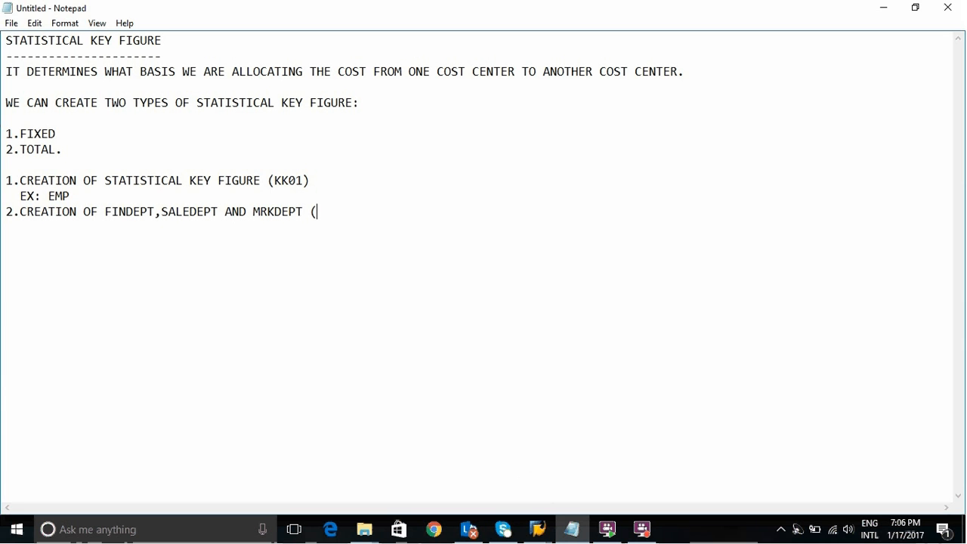
pyautogui.write('KS01)')
# Switch back to SAP, return to the SAP Easy Access screen and enter transaction code KS01 without running it
pyautogui.hotkey('alt', 'Tab')
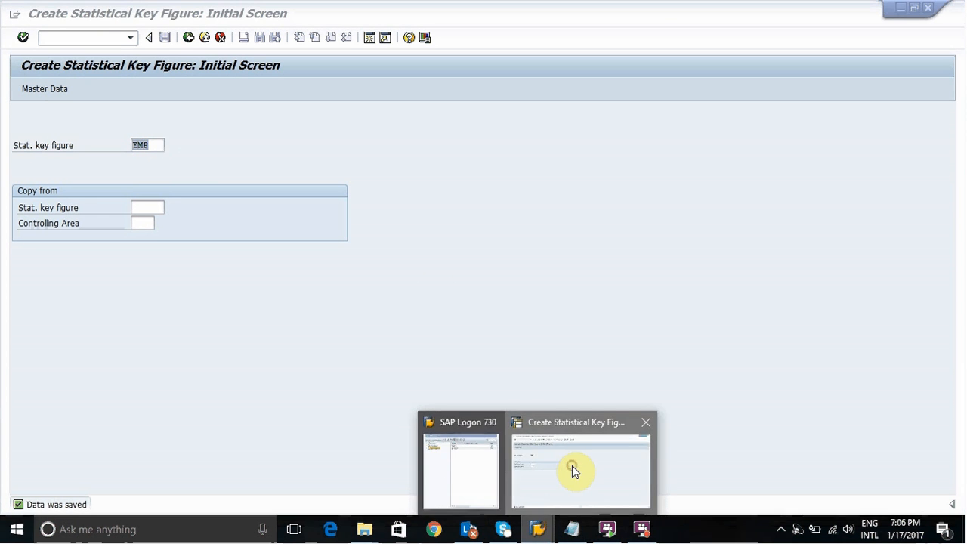
pyautogui.click(573, 466)
pyautogui.click(189, 37)
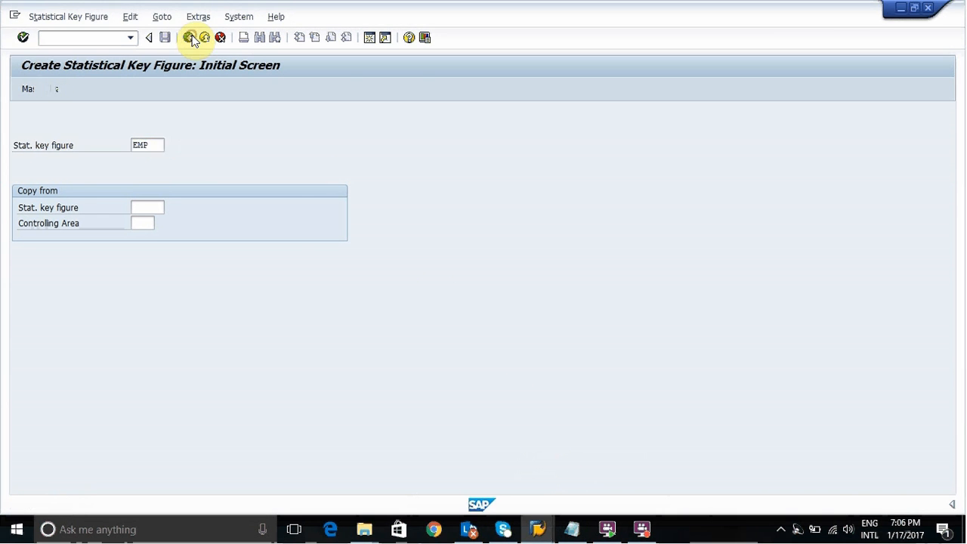
pyautogui.click(111, 37)
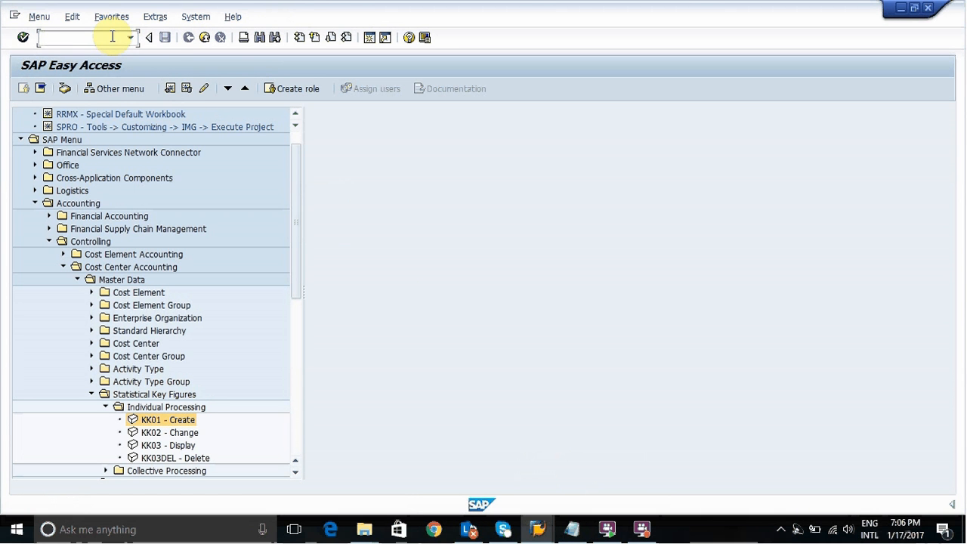
pyautogui.write('KS01')
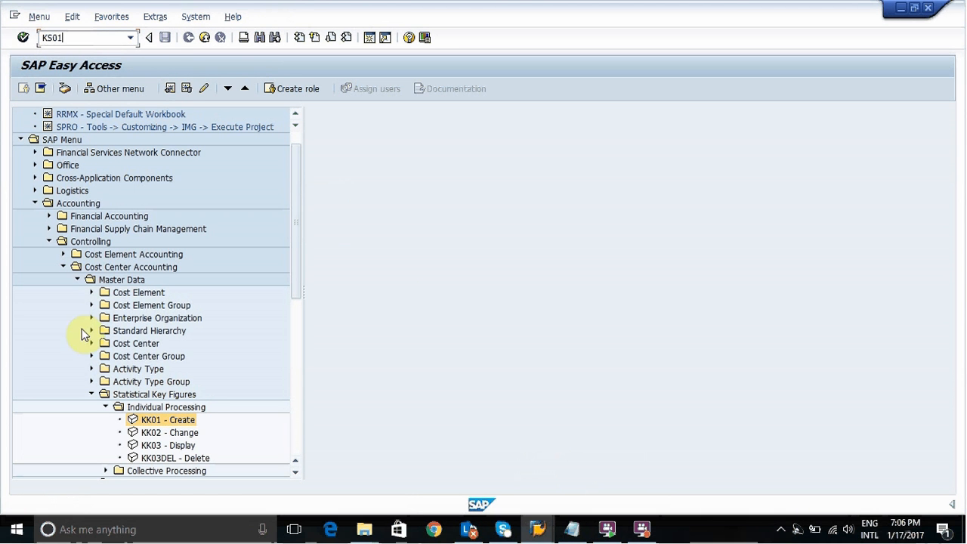
# Collapse the Statistical Key Figures folder and start KS01 - Create from Individual Processing under Cost Center
pyautogui.click(106, 409)
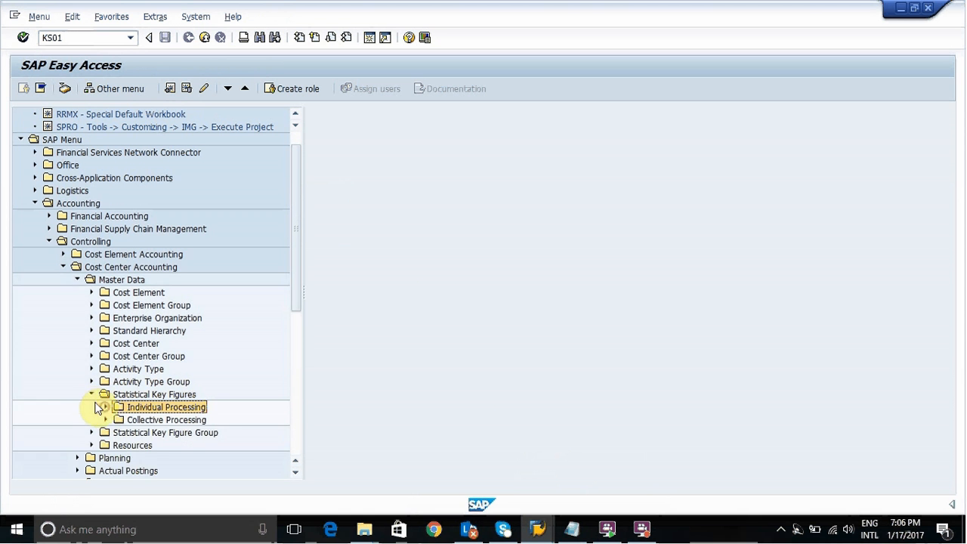
pyautogui.click(92, 395)
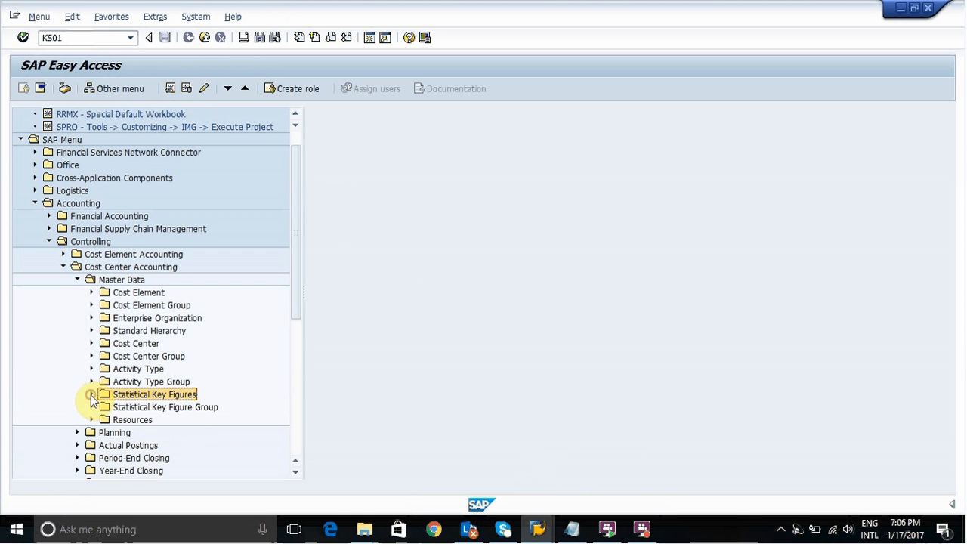
pyautogui.click(92, 344)
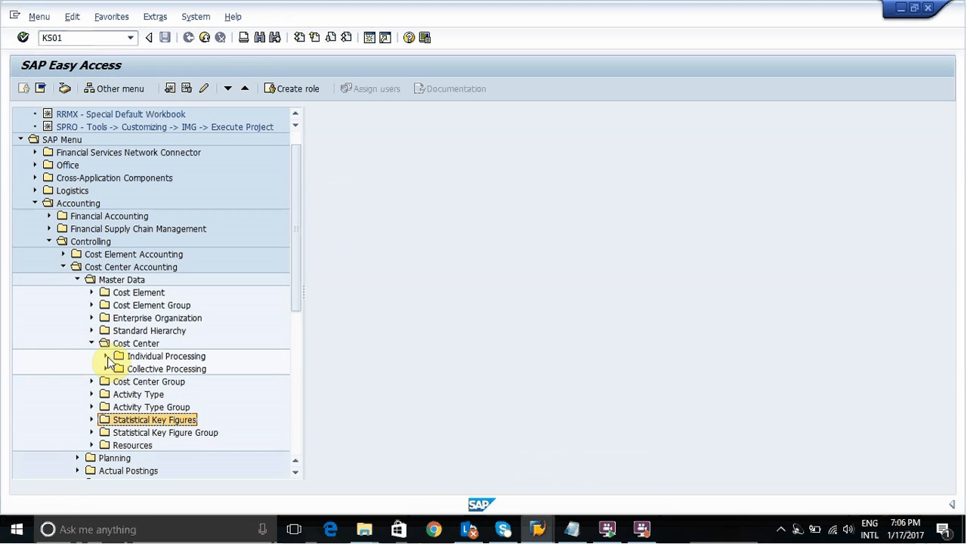
pyautogui.click(107, 357)
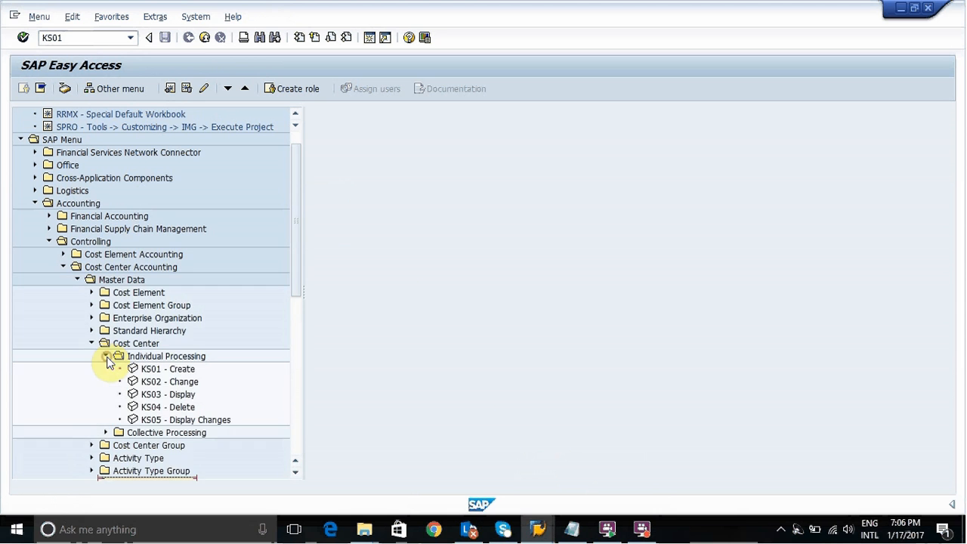
pyautogui.doubleClick(149, 374)
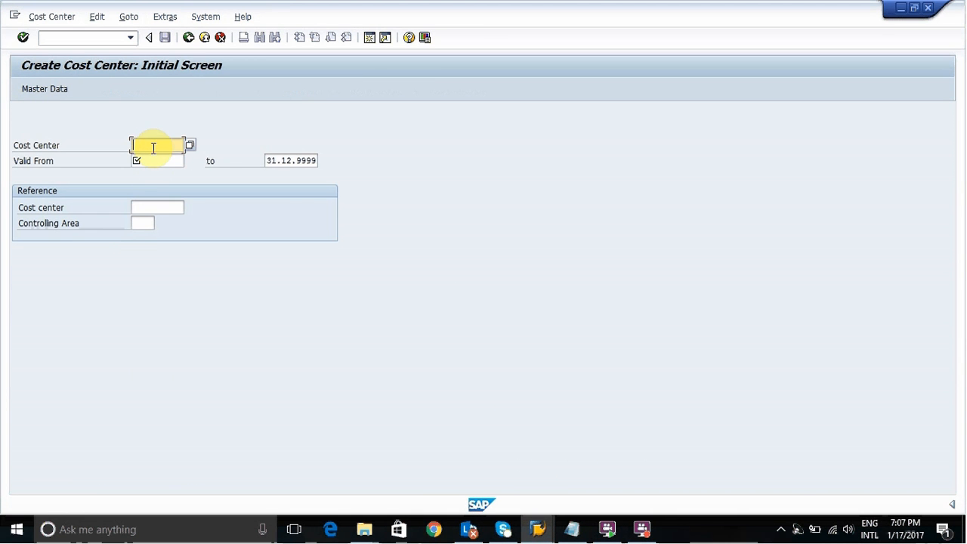
# Enter cost center FINDEPT with valid-from date 01.01.1990 and open its master data
pyautogui.write('FINDEPT')
pyautogui.click(157, 161)
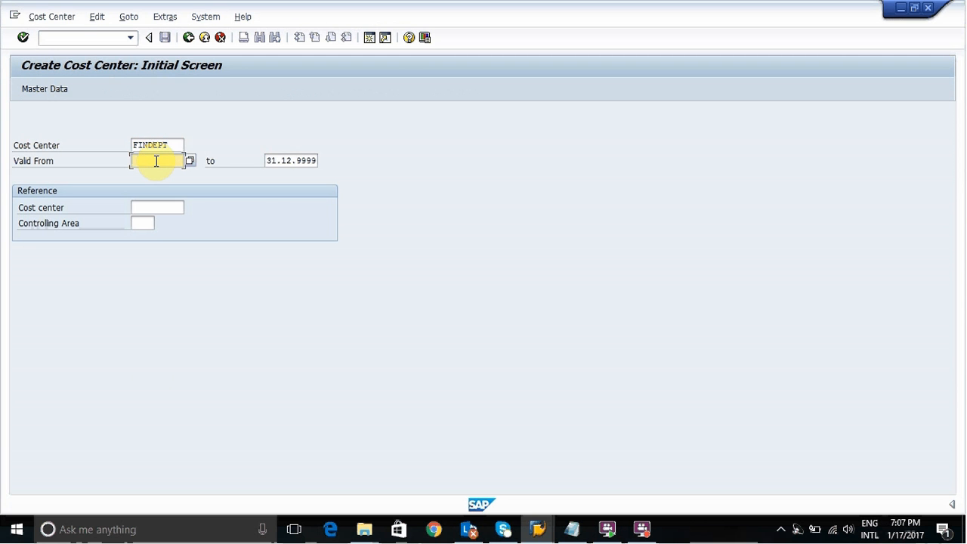
pyautogui.write('01.01.1990')
pyautogui.click(60, 89)
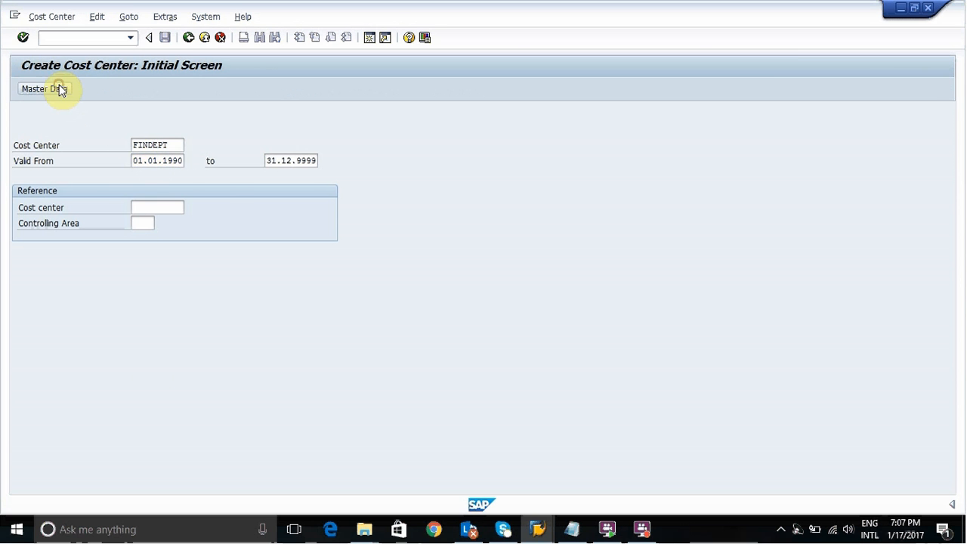
# Fill in FINDEPT as both the name and the description of the new cost center
pyautogui.write('F')
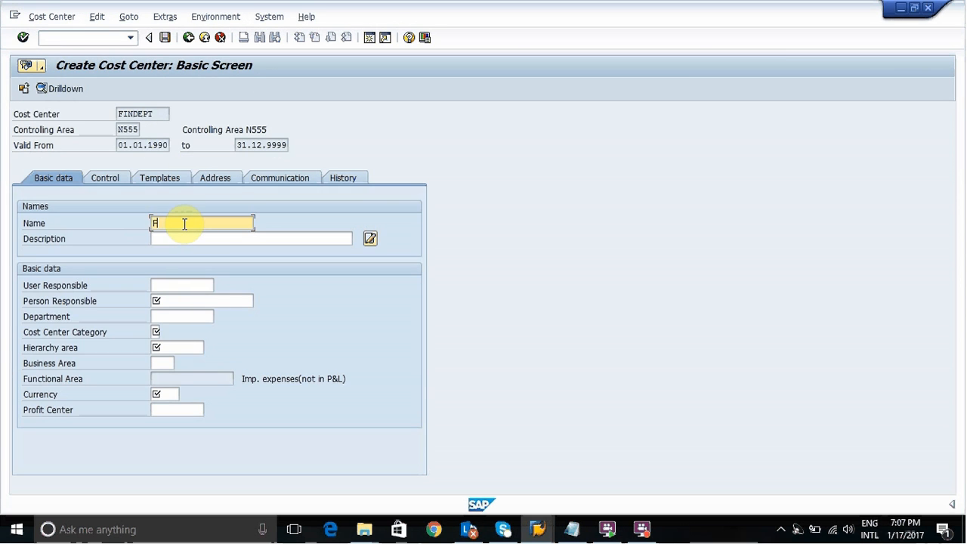
pyautogui.write('INDEPT')
pyautogui.click(183, 240)
pyautogui.write('FINDEPT')
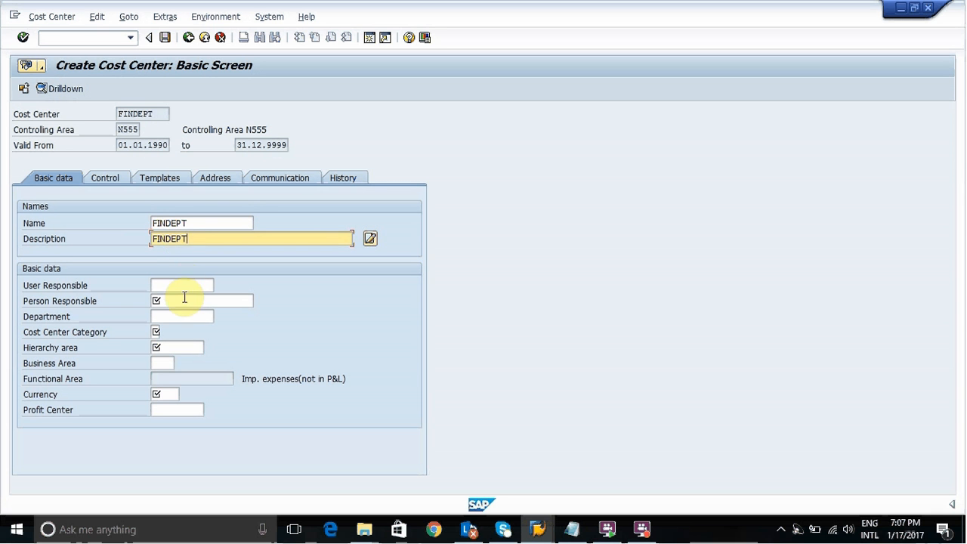
# Set FINDEPT's person responsible to SAPUSER and its cost center category to 1 (Production)
pyautogui.click(183, 299)
pyautogui.write('SAP')
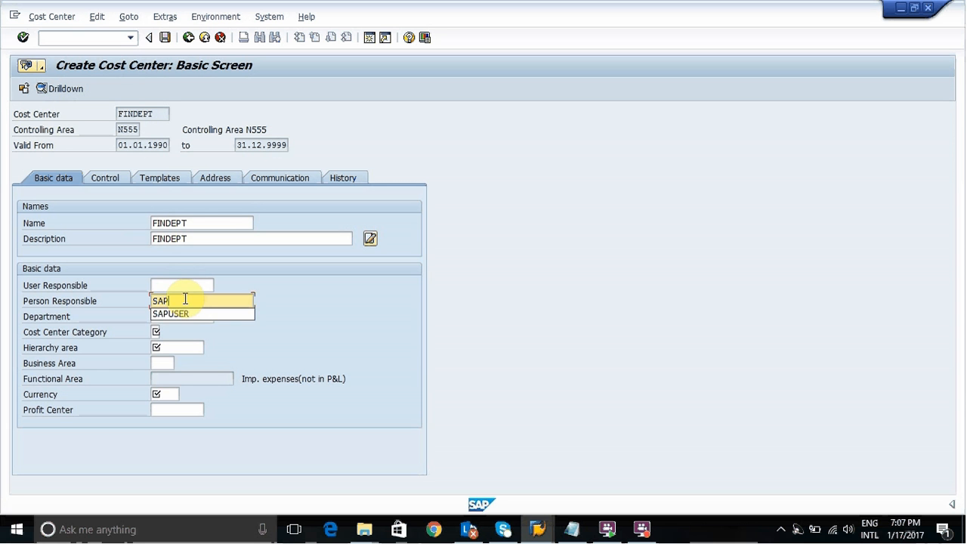
pyautogui.click(188, 314)
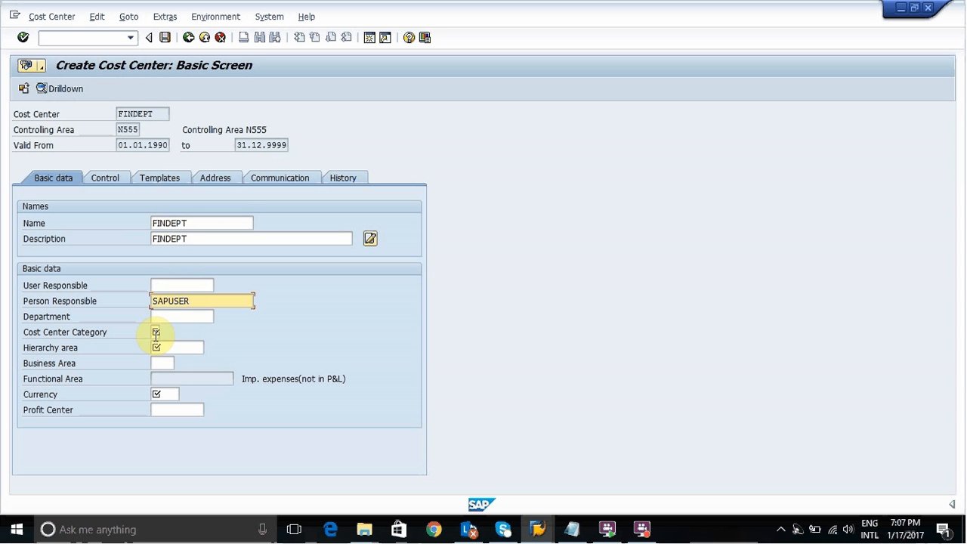
pyautogui.click(162, 332)
pyautogui.click(164, 332)
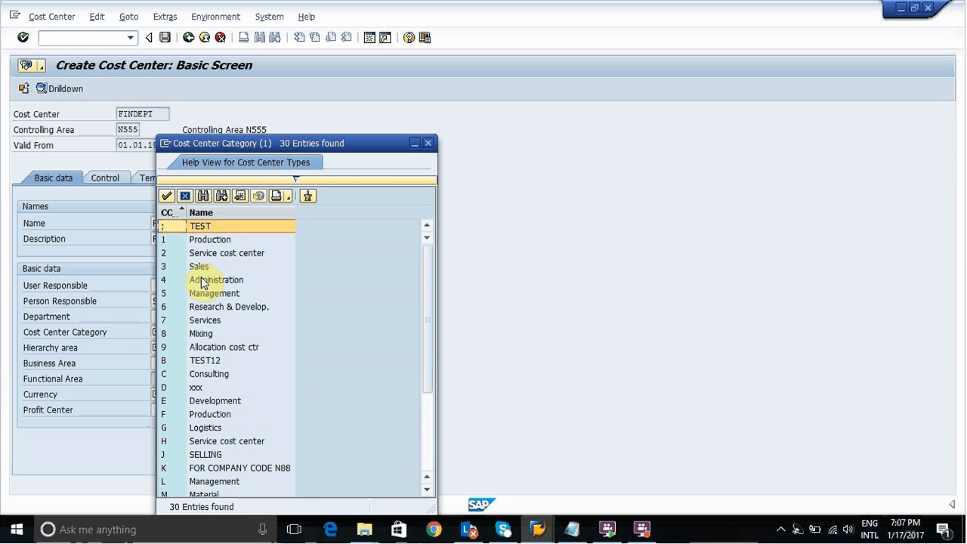
pyautogui.doubleClick(201, 239)
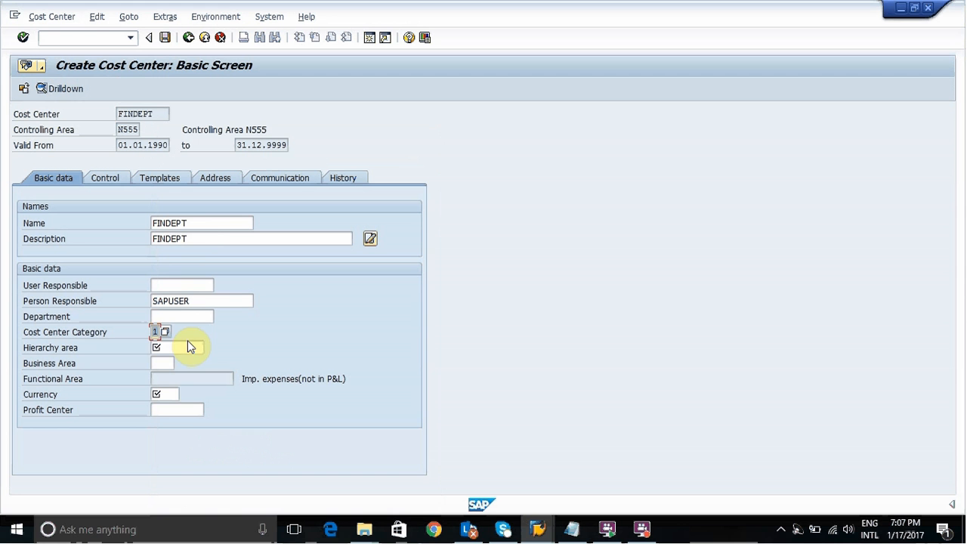
# Assign hierarchy area N555 and currency INR to FINDEPT without a profit center, and save the cost center
pyautogui.click(188, 348)
pyautogui.click(210, 348)
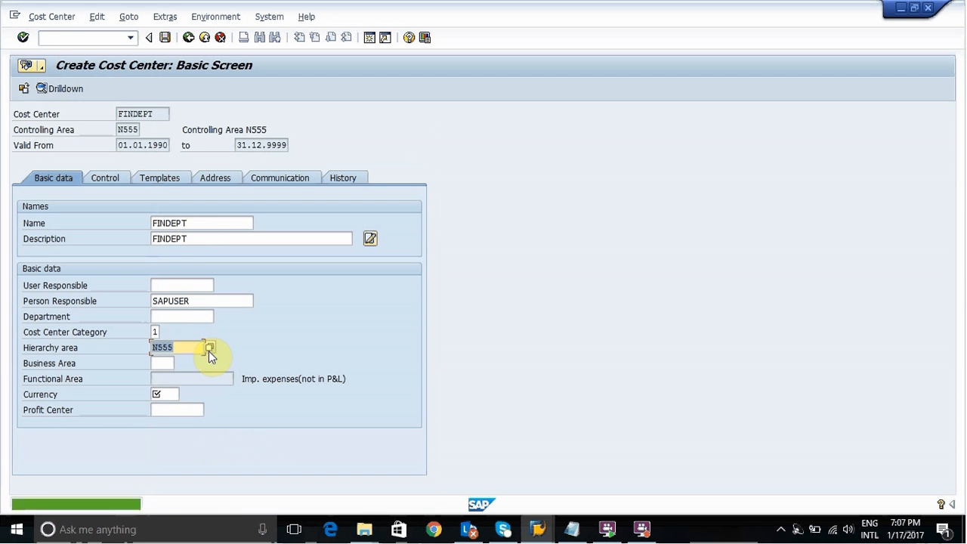
pyautogui.click(170, 394)
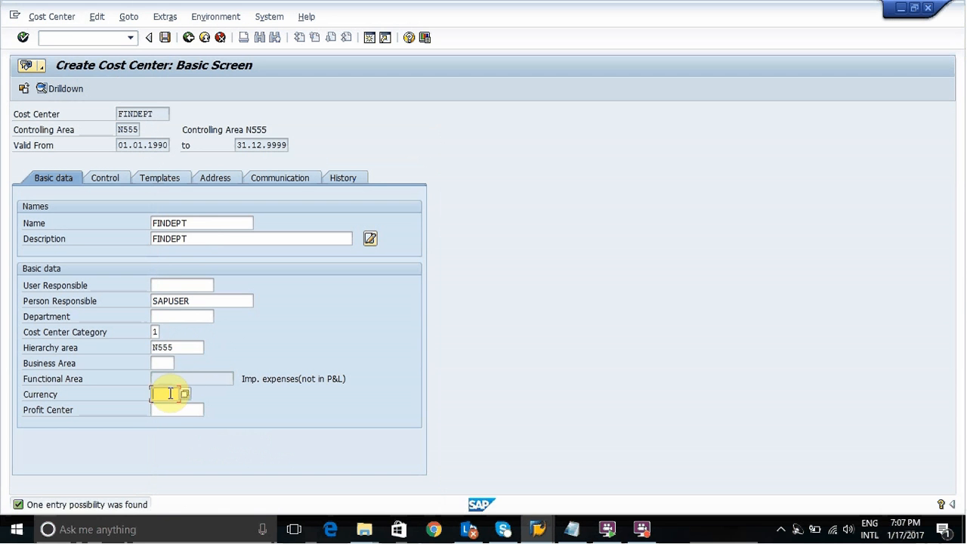
pyautogui.write('INR')
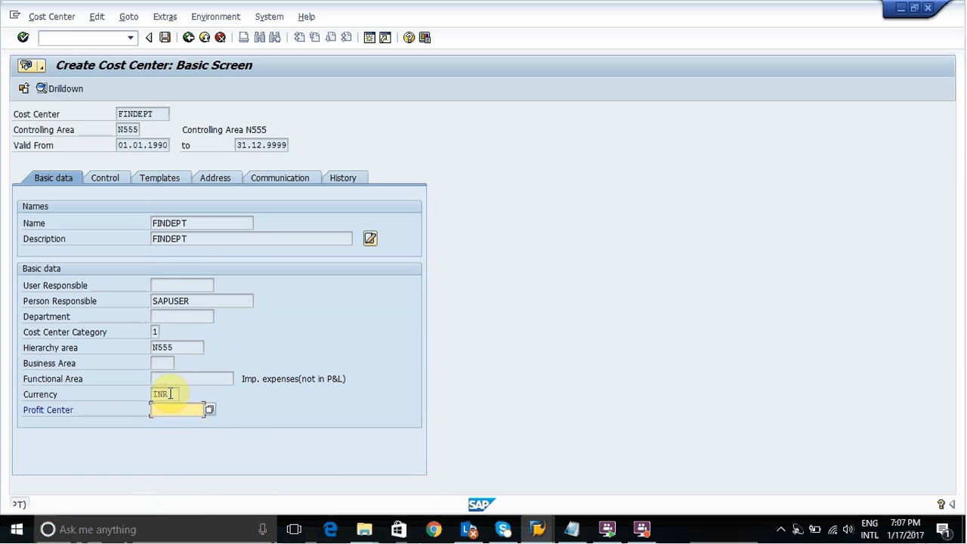
pyautogui.press('Return')
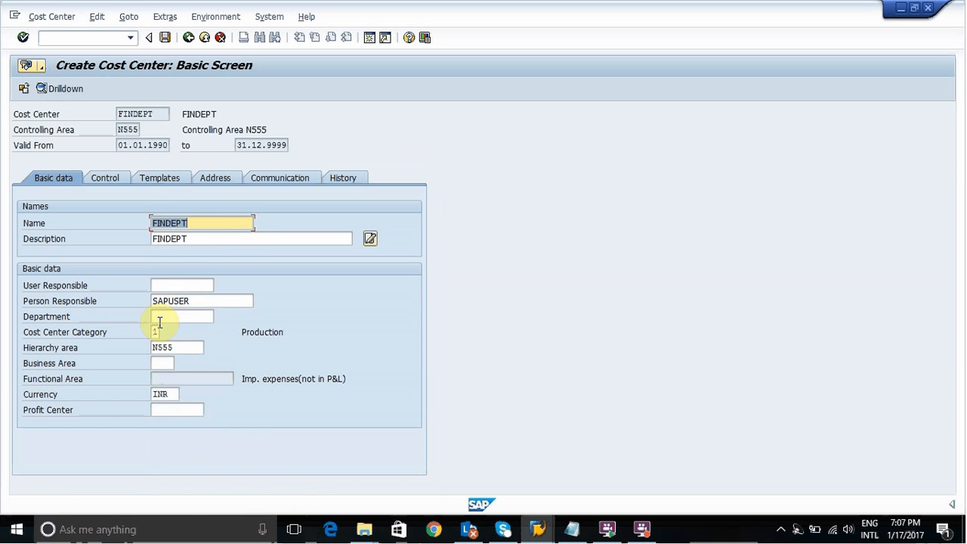
pyautogui.click(166, 38)
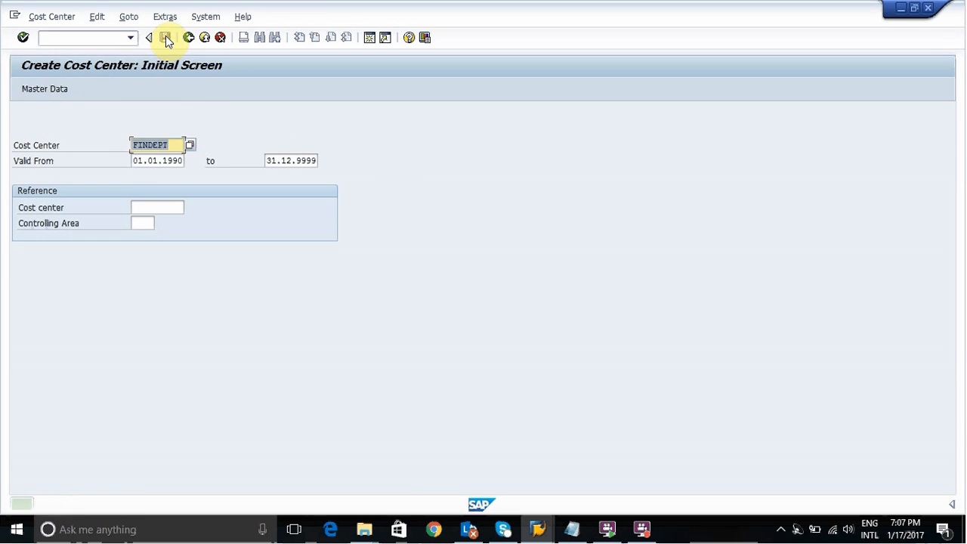
# Replace the cost center ID with SALESDEPT and open its master data
pyautogui.click(174, 142)
pyautogui.press('BackSpace')
pyautogui.press('BackSpace')
pyautogui.press('BackSpace')
pyautogui.press('BackSpace')
pyautogui.press('BackSpace')
pyautogui.press('BackSpace')
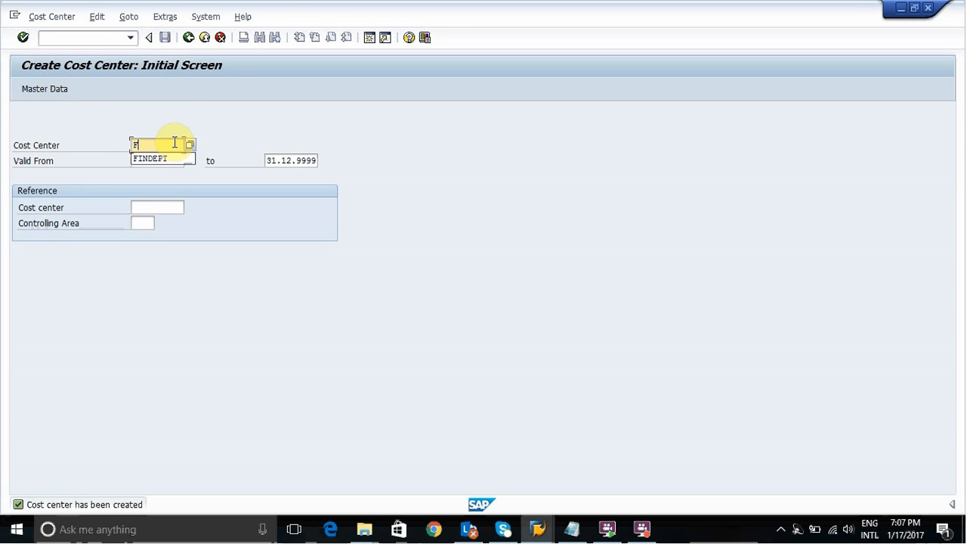
pyautogui.write('SALES')
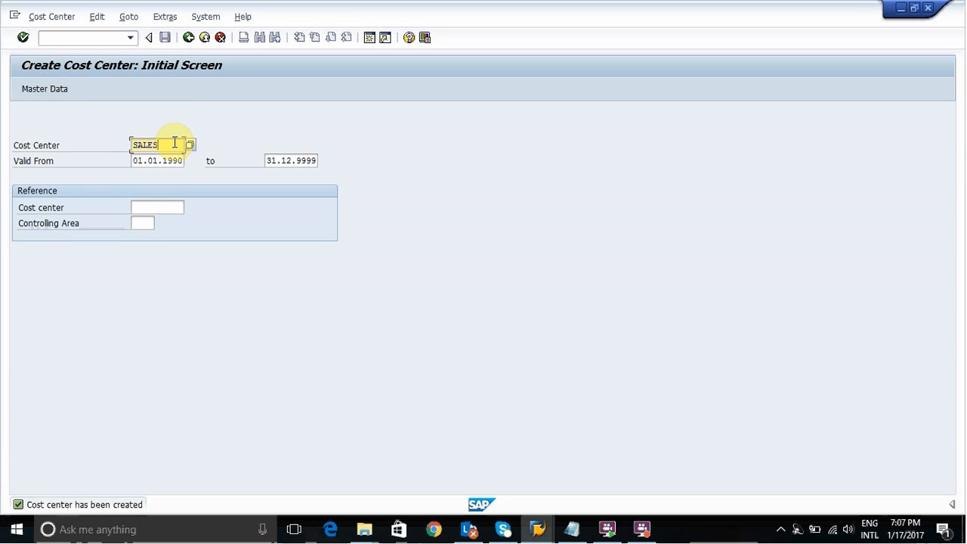
pyautogui.write('DEPT')
pyautogui.press('Return')
# Fill in SALES DEPT as both the name and the description of the new cost center
pyautogui.write('SA')
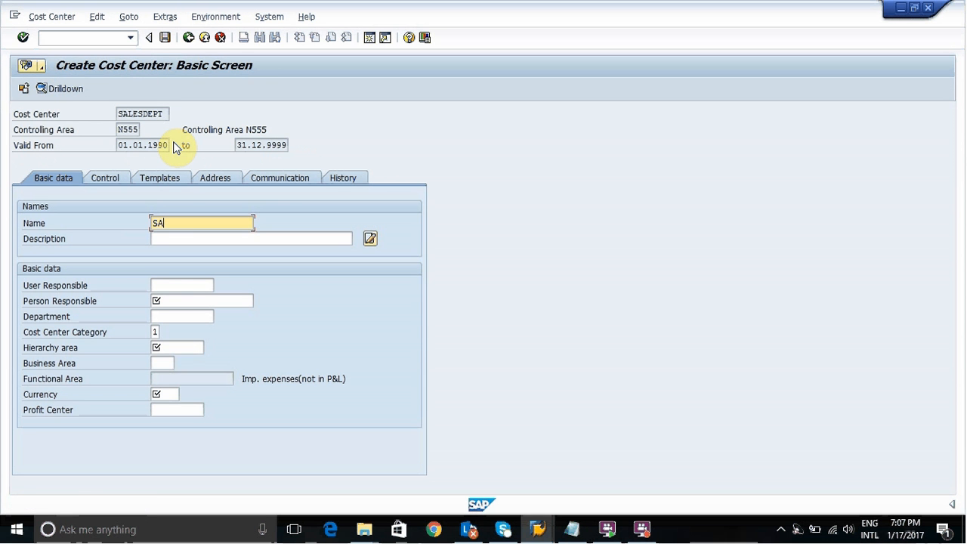
pyautogui.write('LES DEPT')
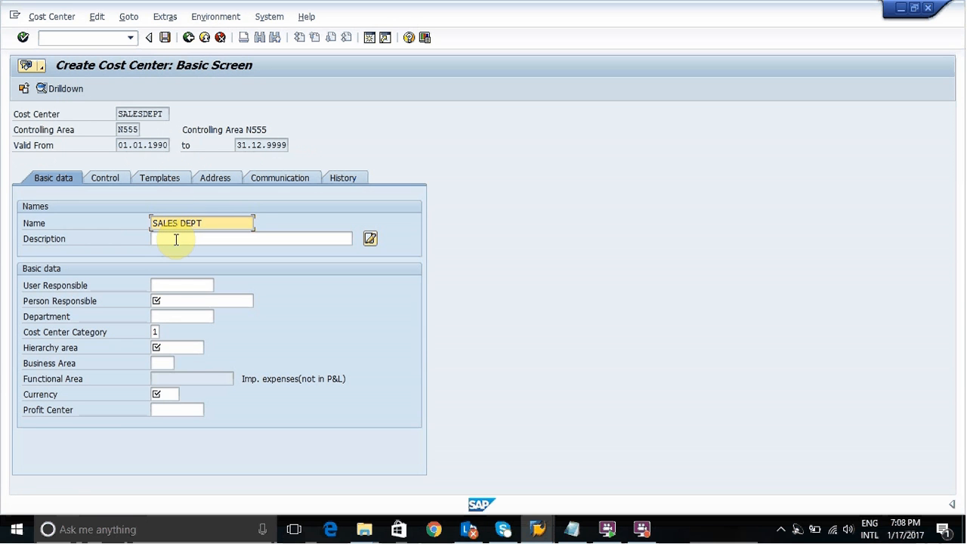
pyautogui.click(176, 239)
pyautogui.write('SA')
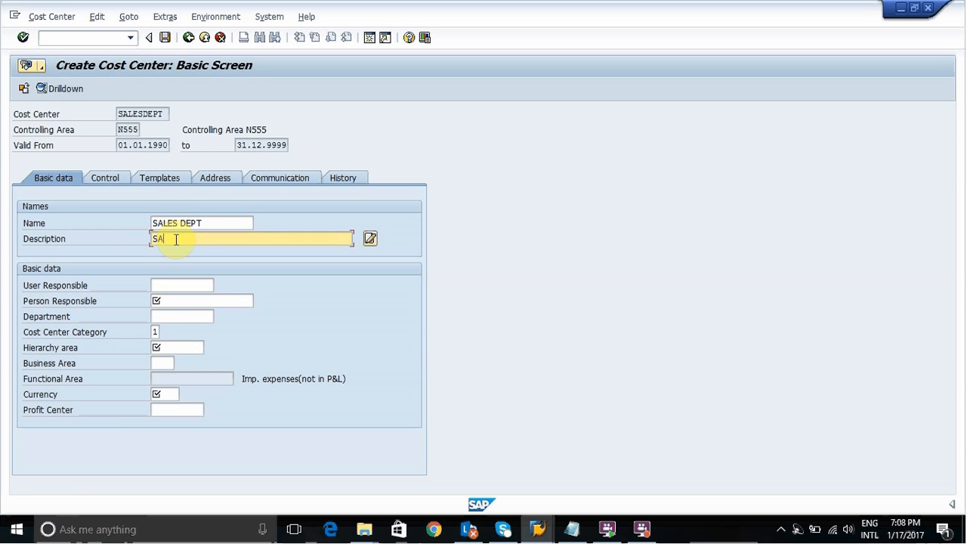
pyautogui.write('LES DEPT')
# Set SALESDEPT's person responsible to SAPUSER, hierarchy area to N555 and currency to INR
pyautogui.click(176, 299)
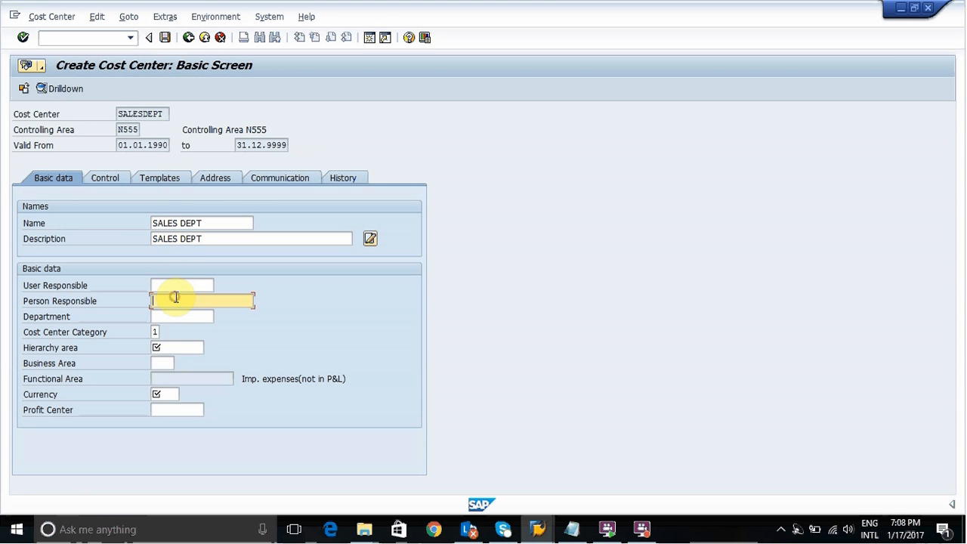
pyautogui.write('SA')
pyautogui.press('Down')
pyautogui.press('Return')
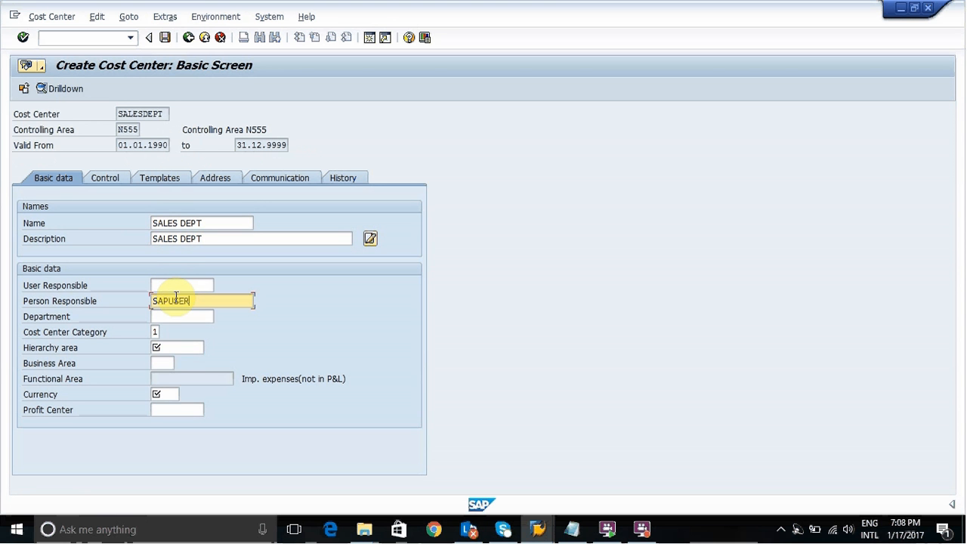
pyautogui.click(173, 348)
pyautogui.click(210, 348)
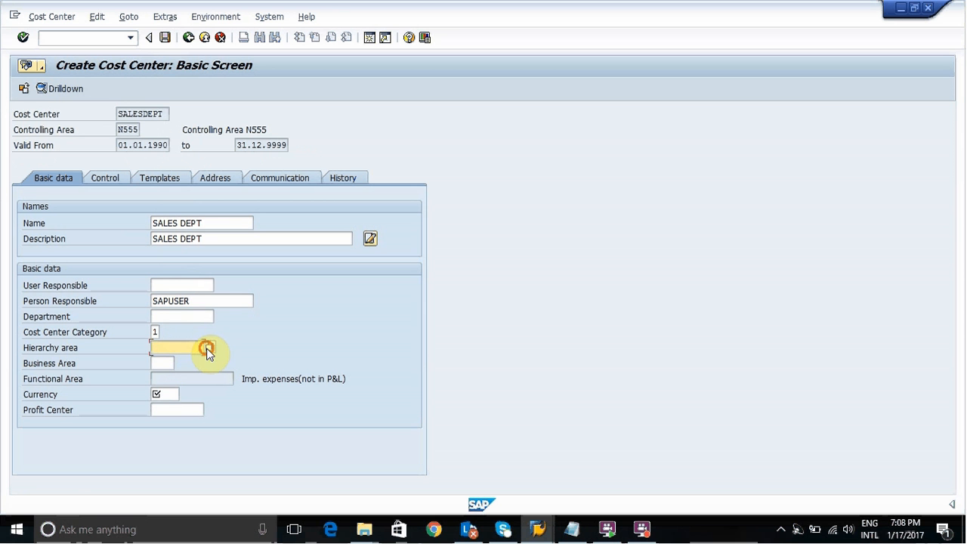
pyautogui.click(174, 395)
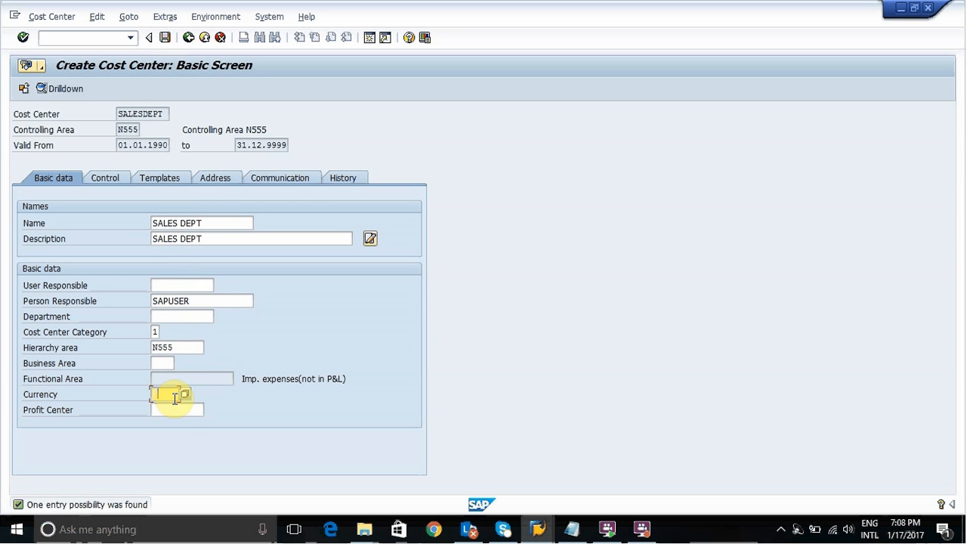
pyautogui.click(174, 409)
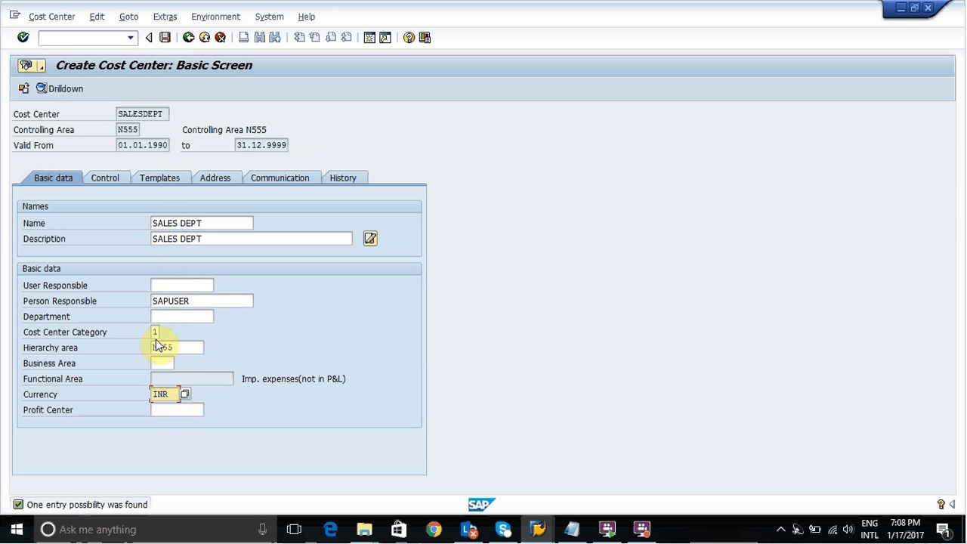
# Change SALESDEPT's cost center category to 3 (Sales) and save the cost center without a profit center
pyautogui.click(158, 332)
pyautogui.click(164, 333)
pyautogui.doubleClick(204, 271)
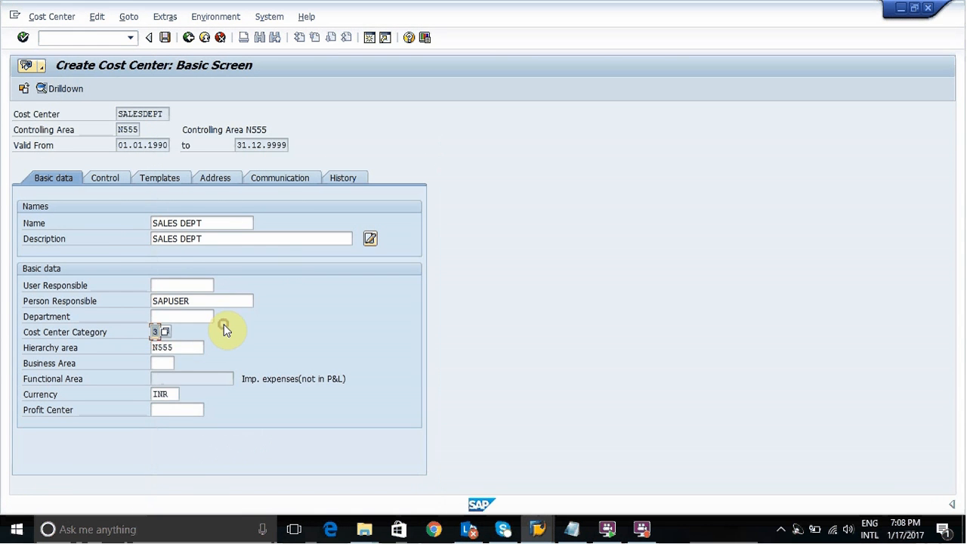
pyautogui.hotkey('ctrl', 's')
pyautogui.press('Return')
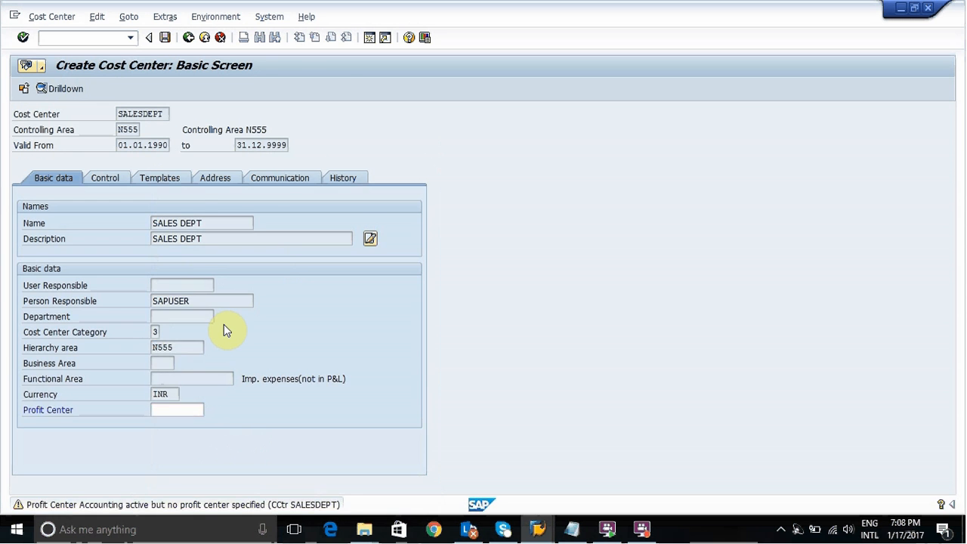
# Replace the cost center ID with MKTDEPT and open its master data
pyautogui.press('BackSpace')
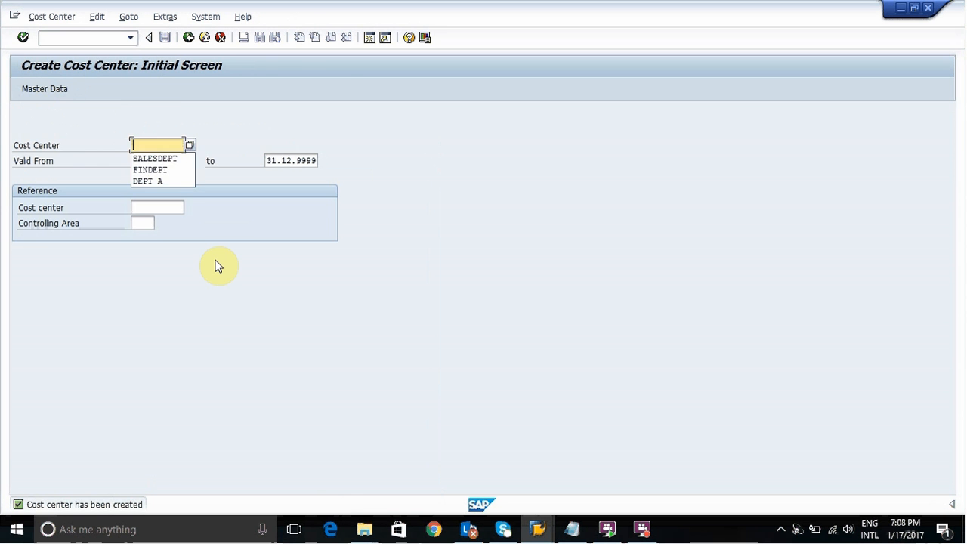
pyautogui.write('MKTDEPT')
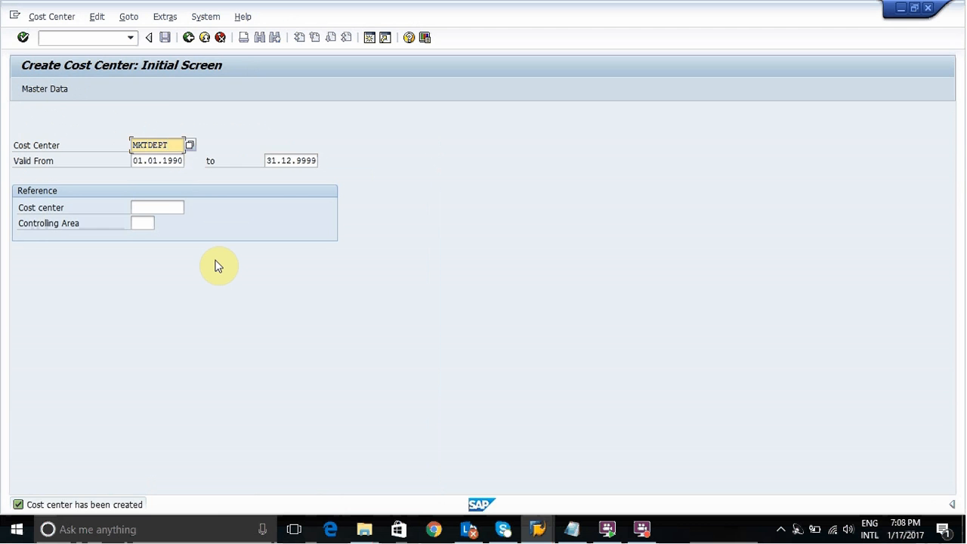
pyautogui.press('Return')
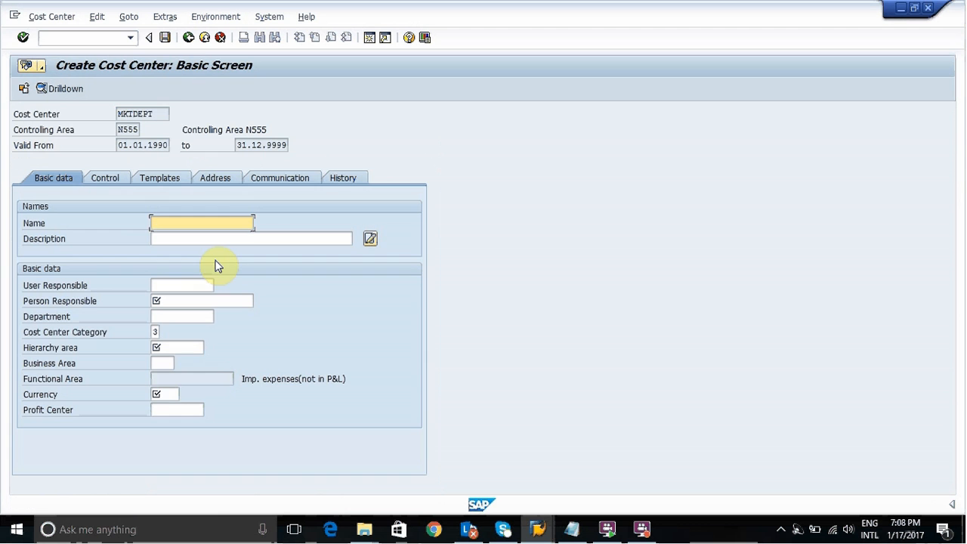
# Fill in MKT DEPT as both the name and the description of the new cost center
pyautogui.click(207, 224)
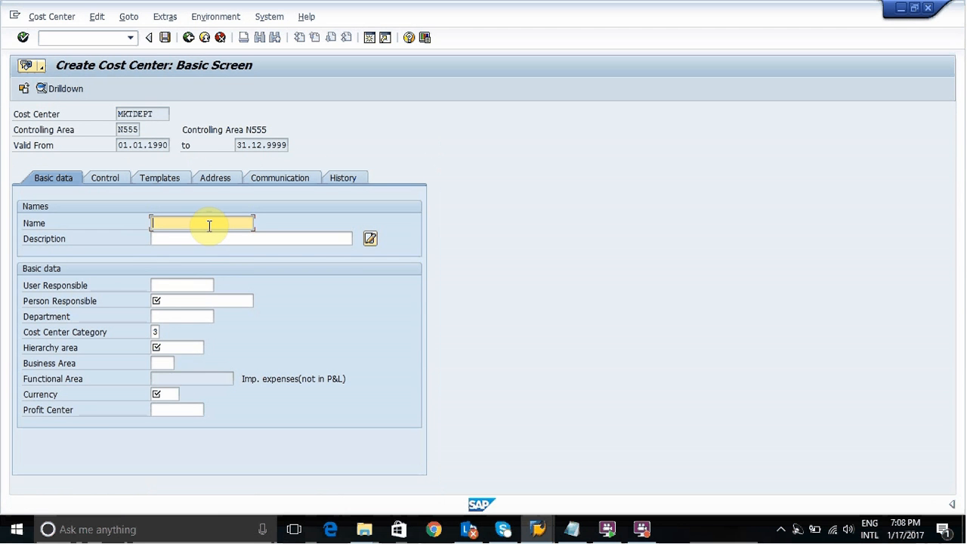
pyautogui.write('MKT DEPT')
pyautogui.press('Tab')
pyautogui.write('MK')
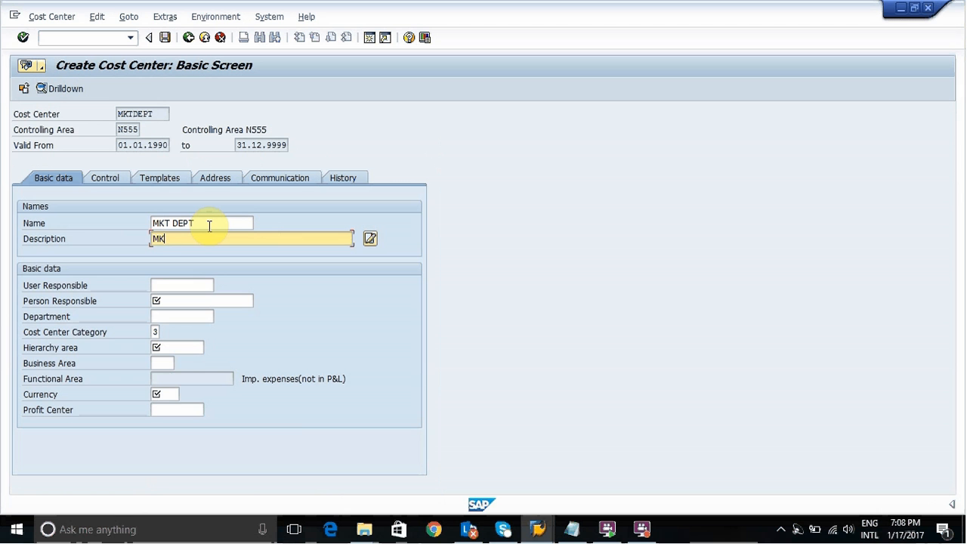
pyautogui.write('T DEPT')
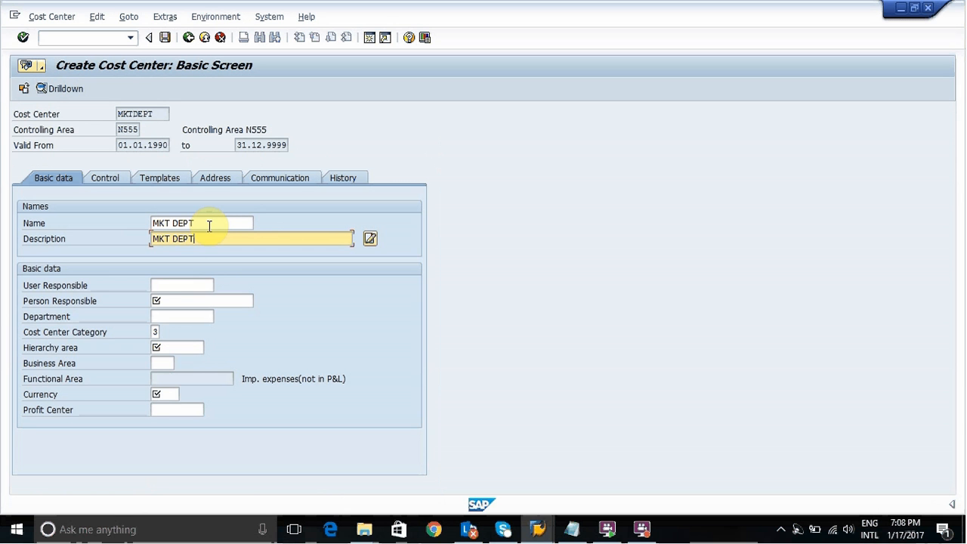
# Set MKTDEPT's person responsible to SAPUSER and its cost center category to M (Material)
pyautogui.click(187, 297)
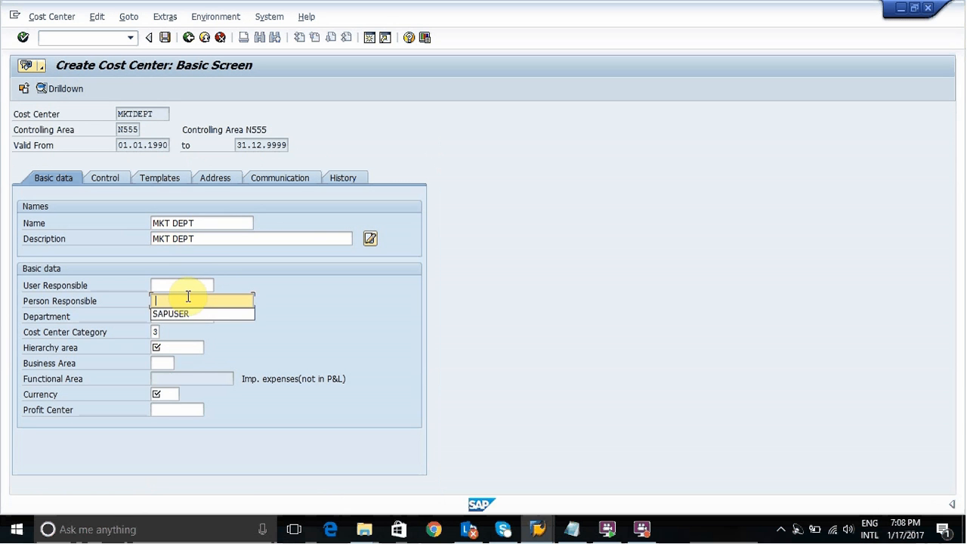
pyautogui.click(186, 315)
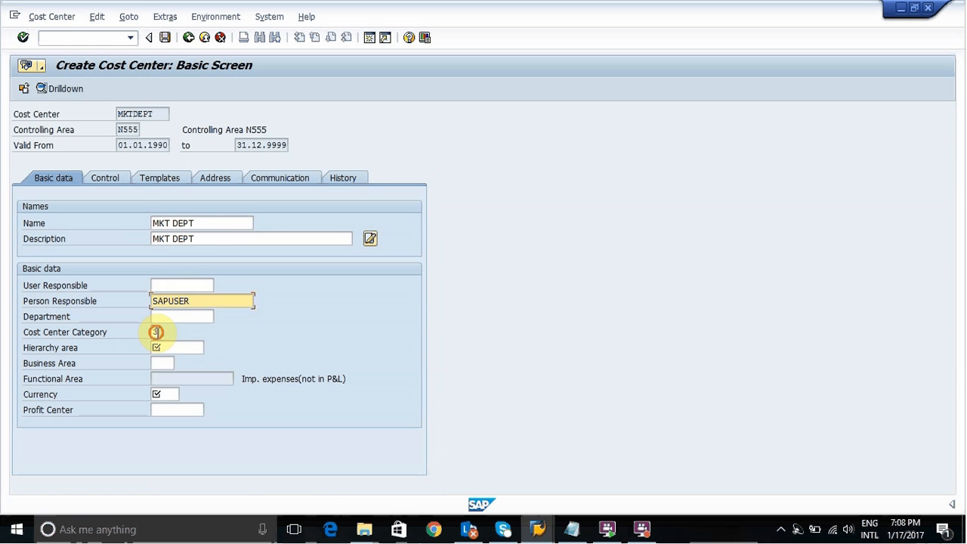
pyautogui.click(164, 333)
pyautogui.click(164, 334)
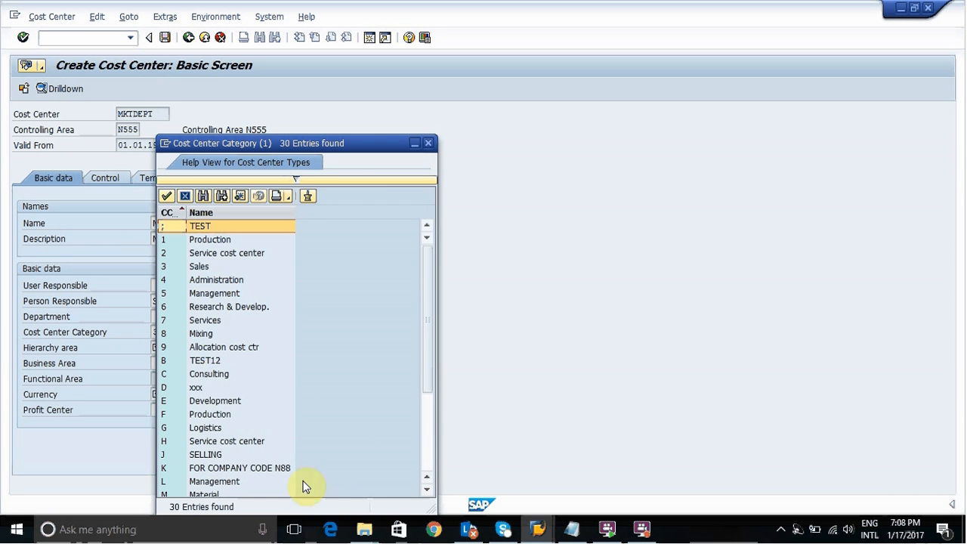
pyautogui.click(427, 463)
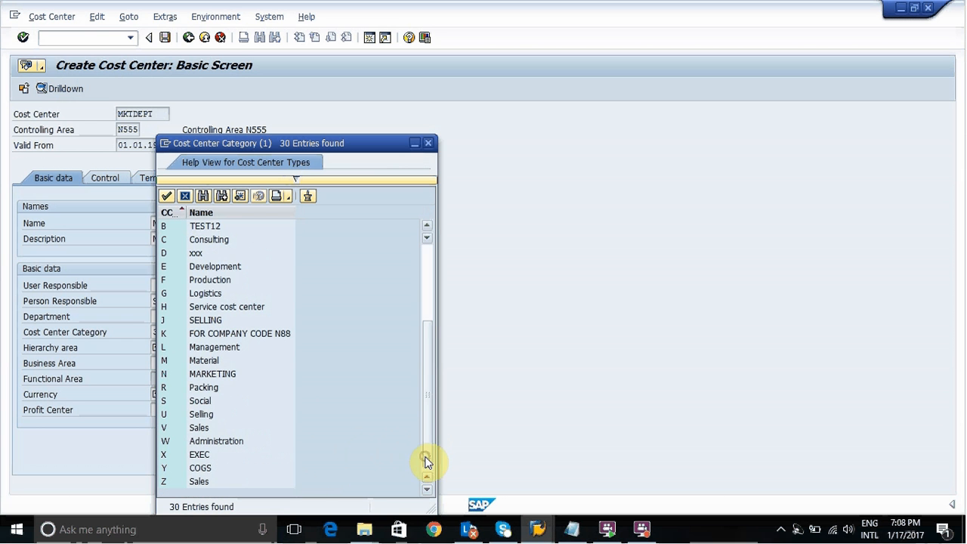
pyautogui.click(431, 263)
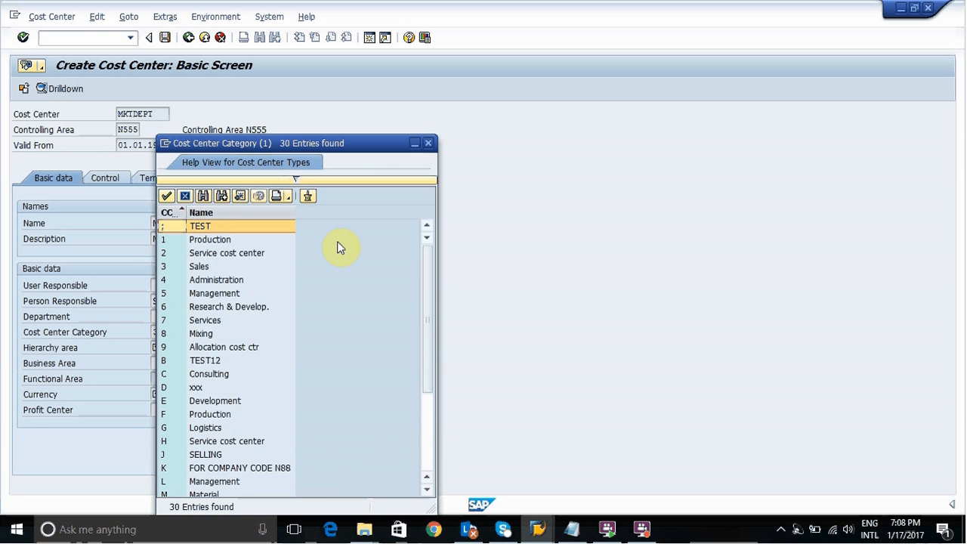
pyautogui.doubleClick(213, 494)
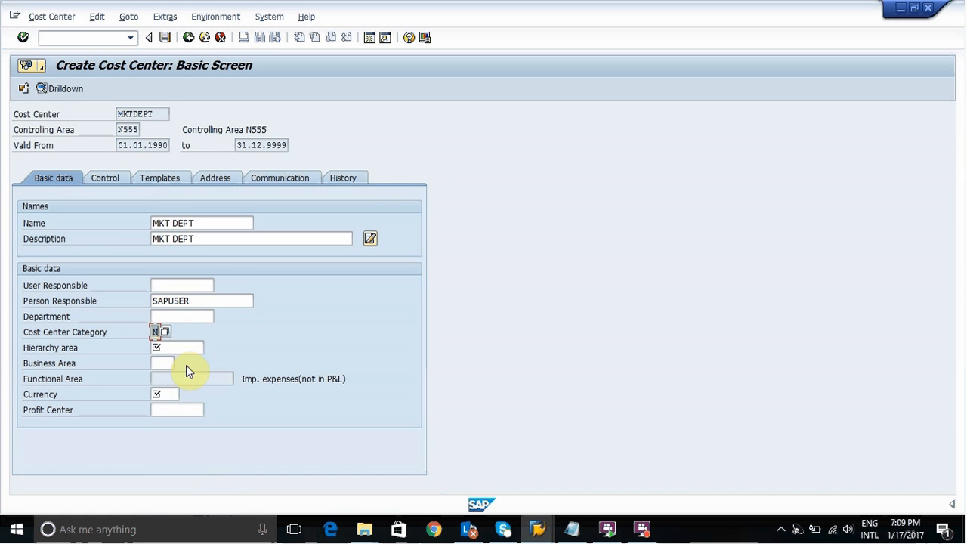
# Set MKTDEPT's hierarchy area to N555 and currency to INR, and save the cost center without a profit center
pyautogui.click(168, 348)
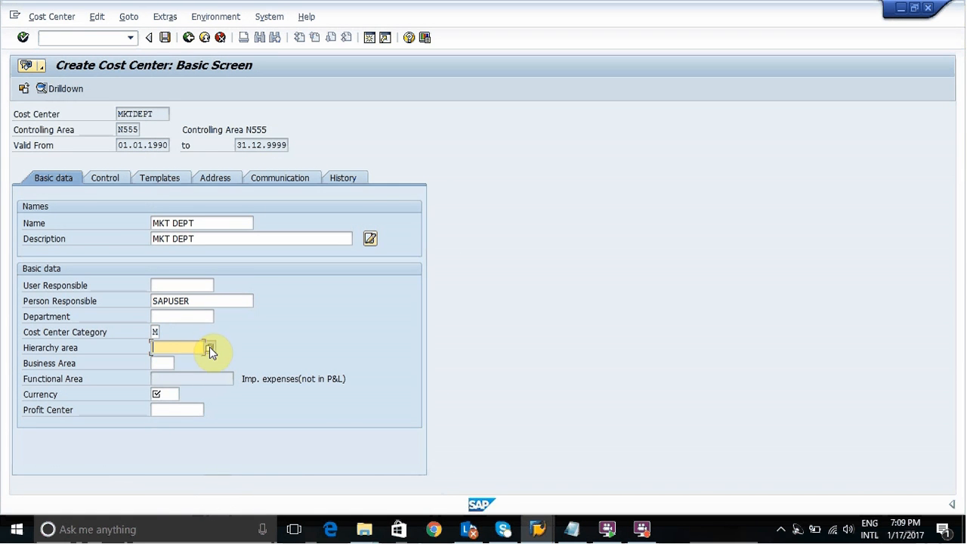
pyautogui.click(210, 347)
pyautogui.click(168, 393)
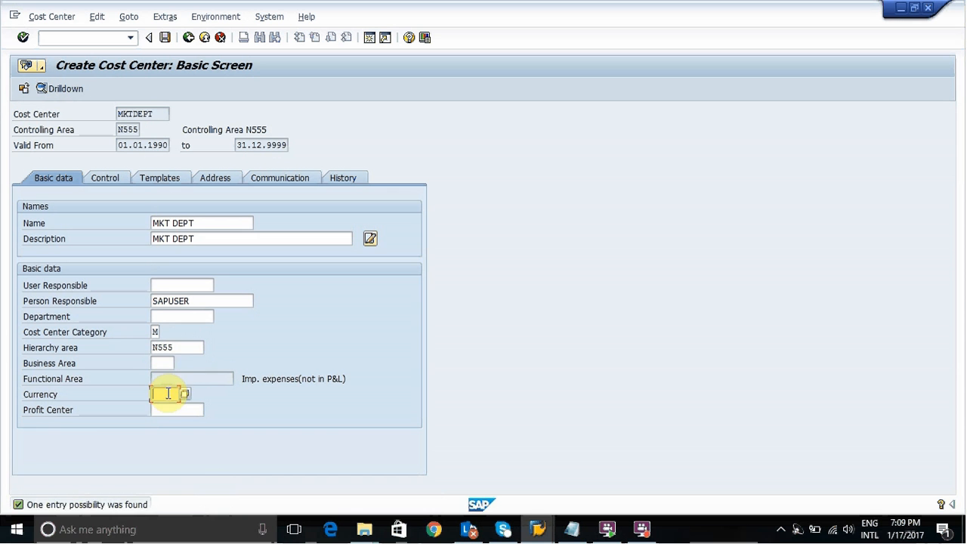
pyautogui.click(182, 397)
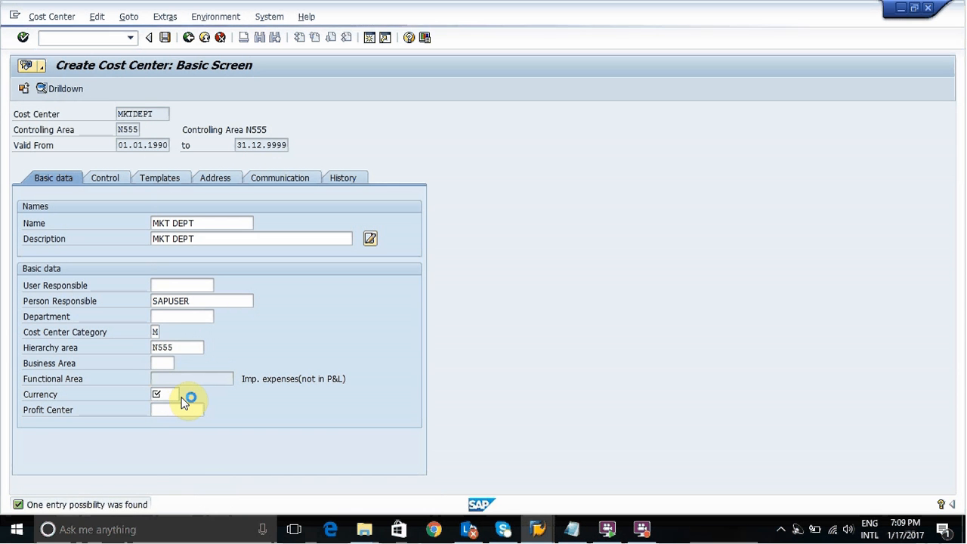
pyautogui.press('Escape')
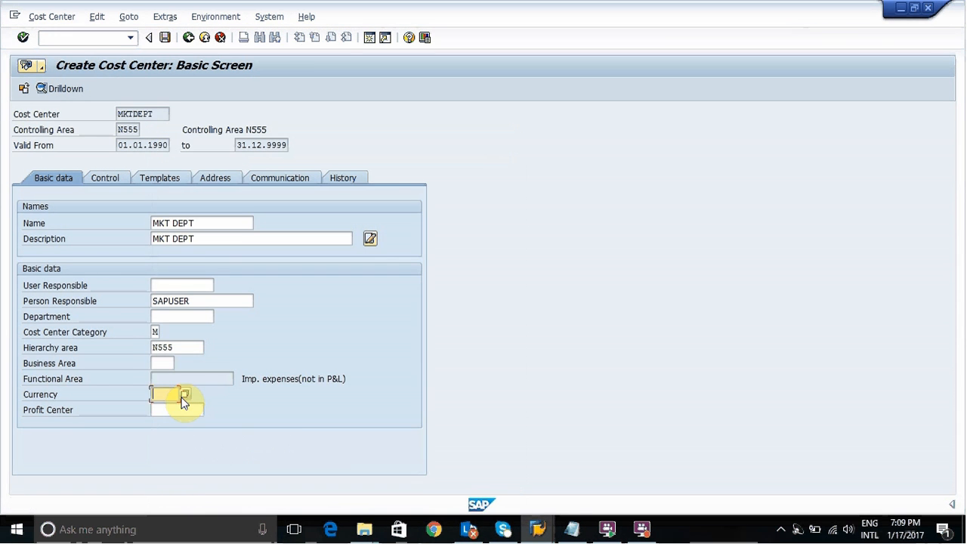
pyautogui.write('IN')
pyautogui.click(182, 403)
pyautogui.press('Return')
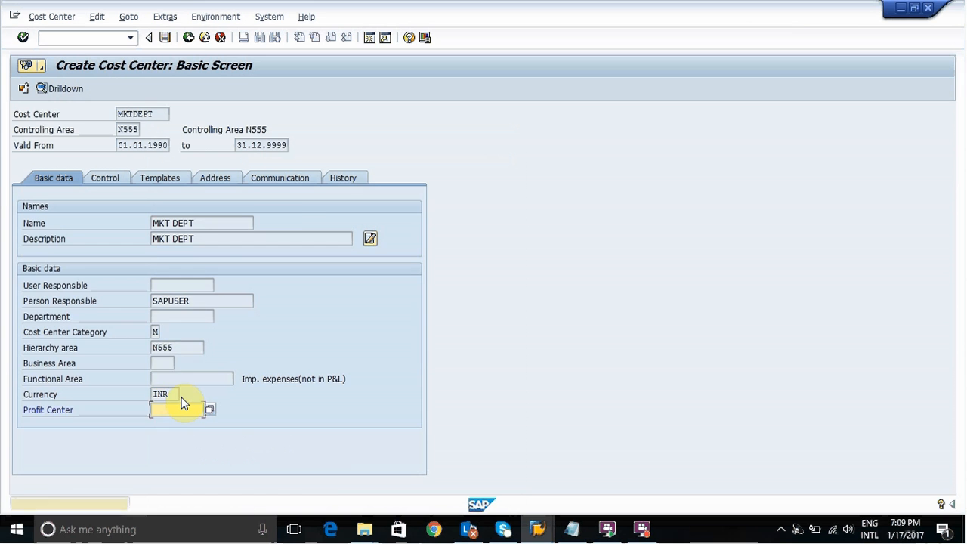
pyautogui.hotkey('ctrl', 's')
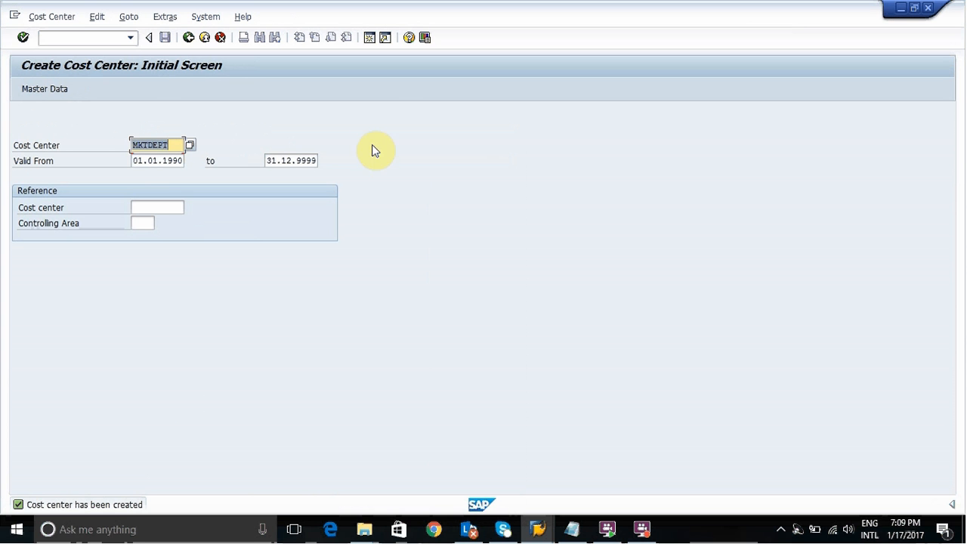
# Open a new session and display the SAP Customizing Implementation Guide through the SPRO favorite
pyautogui.click(369, 38)
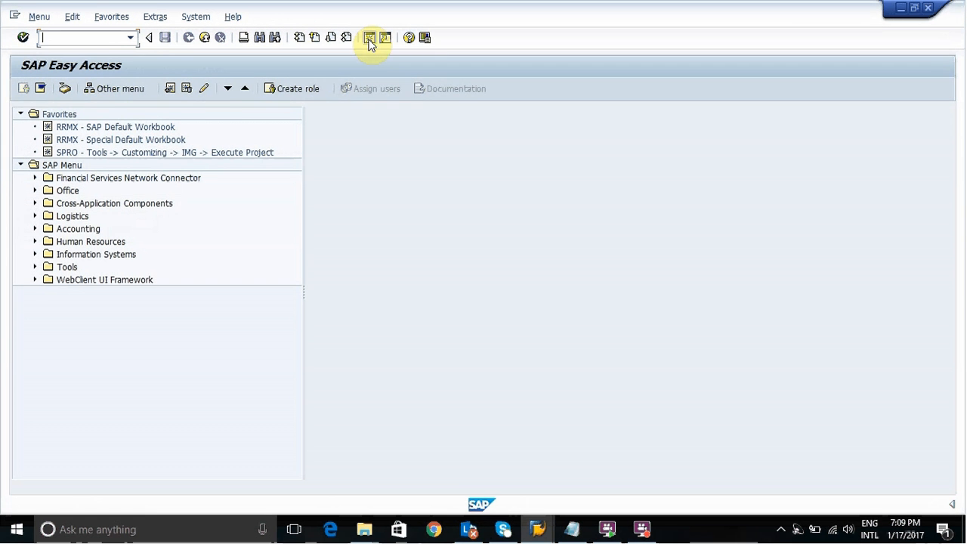
pyautogui.doubleClick(209, 154)
pyautogui.click(89, 94)
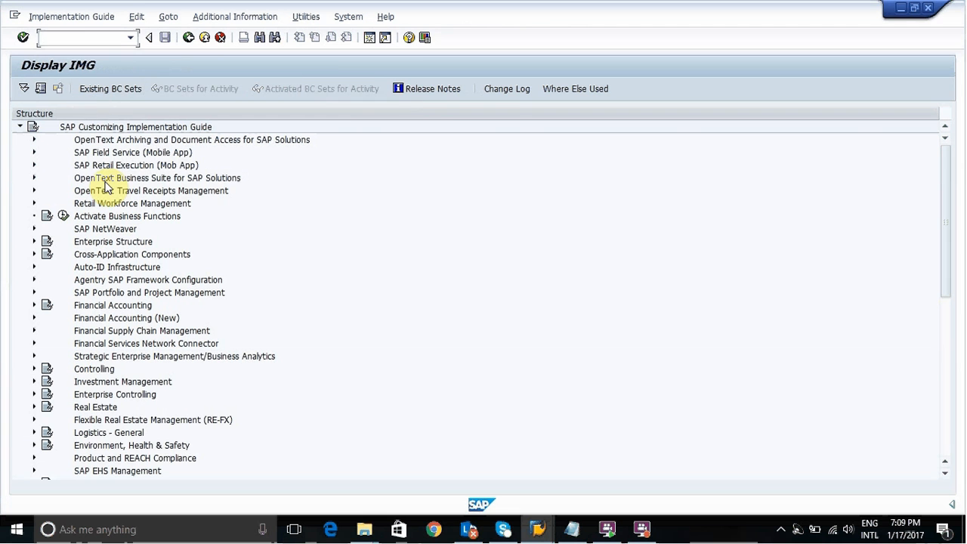
# Expand the Controlling node in the implementation guide structure
pyautogui.click(106, 180)
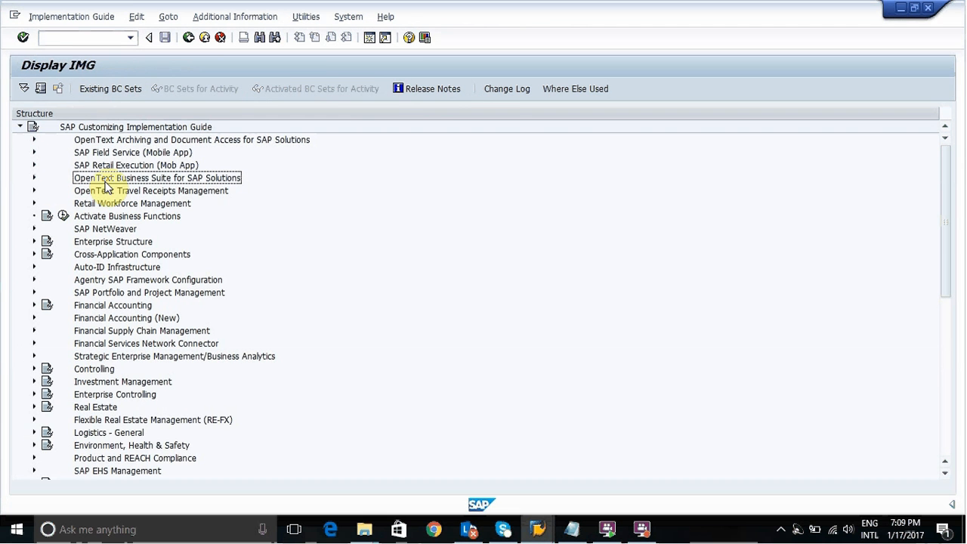
pyautogui.press('Down')
pyautogui.press('Down')
pyautogui.press('Down')
pyautogui.press('Down')
pyautogui.press('Down')
pyautogui.press('Down')
pyautogui.press('Down')
pyautogui.press('Down')
pyautogui.press('Down')
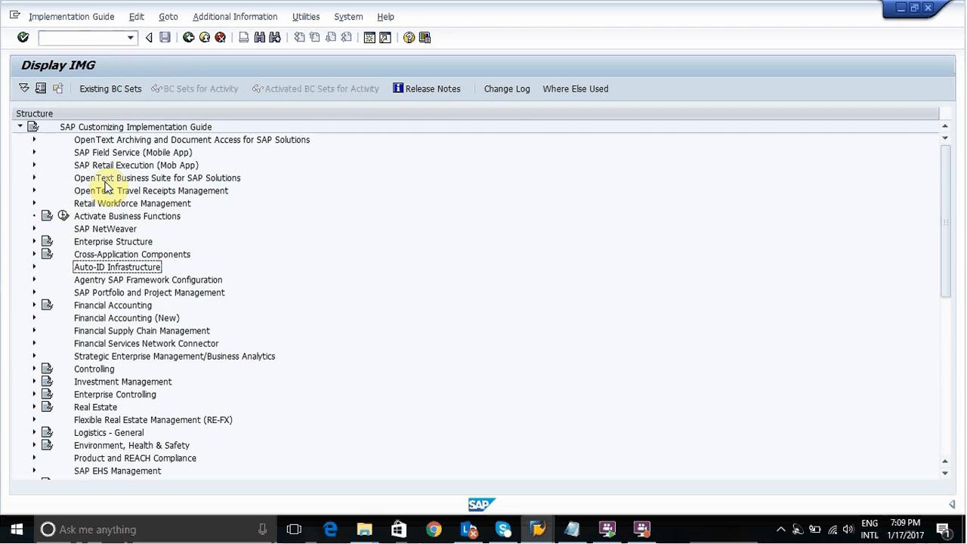
pyautogui.press('Down')
pyautogui.press('Down')
pyautogui.press('Down')
pyautogui.press('Down')
pyautogui.press('Down')
pyautogui.press('Down')
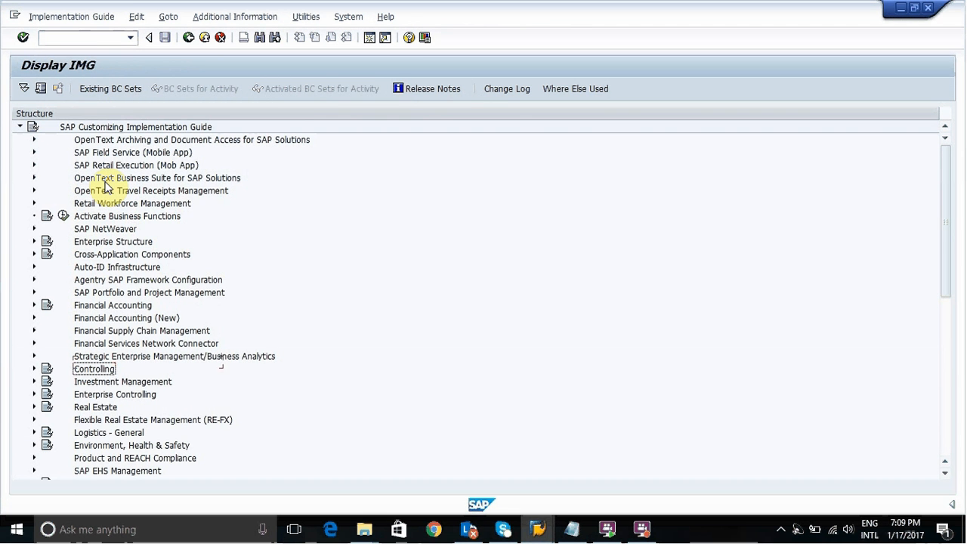
pyautogui.press('Right')
# Expand Cost Center Accounting under Controlling, and its Master Data node
pyautogui.press('Down')
pyautogui.press('Down')
pyautogui.press('Down')
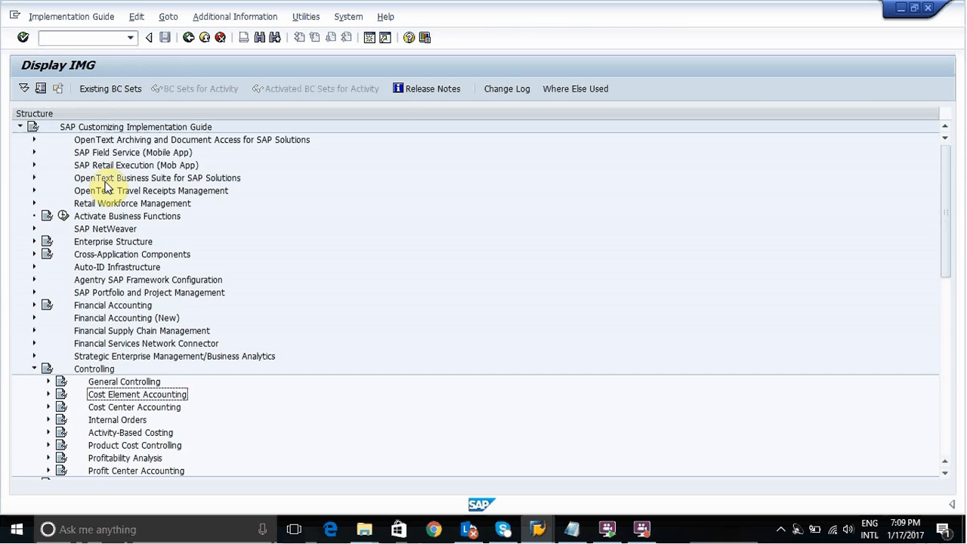
pyautogui.press('Right')
pyautogui.press('Down')
pyautogui.press('Down')
pyautogui.press('Down')
pyautogui.press('Down')
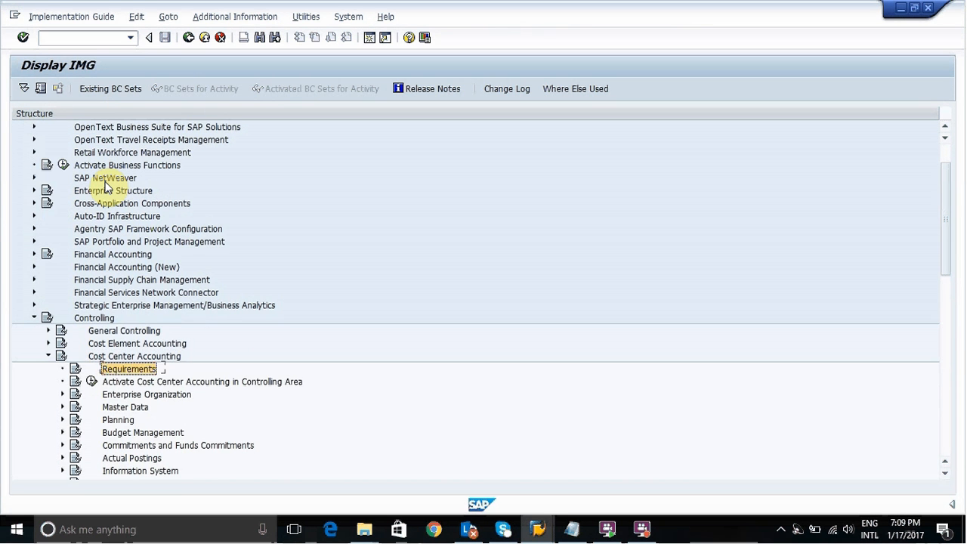
pyautogui.press('Right')
# Expand Cost Centers under Master Data and execute the Define Cost Center Categories activity
pyautogui.press('Down')
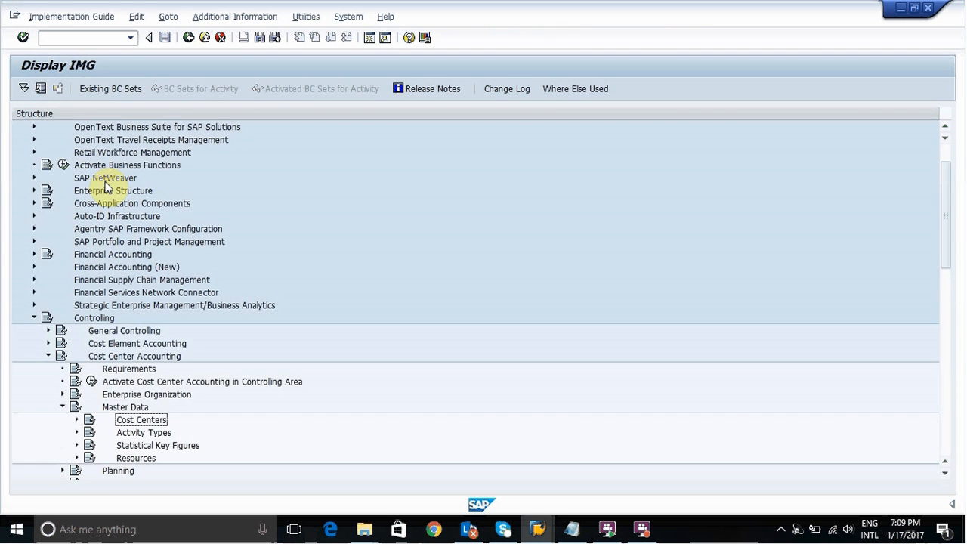
pyautogui.press('Right')
pyautogui.press('Down')
pyautogui.press('Down')
pyautogui.press('Down')
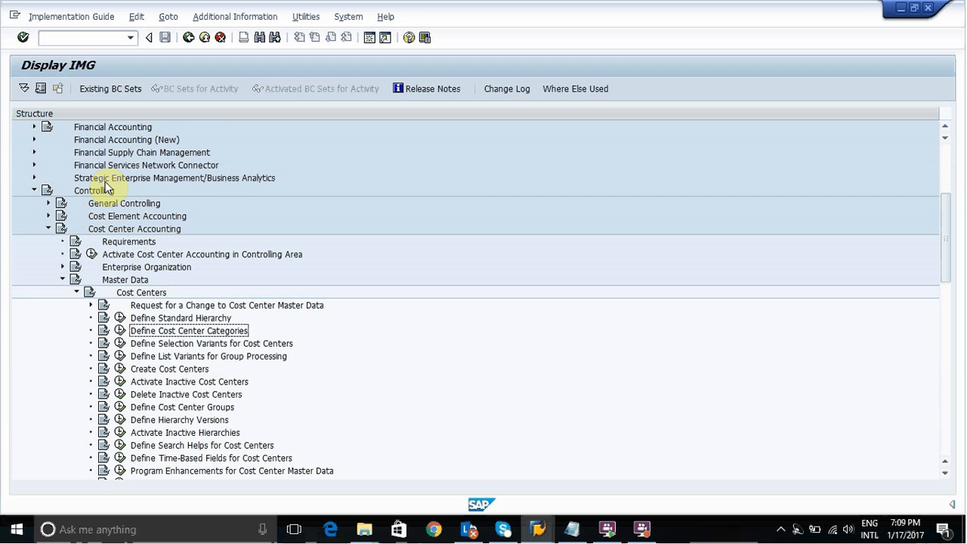
pyautogui.click(120, 332)
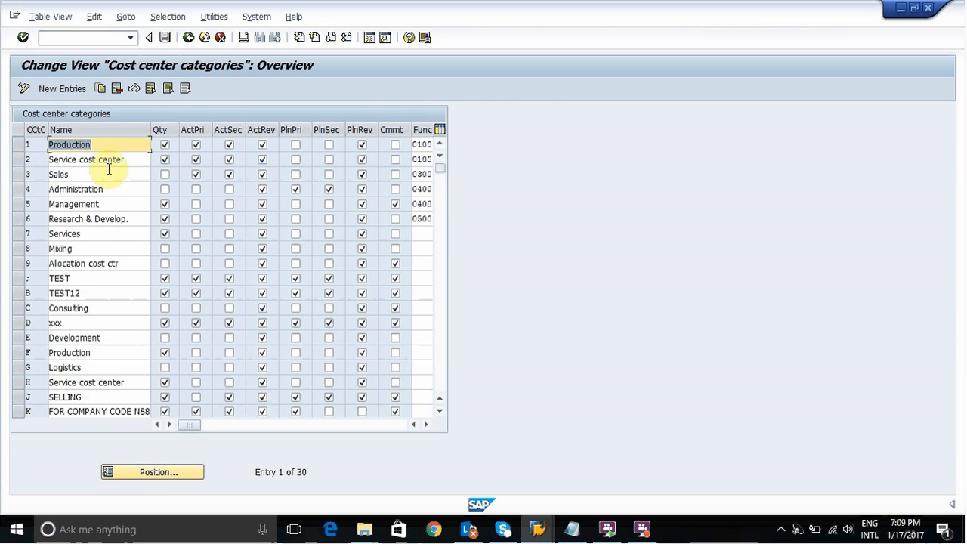
# Start a new cost center category entry with key F and the name FINDEPT
pyautogui.click(59, 89)
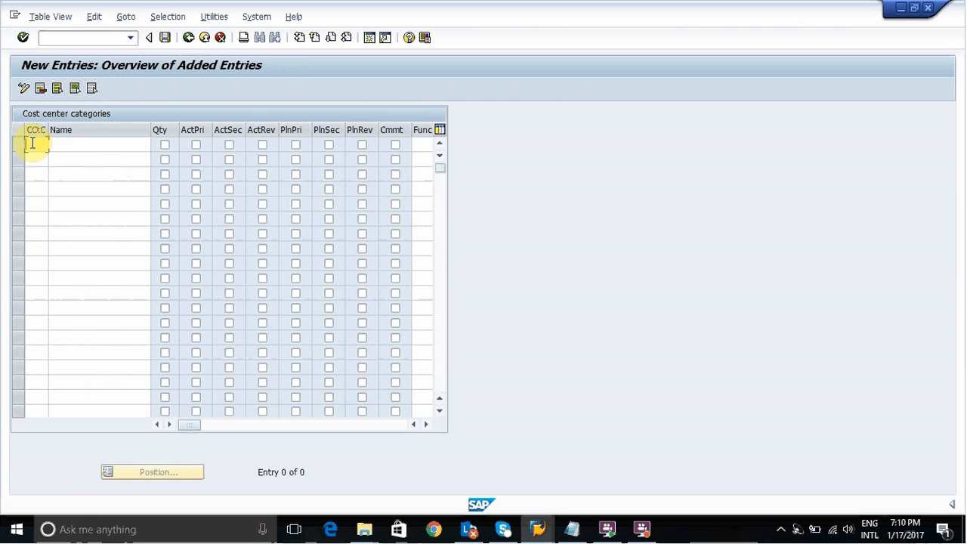
pyautogui.write('E')
pyautogui.press('BackSpace')
pyautogui.write('F')
pyautogui.click(70, 146)
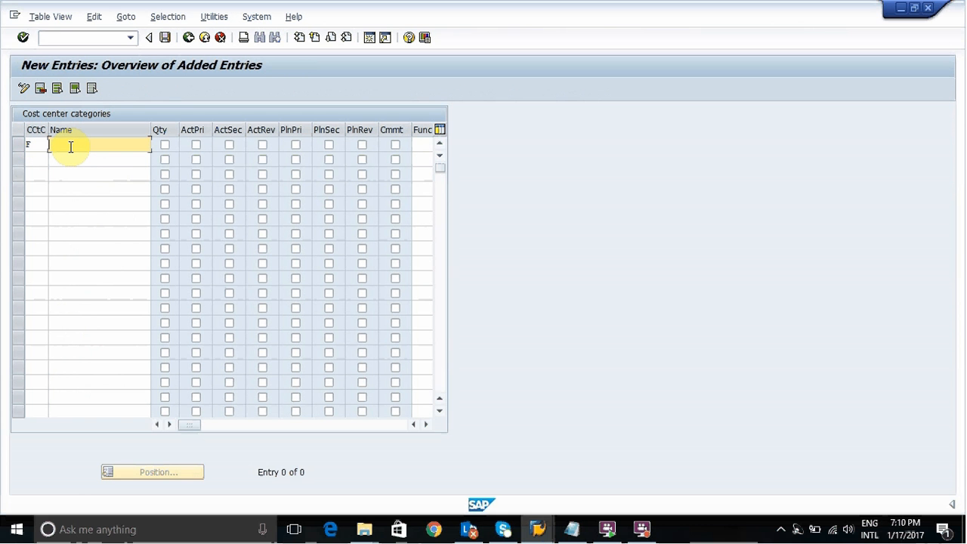
pyautogui.write('FINDEPT')
pyautogui.press('Return')
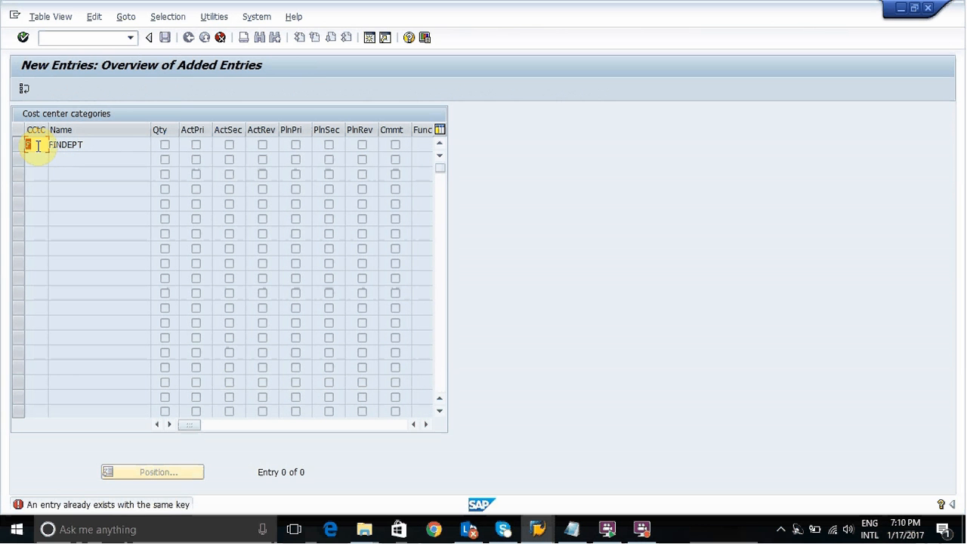
# Replace the FINDEPT category's key with O and save the entry
pyautogui.press('BackSpace')
pyautogui.write('1')
pyautogui.press('Return')
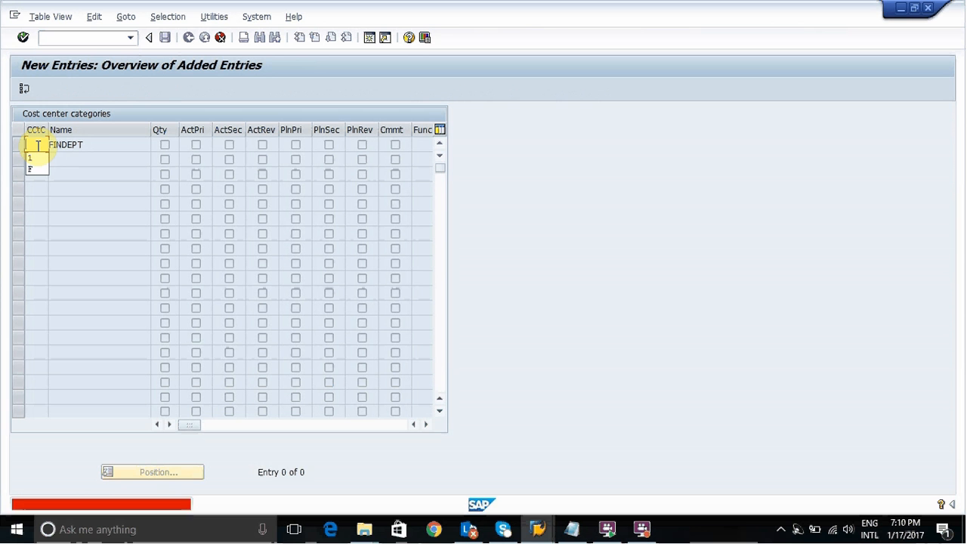
pyautogui.write('2')
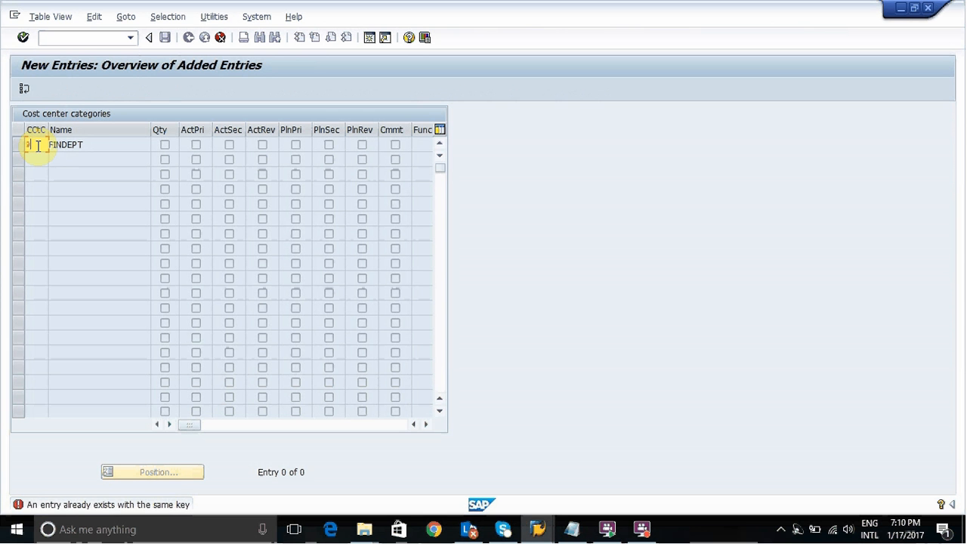
pyautogui.press('BackSpace')
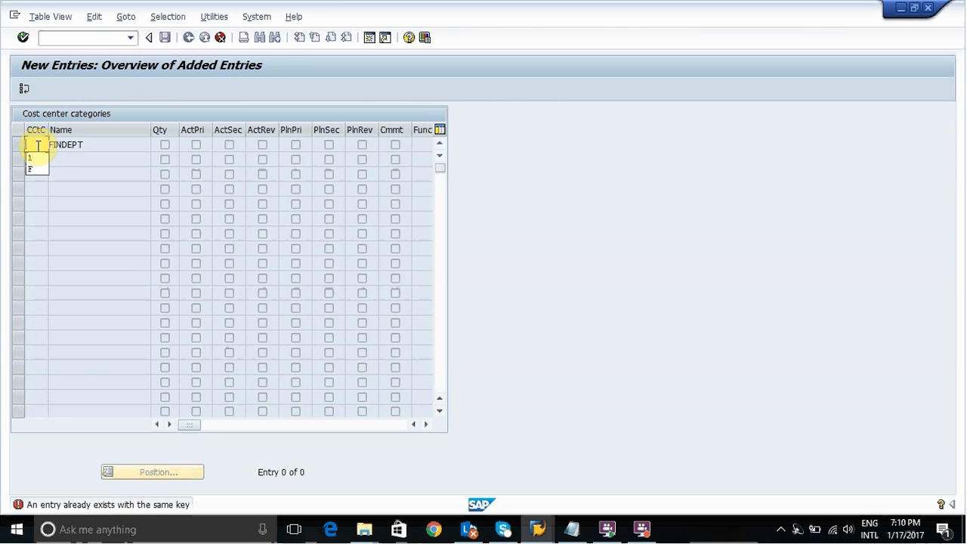
pyautogui.write('C')
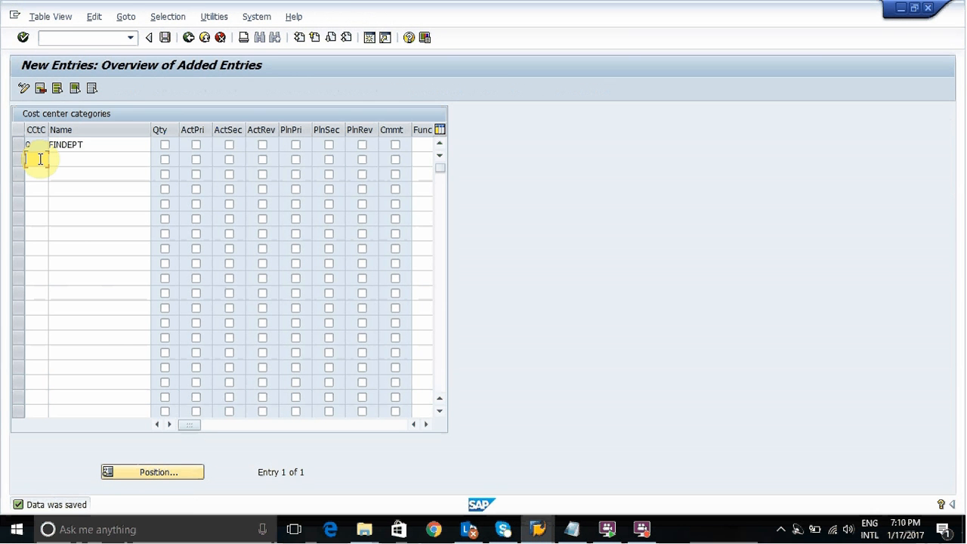
# Enter a second new cost center category with key M and the name MARK DEPT
pyautogui.click(40, 158)
pyautogui.write('M')
pyautogui.click(76, 161)
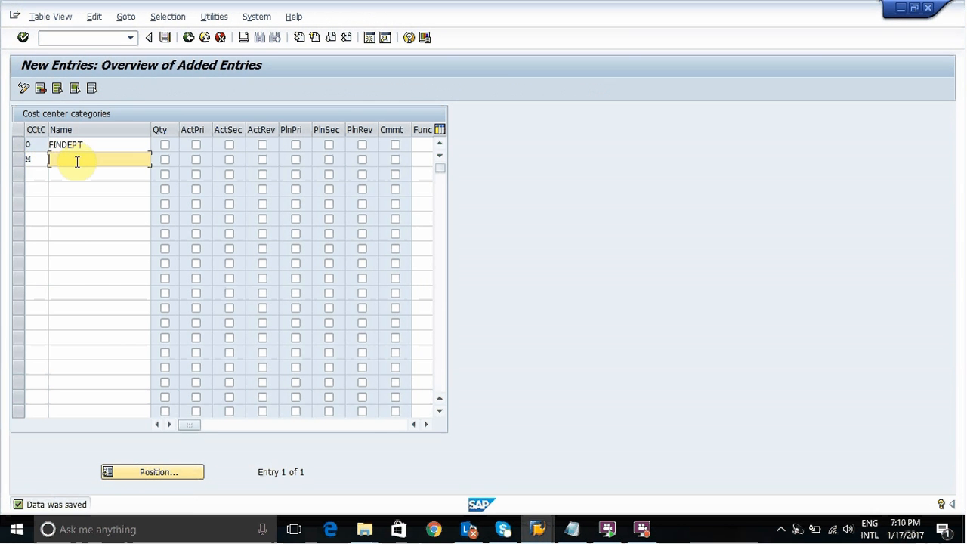
pyautogui.write('MARK DEPT')
pyautogui.click(38, 168)
pyautogui.click(37, 162)
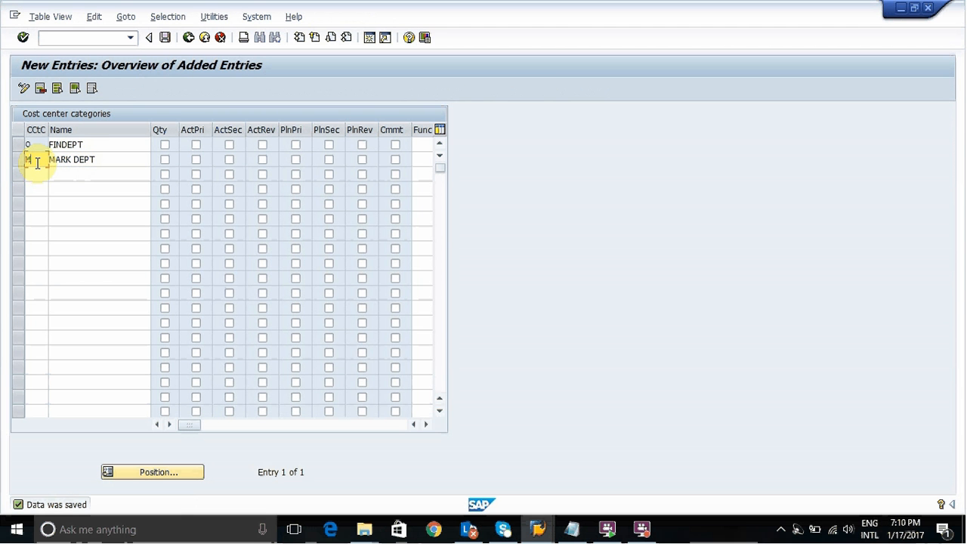
pyautogui.press('Return')
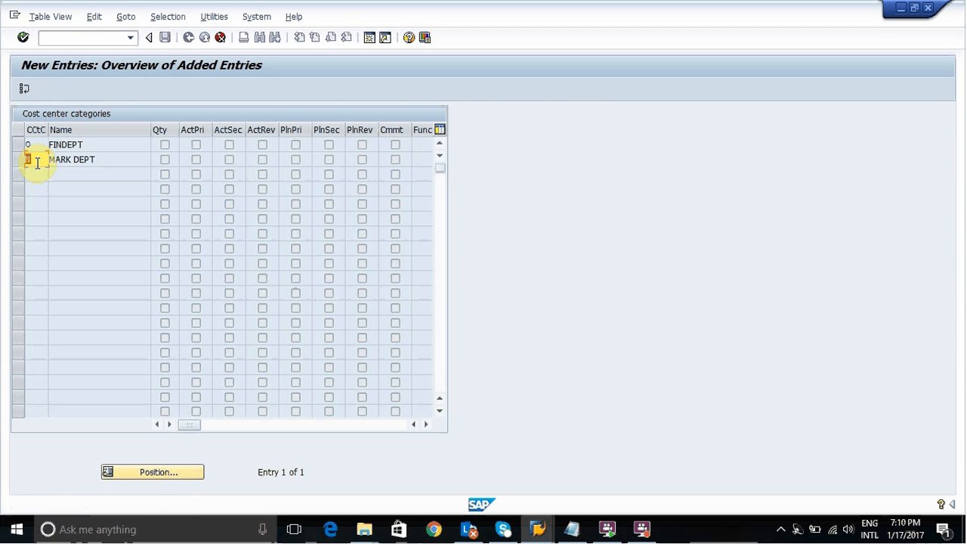
# Replace the MARK DEPT category's key with P and save the entry
pyautogui.press('BackSpace')
pyautogui.write('X')
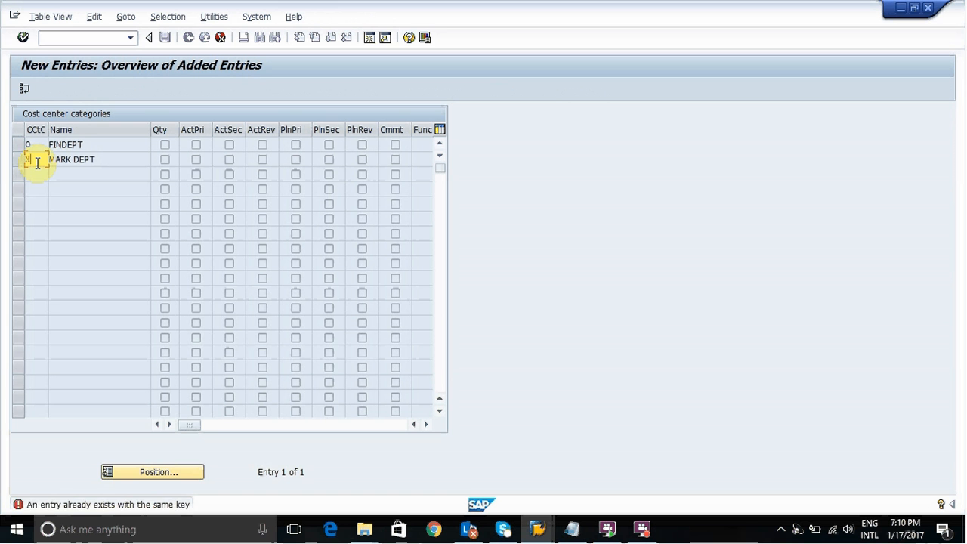
pyautogui.press('Return')
pyautogui.press('BackSpace')
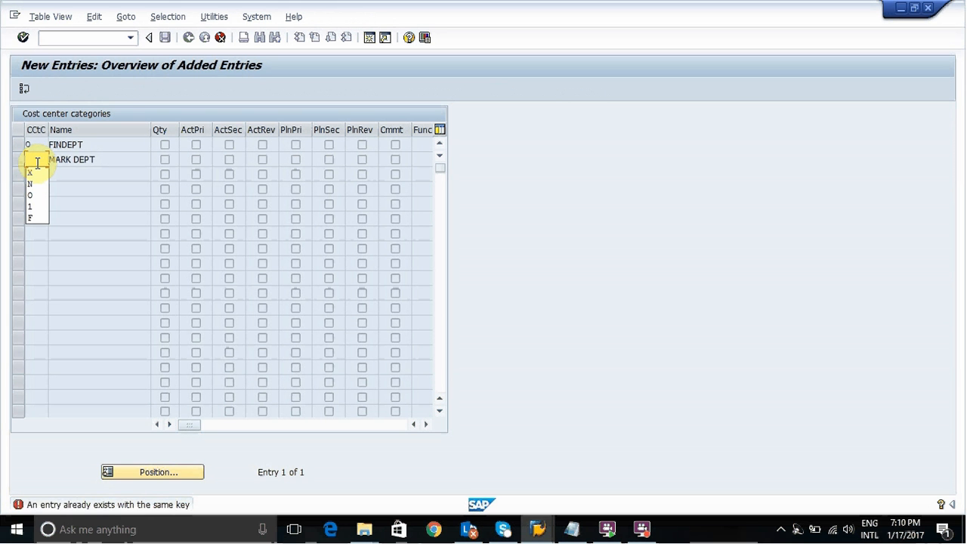
pyautogui.write('E')
pyautogui.press('Return')
pyautogui.press('BackSpace')
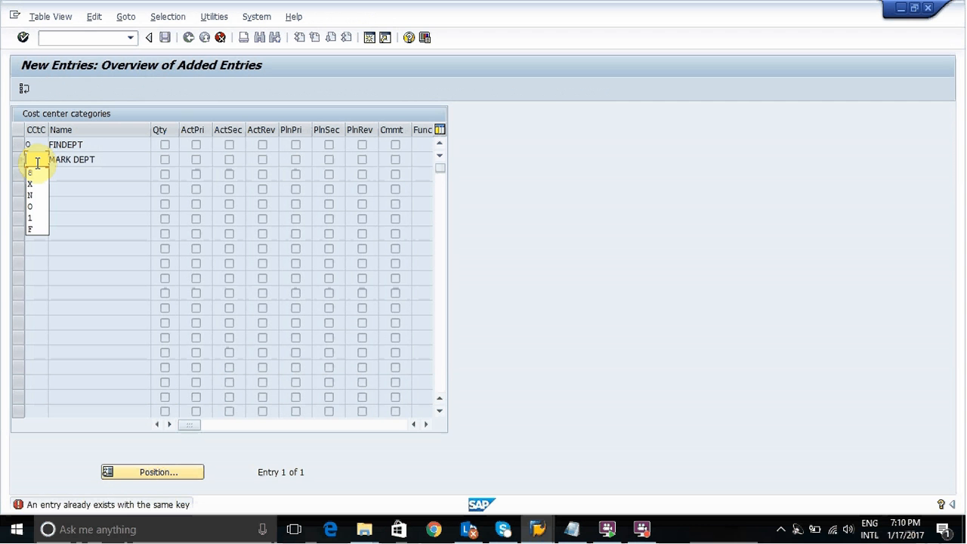
pyautogui.write('F')
pyautogui.press('Return')
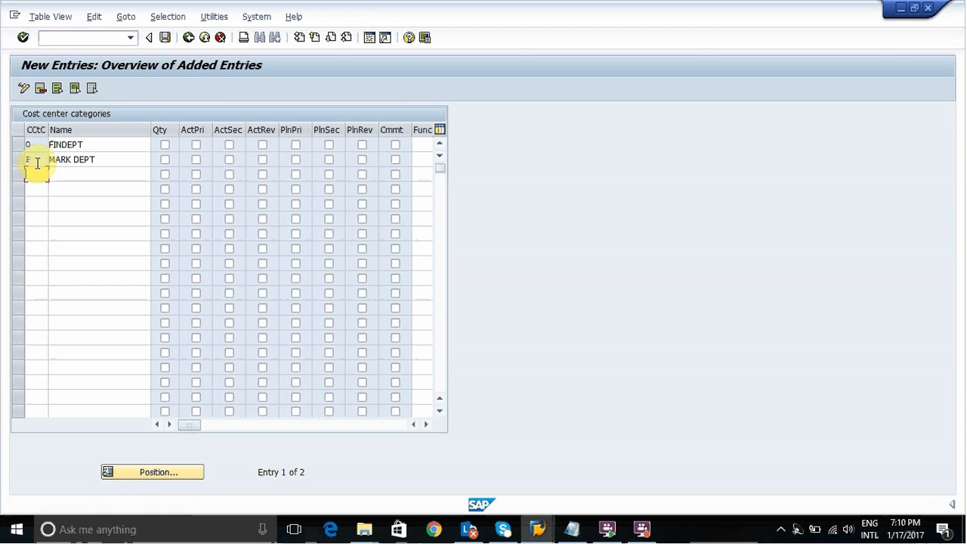
pyautogui.hotkey('ctrl', 's')
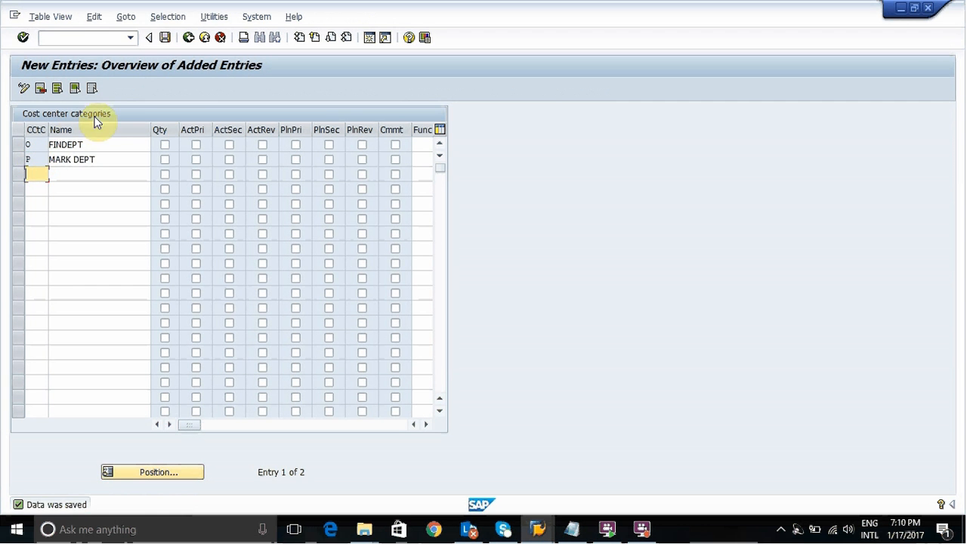
# Leave the cost center categories and open cost center MKTDEPT for changing in the other SAP session
pyautogui.click(194, 40)
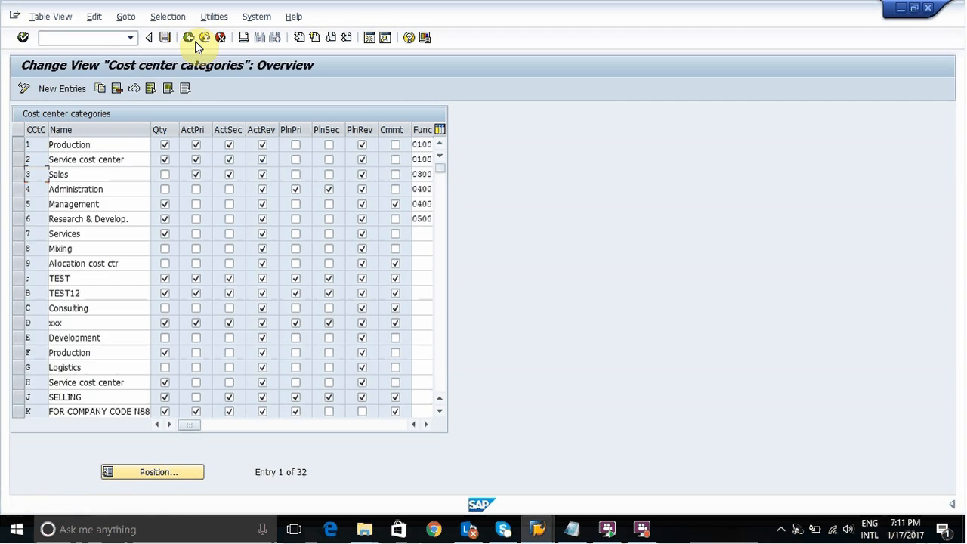
pyautogui.click(195, 41)
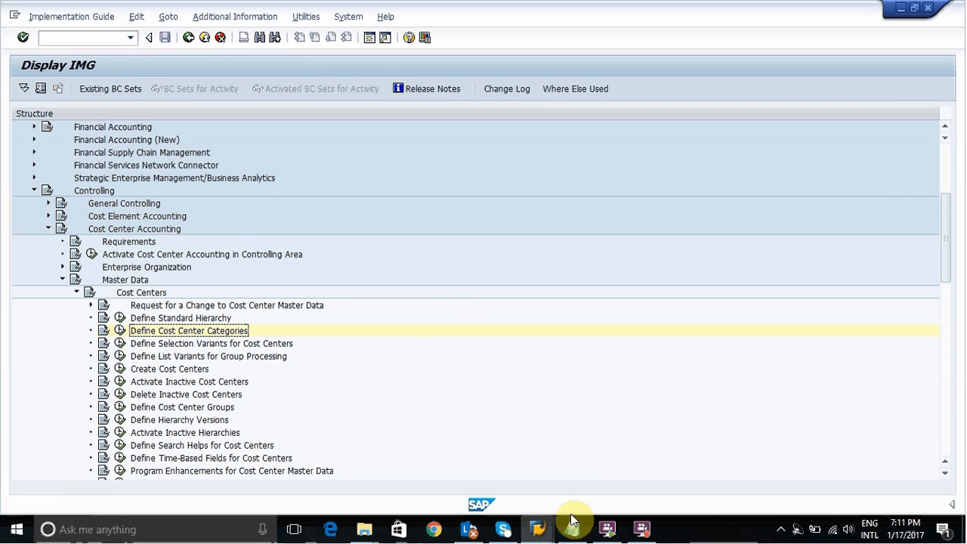
pyautogui.click(540, 527)
pyautogui.click(515, 479)
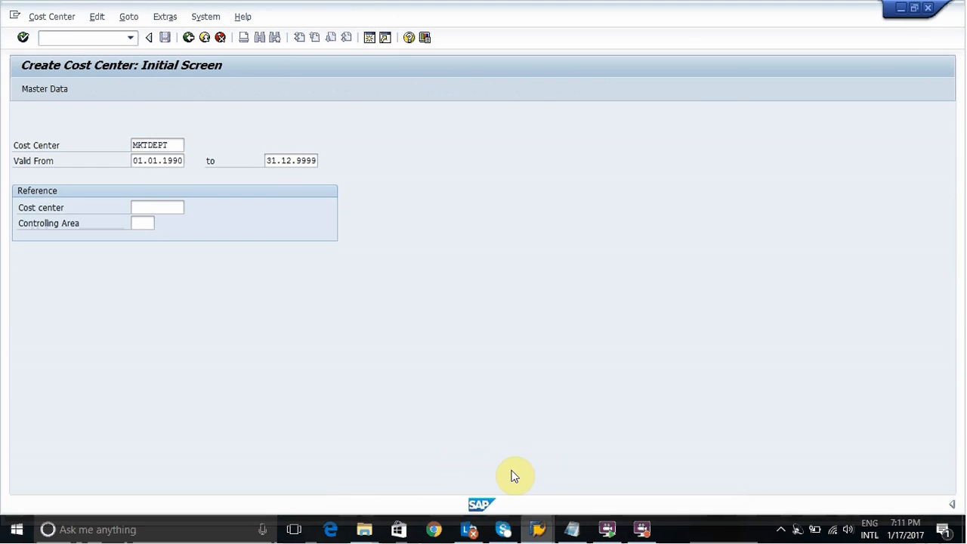
pyautogui.click(69, 22)
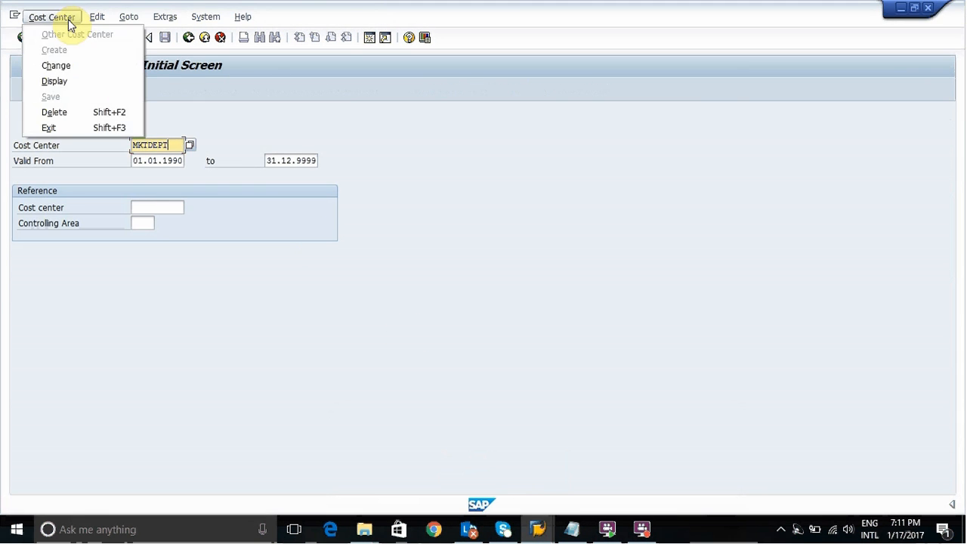
pyautogui.click(57, 66)
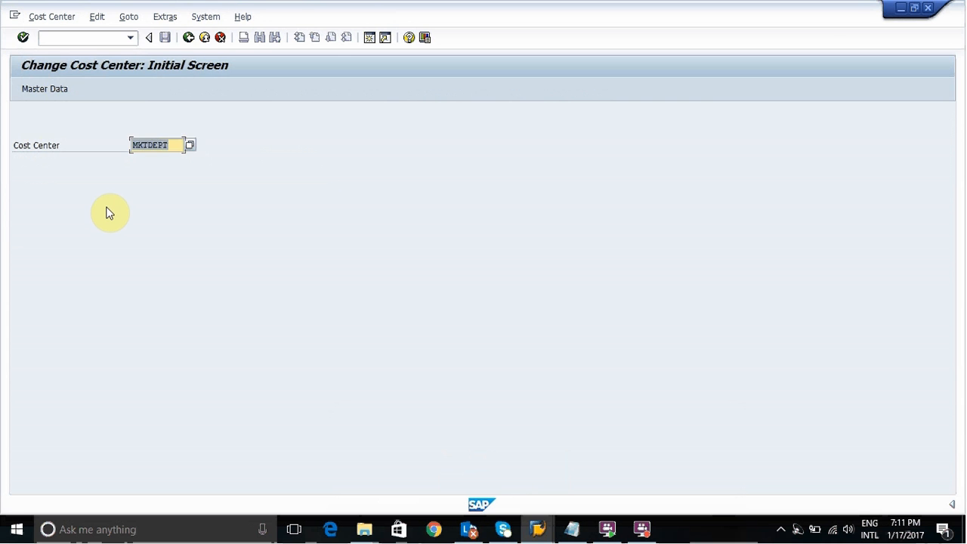
pyautogui.press('Return')
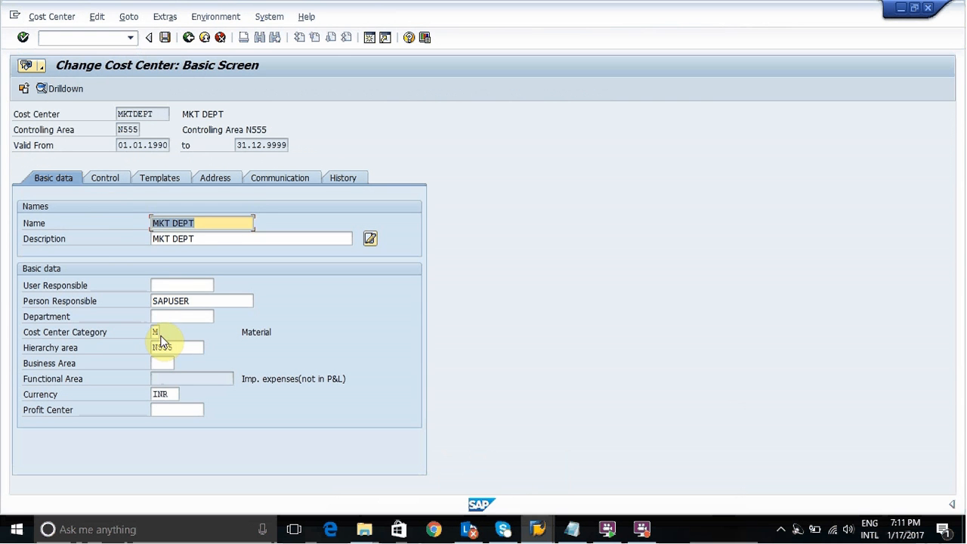
# Set the cost center category of MKTDEPT to N (MARKETING) and save the cost center
pyautogui.click(160, 332)
pyautogui.click(163, 332)
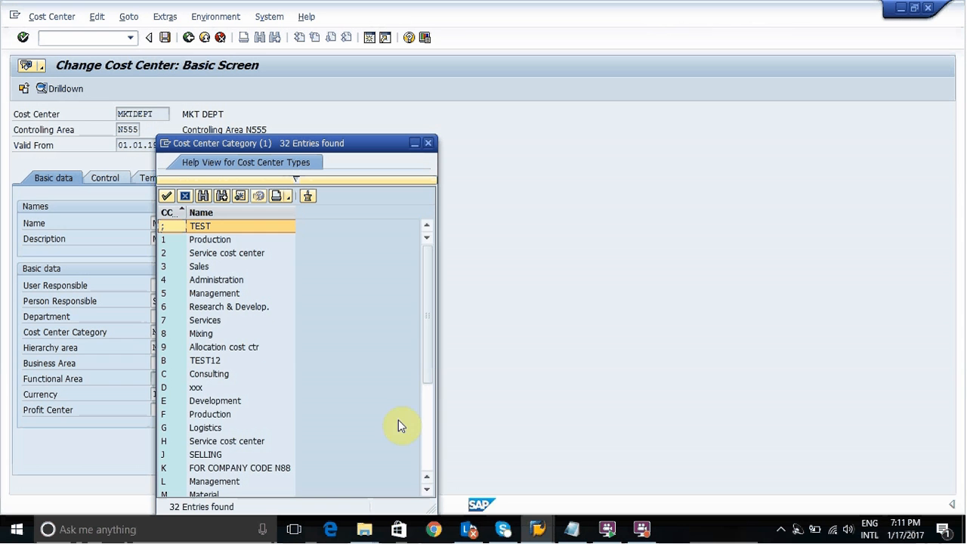
pyautogui.click(430, 453)
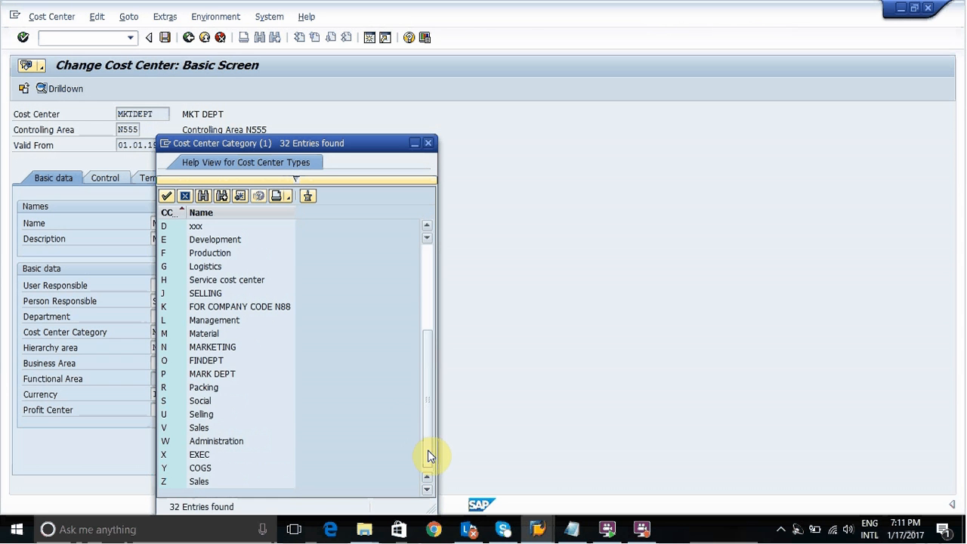
pyautogui.doubleClick(213, 352)
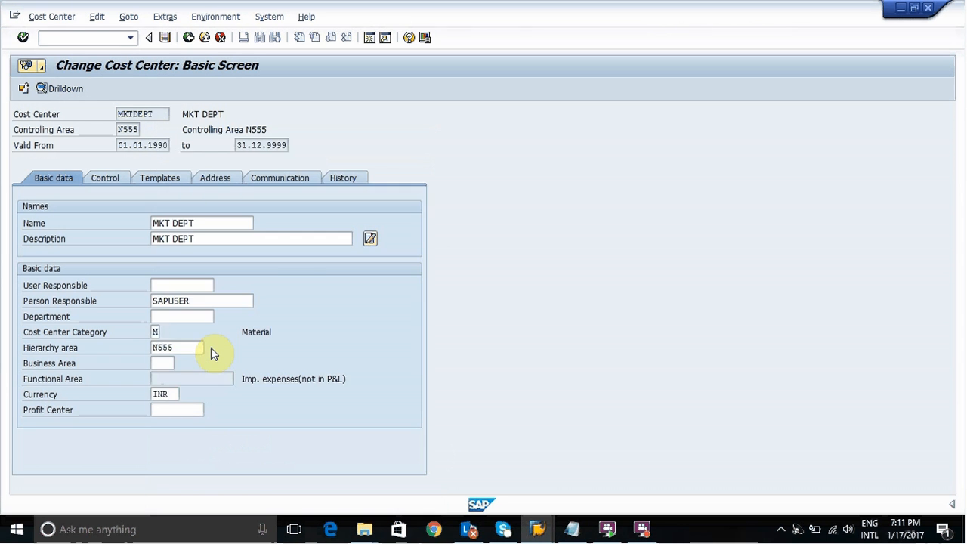
pyautogui.press('Return')
pyautogui.press('Return')
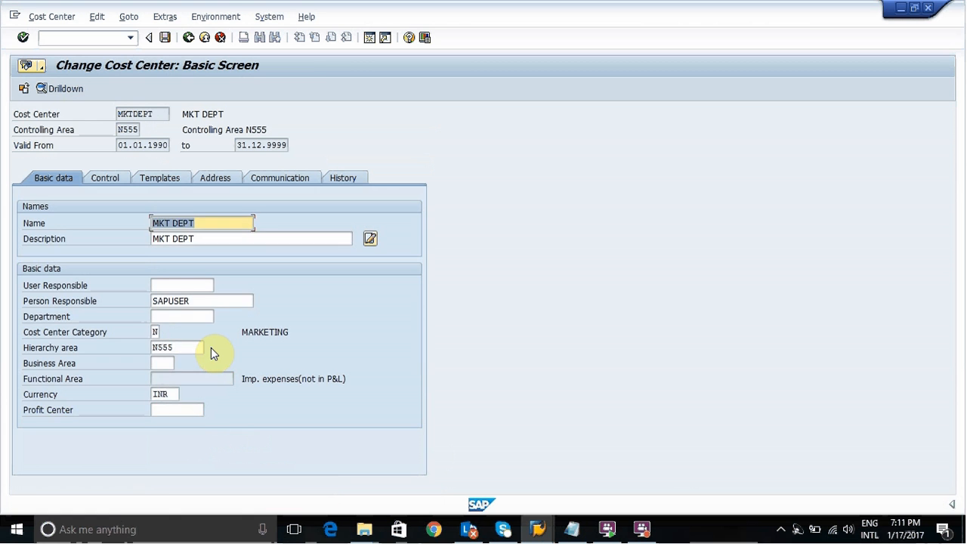
pyautogui.hotkey('ctrl', 's')
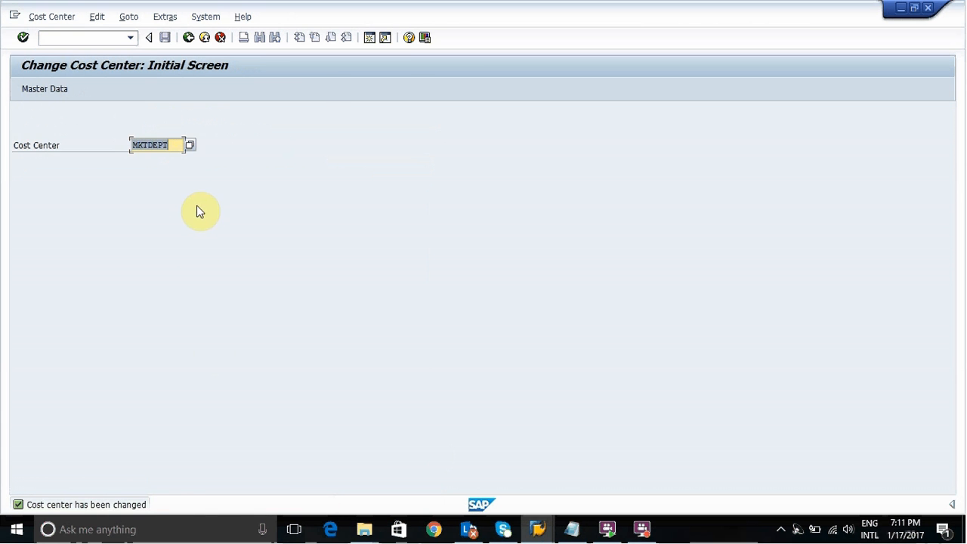
# Look up cost center FINDEPT among the existing cost centers and open its master data for changing
pyautogui.click(190, 147)
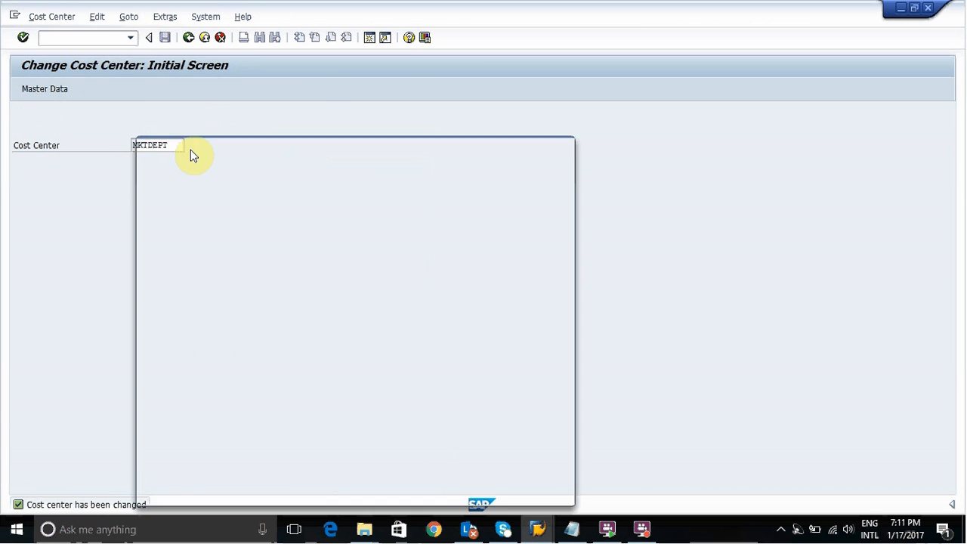
pyautogui.press('Return')
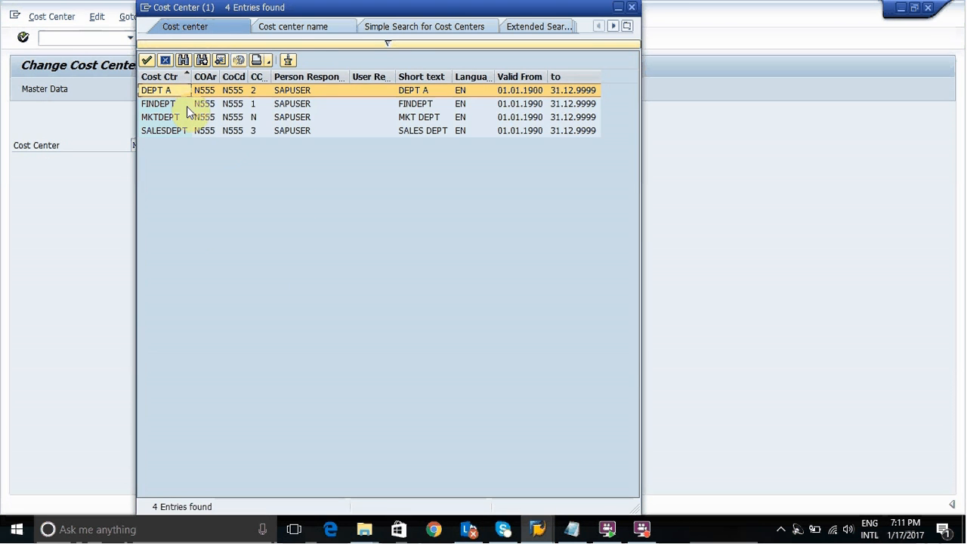
pyautogui.doubleClick(186, 105)
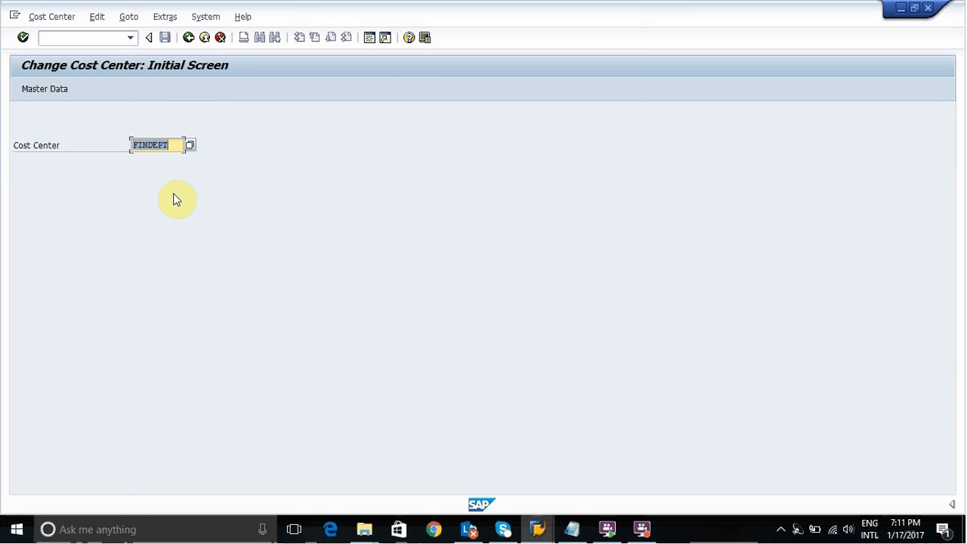
pyautogui.press('Return')
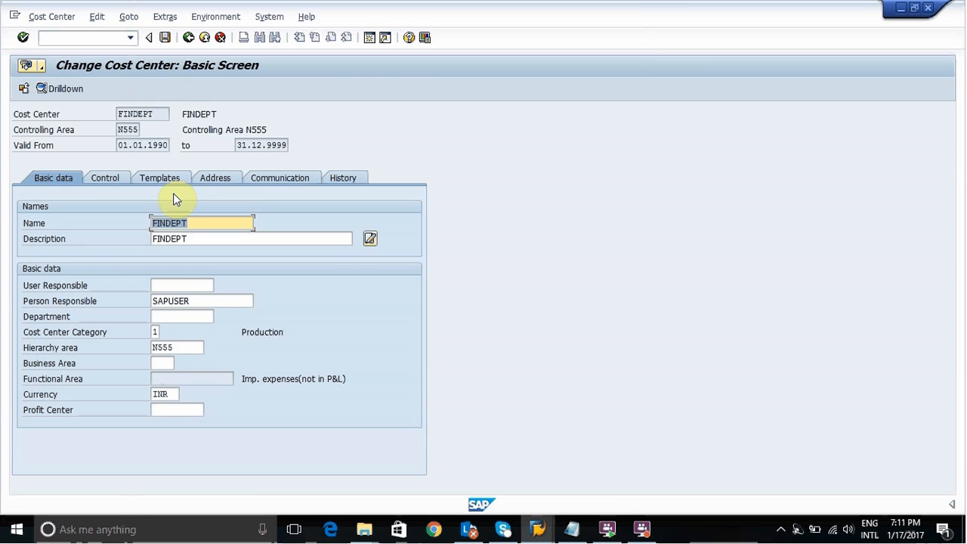
# Set the cost center category of FINDEPT to O (FINDEPT) and save the cost center
pyautogui.click(158, 334)
pyautogui.press('F4')
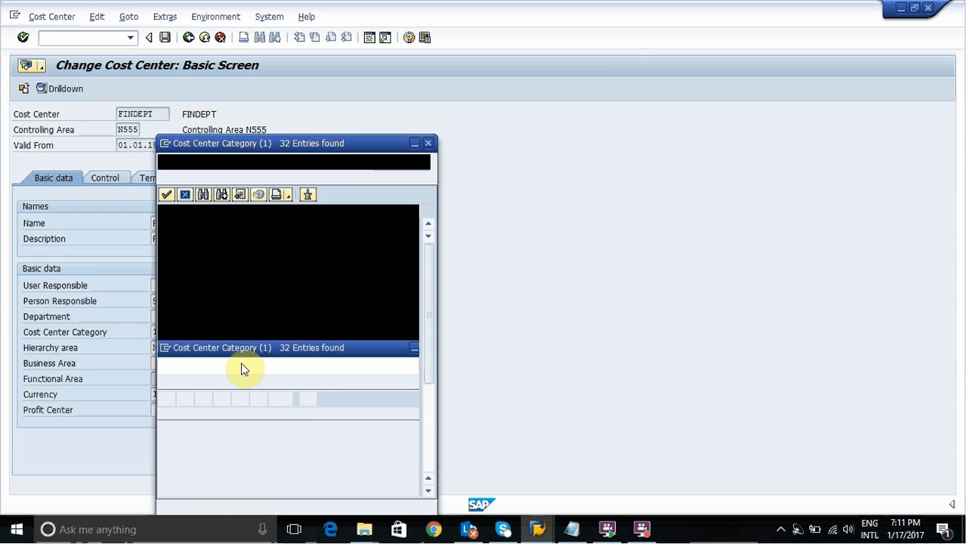
pyautogui.click(429, 454)
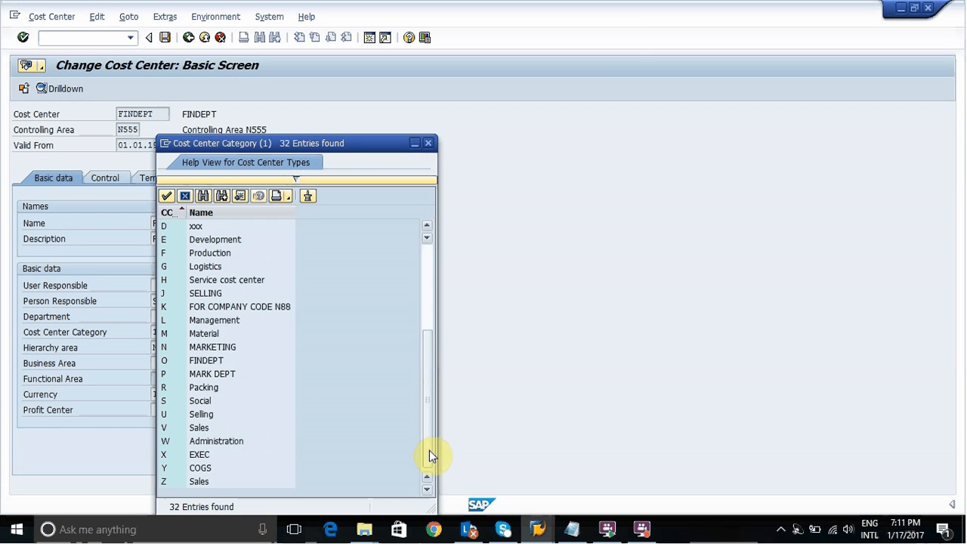
pyautogui.doubleClick(210, 363)
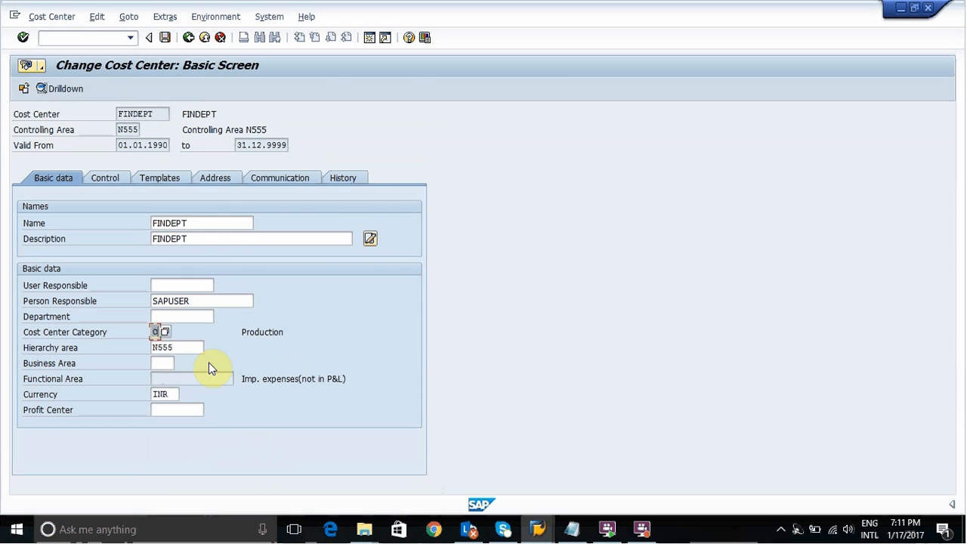
pyautogui.press('Return')
pyautogui.press('Return')
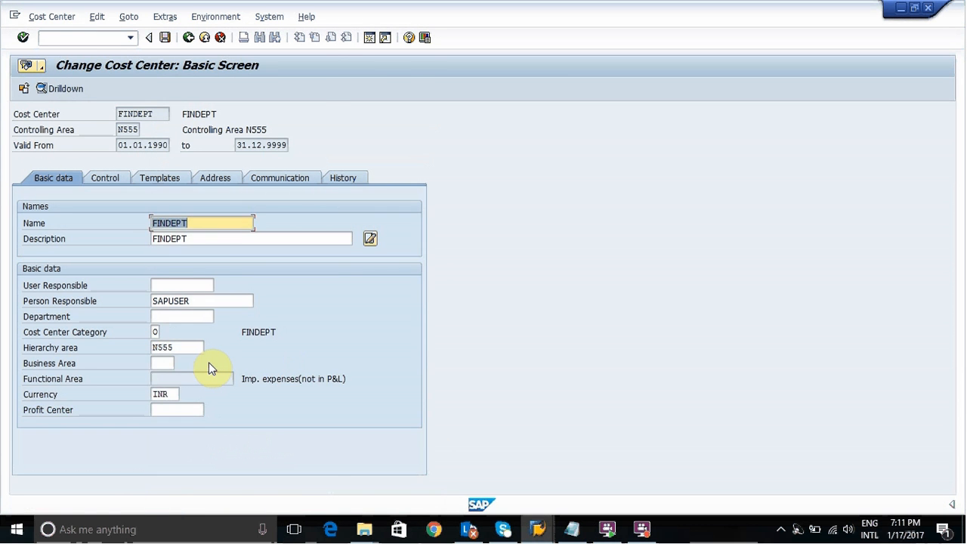
pyautogui.hotkey('ctrl', 's')
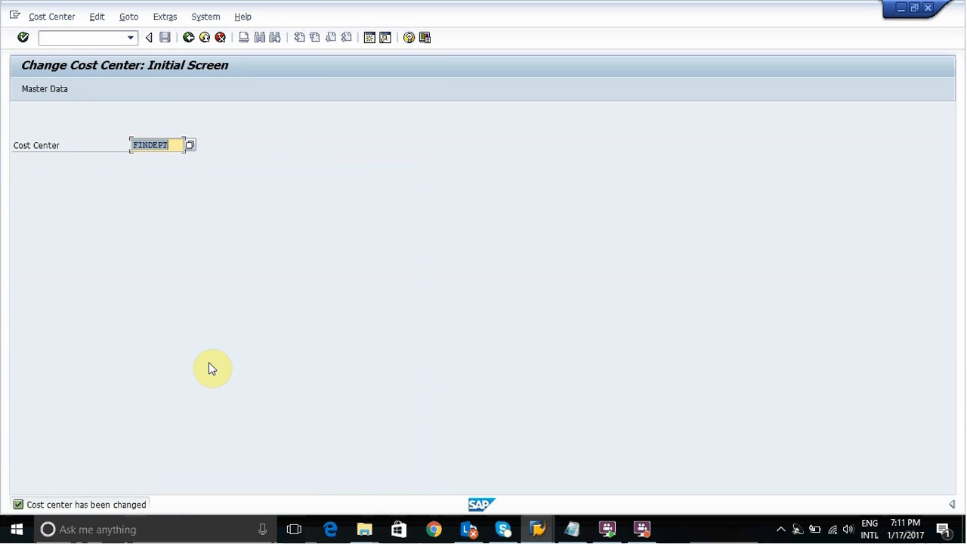
# Switch to Notepad and add the line "3.MAINTAIN NUMBER RANGES FOR BUSINESS TRANS RKS (KANK)" below the second step
pyautogui.click(572, 529)
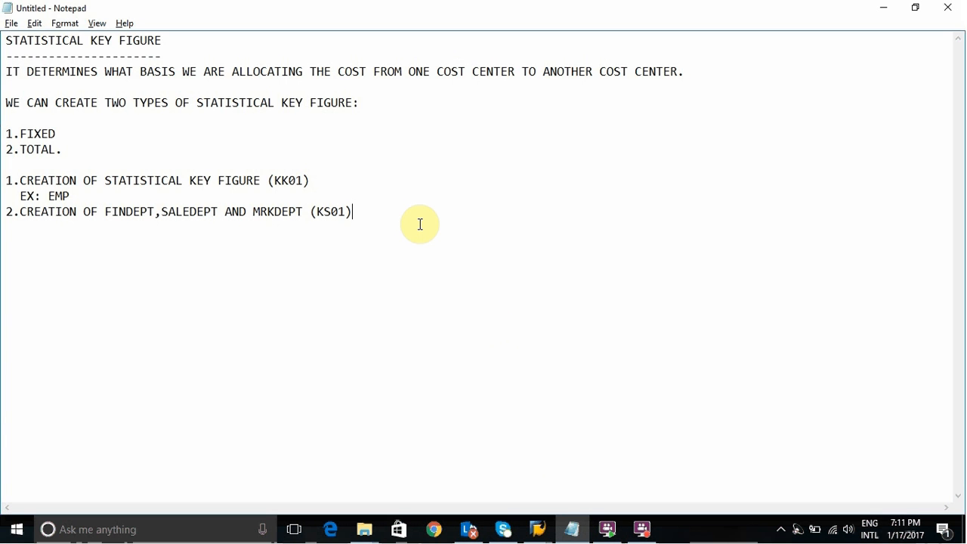
pyautogui.press('Return')
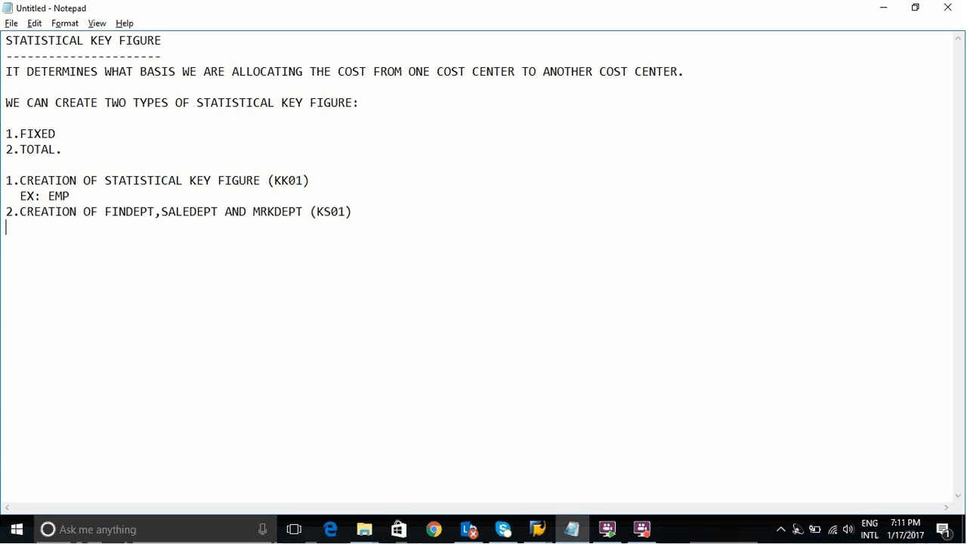
pyautogui.write('3.')
pyautogui.write('CRE')
pyautogui.press('BackSpace')
pyautogui.press('BackSpace')
pyautogui.press('BackSpace')
pyautogui.write('MAINTAIN ')
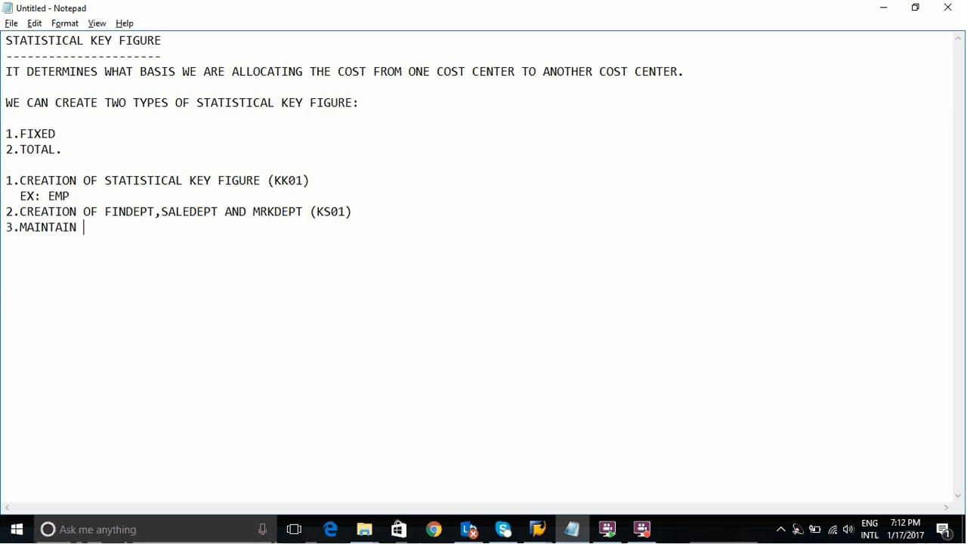
pyautogui.write('NUMBER RANGES FO')
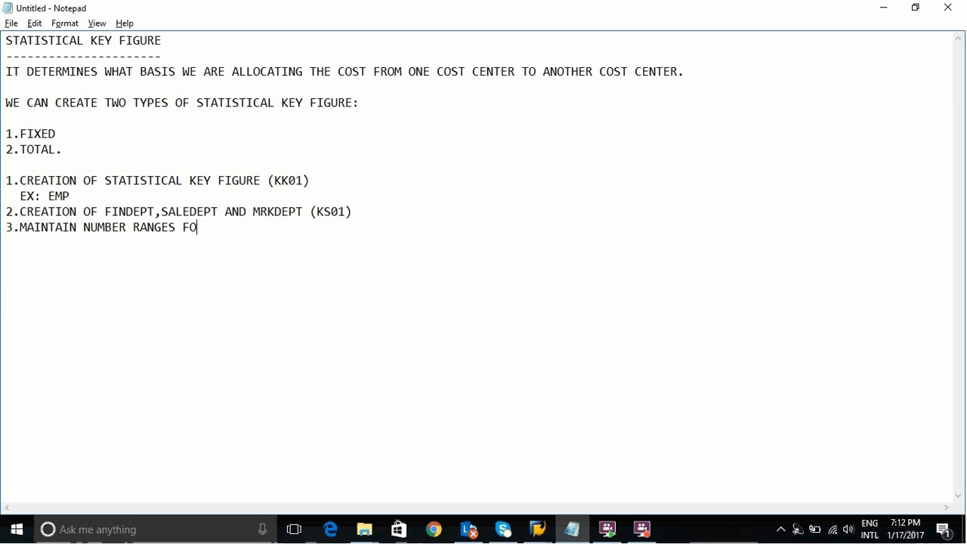
pyautogui.write('R BUSINESS TRA')
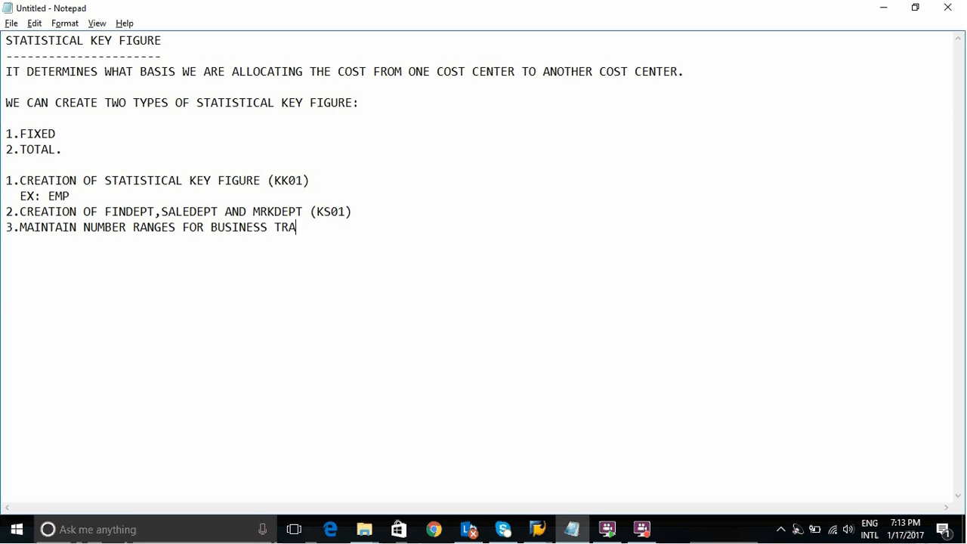
pyautogui.write('NS RKS (')
pyautogui.write('KAN')
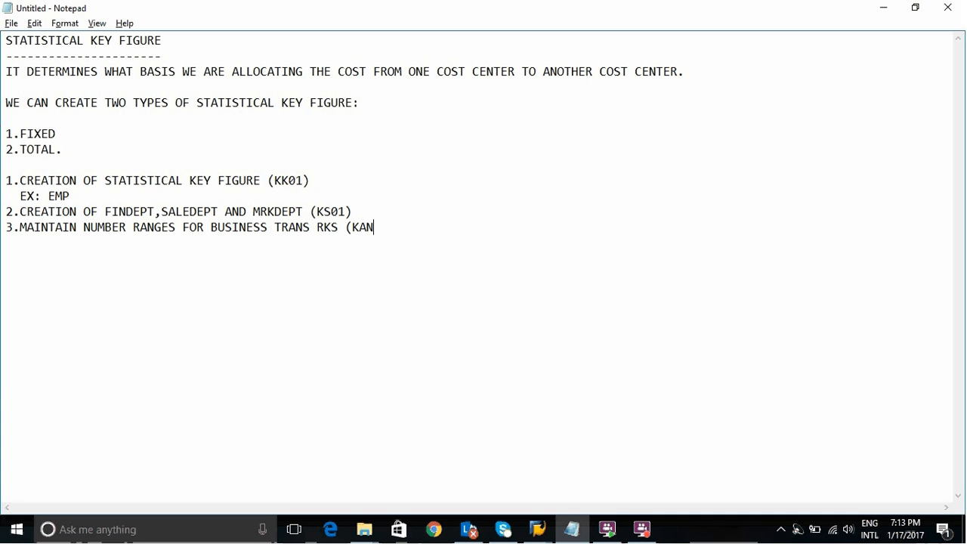
pyautogui.write('K)')
# Return to the SAP implementation guide and open Maintain Number Ranges for Controlling Documents under General Controlling, Organization
pyautogui.moveTo(539, 529)
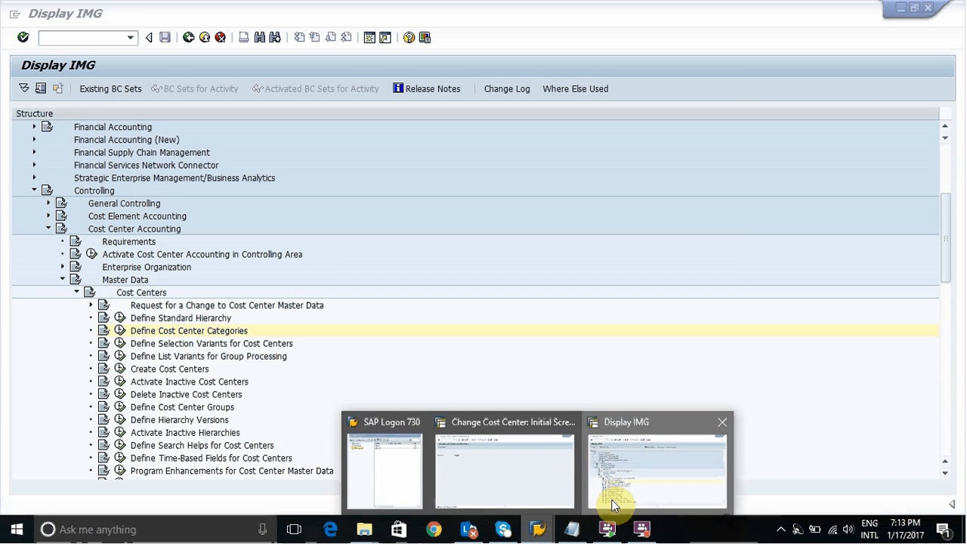
pyautogui.click(611, 499)
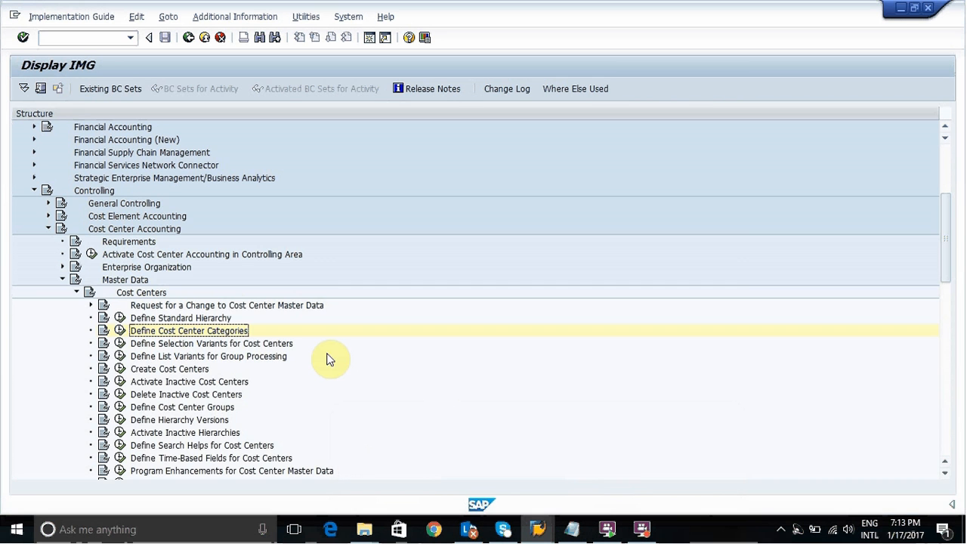
pyautogui.click(76, 292)
pyautogui.click(62, 280)
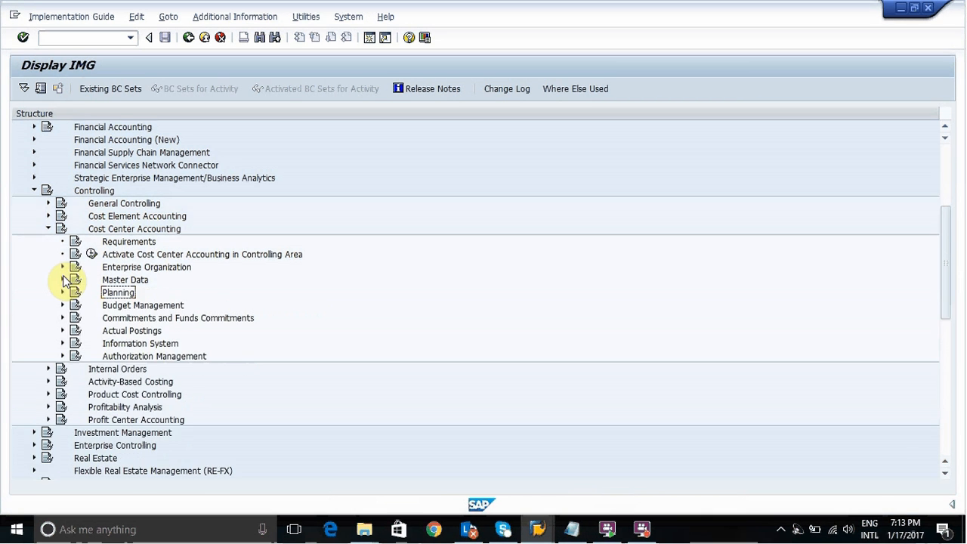
pyautogui.click(48, 229)
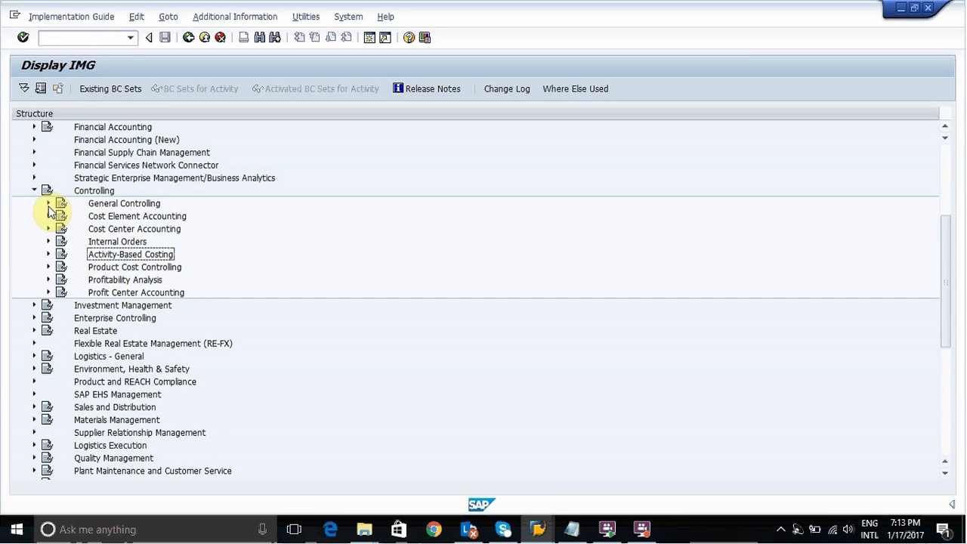
pyautogui.click(48, 205)
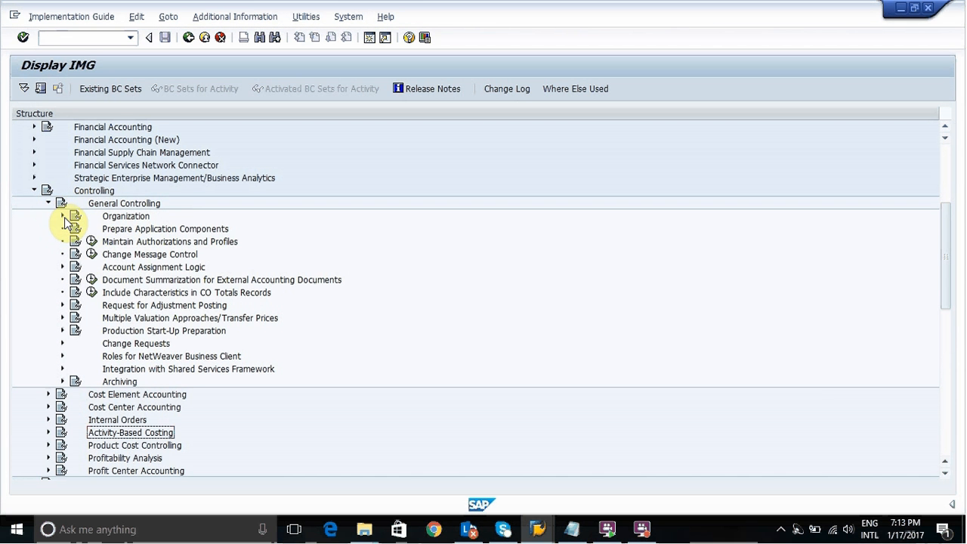
pyautogui.click(63, 217)
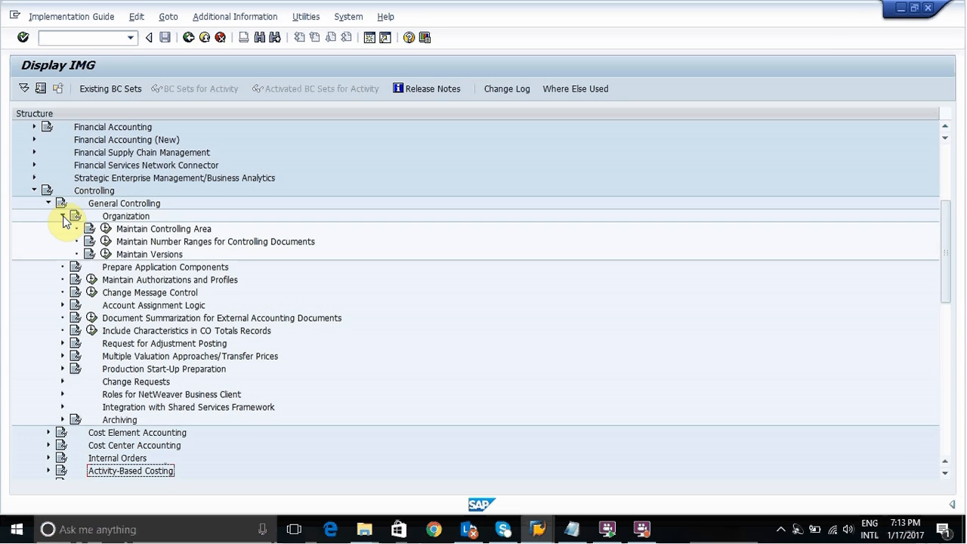
pyautogui.click(106, 242)
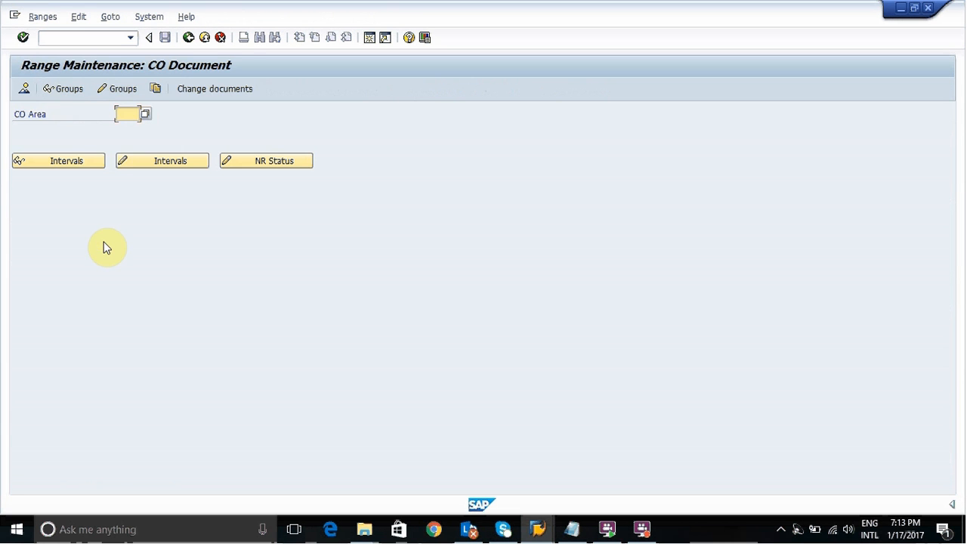
# Enter CO area N555 and open its number range groups for maintenance
pyautogui.click(123, 113)
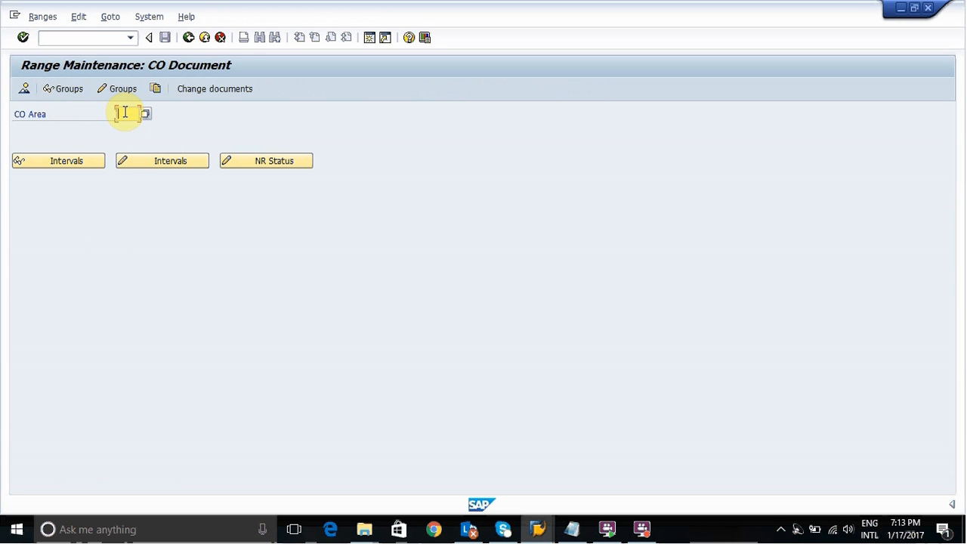
pyautogui.write('N555')
pyautogui.click(122, 90)
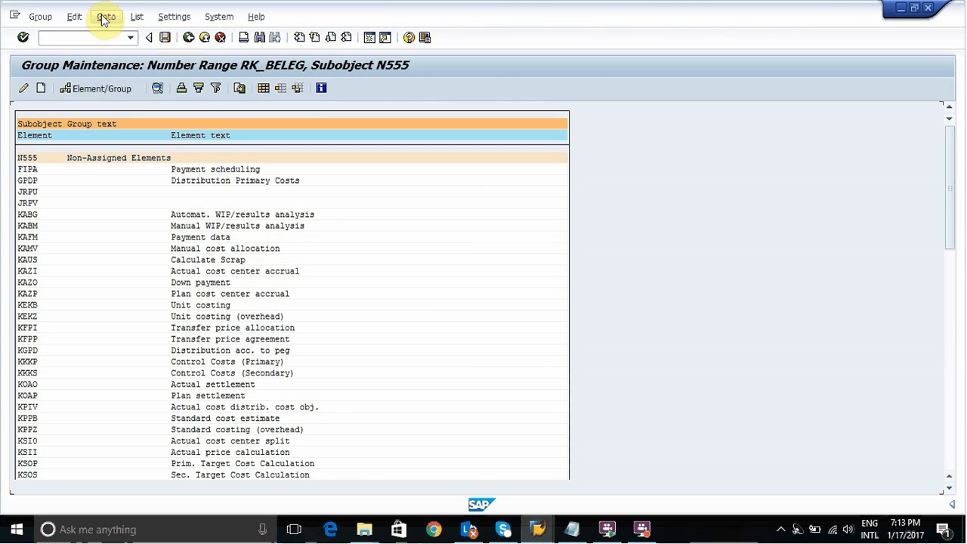
# Create a new number range group for subobject N555 named NUMBER RANGES FOR SKF
pyautogui.click(73, 18)
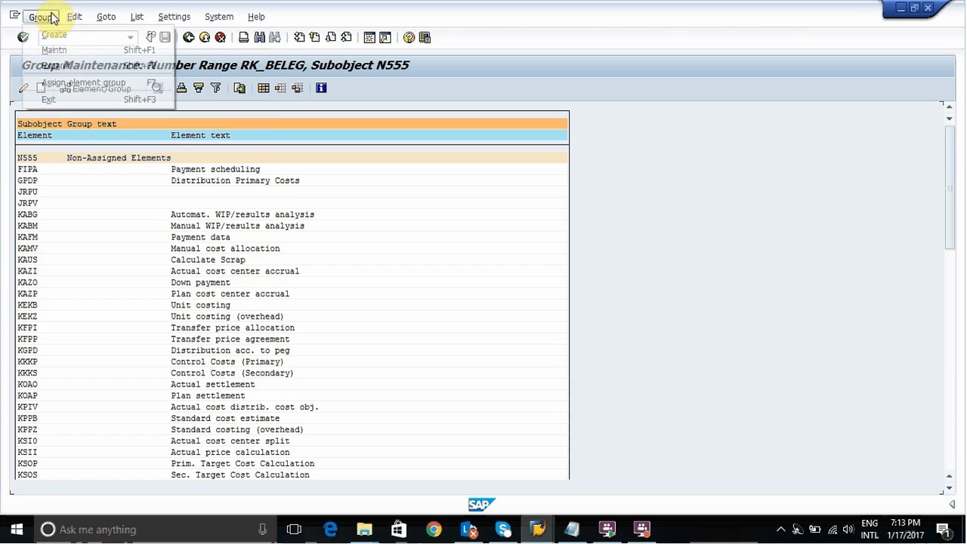
pyautogui.click(52, 36)
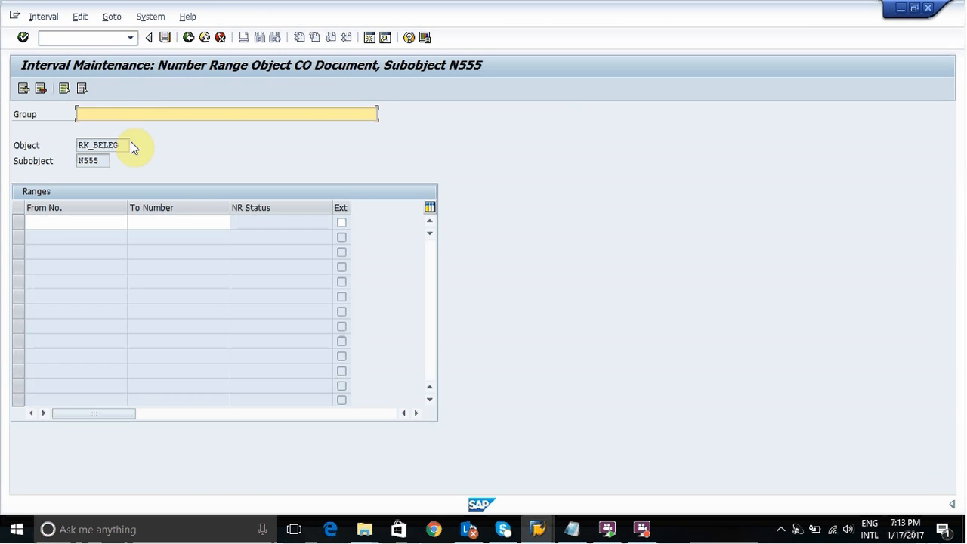
pyautogui.write('NUMBER R')
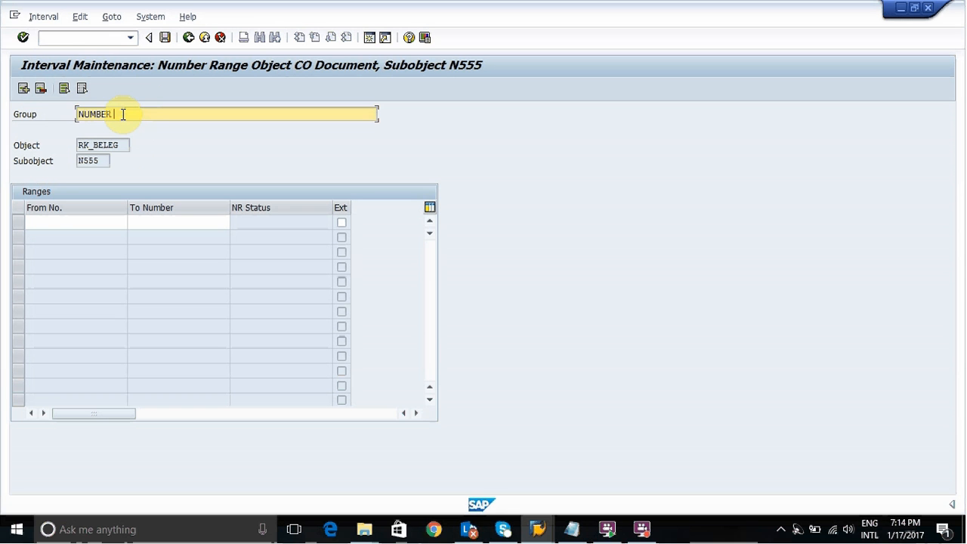
pyautogui.write('ANGES FOR SKF')
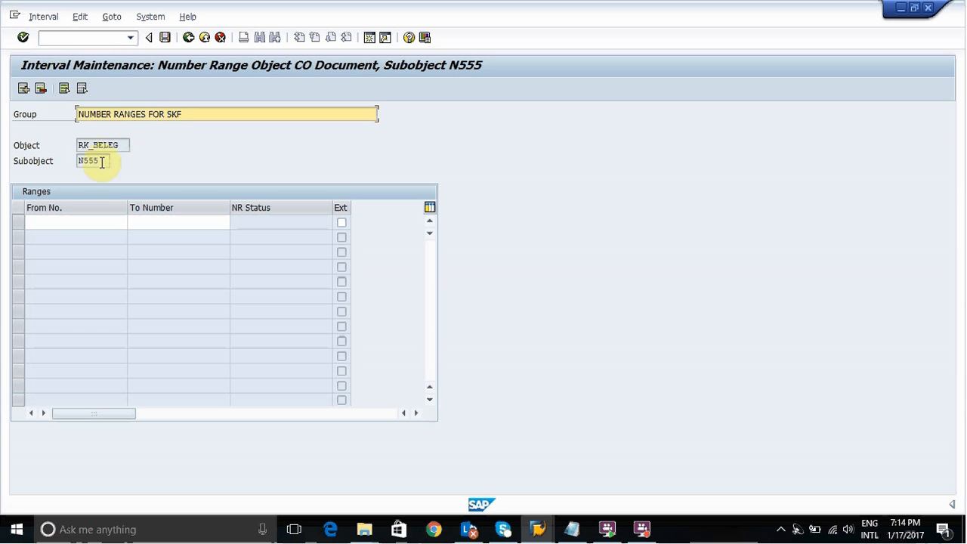
# Set the group's number range from 500 to 600, save it and return to the group overview
pyautogui.click(96, 225)
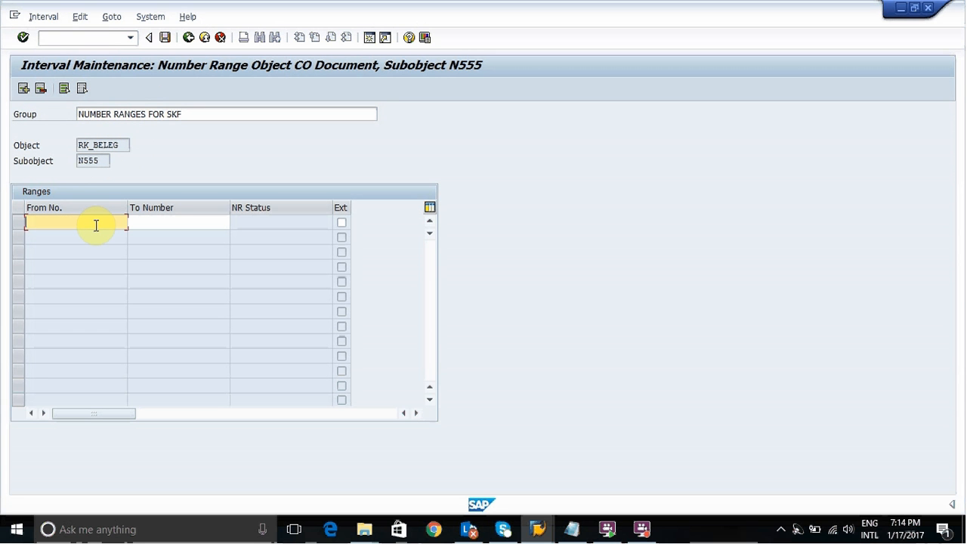
pyautogui.write('500')
pyautogui.press('Tab')
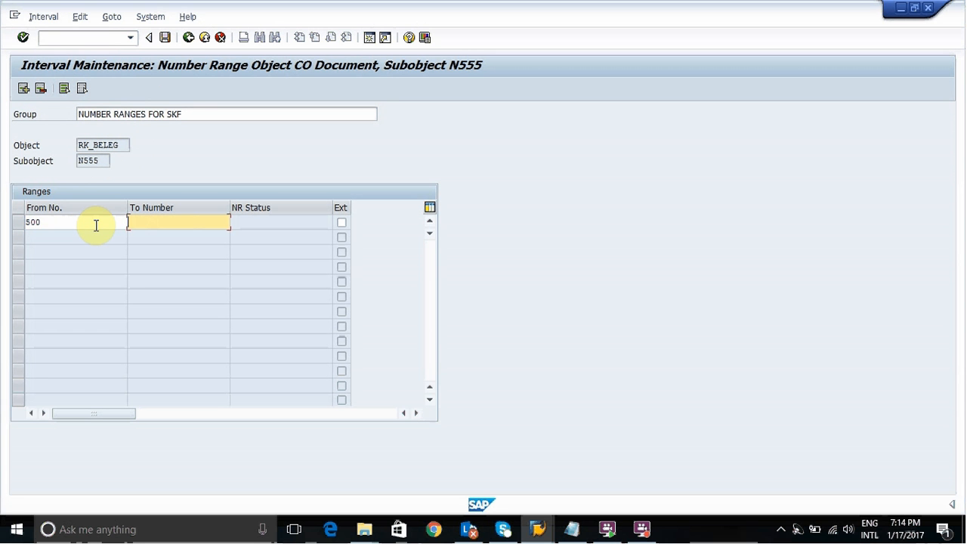
pyautogui.write('600')
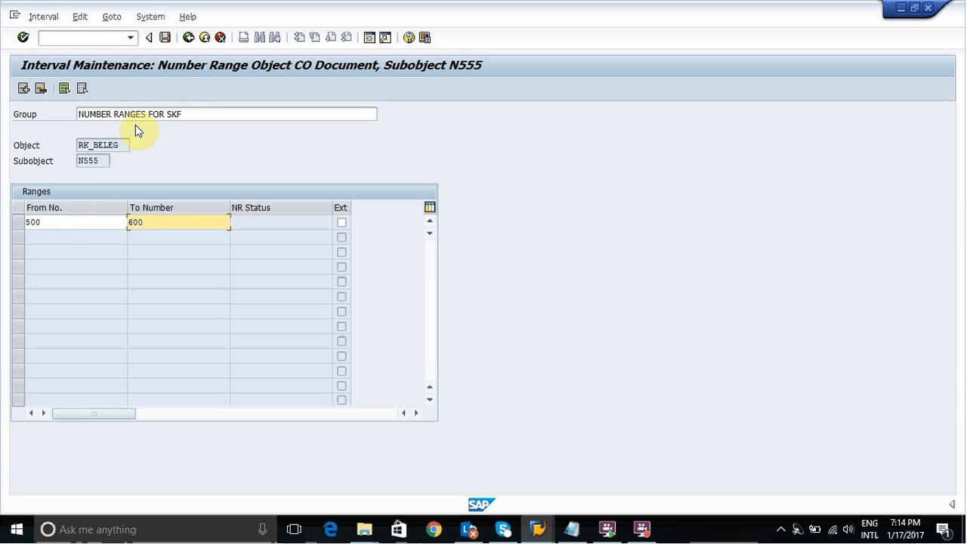
pyautogui.click(164, 37)
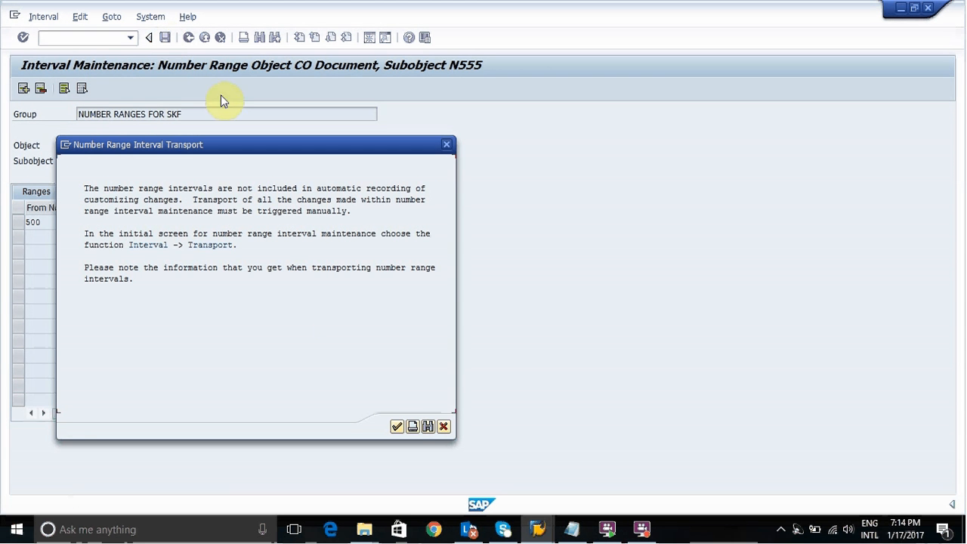
pyautogui.click(398, 427)
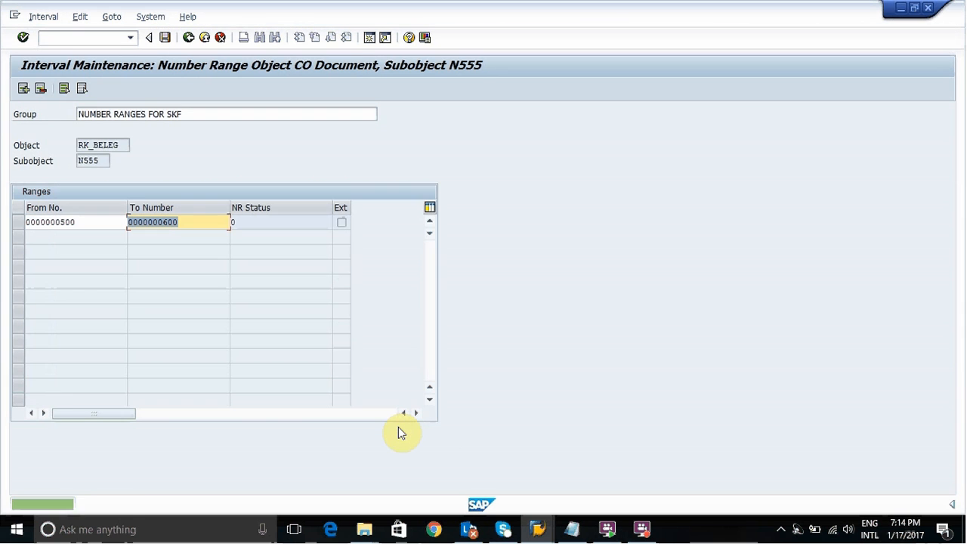
pyautogui.click(189, 38)
pyautogui.click(190, 38)
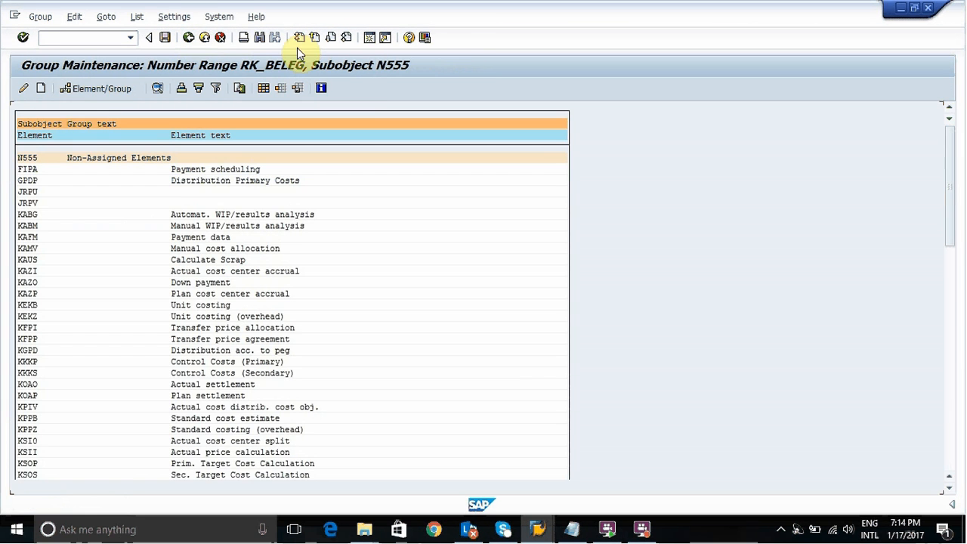
# Search the group maintenance list for RKS and jump to the Enter statistical key figures element
pyautogui.click(952, 456)
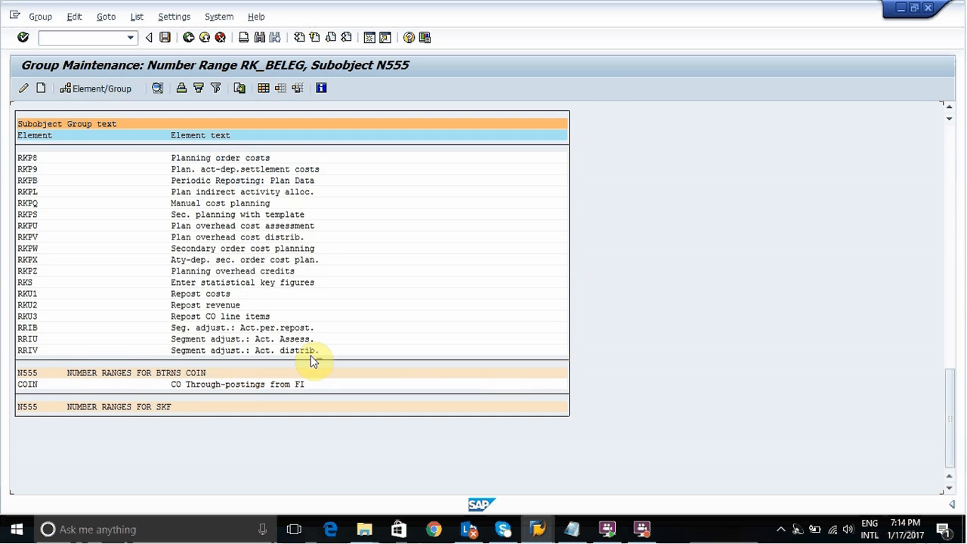
pyautogui.click(951, 139)
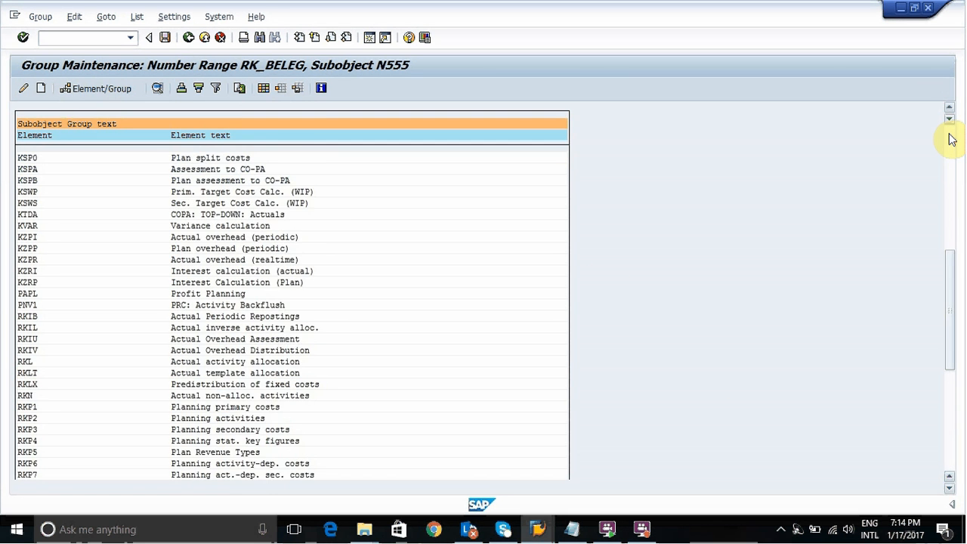
pyautogui.click(951, 139)
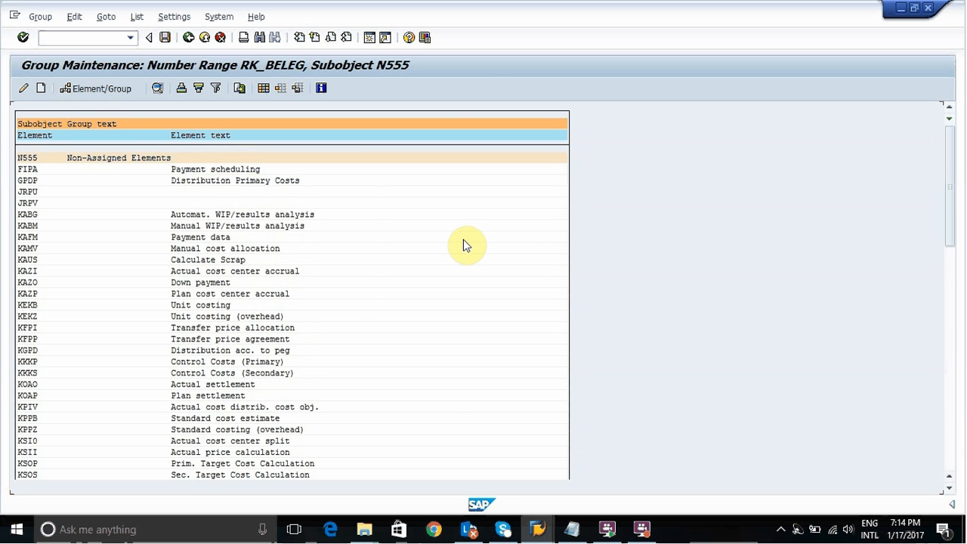
pyautogui.hotkey('ctrl', 'f')
pyautogui.write('RKS')
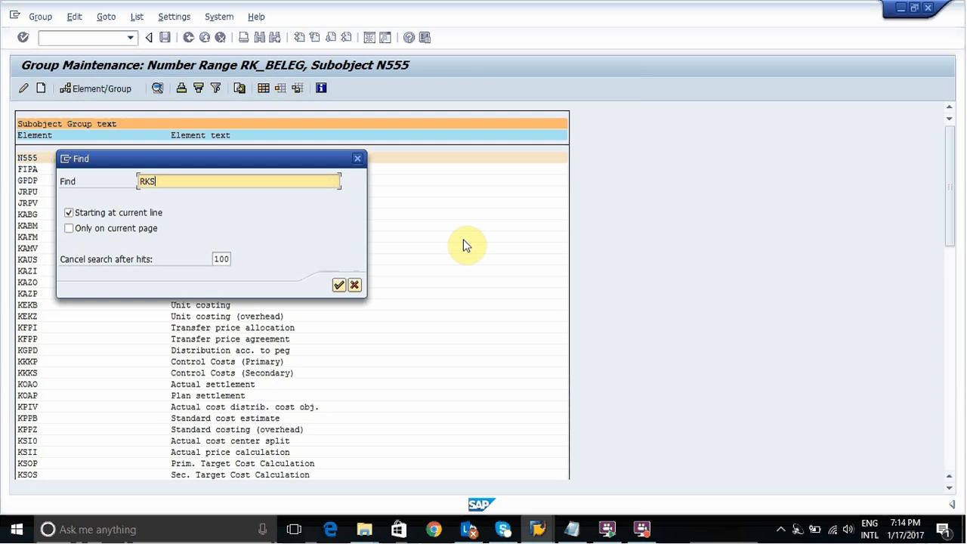
pyautogui.press('Return')
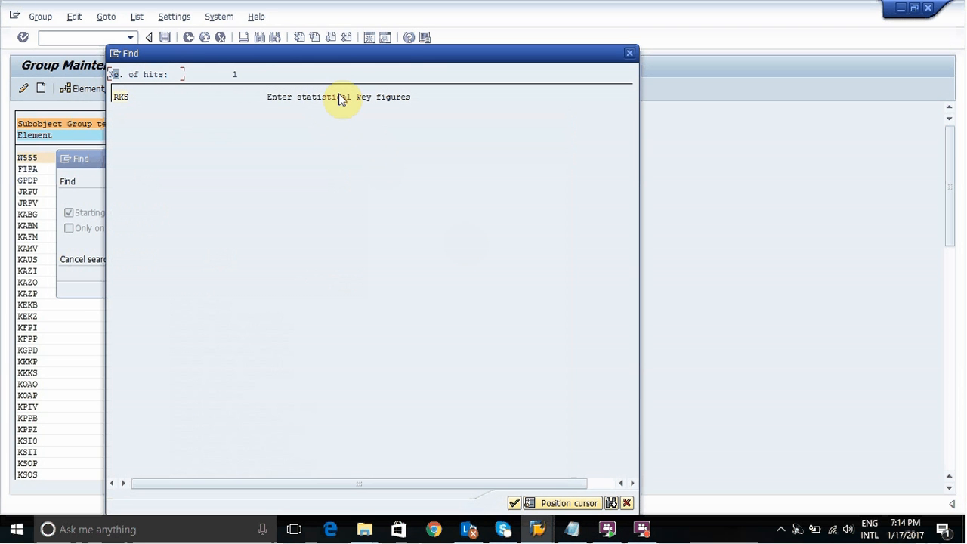
pyautogui.doubleClick(285, 99)
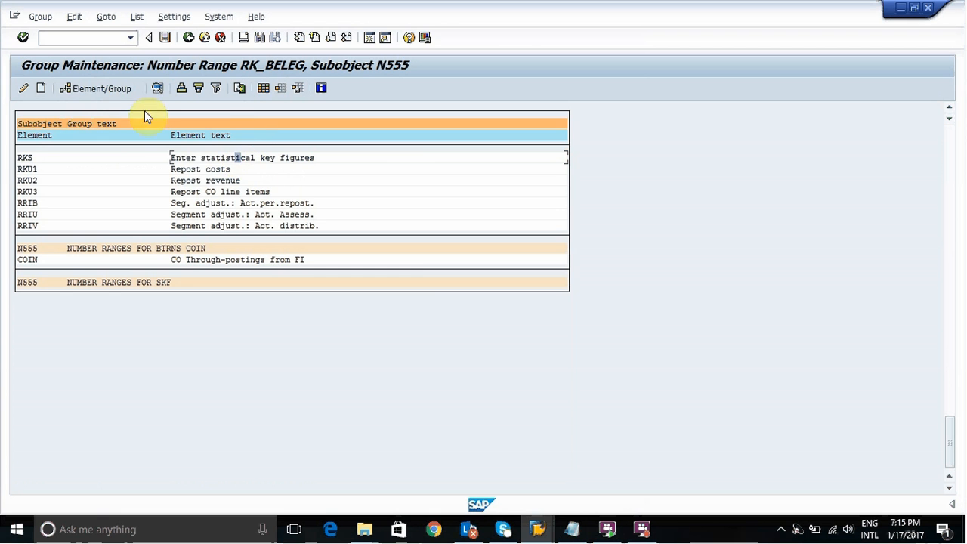
# Assign element RKS to the group NUMBER RANGES FOR SKF, save the assignment and return to the implementation guide
pyautogui.click(113, 90)
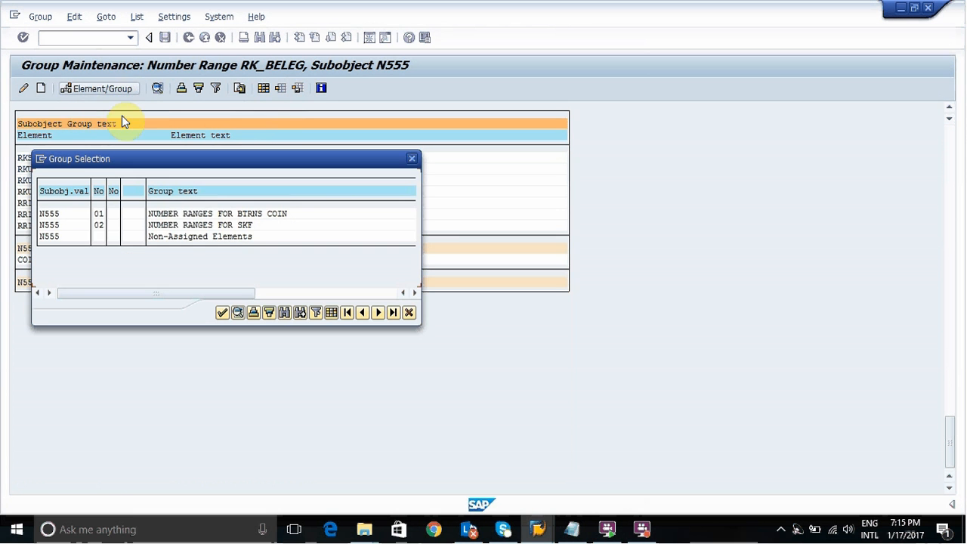
pyautogui.doubleClick(205, 235)
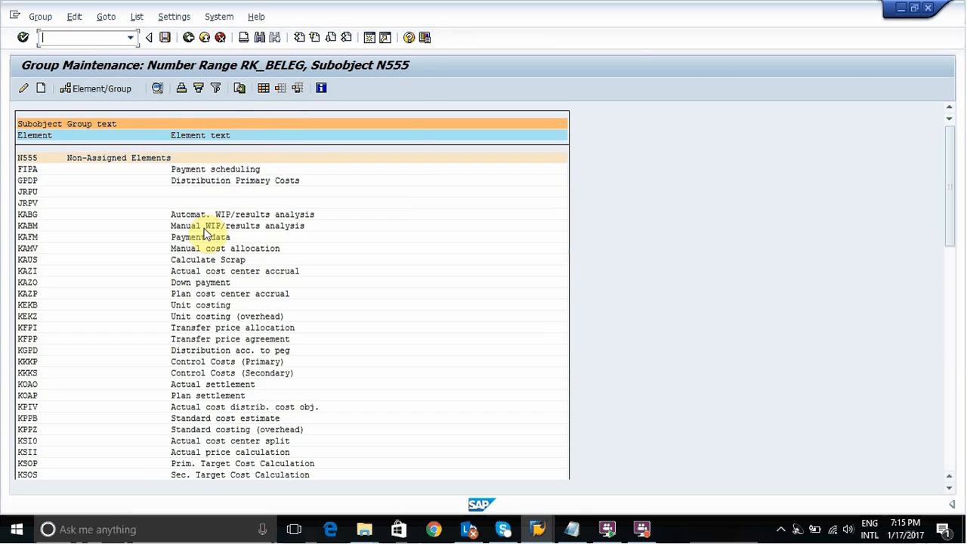
pyautogui.click(161, 42)
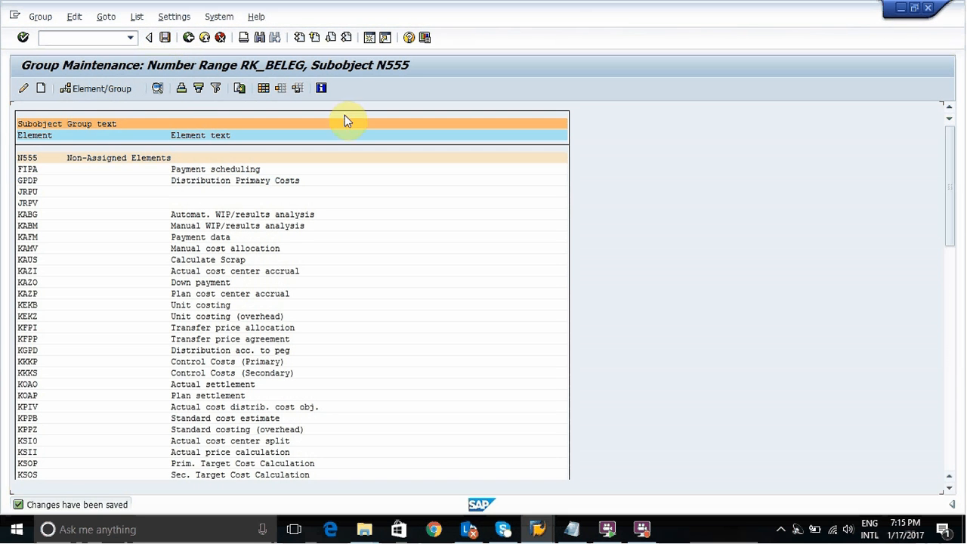
pyautogui.click(951, 465)
pyautogui.click(951, 465)
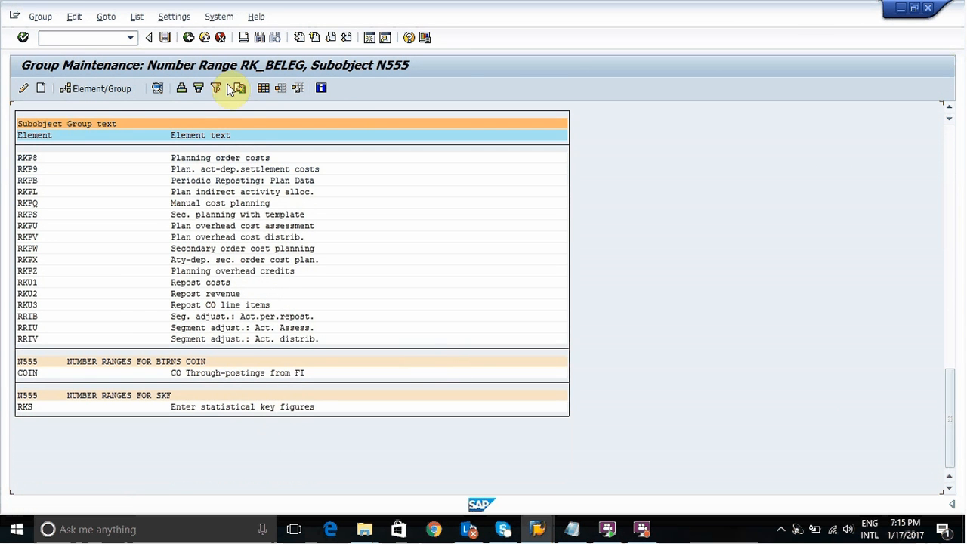
pyautogui.click(188, 40)
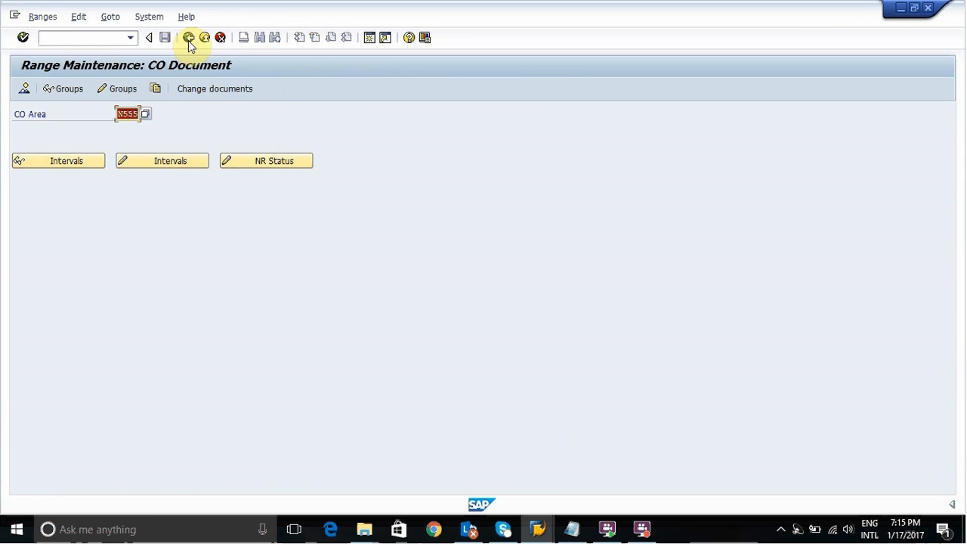
pyautogui.click(188, 39)
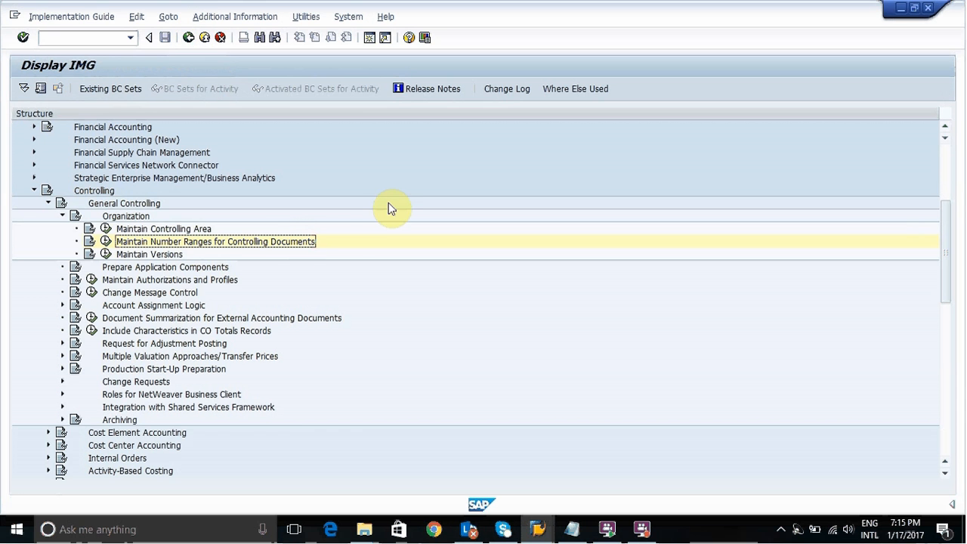
# Switch to Notepad and add the line "4.SPECIFY NUMBER OF EMPLOYEES IN SALESDEPT AND MARKDEPT (KB31N)" below the third step
pyautogui.click(573, 527)
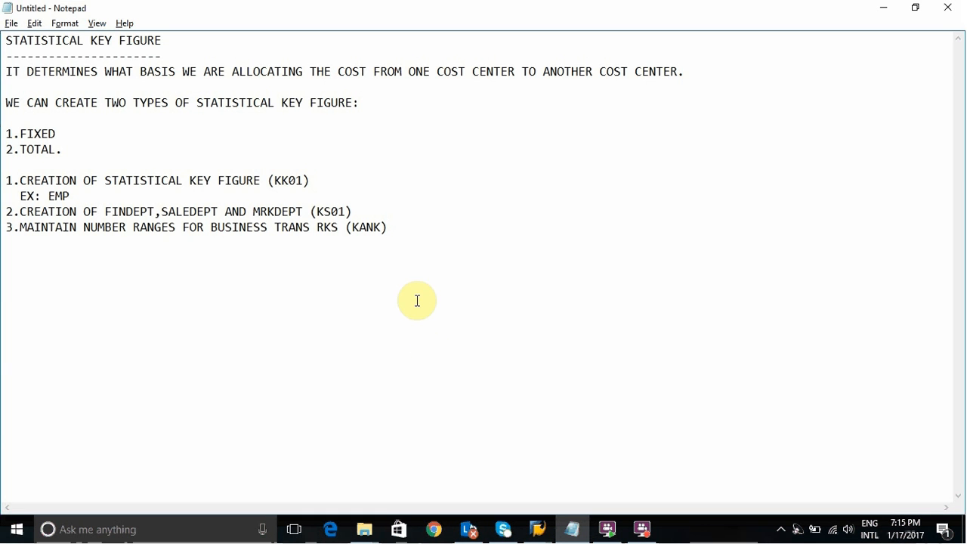
pyautogui.press('Return')
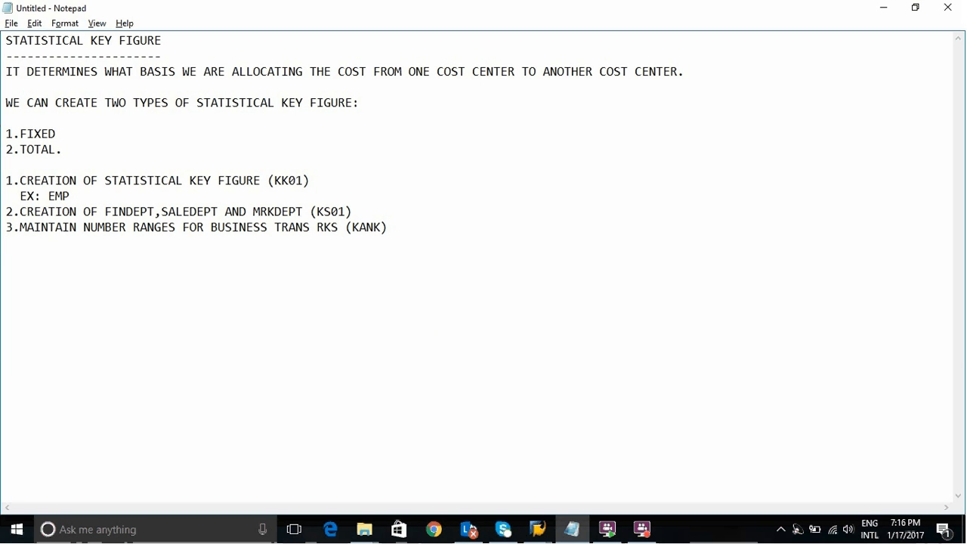
pyautogui.click(398, 233)
pyautogui.press('Return')
pyautogui.write('4.SPECIFY NUMBER O')
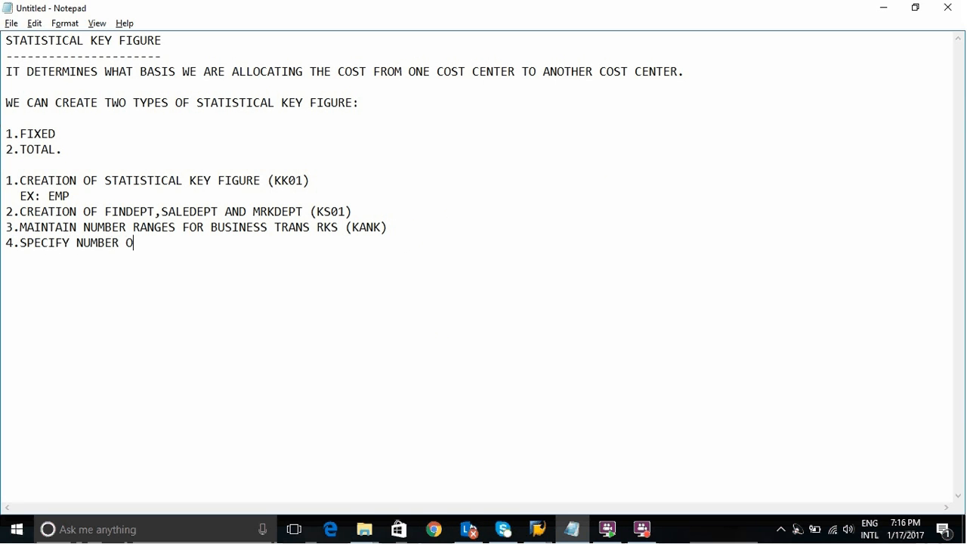
pyautogui.write('F EMPLOYEES I')
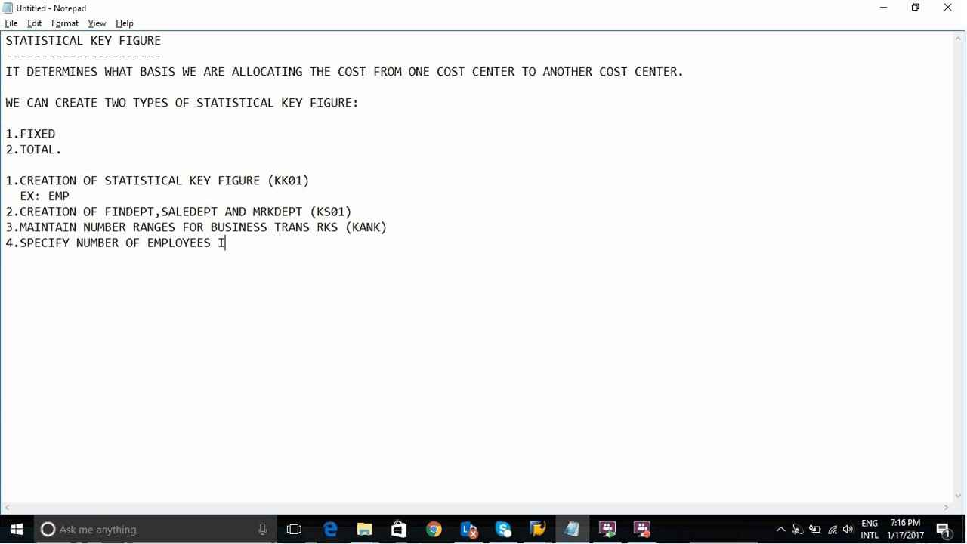
pyautogui.write('N SALESDEP')
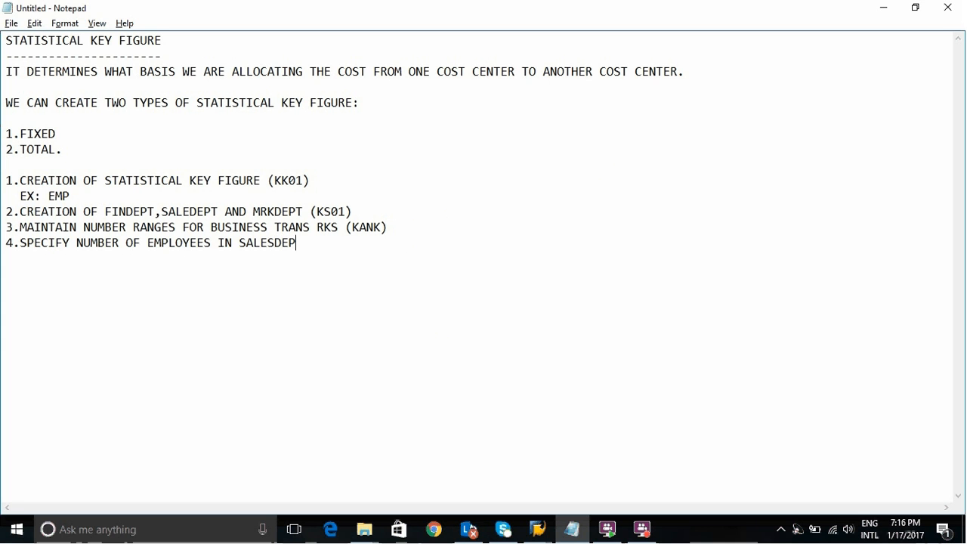
pyautogui.write('T AND MARKDEPT')
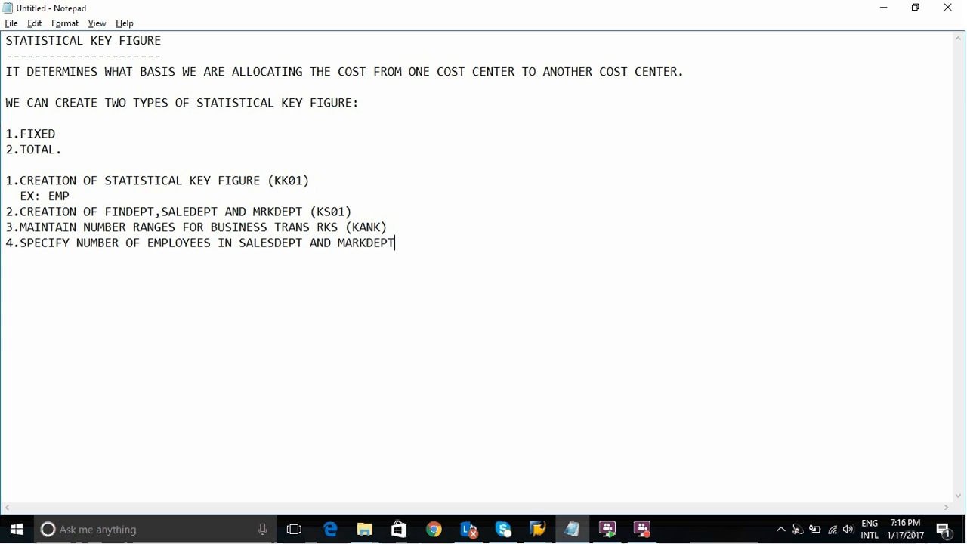
pyautogui.write(' (KB2')
pyautogui.press('BackSpace')
pyautogui.write('31N)')
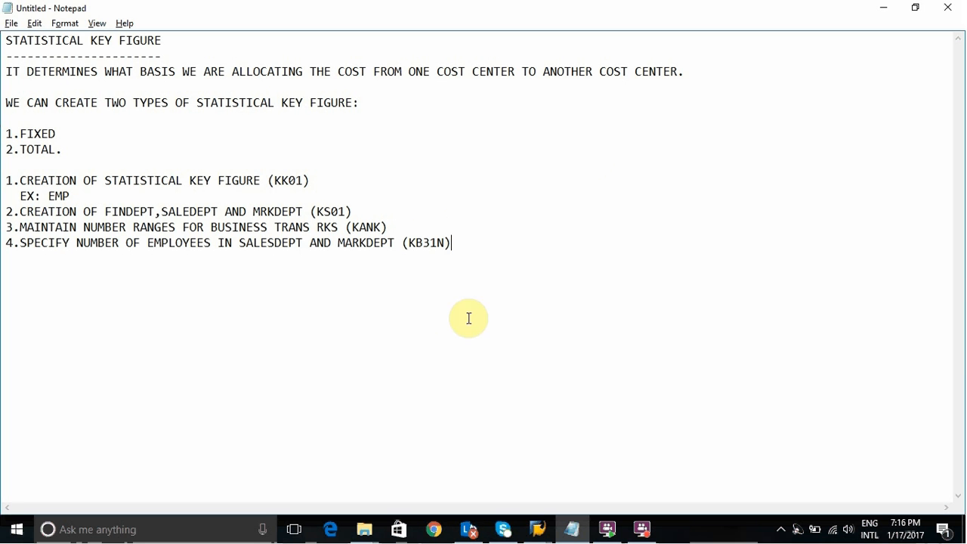
# Switch to the SAP Change Cost Center window and return to the SAP Easy Access screen
pyautogui.click(538, 530)
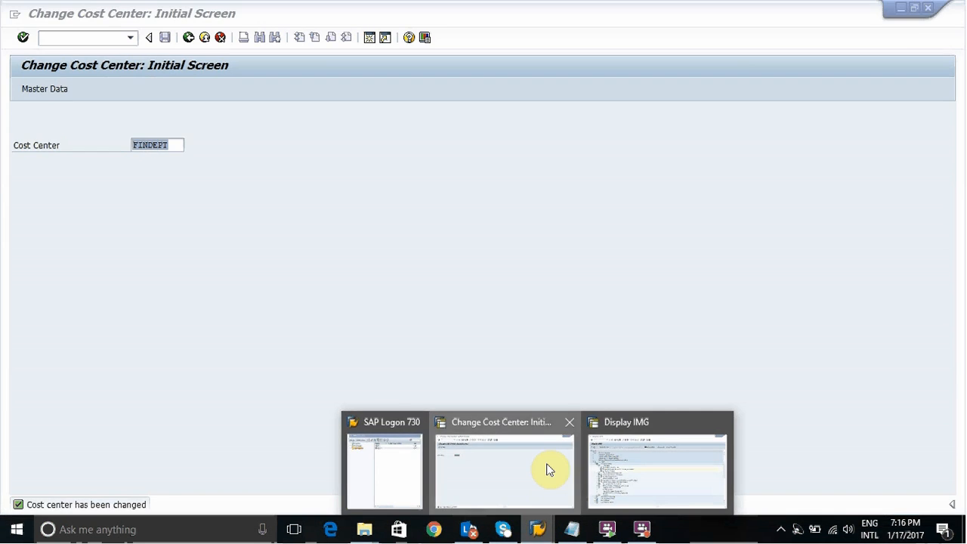
pyautogui.click(547, 468)
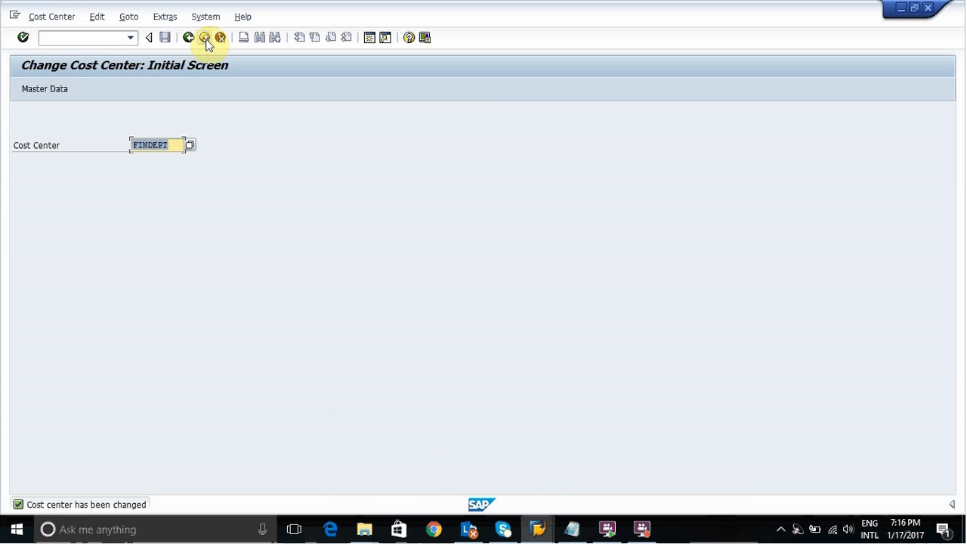
pyautogui.click(188, 38)
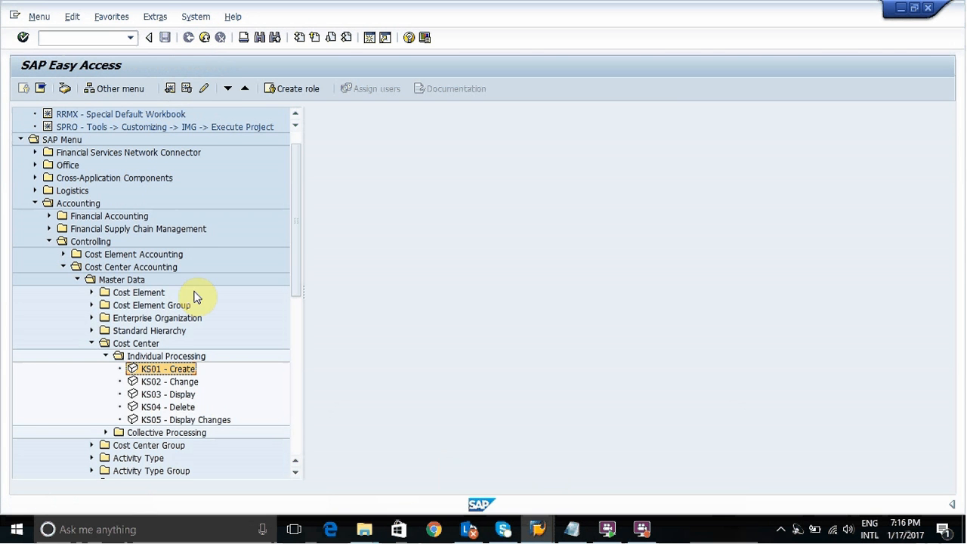
pyautogui.click(644, 531)
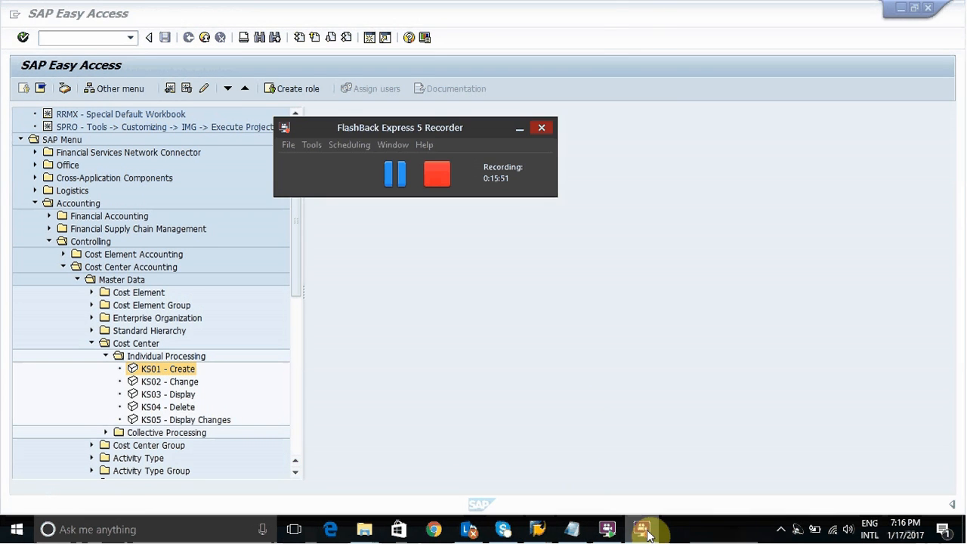
pyautogui.click(525, 363)
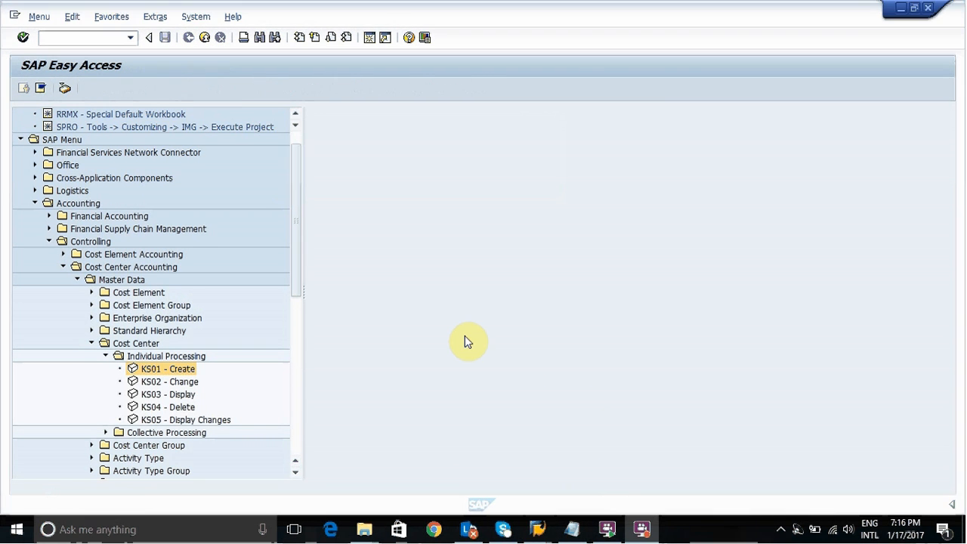
# Collapse the Master Data folders and start KB31N - Enter from the Statistical Key Figures folder of Actual Postings
pyautogui.click(106, 357)
pyautogui.click(90, 345)
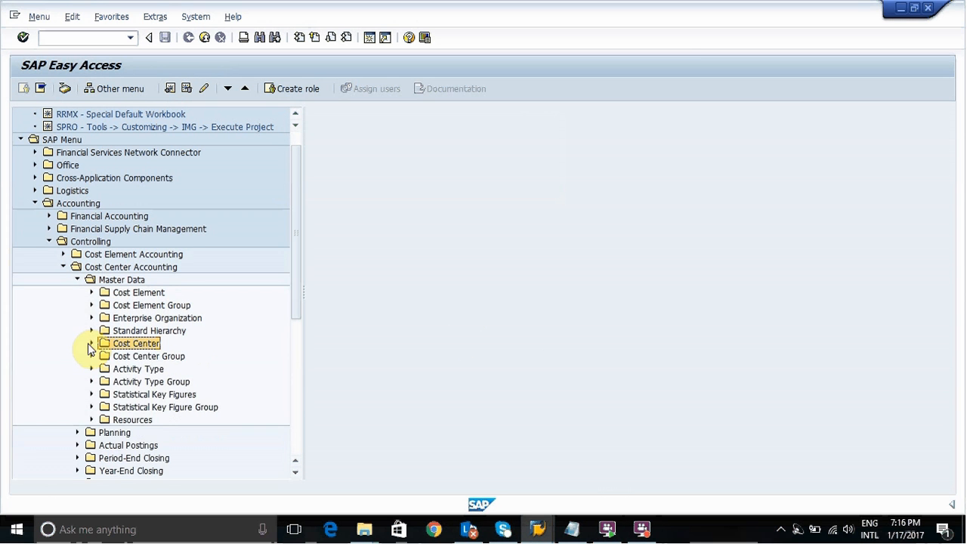
pyautogui.click(78, 279)
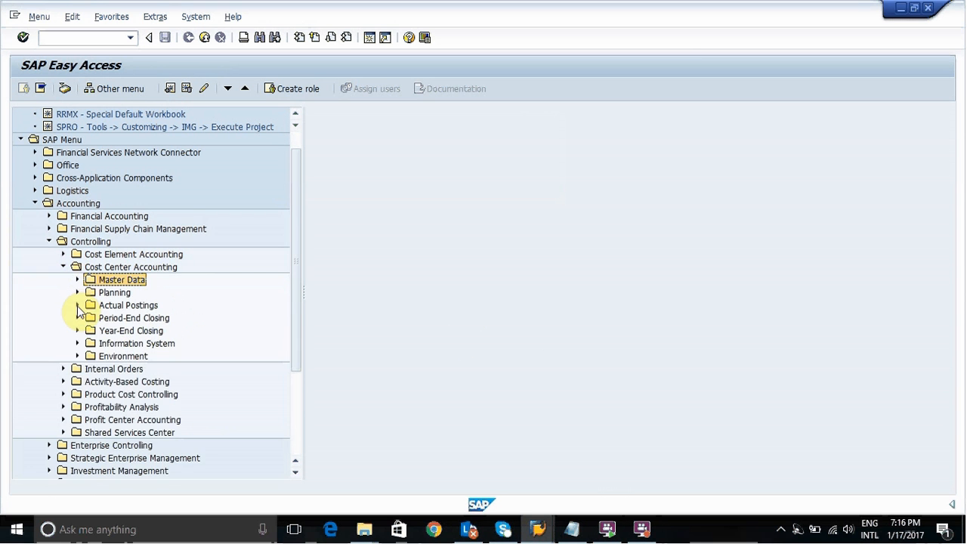
pyautogui.click(77, 305)
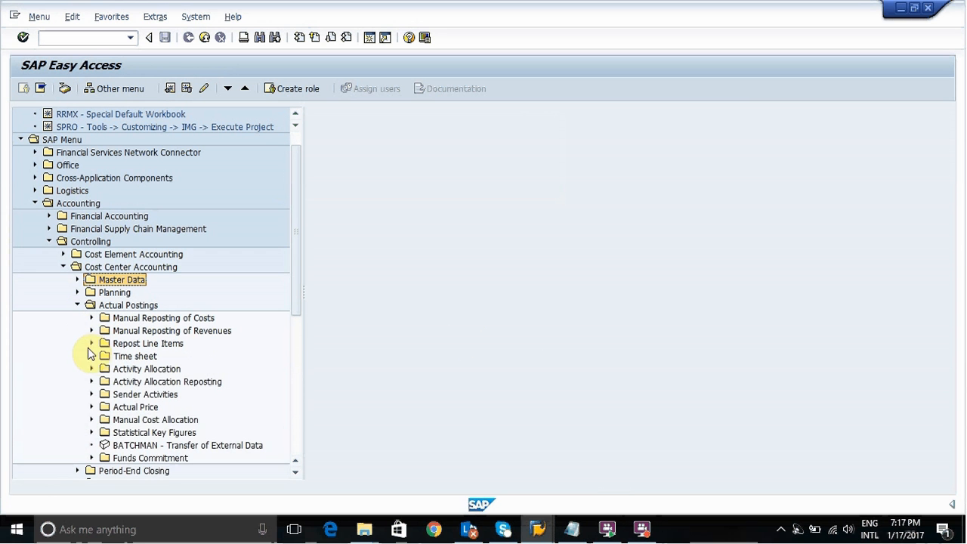
pyautogui.click(91, 432)
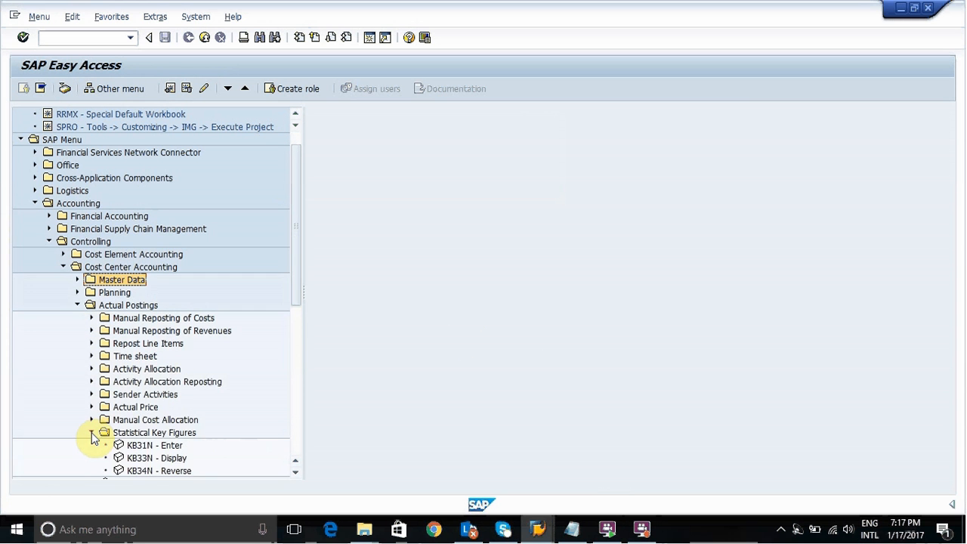
pyautogui.click(143, 447)
pyautogui.doubleClick(148, 446)
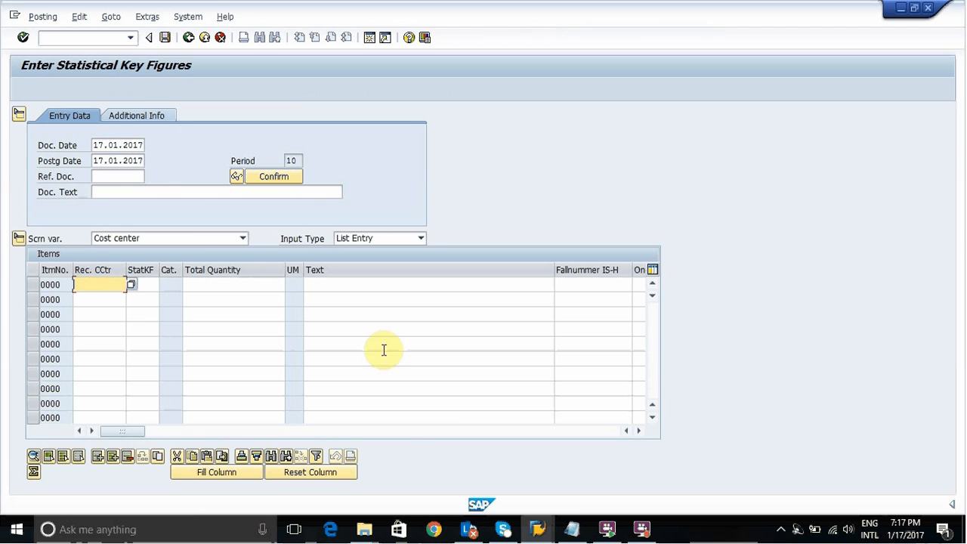
# Switch to Notepad, review the department names in the second step and return to the SAP key figure entry
pyautogui.click(567, 524)
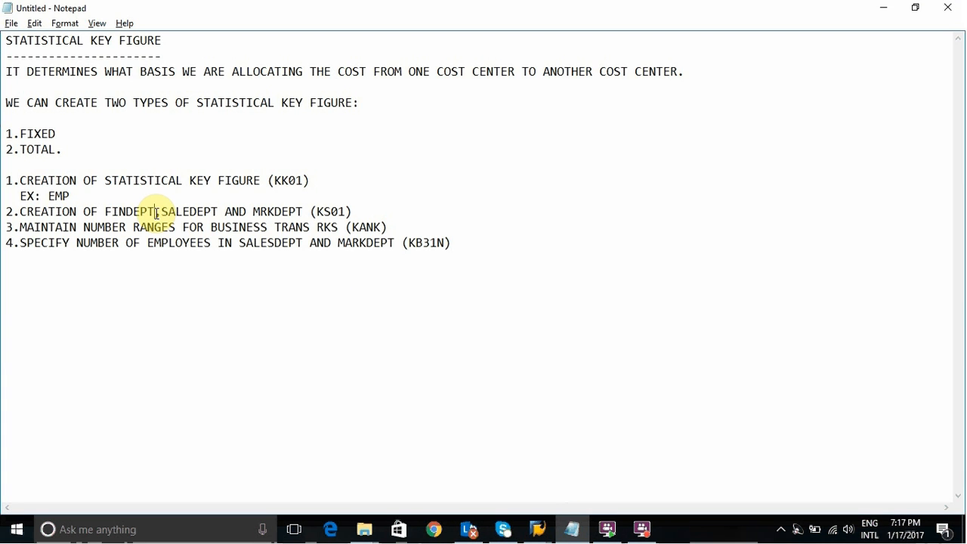
pyautogui.moveTo(156, 214); pyautogui.dragTo(99, 212)
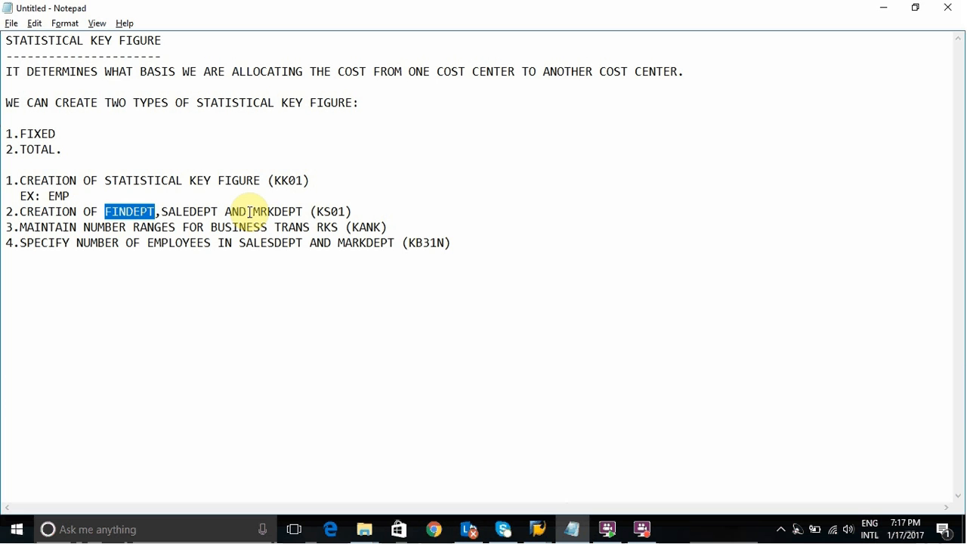
pyautogui.moveTo(219, 212); pyautogui.dragTo(167, 215)
pyautogui.click(168, 214)
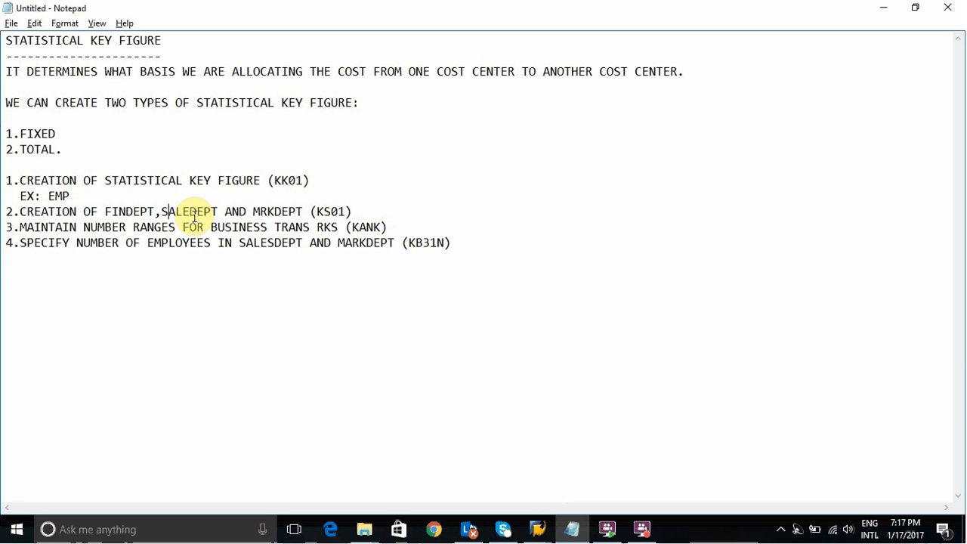
pyautogui.hotkey('alt', 'Tab')
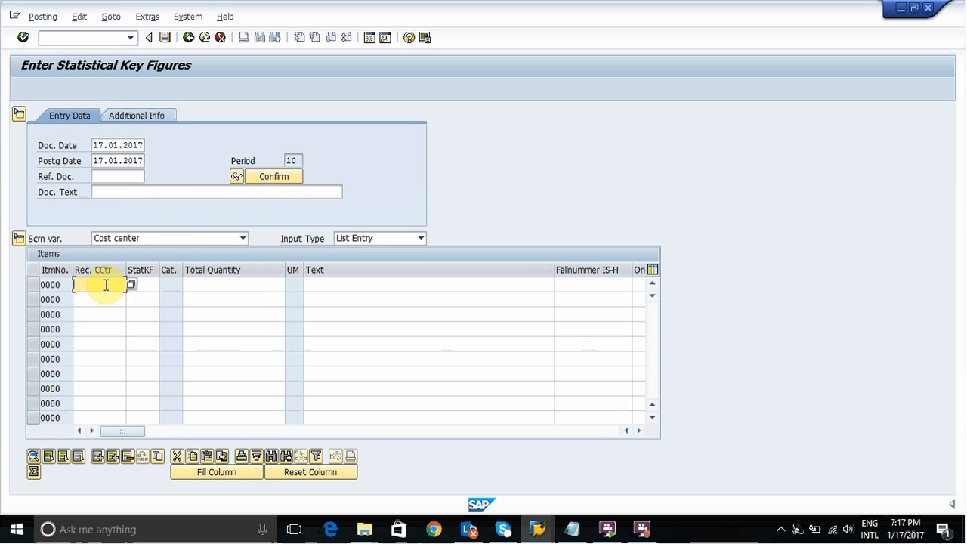
# Fill the first item with receiver cost center SALESDEPT, statistical key figure EMP and total quantity 450
pyautogui.click(134, 285)
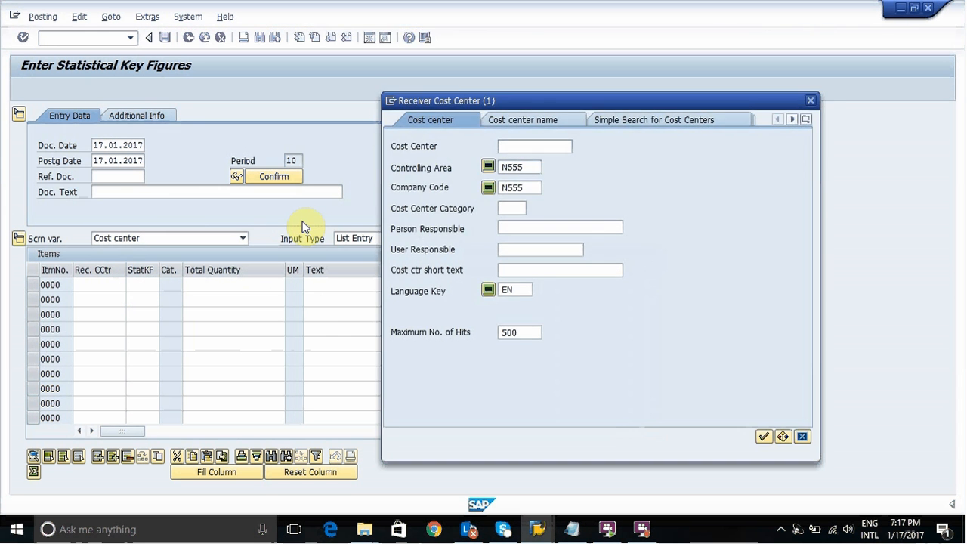
pyautogui.press('Return')
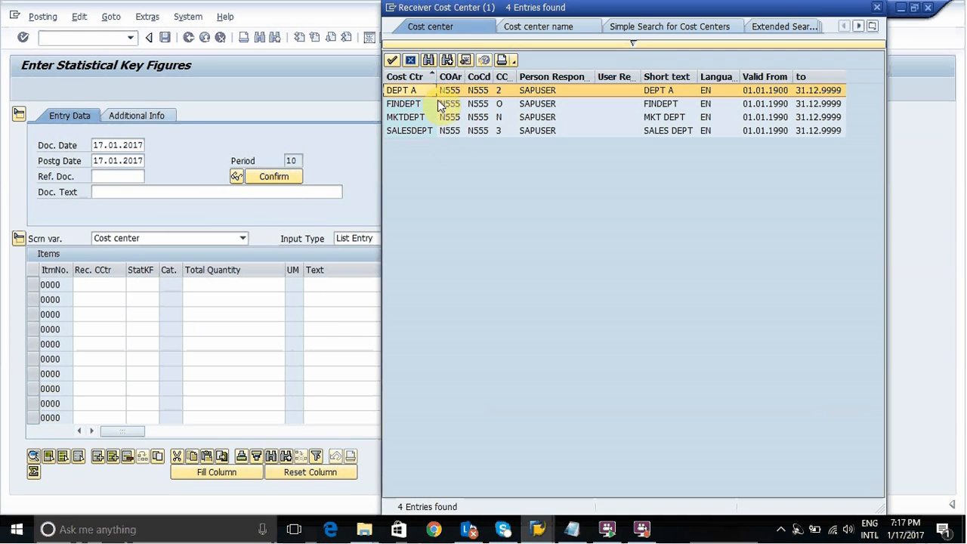
pyautogui.doubleClick(443, 132)
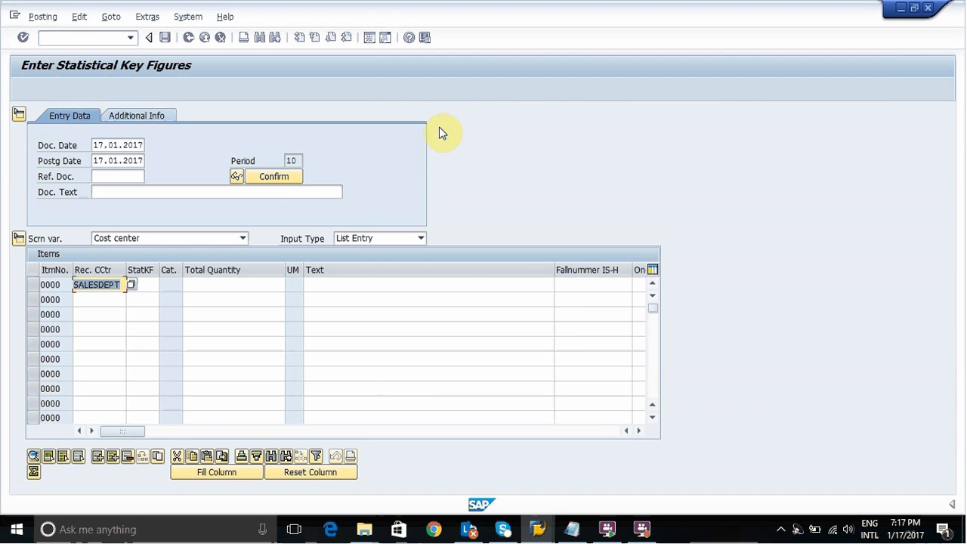
pyautogui.click(153, 288)
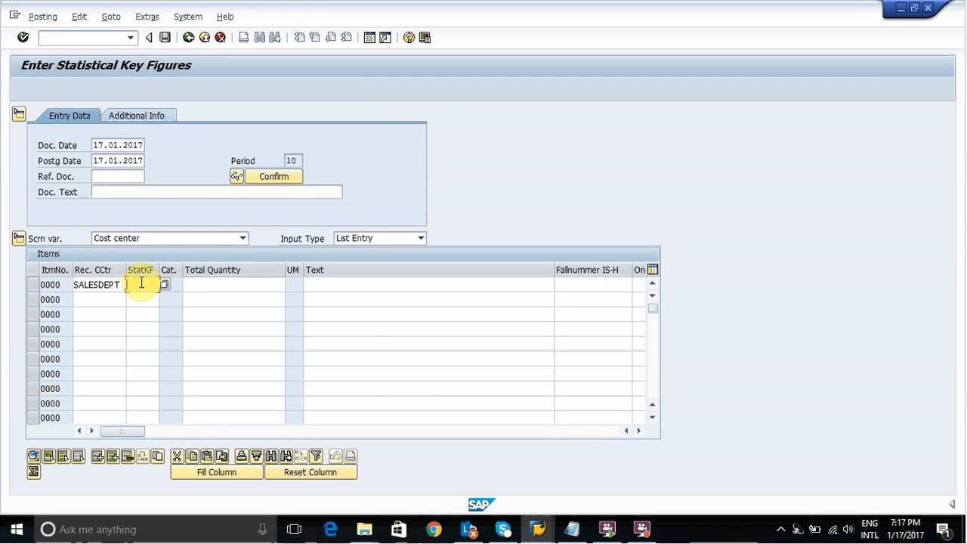
pyautogui.write('EMP')
pyautogui.press('Tab')
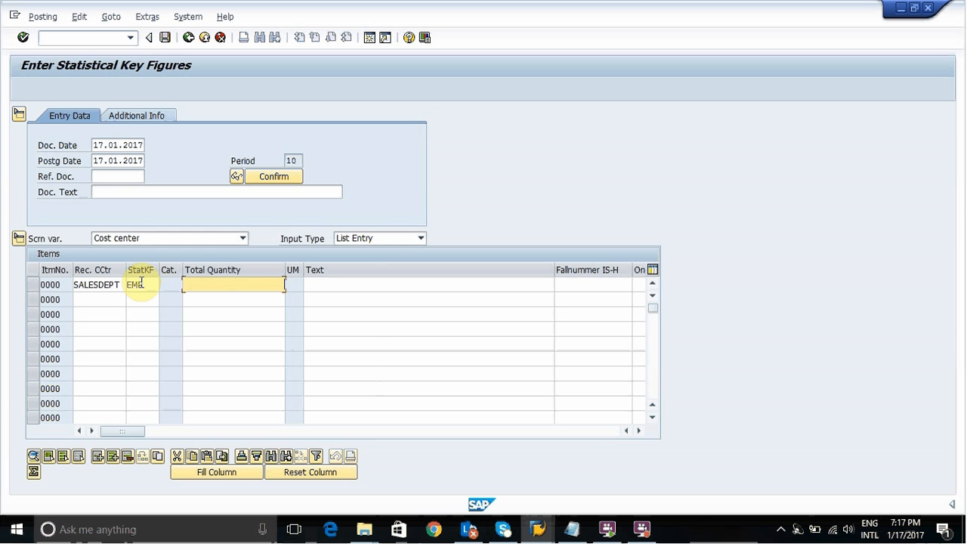
pyautogui.write('450')
# Fill the second item with receiver cost center FINDEPT, key figure EMP and total quantity 650, and validate the entries
pyautogui.click(89, 302)
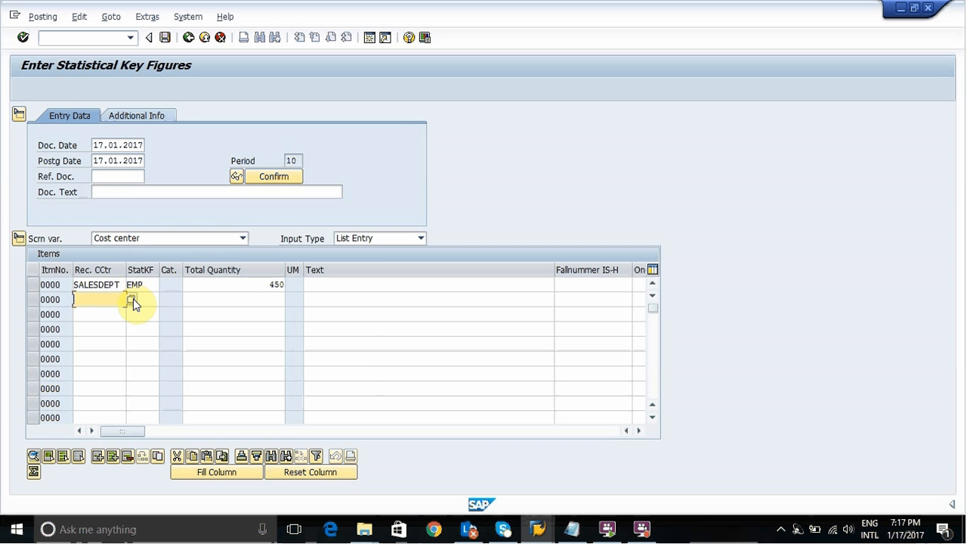
pyautogui.press('F4')
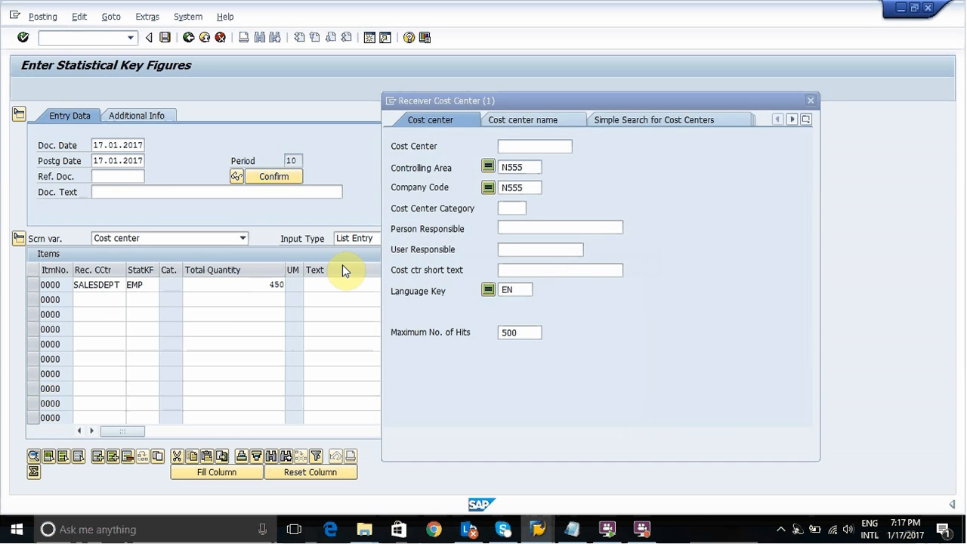
pyautogui.press('Return')
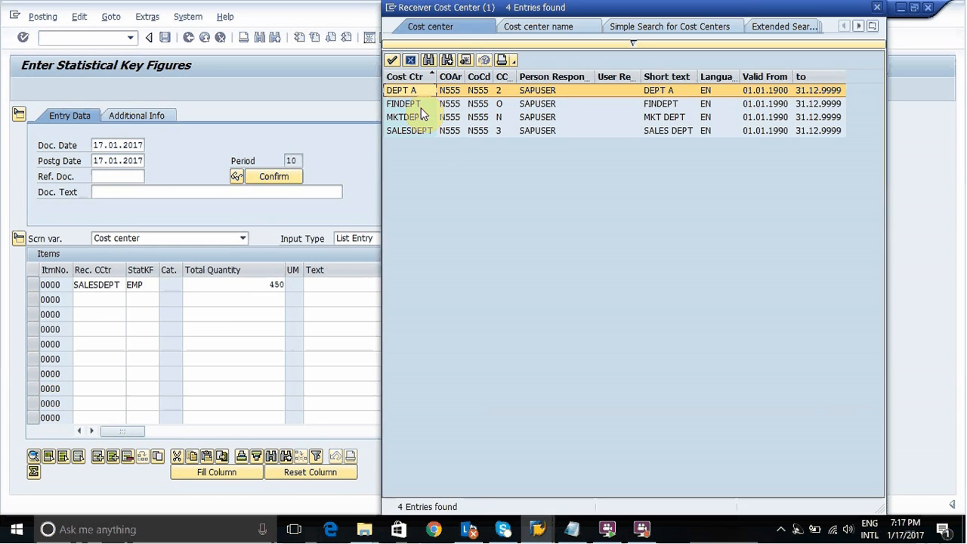
pyautogui.doubleClick(421, 108)
pyautogui.click(149, 300)
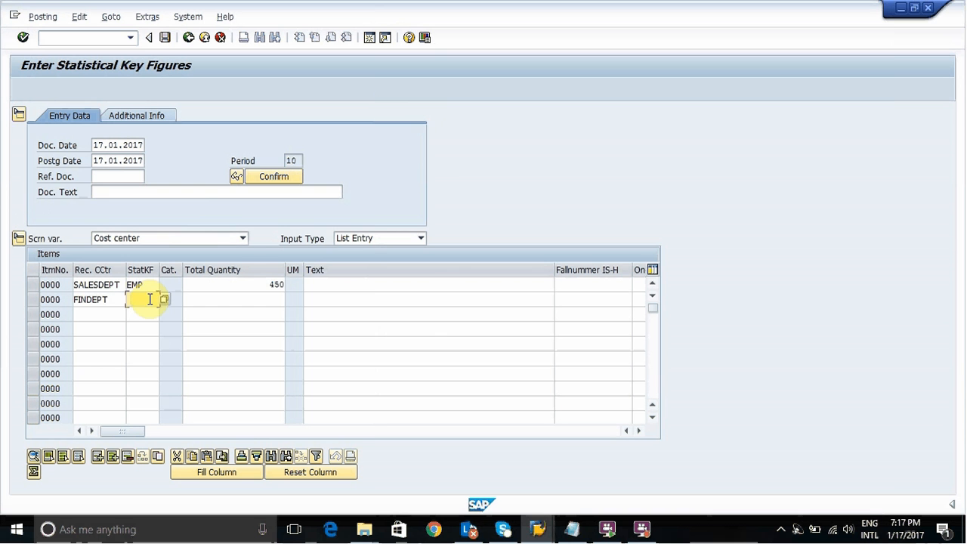
pyautogui.write('EMP')
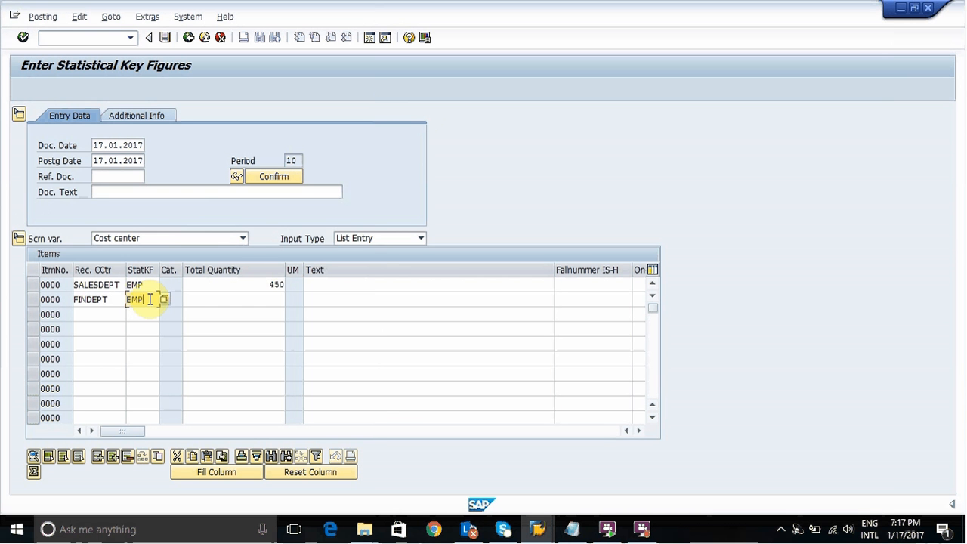
pyautogui.click(267, 302)
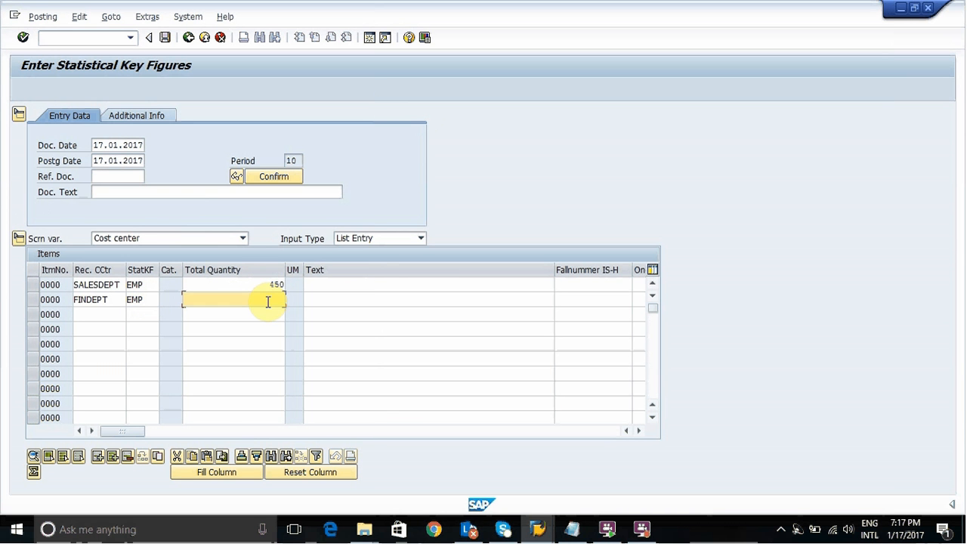
pyautogui.write('650')
pyautogui.press('Return')
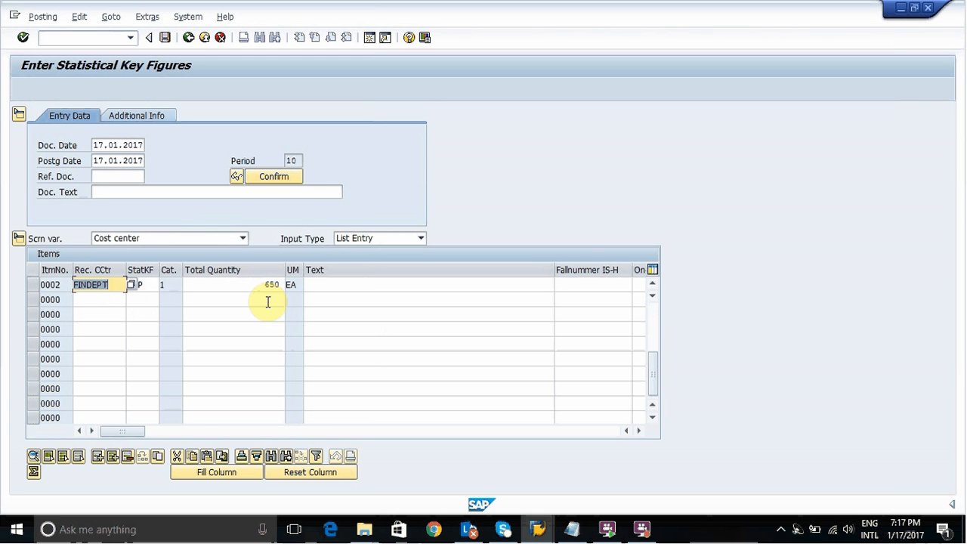
# Change the second item's receiver cost center to MKTDEPT, check both items and post the document
pyautogui.click(655, 322)
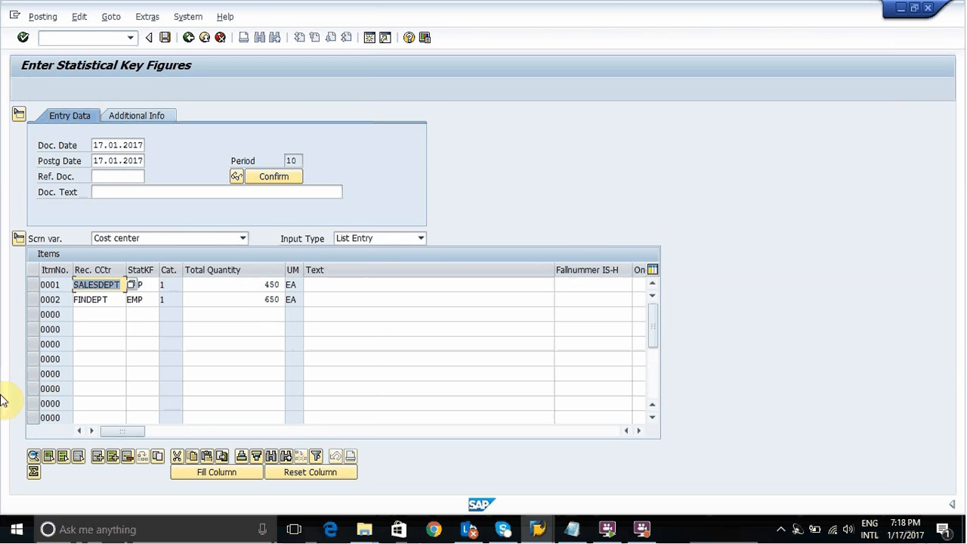
pyautogui.click(118, 300)
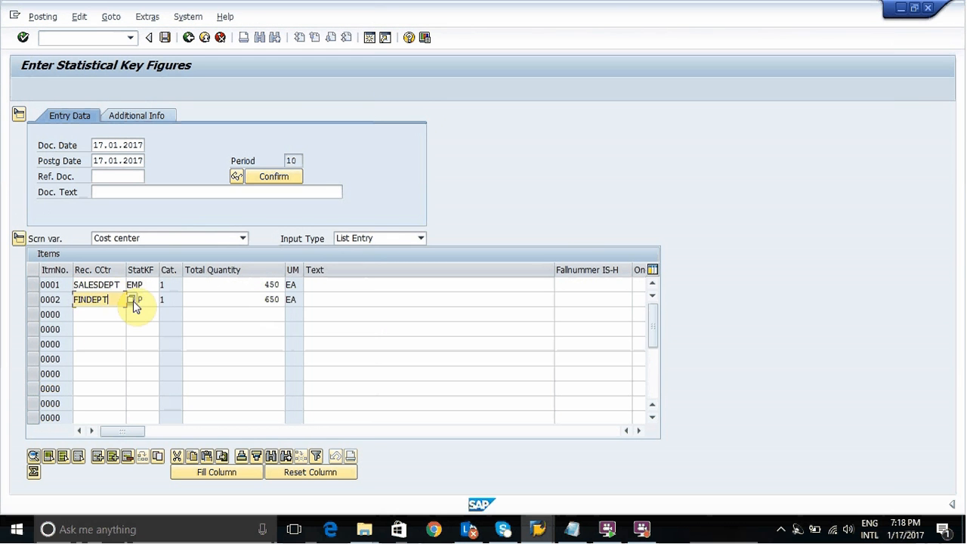
pyautogui.click(131, 300)
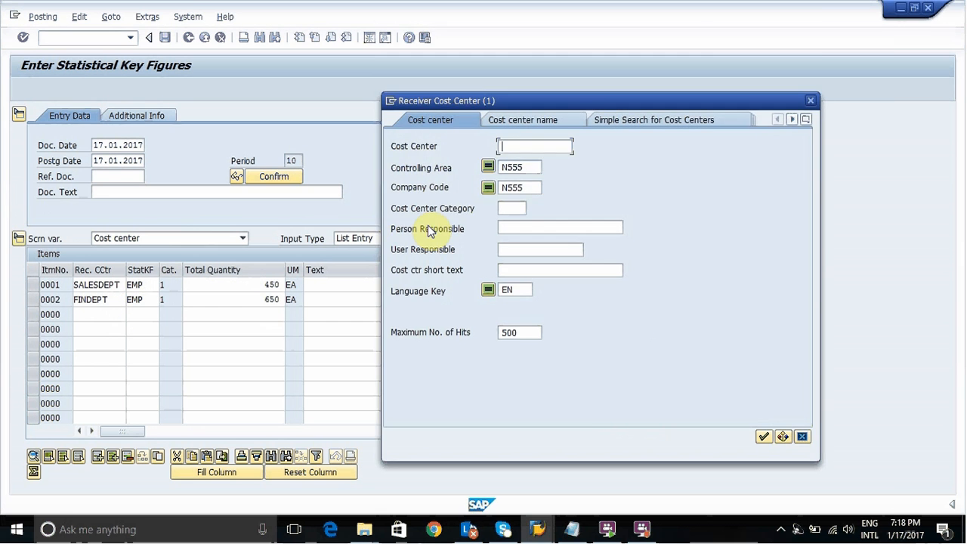
pyautogui.press('Return')
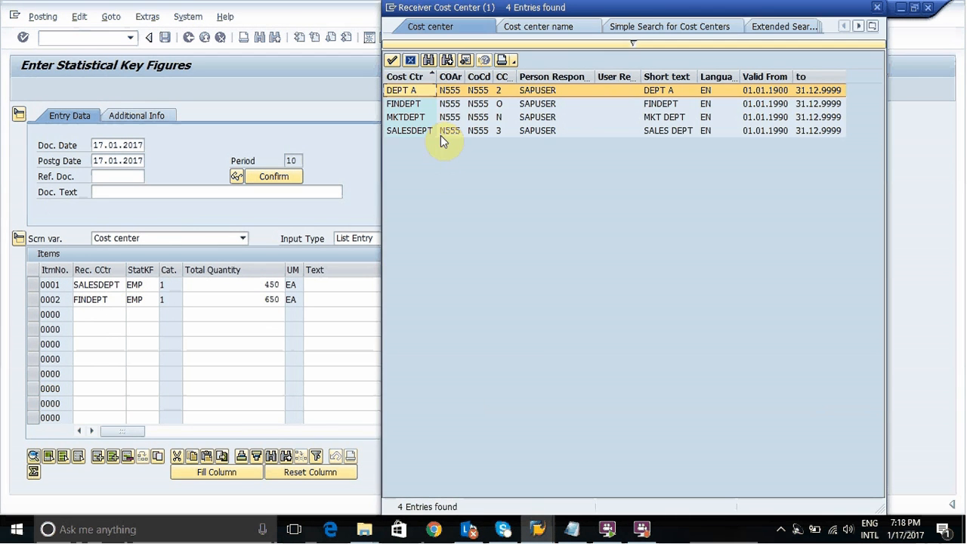
pyautogui.doubleClick(408, 117)
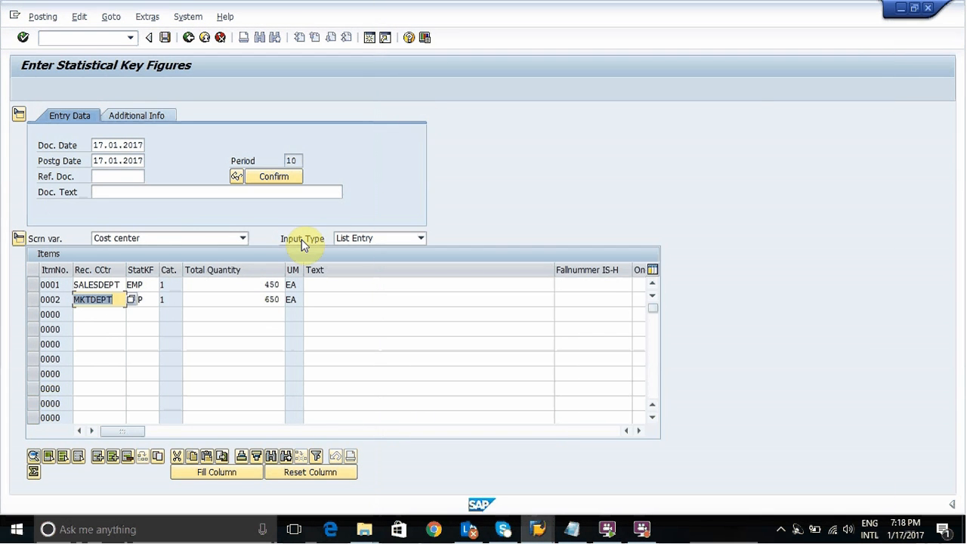
pyautogui.press('Return')
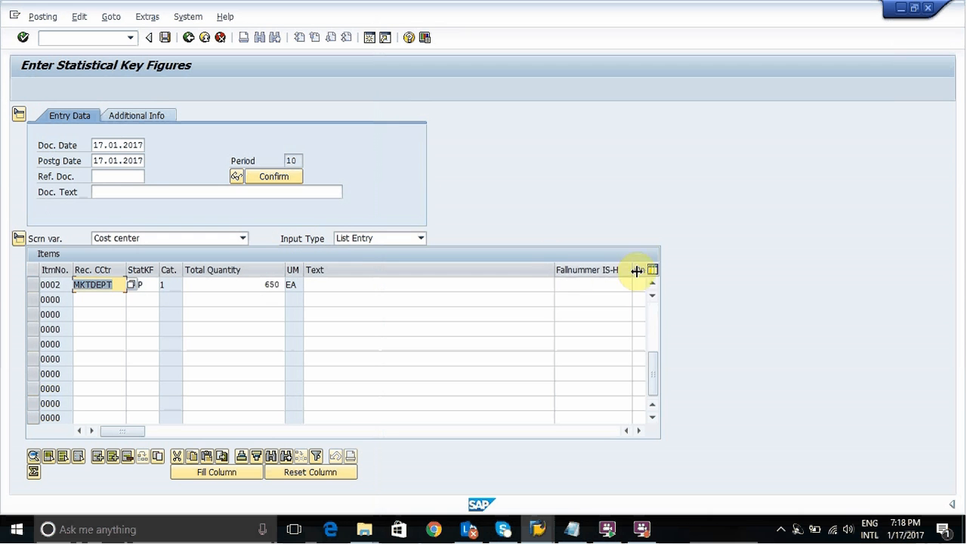
pyautogui.click(655, 316)
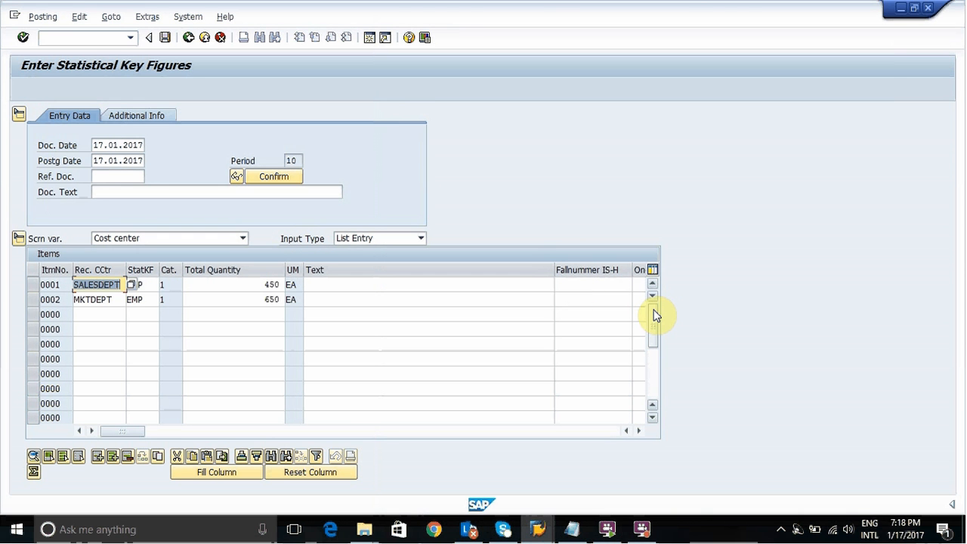
pyautogui.click(165, 38)
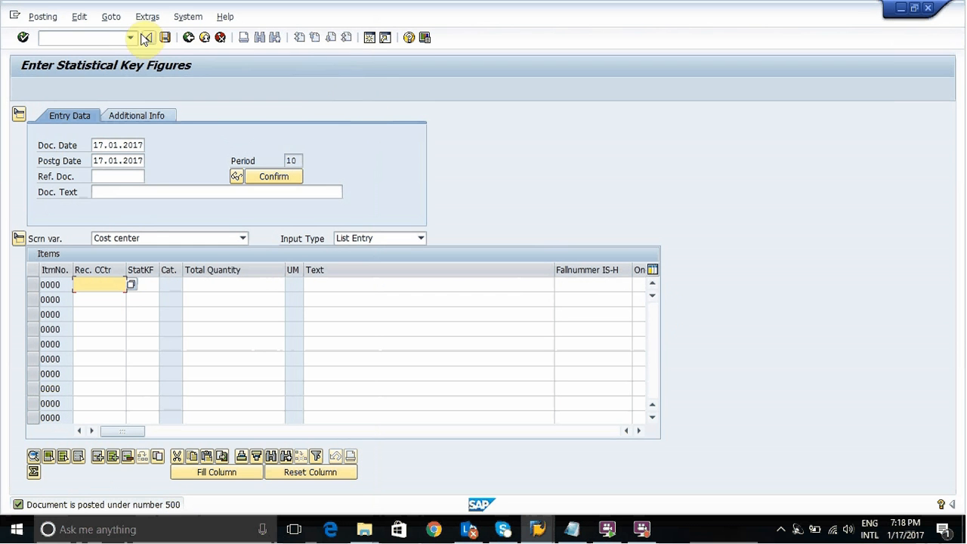
# Open CO document number range maintenance with transaction /NKANK and set the CO area to N555
pyautogui.click(101, 39)
pyautogui.write('/NKANK')
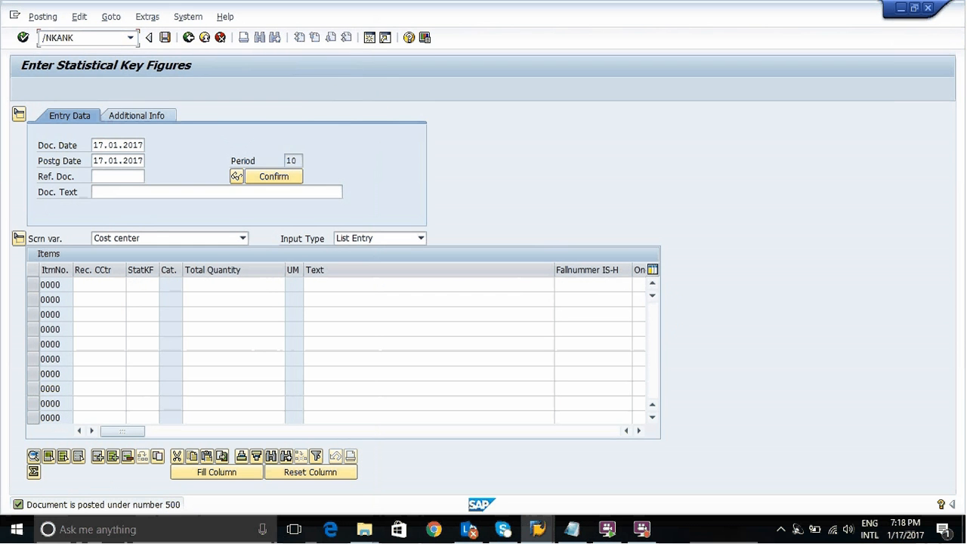
pyautogui.press('Return')
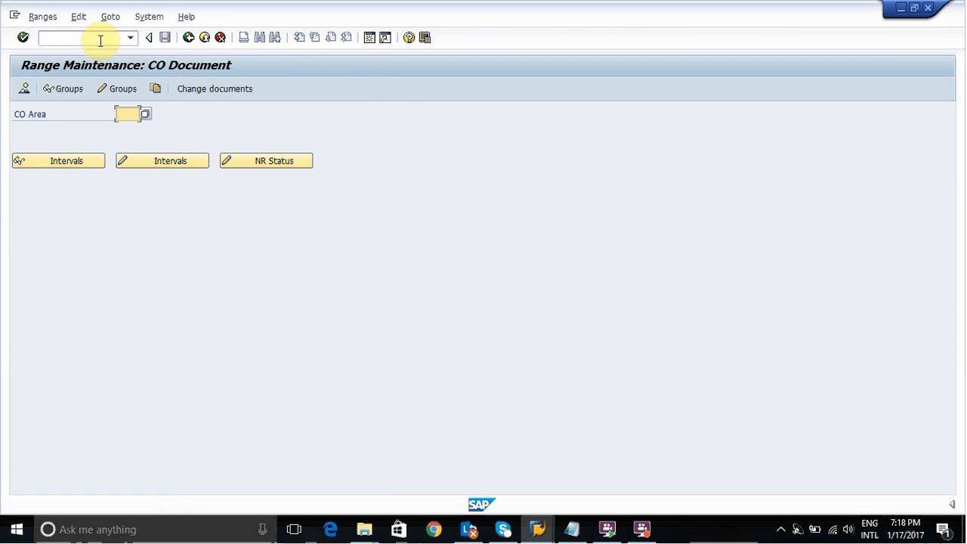
pyautogui.click(128, 116)
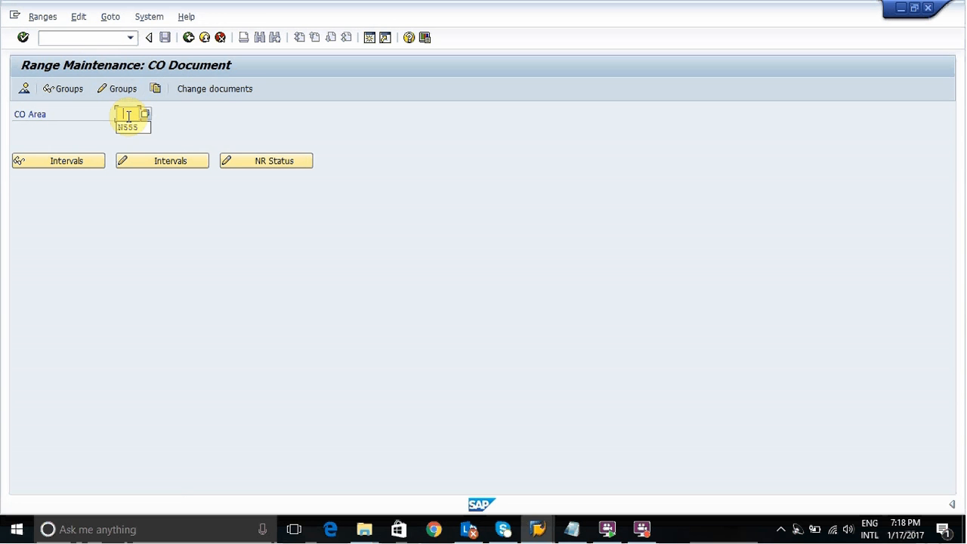
pyautogui.click(132, 126)
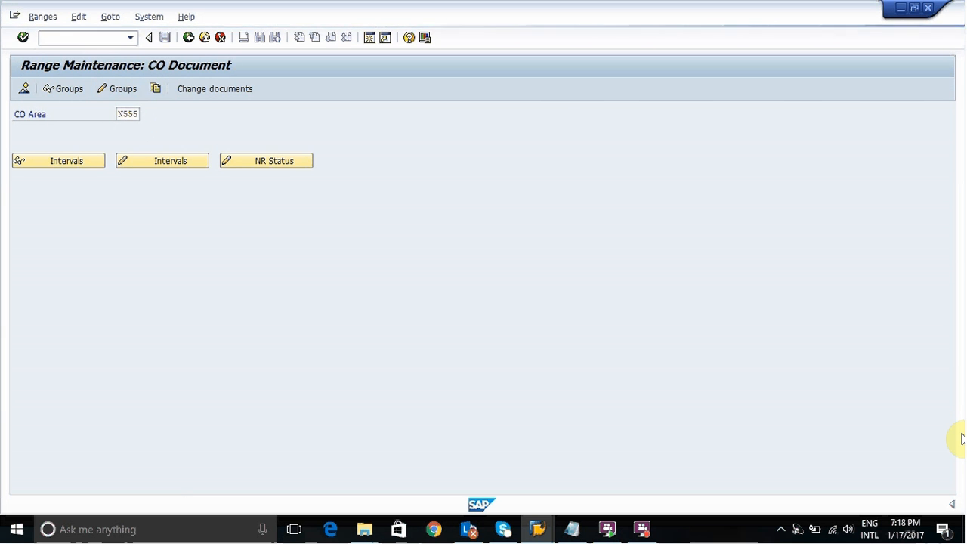
pyautogui.click(644, 529)
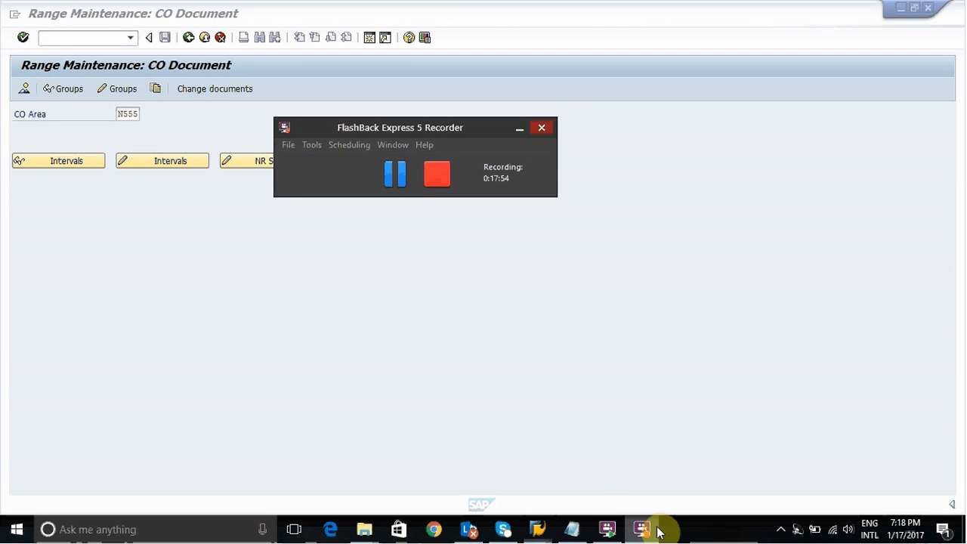
pyautogui.click(395, 174)
pyautogui.click(395, 174)
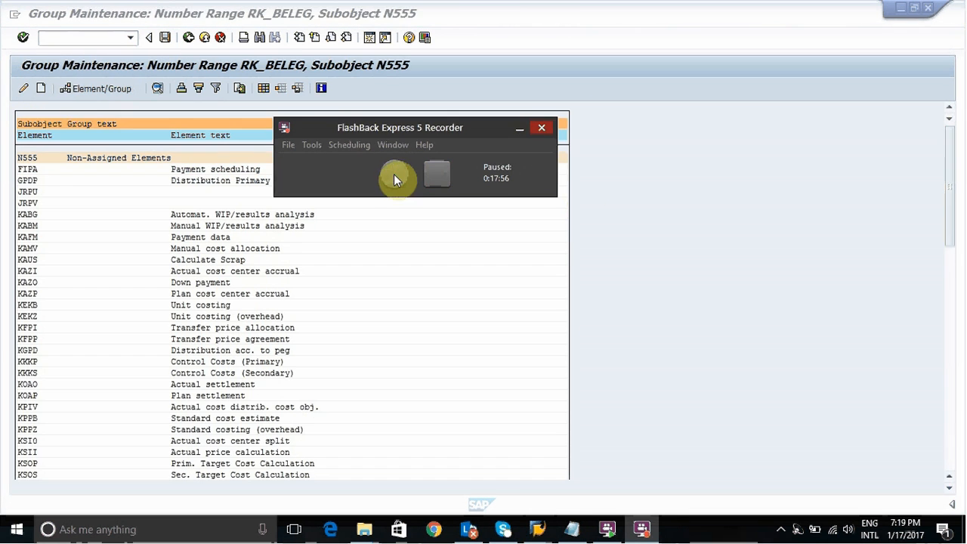
# Inspect the interval and number status of group NUMBER RANGES FOR SKF under N555, and return to the SAP Easy Access screen
pyautogui.click(889, 362)
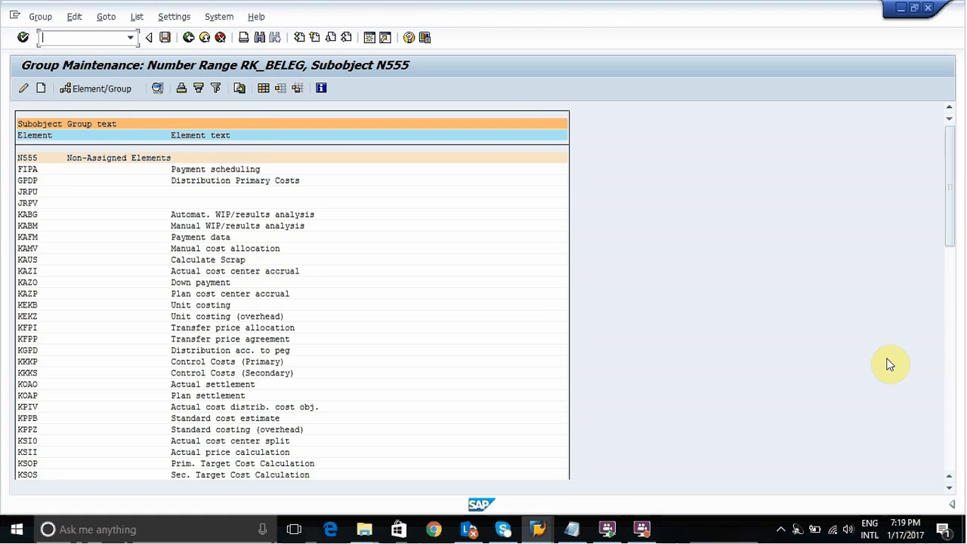
pyautogui.click(950, 454)
pyautogui.click(951, 453)
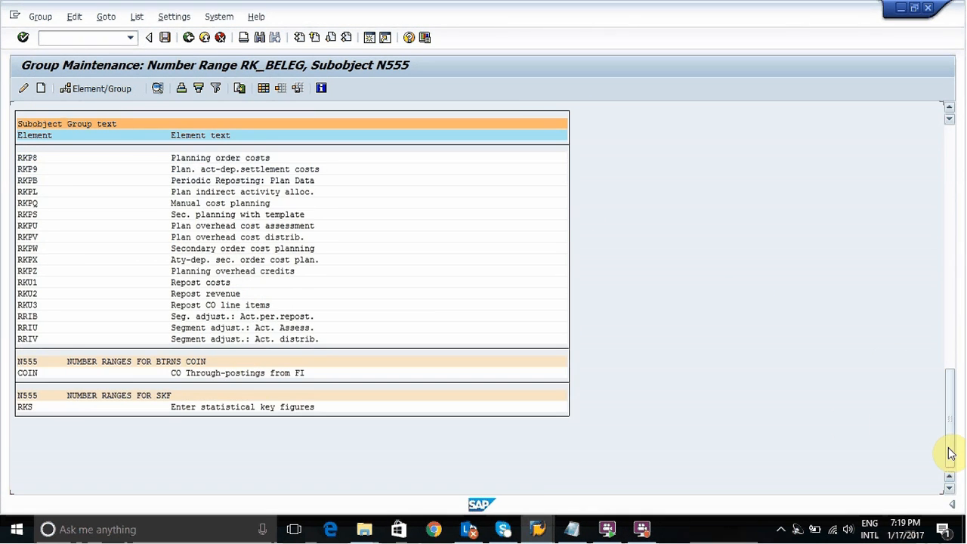
pyautogui.doubleClick(239, 407)
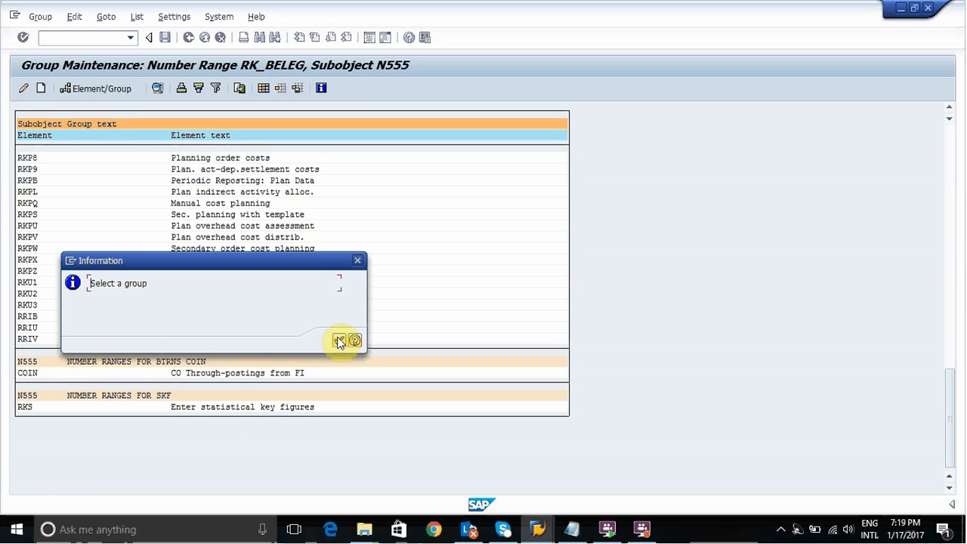
pyautogui.click(339, 340)
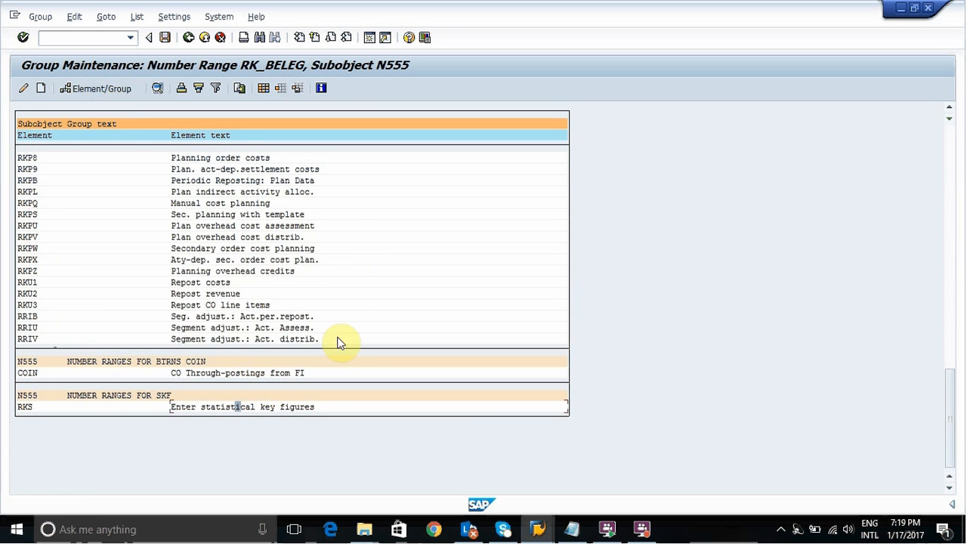
pyautogui.doubleClick(160, 397)
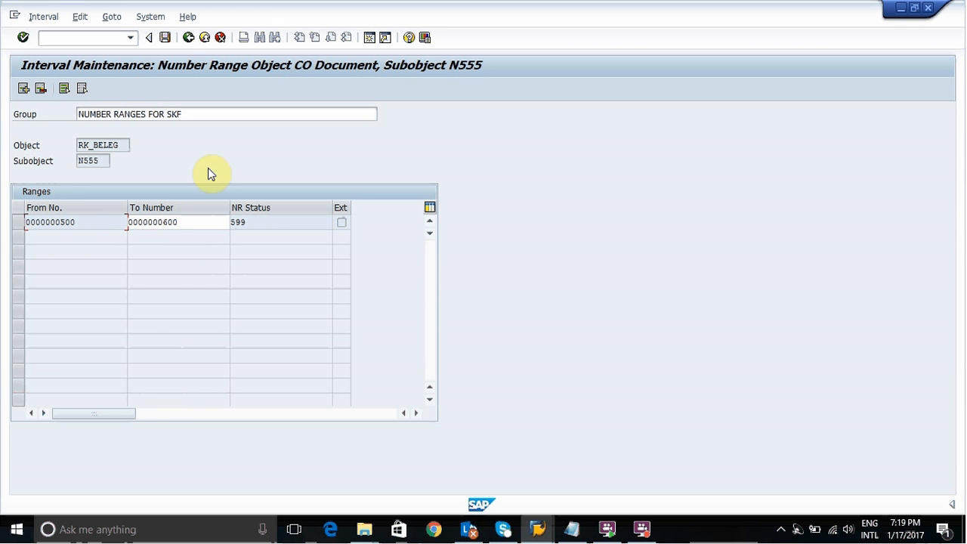
pyautogui.click(189, 37)
pyautogui.click(189, 38)
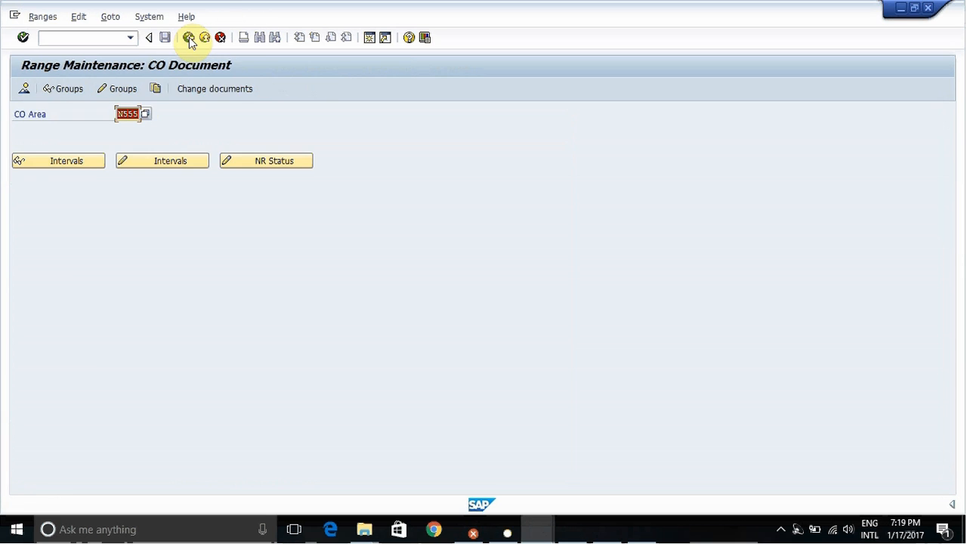
pyautogui.click(189, 38)
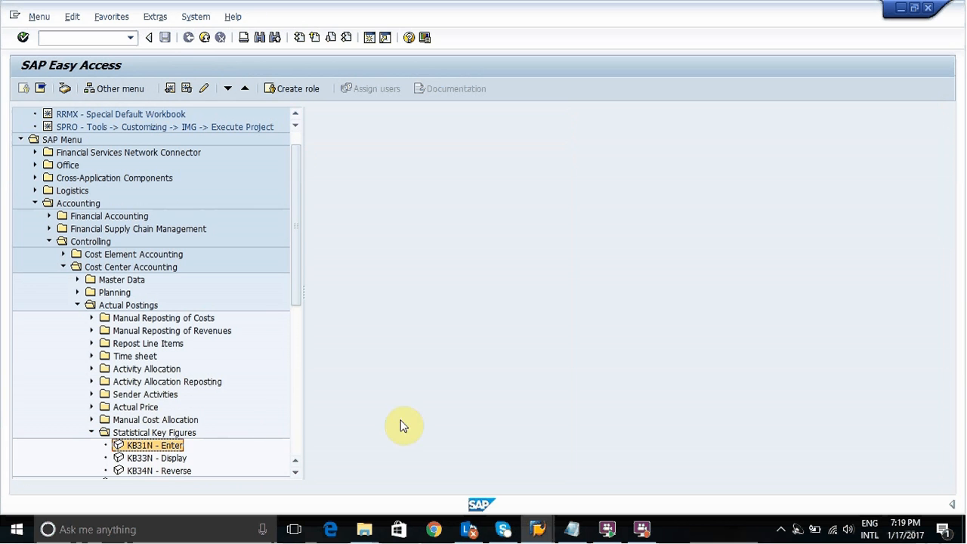
# Switch to Notepad and add the line "5.CREATION OF SALARY GLA/C (FS00)" below the fourth step
pyautogui.click(568, 529)
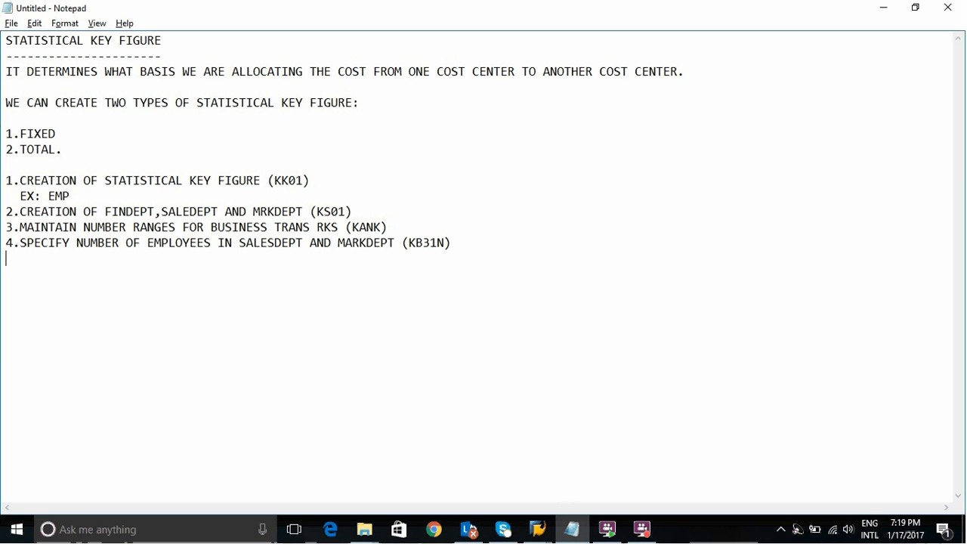
pyautogui.press('BackSpace')
pyautogui.write('5.CREATION O')
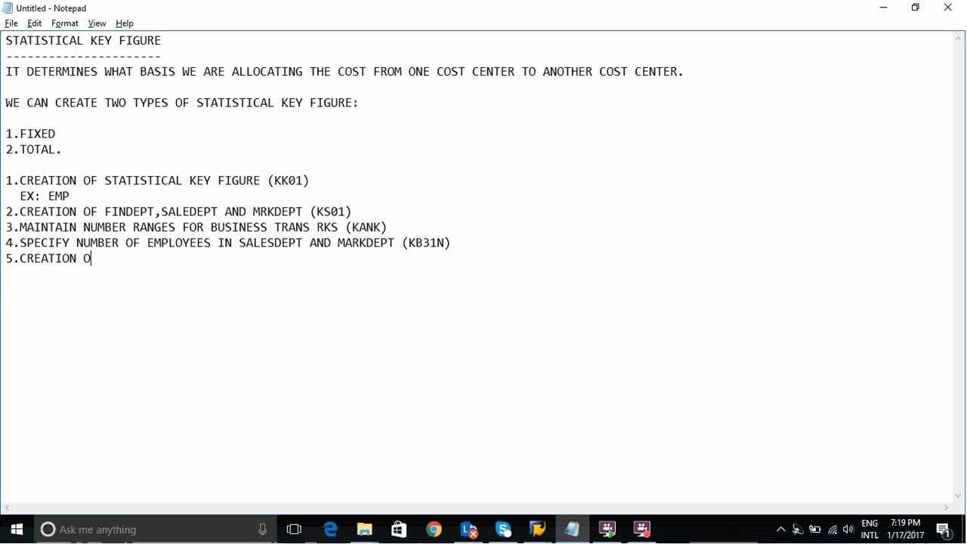
pyautogui.write('F SALARY GLA/')
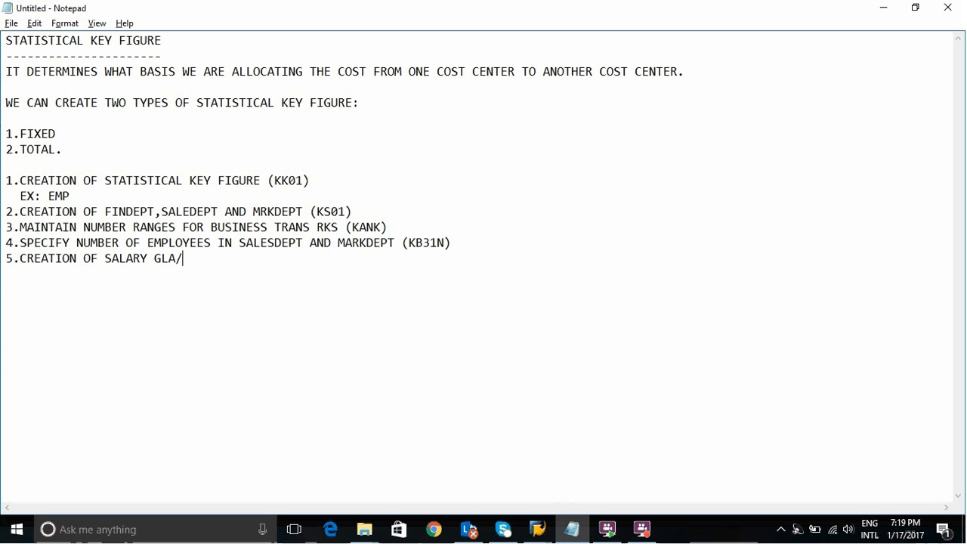
pyautogui.write('C (FS00)')
# Switch back to SAP, open central G/L account maintenance with transaction /NFS00 and expand the Expenses accounts
pyautogui.hotkey('alt', 'Tab')
pyautogui.click(103, 39)
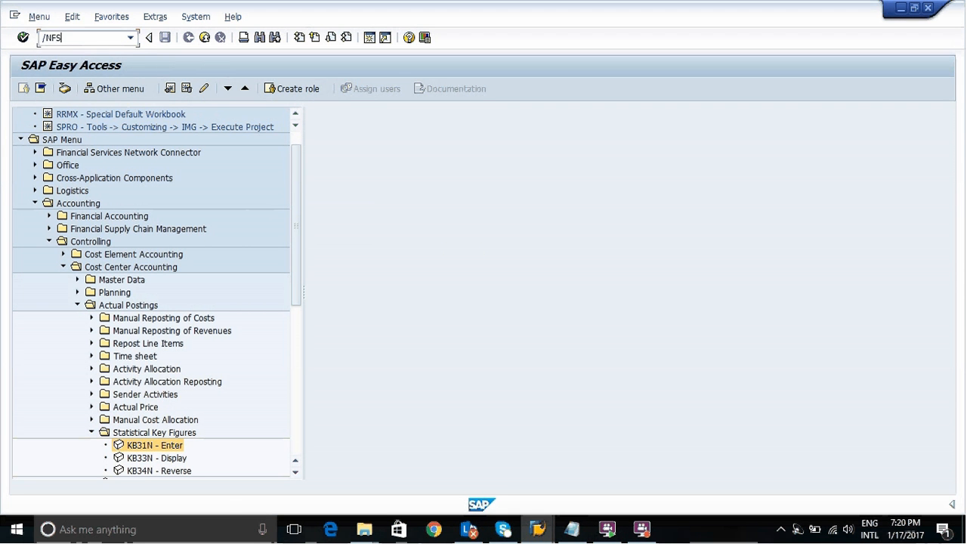
pyautogui.write('/NFS00')
pyautogui.press('Return')
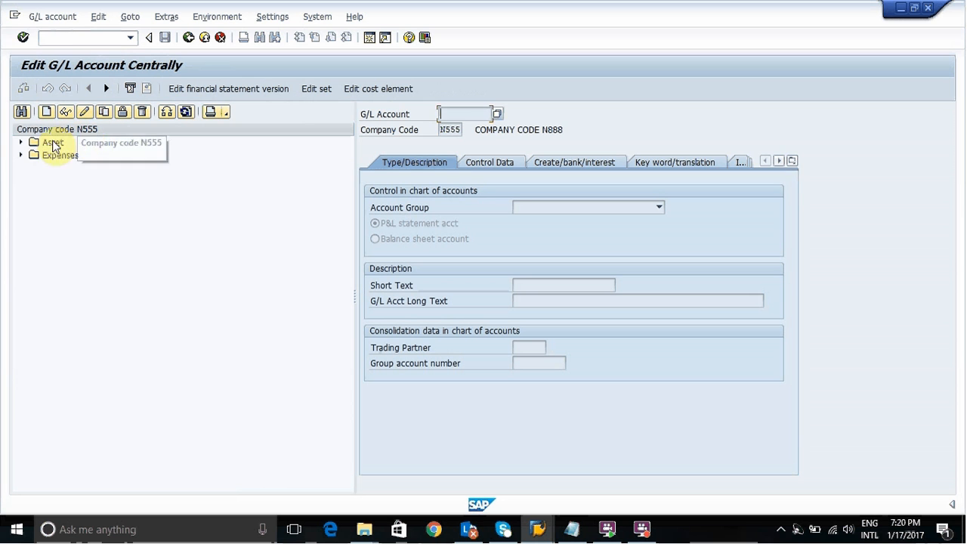
pyautogui.click(21, 155)
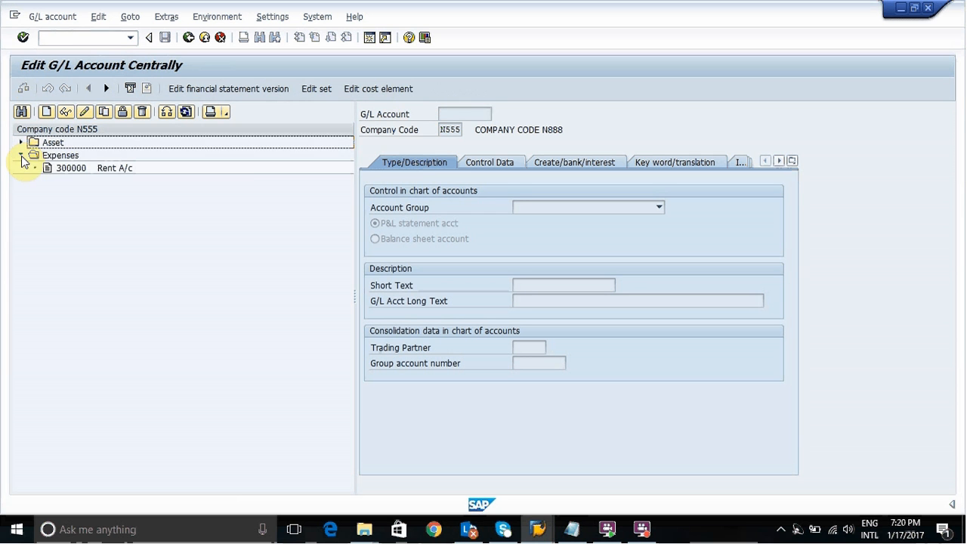
# Start creating G/L account 300001 in company code N555
pyautogui.click(46, 113)
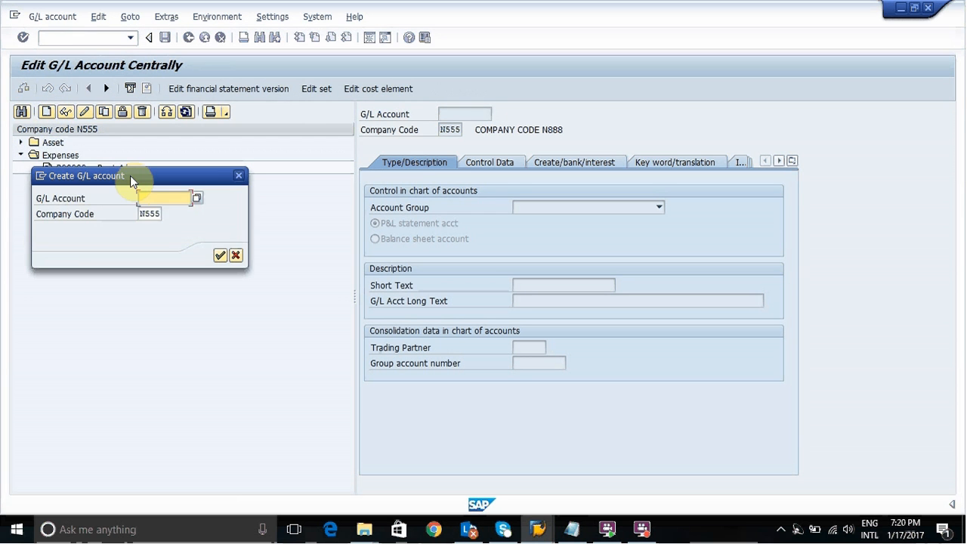
pyautogui.write('30')
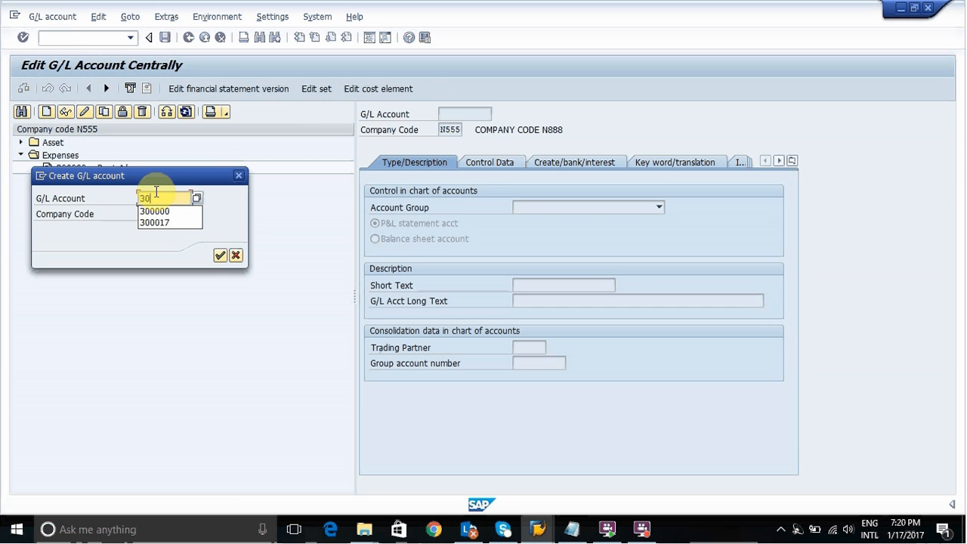
pyautogui.write('0001')
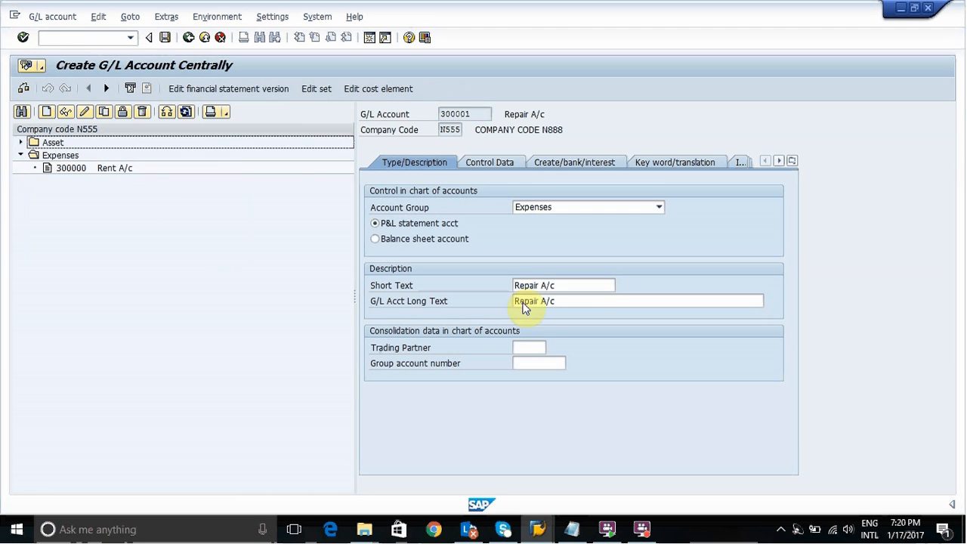
# Replace the new G/L account's short text and long text with "Salary A/c"
pyautogui.click(559, 285)
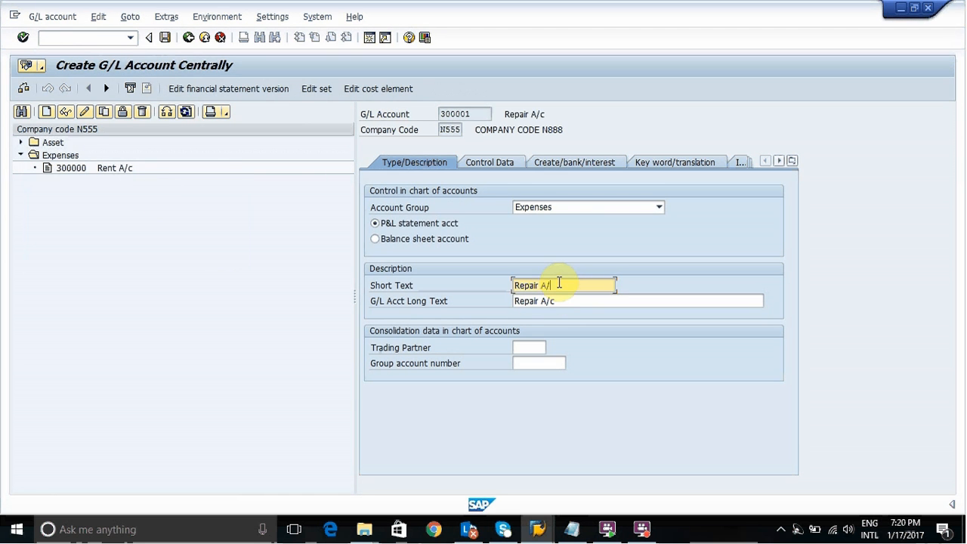
pyautogui.press('BackSpace')
pyautogui.press('BackSpace')
pyautogui.press('BackSpace')
pyautogui.press('BackSpace')
pyautogui.press('BackSpace')
pyautogui.press('BackSpace')
pyautogui.press('BackSpace')
pyautogui.press('BackSpace')
pyautogui.press('BackSpace')
pyautogui.write('sA')
pyautogui.press('BackSpace')
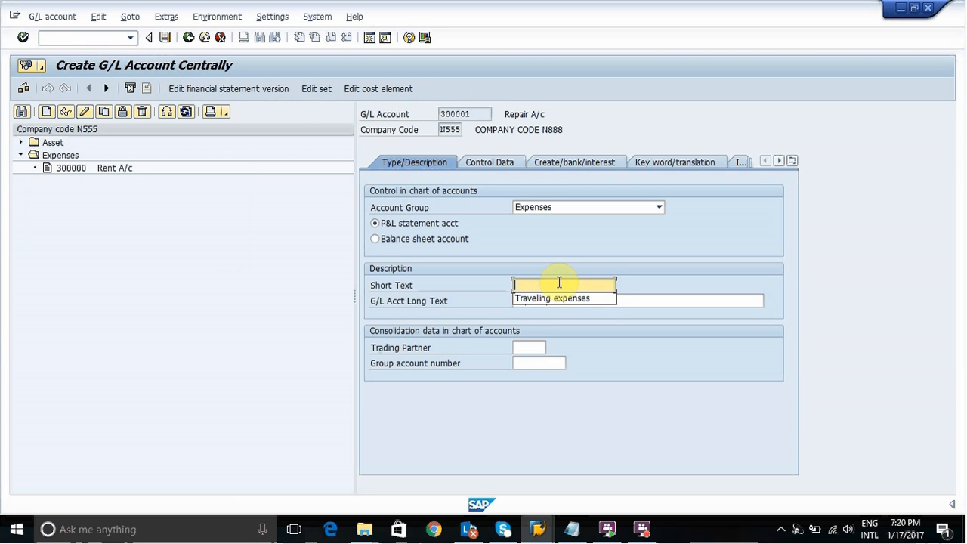
pyautogui.write('Salary')
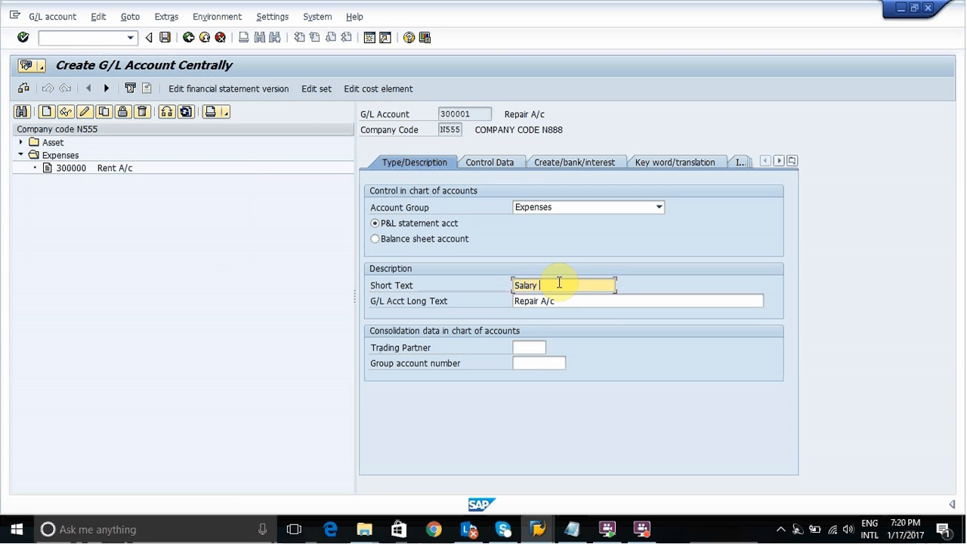
pyautogui.hotkey('shift', 'Home')
pyautogui.write('/')
pyautogui.press('BackSpace')
pyautogui.write('Salary')
pyautogui.hotkey('shift', 'Home')
pyautogui.hotkey('ctrl', 'c')
pyautogui.press('Tab')
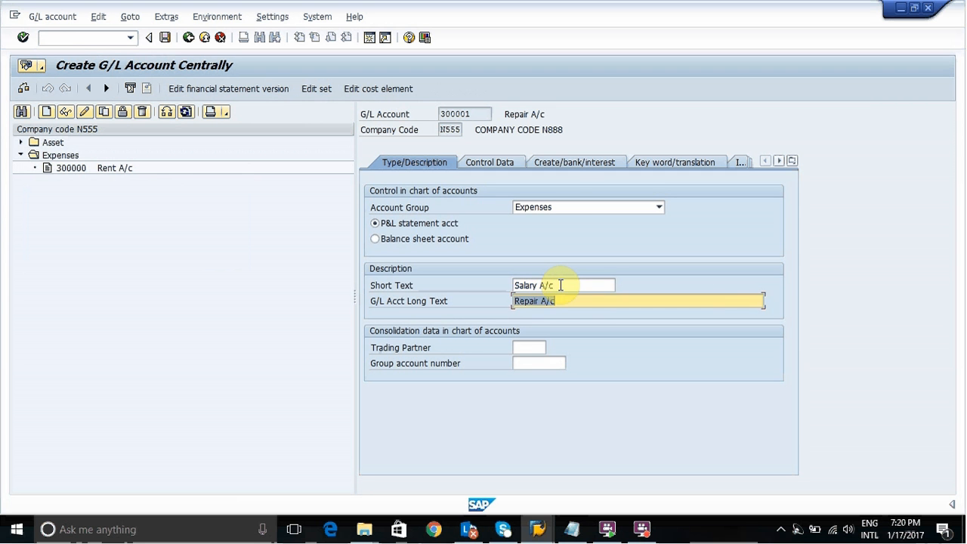
pyautogui.hotkey('ctrl', 'v')
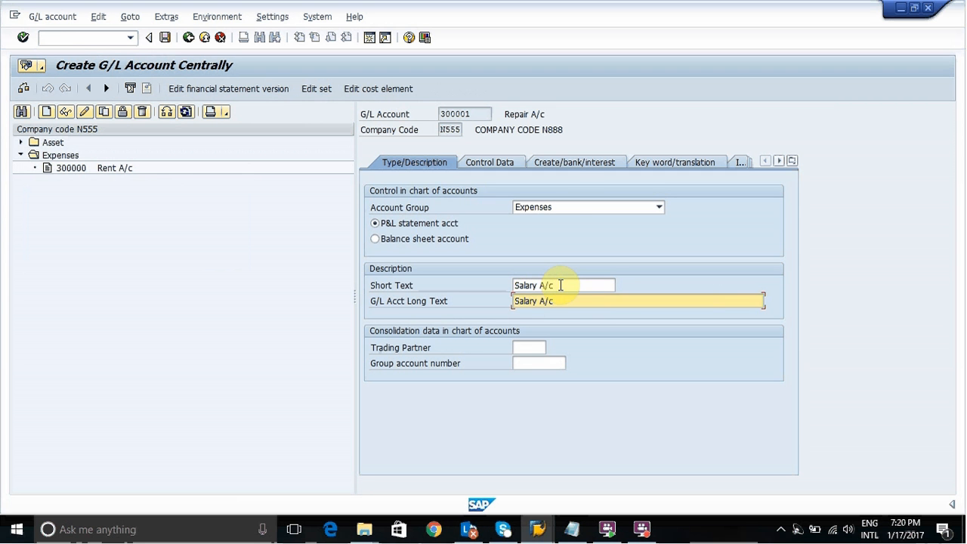
# Set the account's field status group to G001 and save the new G/L account
pyautogui.click(559, 160)
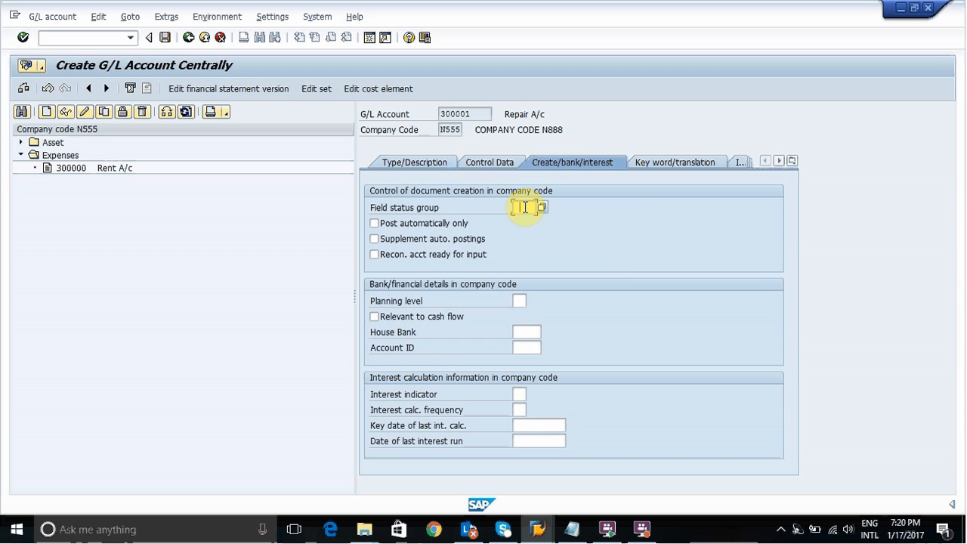
pyautogui.press('Down')
pyautogui.press('Return')
pyautogui.press('Return')
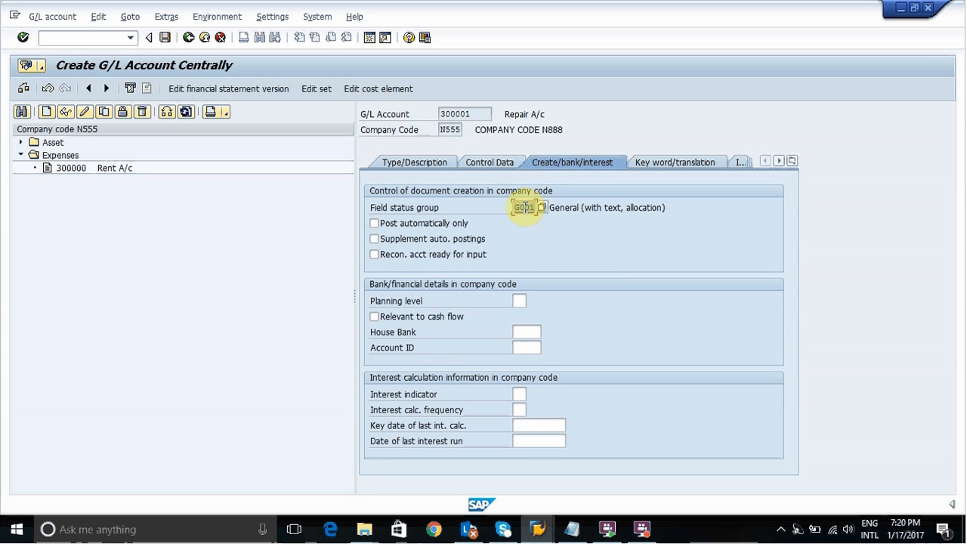
pyautogui.hotkey('ctrl', 's')
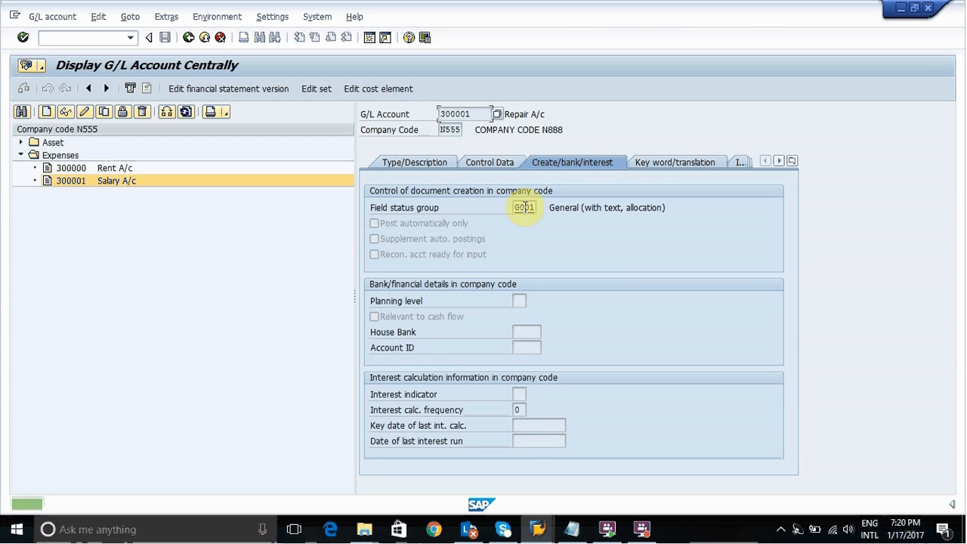
# Switch to the Notepad notes and add the line "6.CONVERSION OF SALARY ACCOUNT INTO PRIMARY COST ELEMENT (KA01)"
pyautogui.click(580, 530)
pyautogui.press('Return')
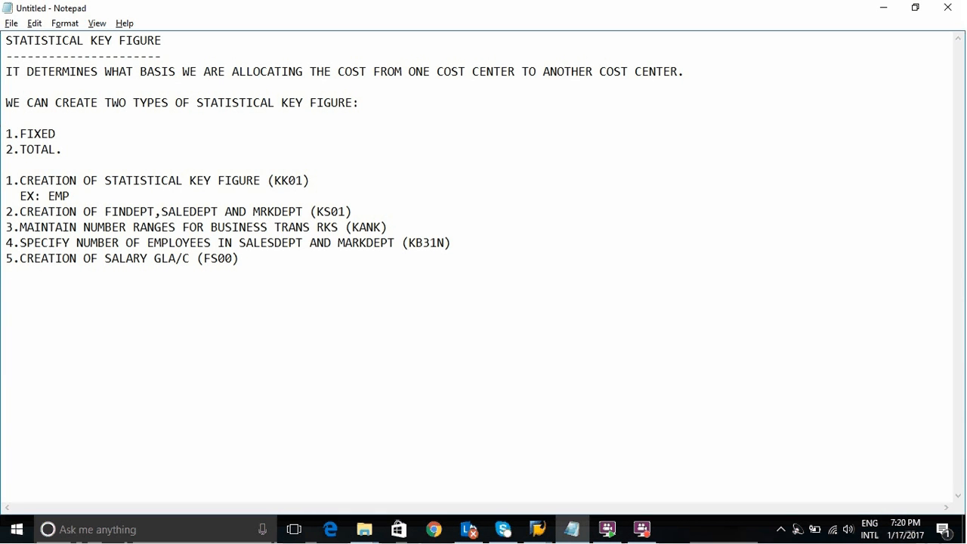
pyautogui.write('6.conversion')
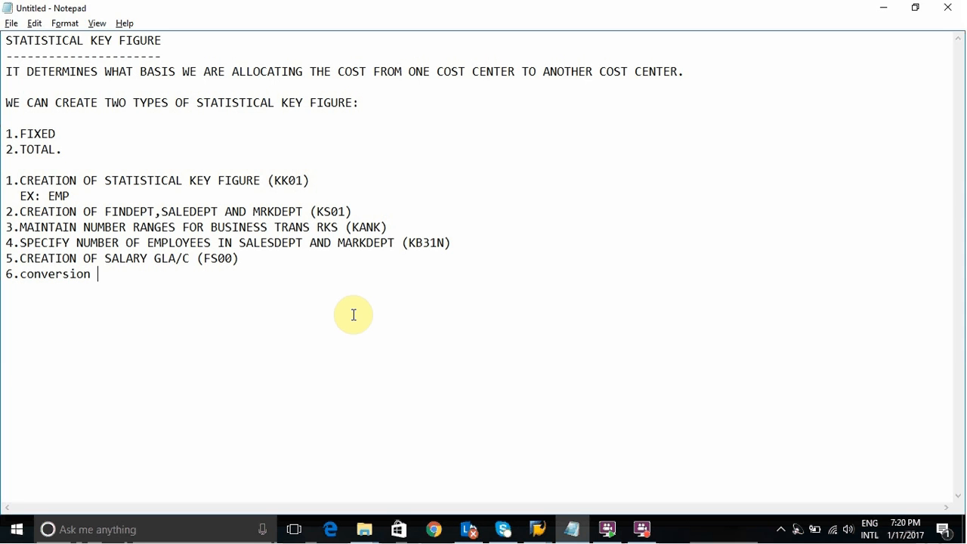
pyautogui.press('BackSpace')
pyautogui.press('BackSpace')
pyautogui.press('BackSpace')
pyautogui.press('BackSpace')
pyautogui.press('BackSpace')
pyautogui.press('BackSpace')
pyautogui.press('BackSpace')
pyautogui.press('BackSpace')
pyautogui.press('BackSpace')
pyautogui.press('BackSpace')
pyautogui.press('BackSpace')
pyautogui.write('CO')
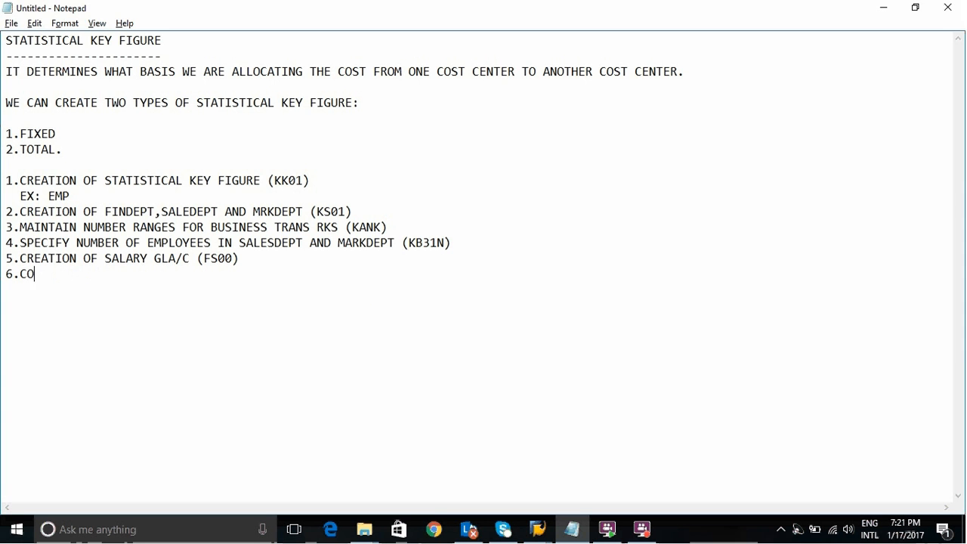
pyautogui.write('NVERSION OF SAL')
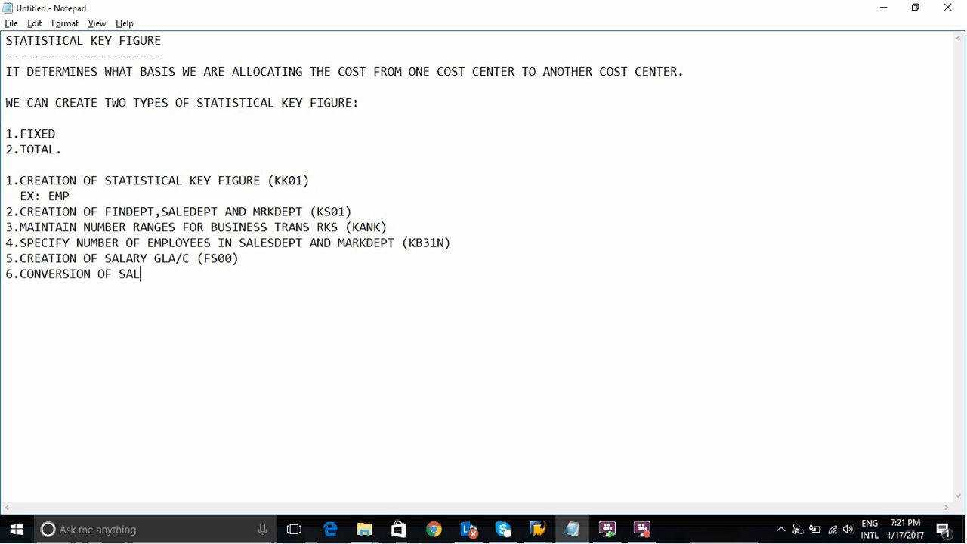
pyautogui.write('ARY ACCOUNT INT')
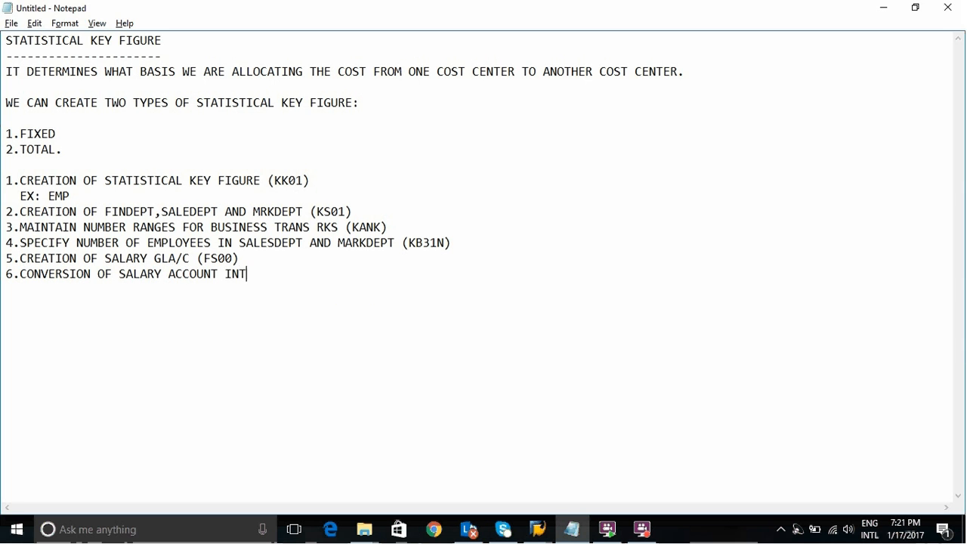
pyautogui.write('O PRIMARY COST E')
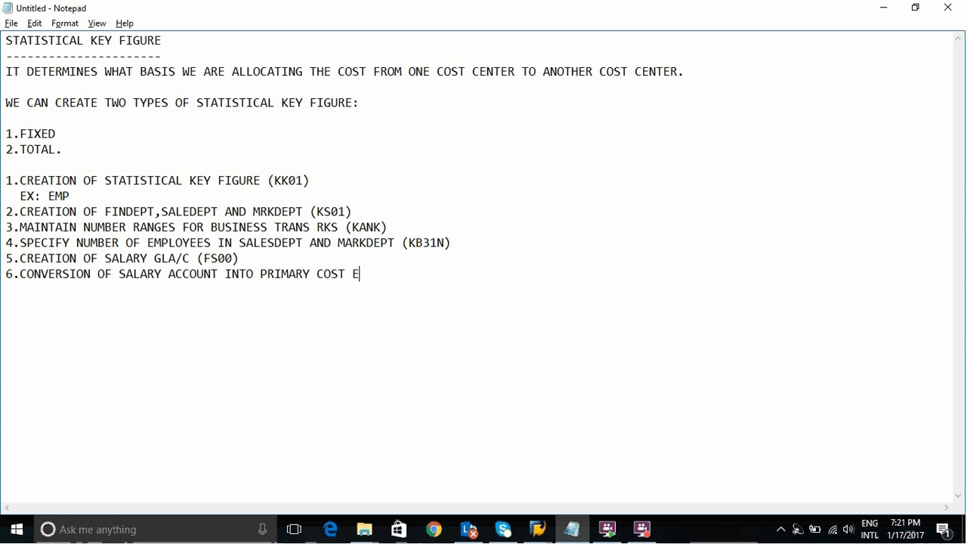
pyautogui.write('LEMENT (KA01)')
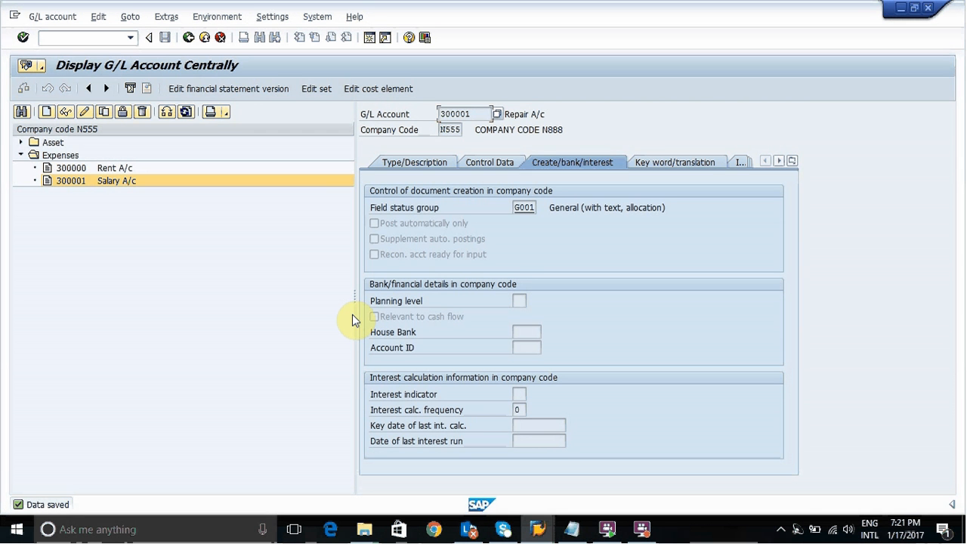
# Switch back to SAP and create a cost element for Salary A/c with cost element category 1, saving it
pyautogui.click(378, 89)
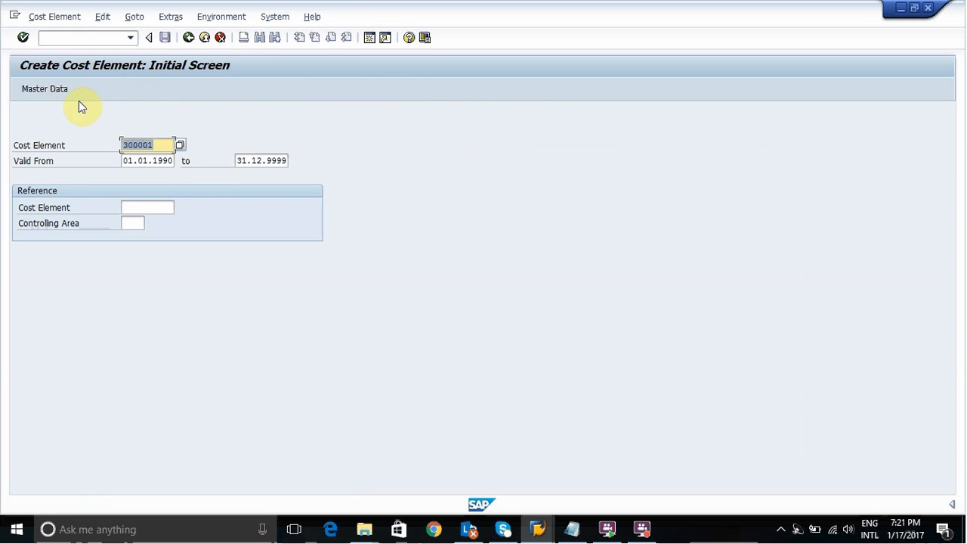
pyautogui.click(59, 94)
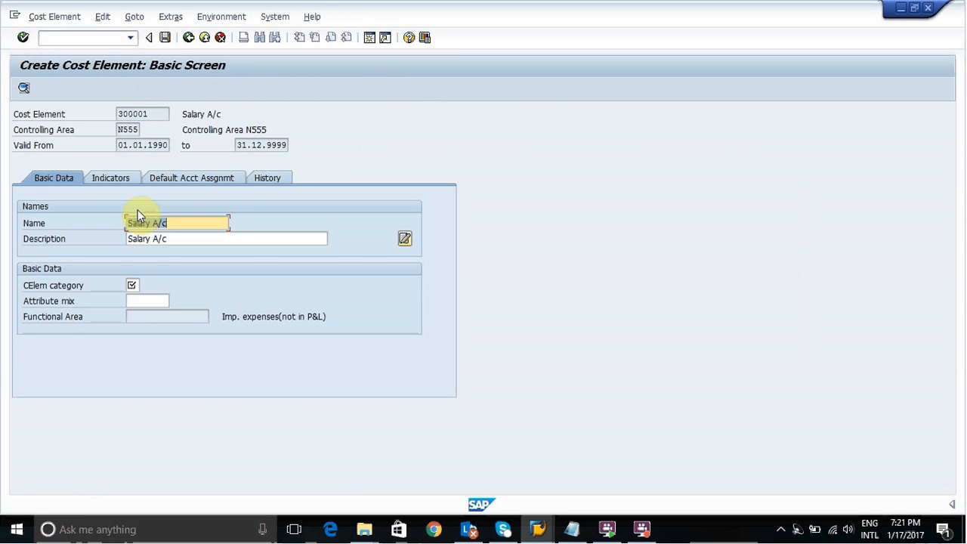
pyautogui.click(134, 285)
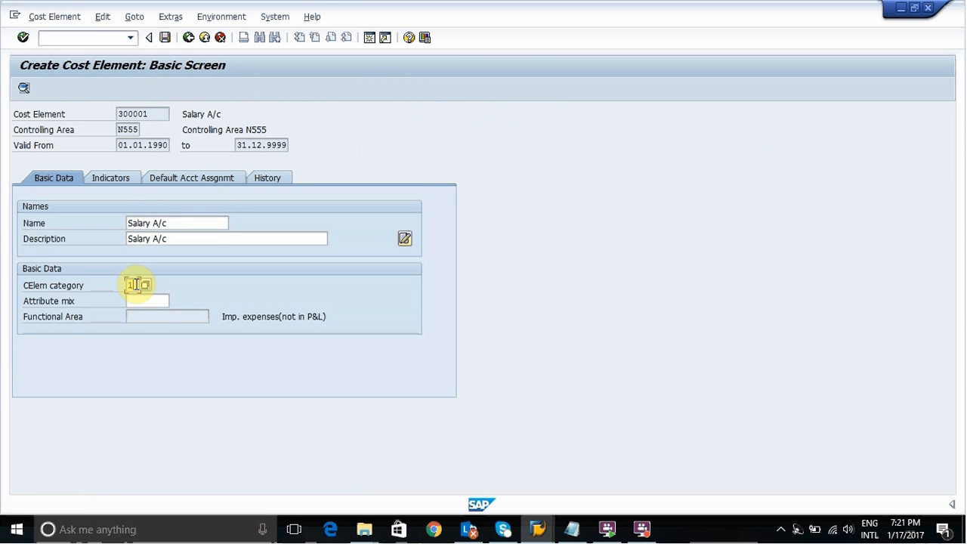
pyautogui.hotkey('ctrl', 's')
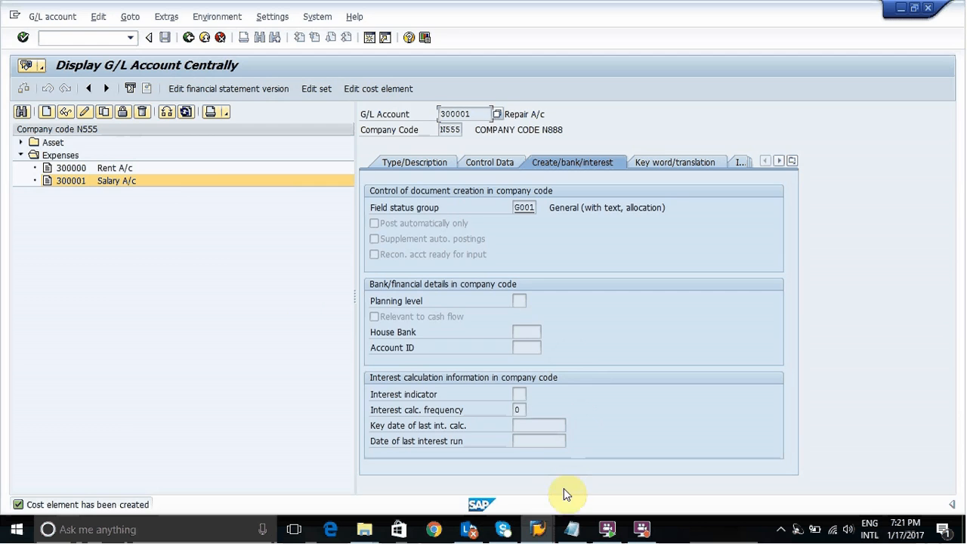
# Switch to the Notepad notes and add the line "7.POSTING OF SALARY IN FINDEPT (F-02)"
pyautogui.click(572, 529)
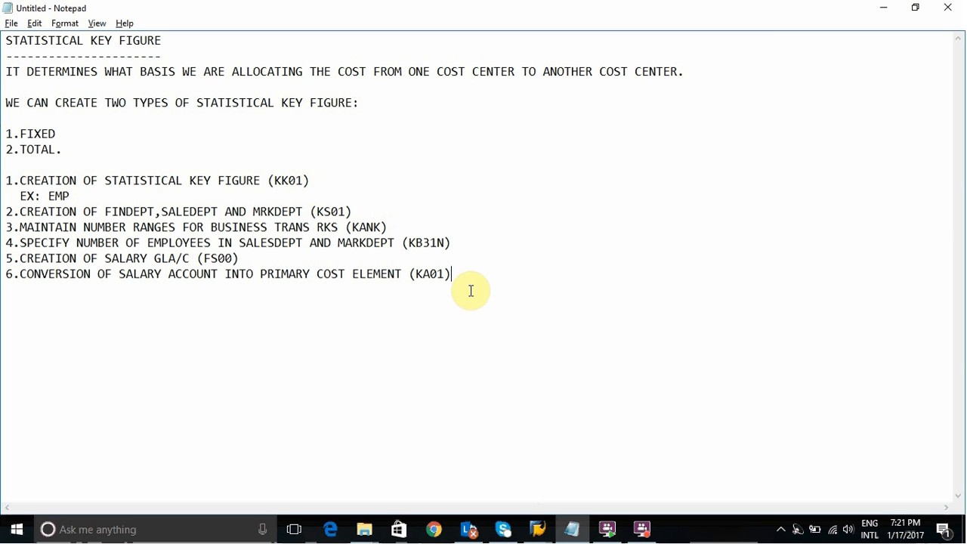
pyautogui.press('Return')
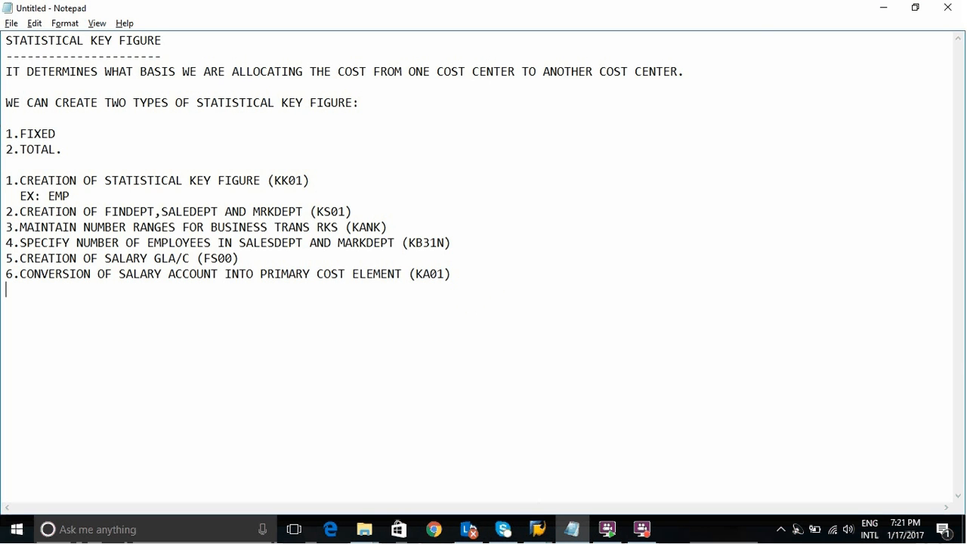
pyautogui.write('7.POSTING OF S')
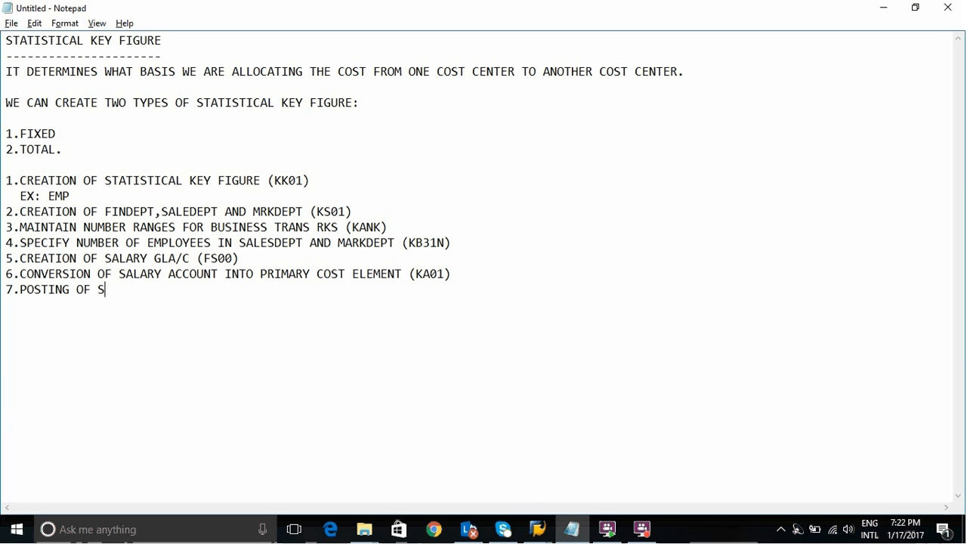
pyautogui.write('ALARY IN FIN')
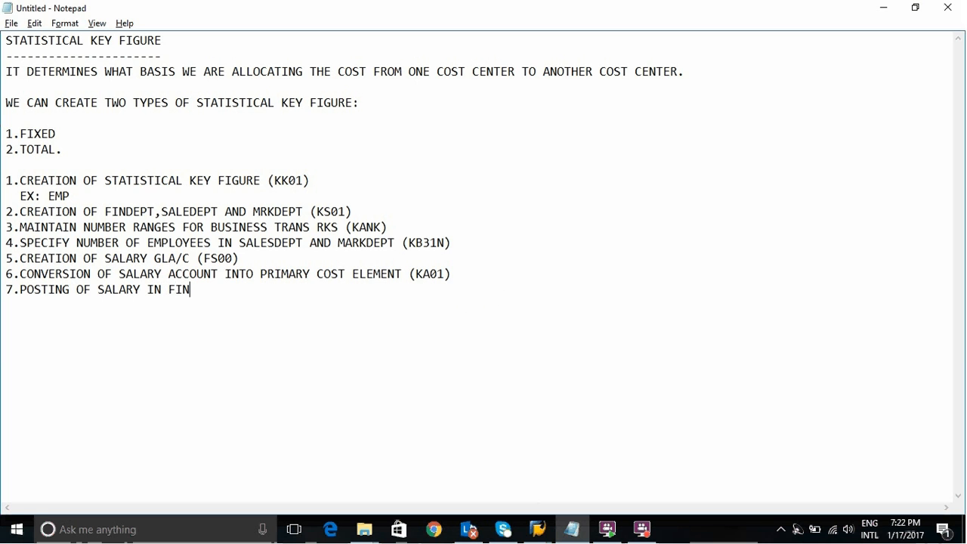
pyautogui.write('DEPT (F-02)')
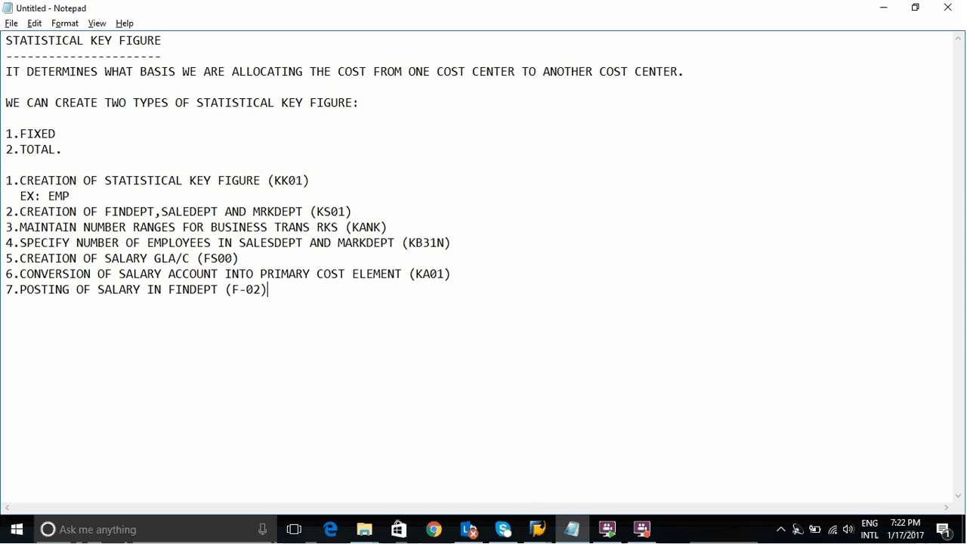
# Switch to SAP's G/L account session, start transaction F-02 and set the document date to 17.01.2017
pyautogui.moveTo(538, 537)
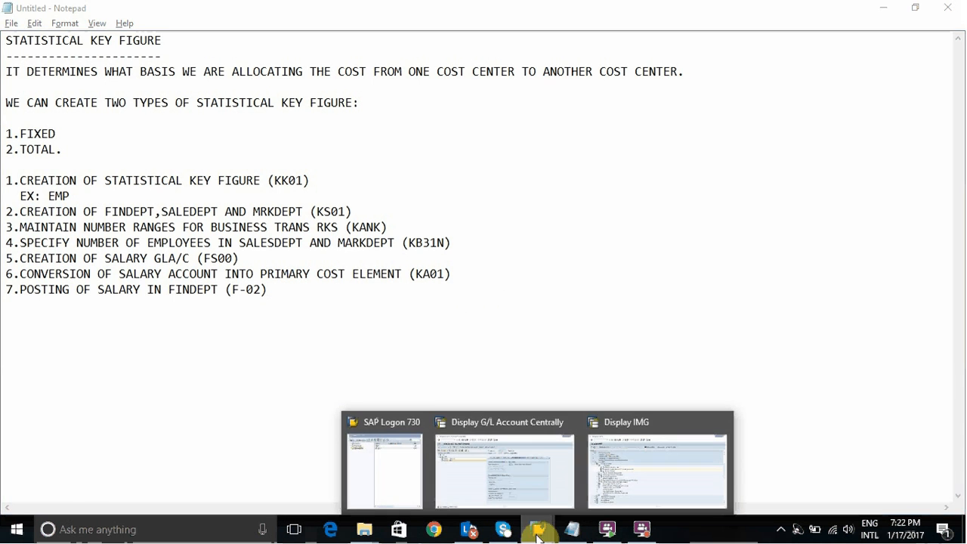
pyautogui.click(552, 465)
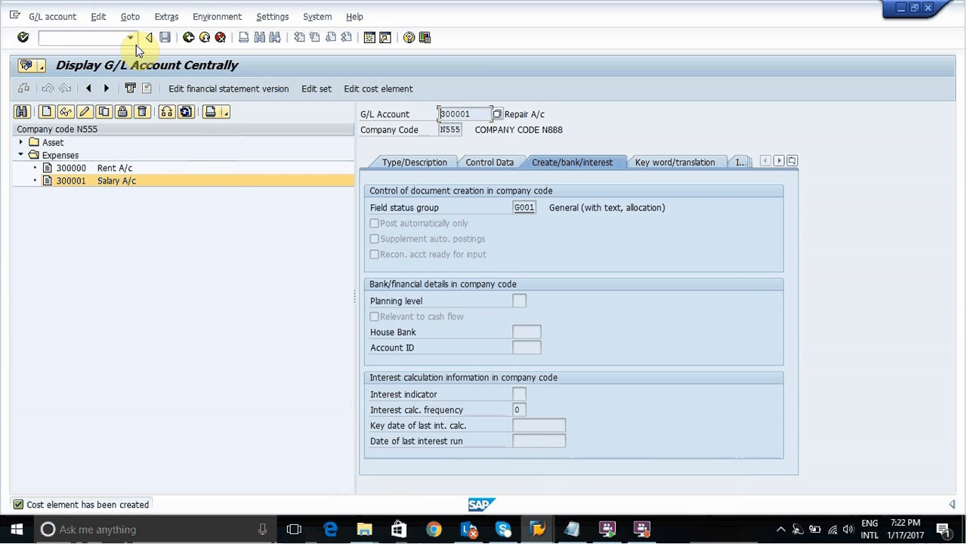
pyautogui.click(108, 37)
pyautogui.write('/nfs00')
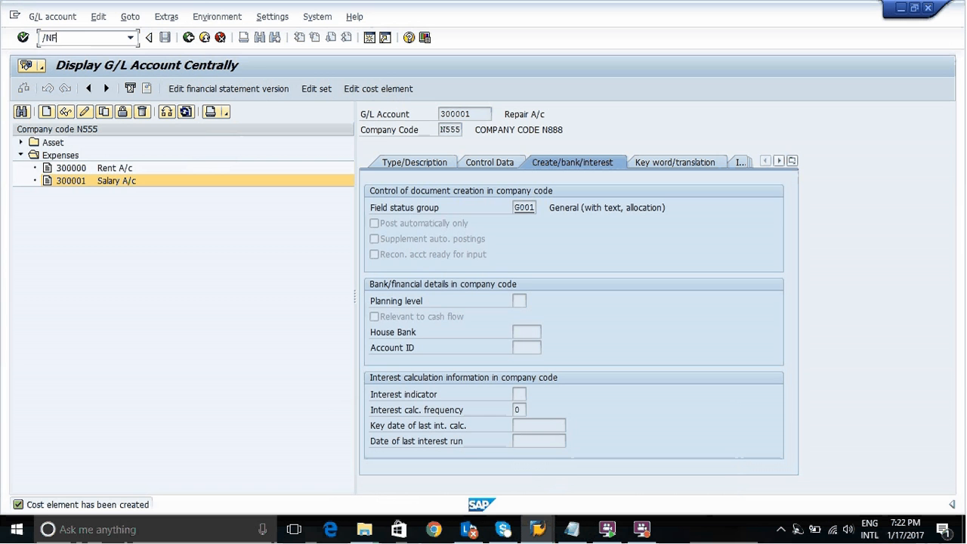
pyautogui.press('Return')
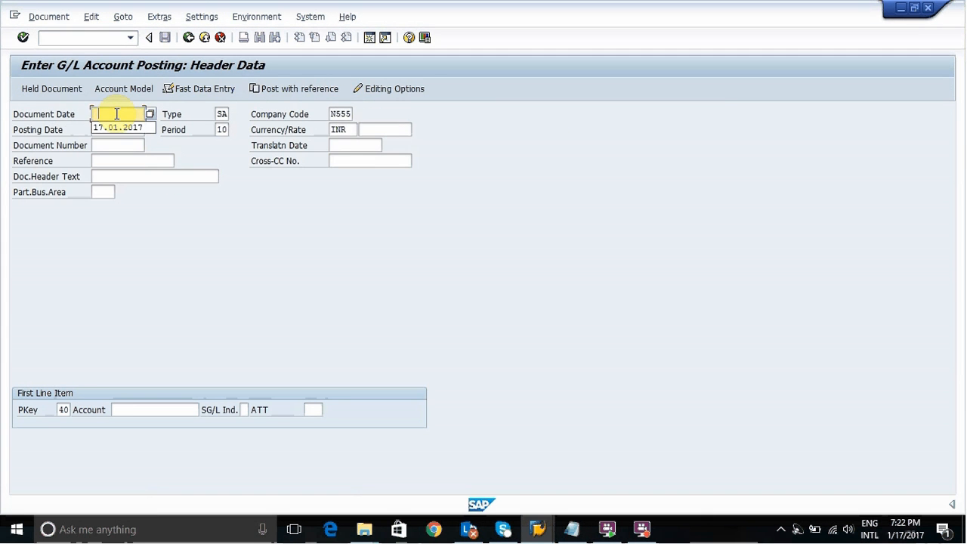
pyautogui.write('17.01.2017')
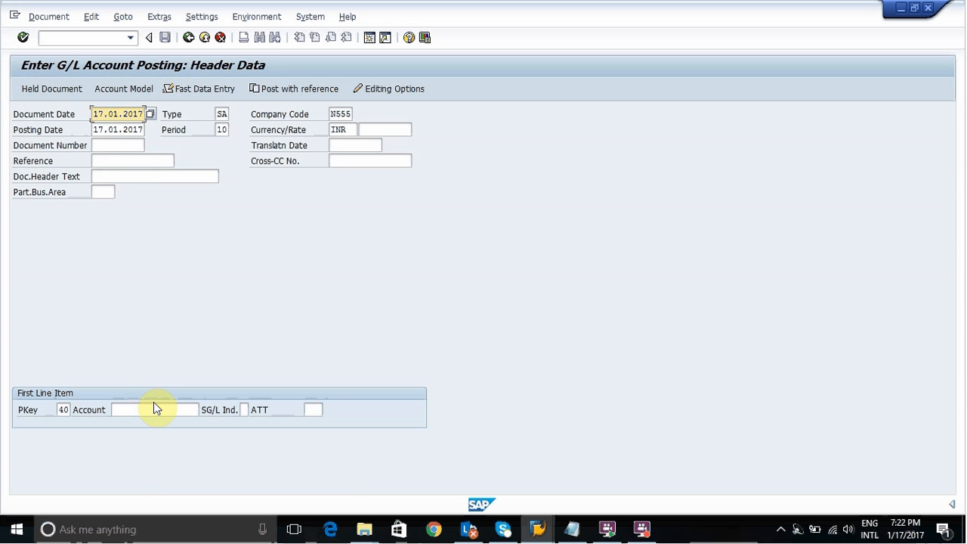
# Choose Salary A/c as the account of the first line item with posting key 40 and continue to its item details
pyautogui.click(154, 404)
pyautogui.click(204, 410)
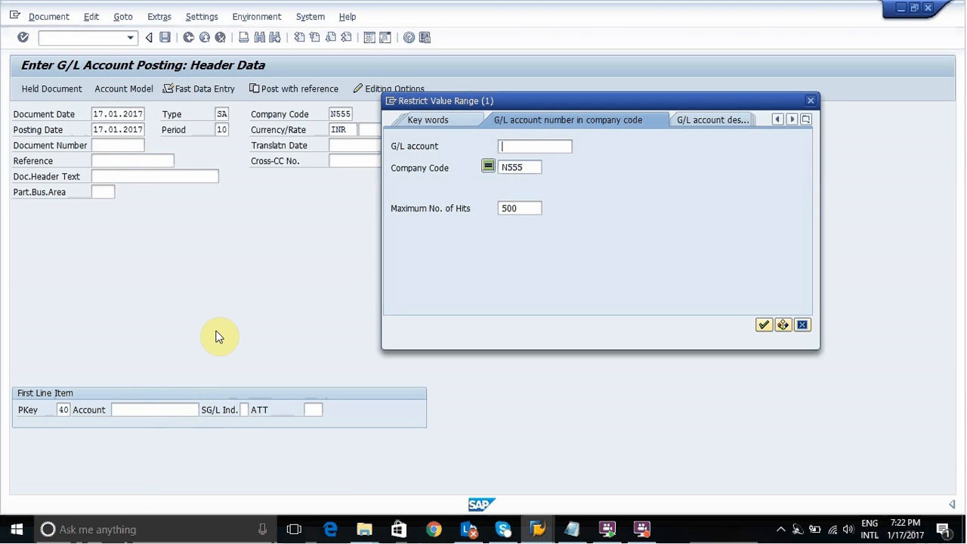
pyautogui.press('Return')
pyautogui.doubleClick(484, 116)
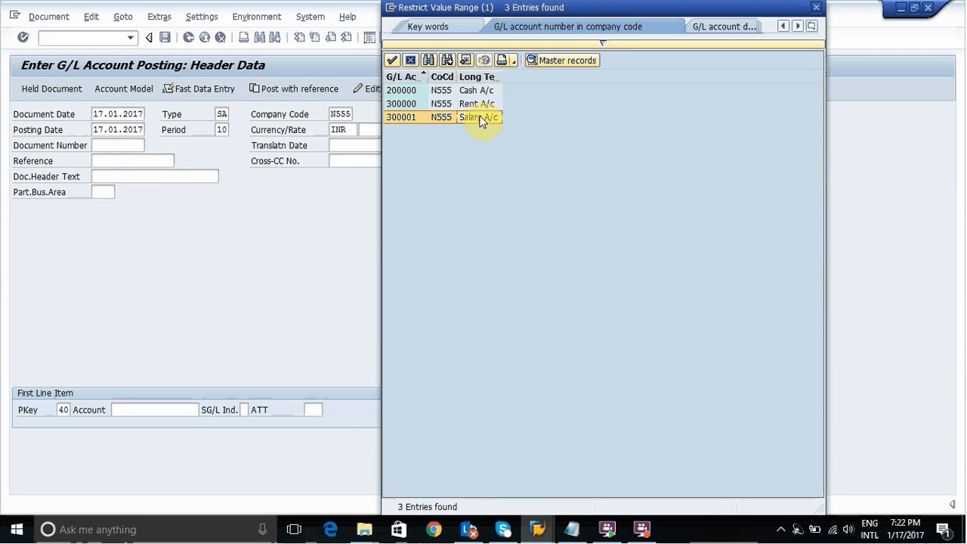
pyautogui.press('Return')
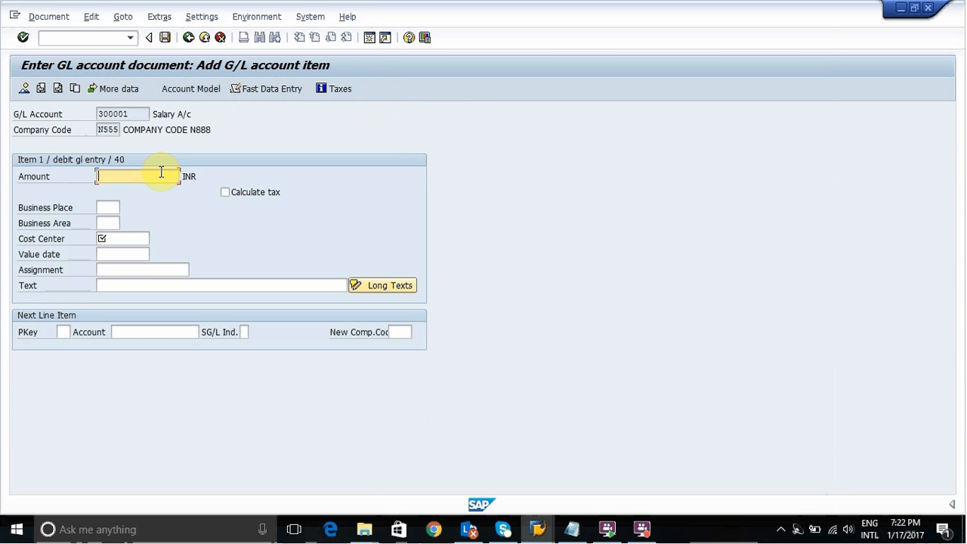
# Enter 500000 as the Salary A/c line item's amount and assign it to the FINDEPT cost center
pyautogui.write('500000')
pyautogui.click(130, 239)
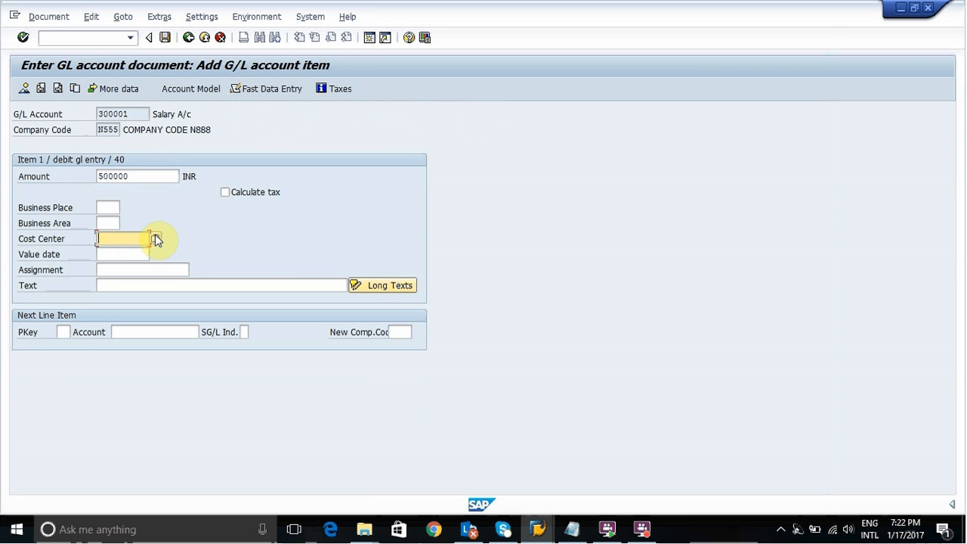
pyautogui.click(155, 238)
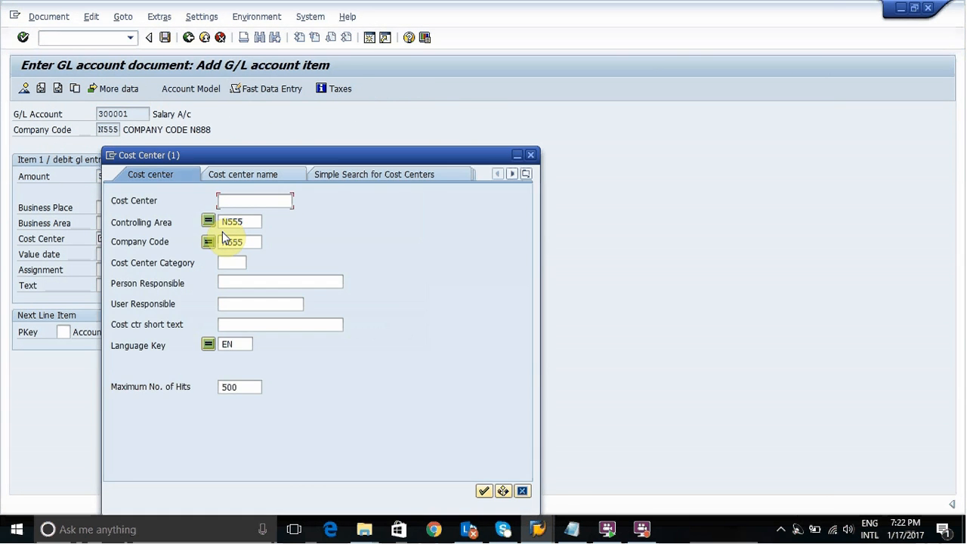
pyautogui.press('Return')
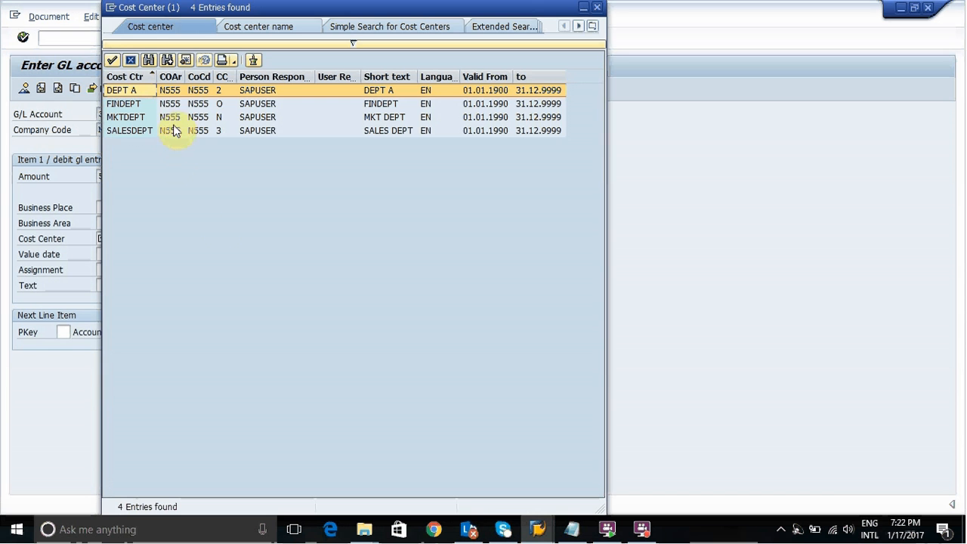
pyautogui.doubleClick(179, 105)
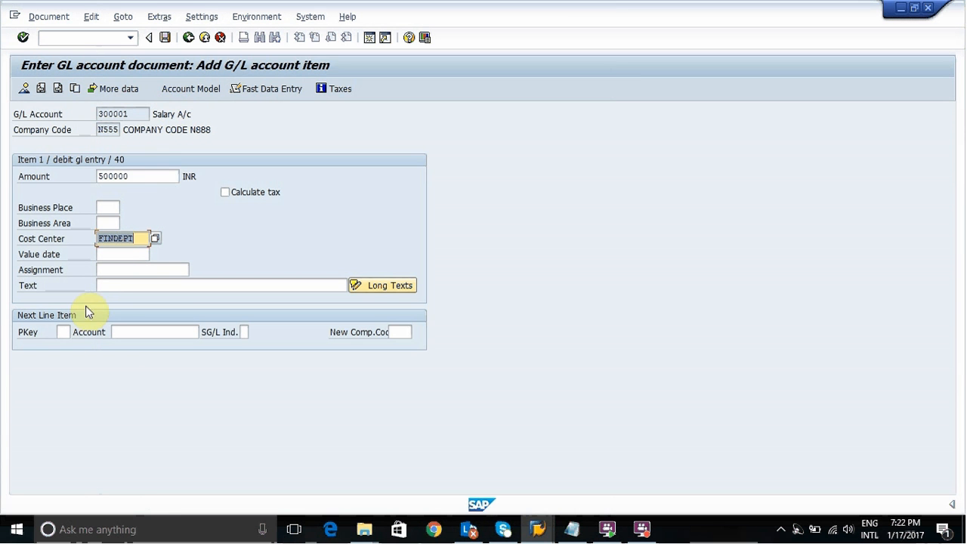
# Set the next line item to posting key 50 with Cash A/c as the account, and try to continue to it
pyautogui.click(69, 330)
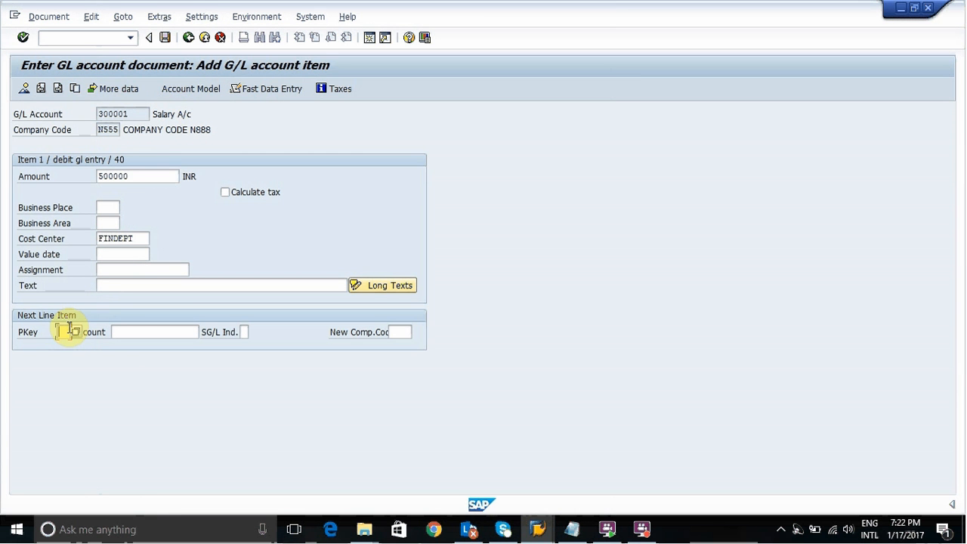
pyautogui.write('50')
pyautogui.click(143, 331)
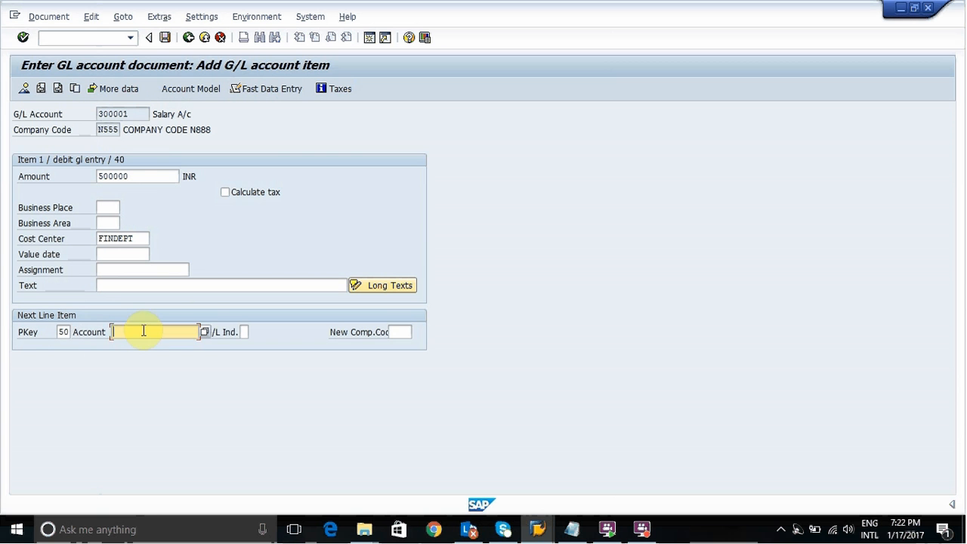
pyautogui.click(205, 333)
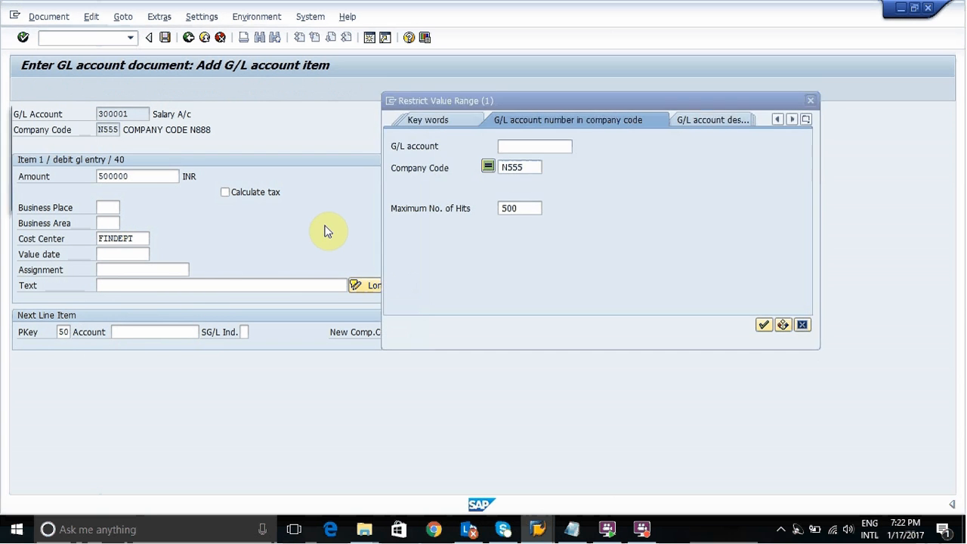
pyautogui.press('Return')
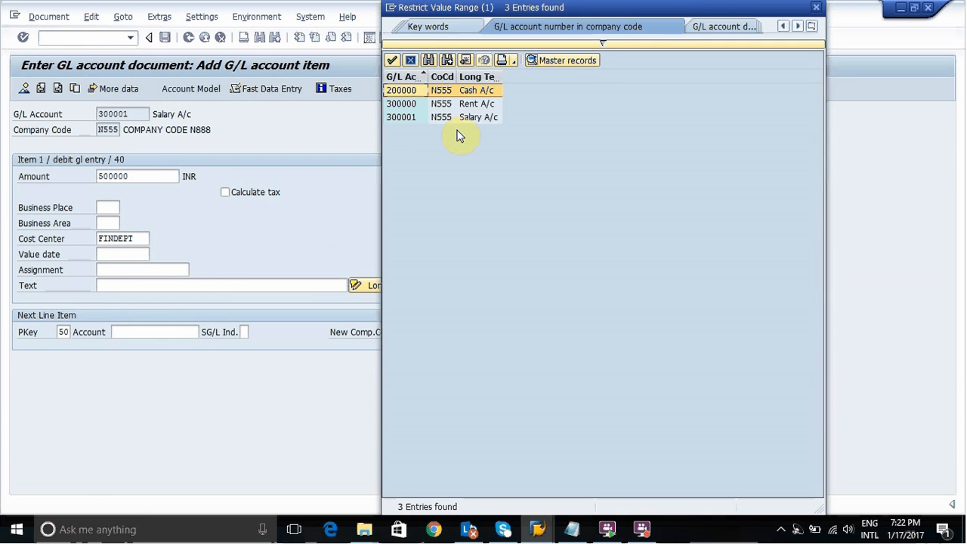
pyautogui.doubleClick(463, 90)
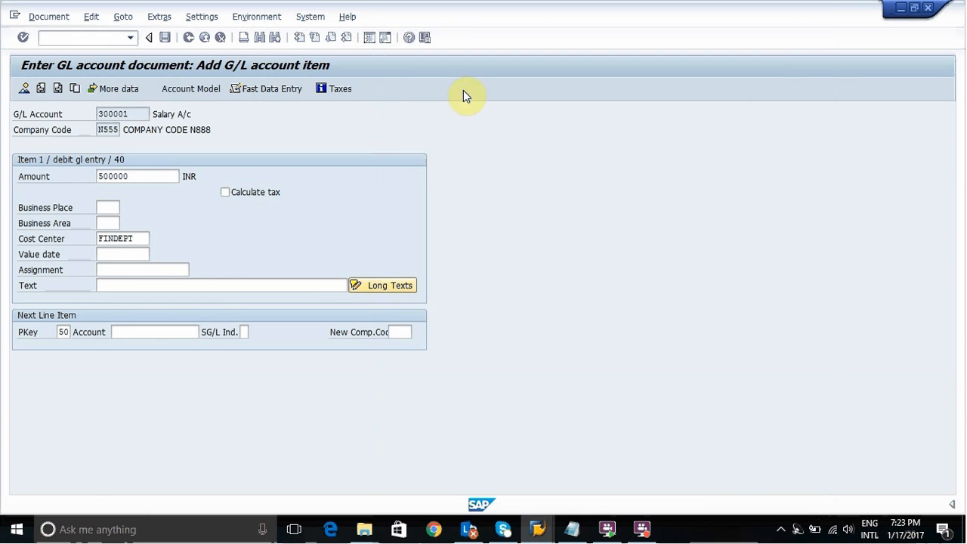
pyautogui.press('Return')
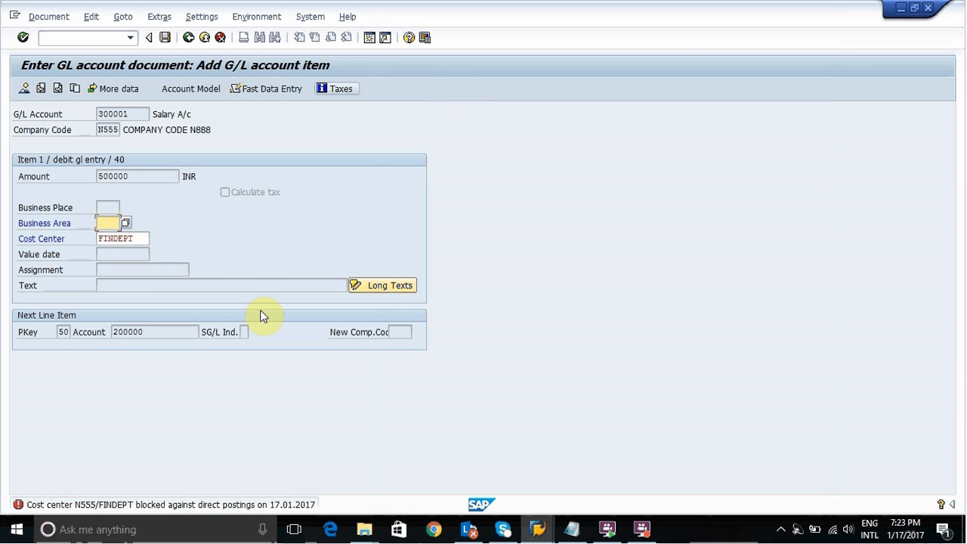
# Open a new SAP session, start transaction KS02 and open the FINDEPT cost center for changing
pyautogui.click(371, 37)
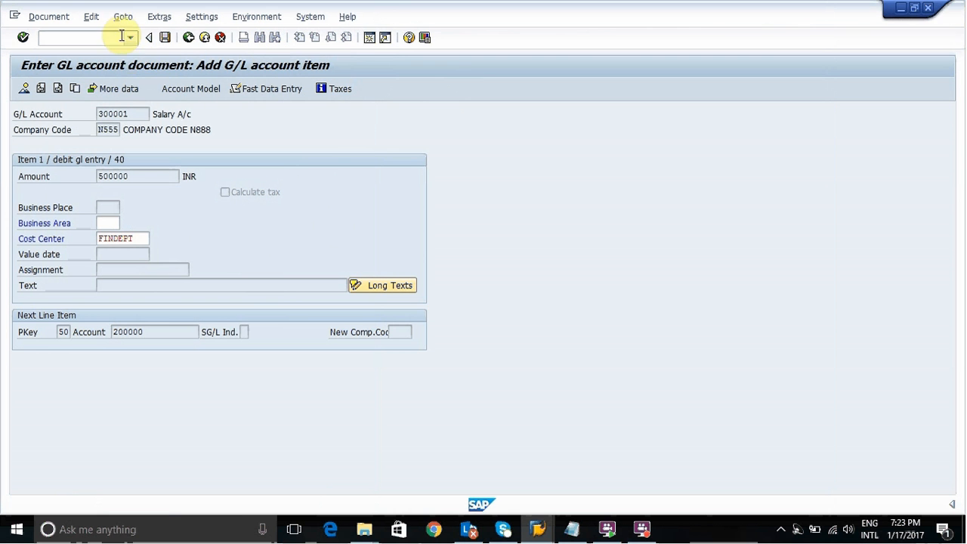
pyautogui.click(219, 37)
pyautogui.click(109, 38)
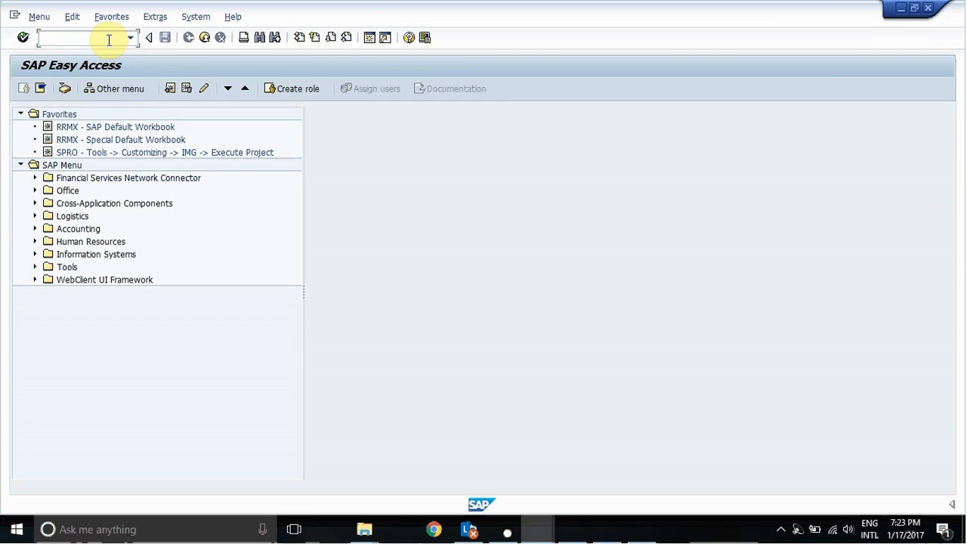
pyautogui.write('KS01')
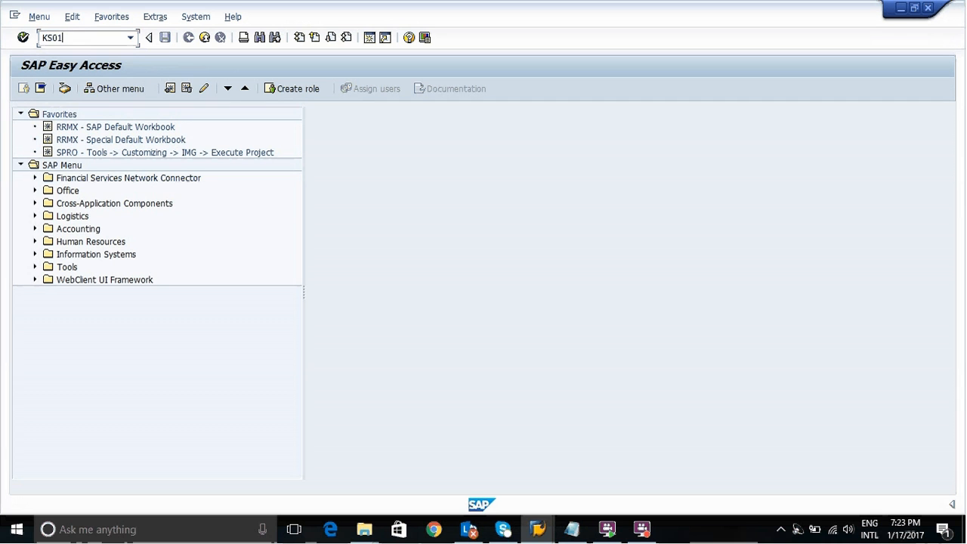
pyautogui.press('BackSpace')
pyautogui.write('2')
pyautogui.press('Return')
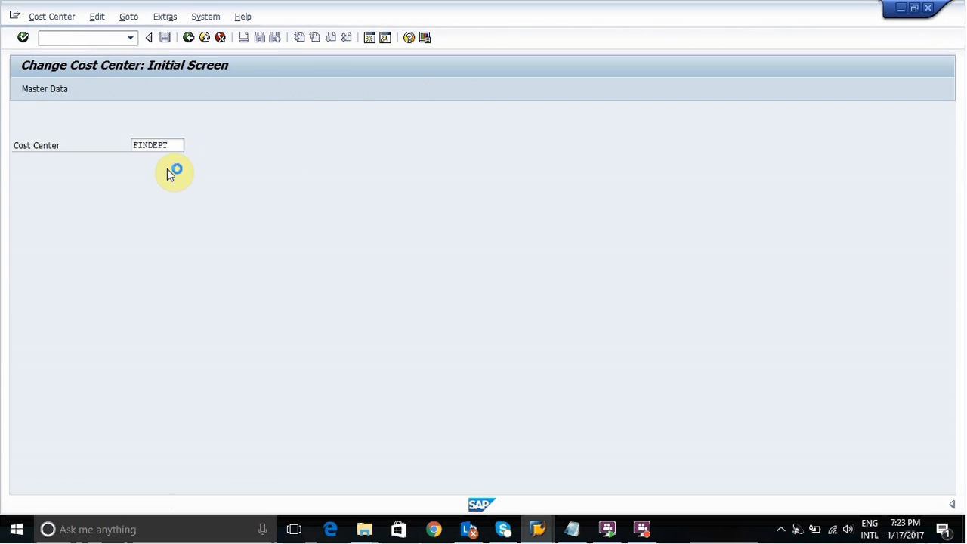
pyautogui.press('Return')
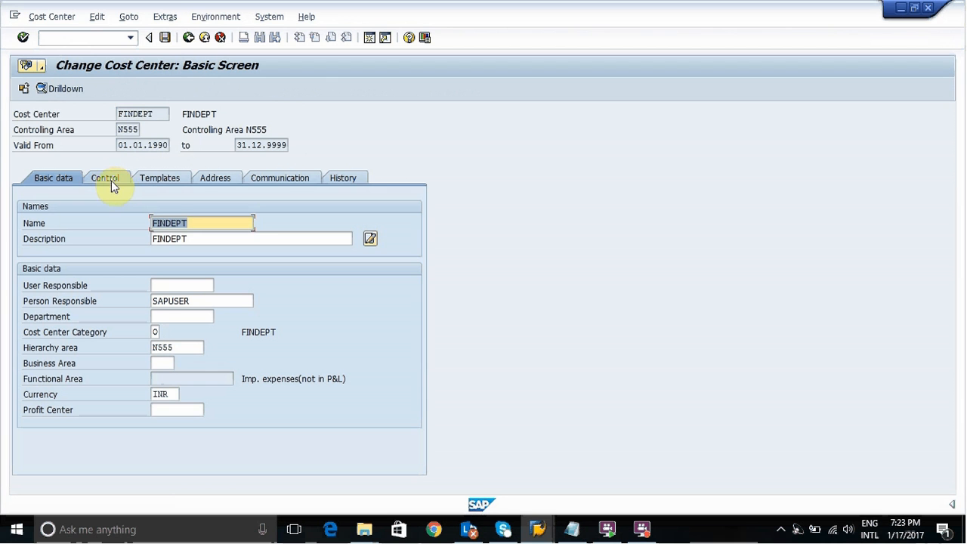
# Remove FINDEPT's locks on actual primary costs, actual secondary costs, actual revenues and plan revenues, and save the cost center
pyautogui.click(116, 182)
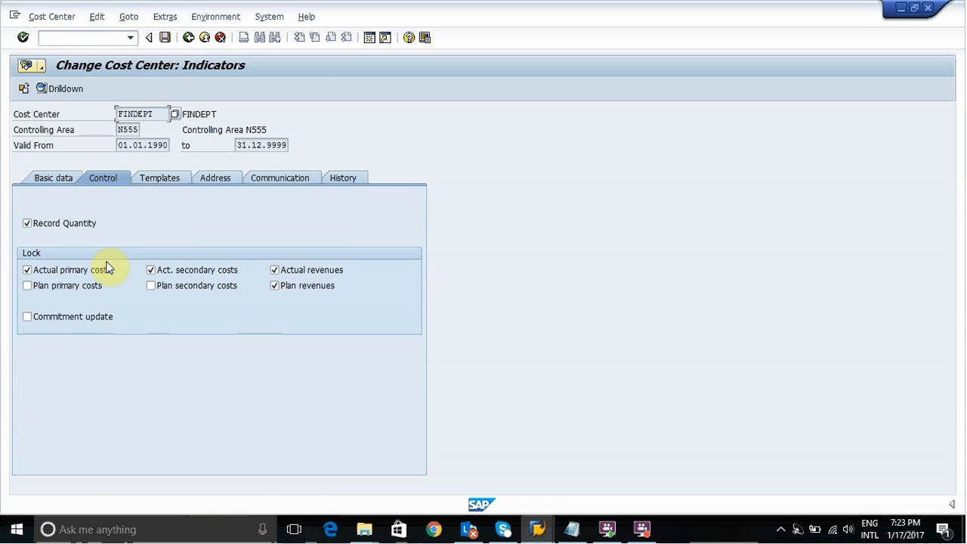
pyautogui.click(27, 270)
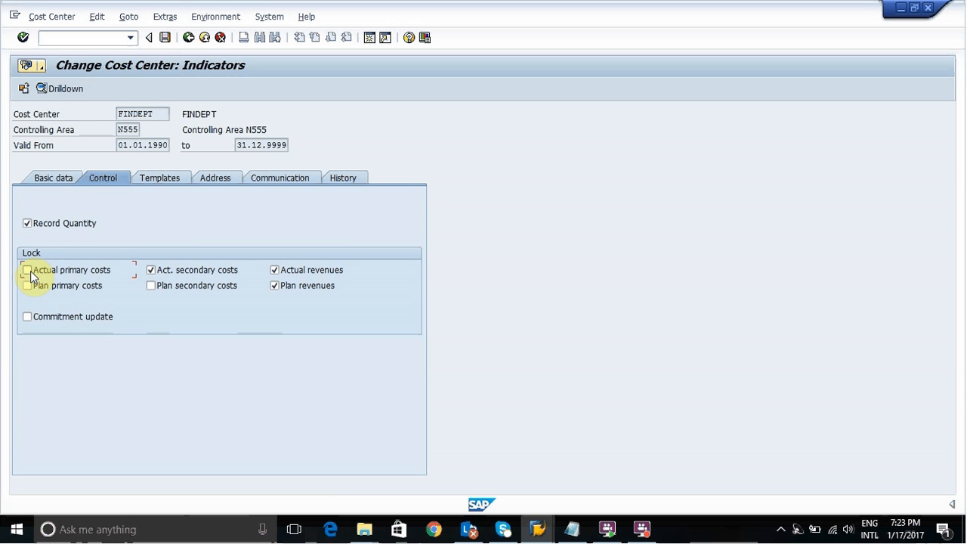
pyautogui.click(190, 270)
pyautogui.click(275, 270)
pyautogui.click(275, 286)
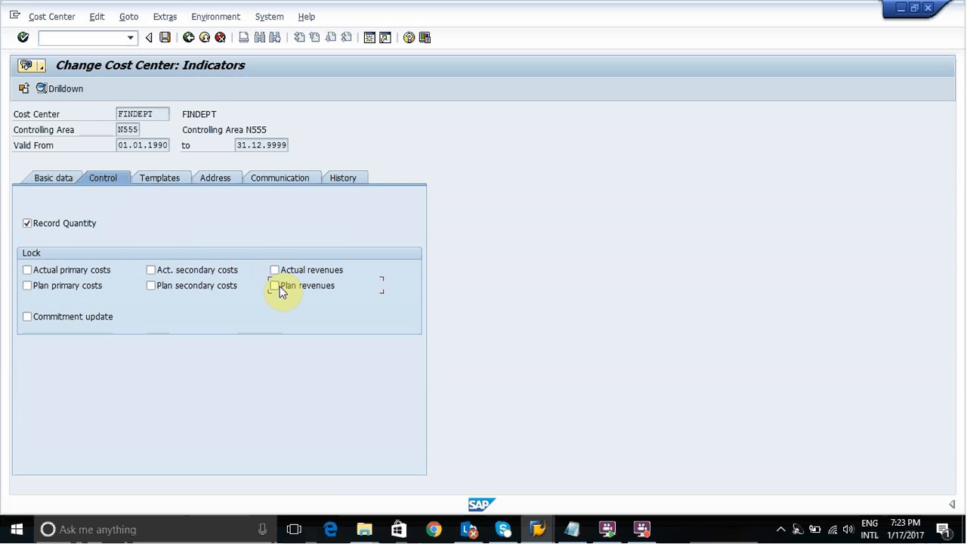
pyautogui.hotkey('ctrl', 's')
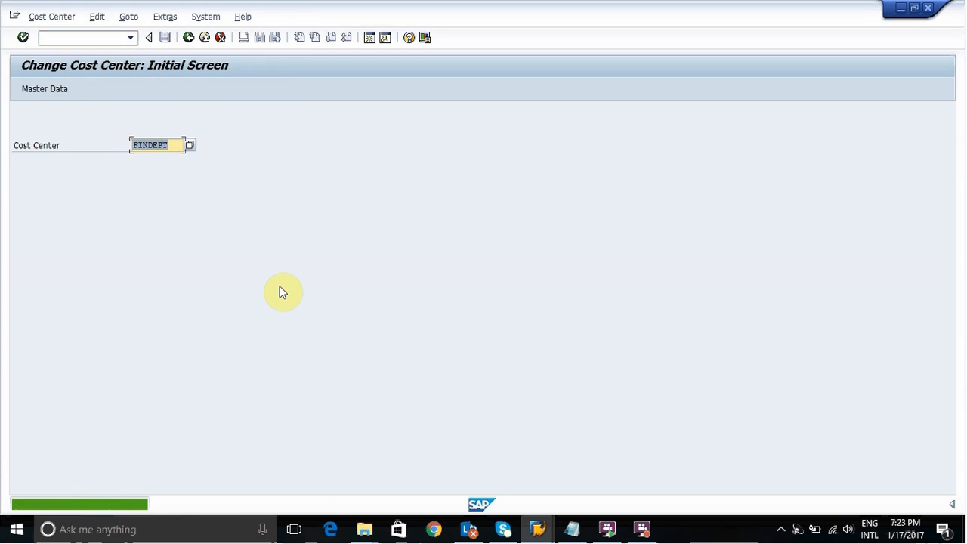
# Open the MKTDEPT cost center, check its lock indicators for costs and revenues, and save it
pyautogui.click(190, 144)
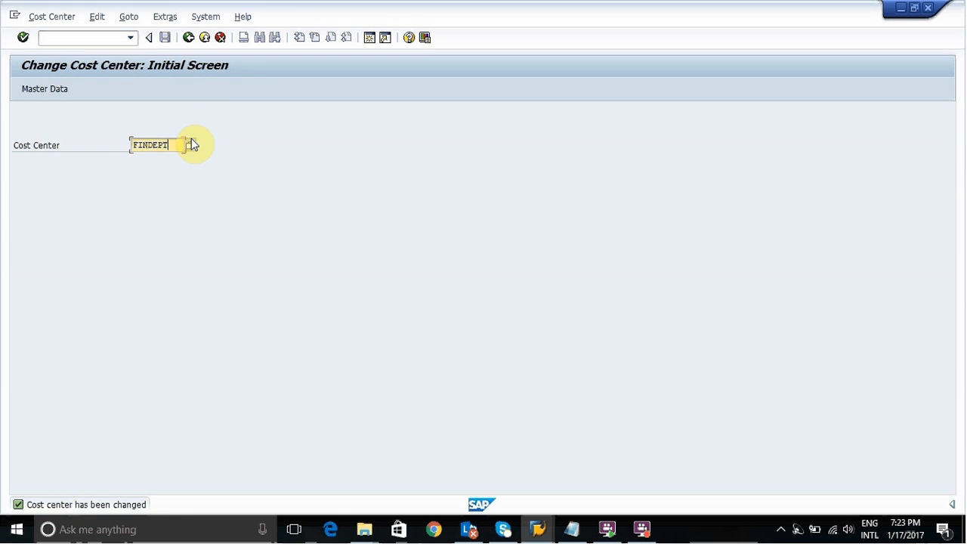
pyautogui.press('Return')
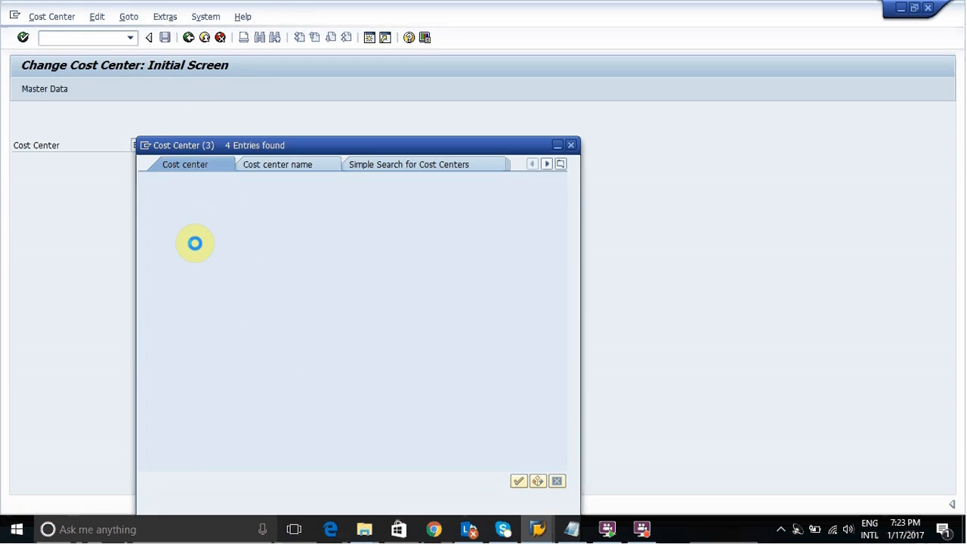
pyautogui.doubleClick(234, 116)
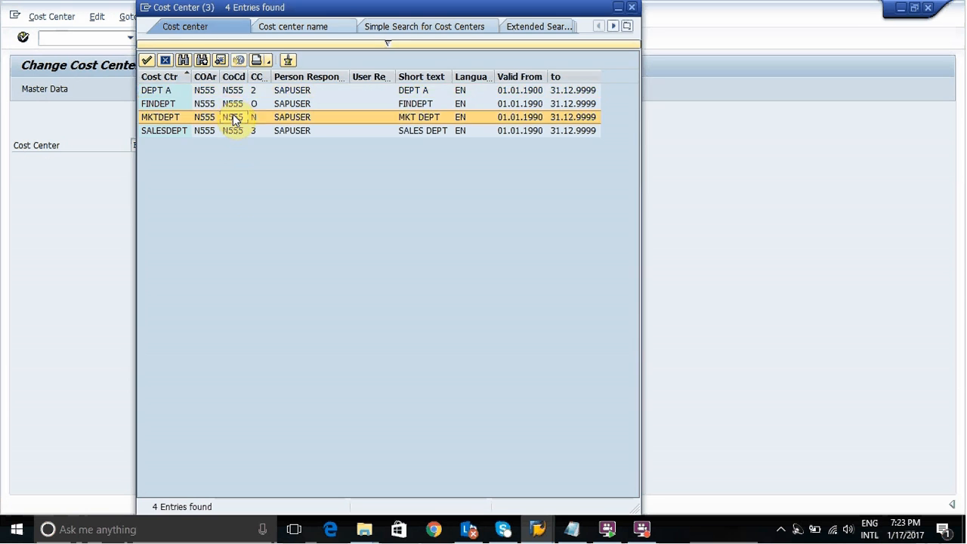
pyautogui.press('Return')
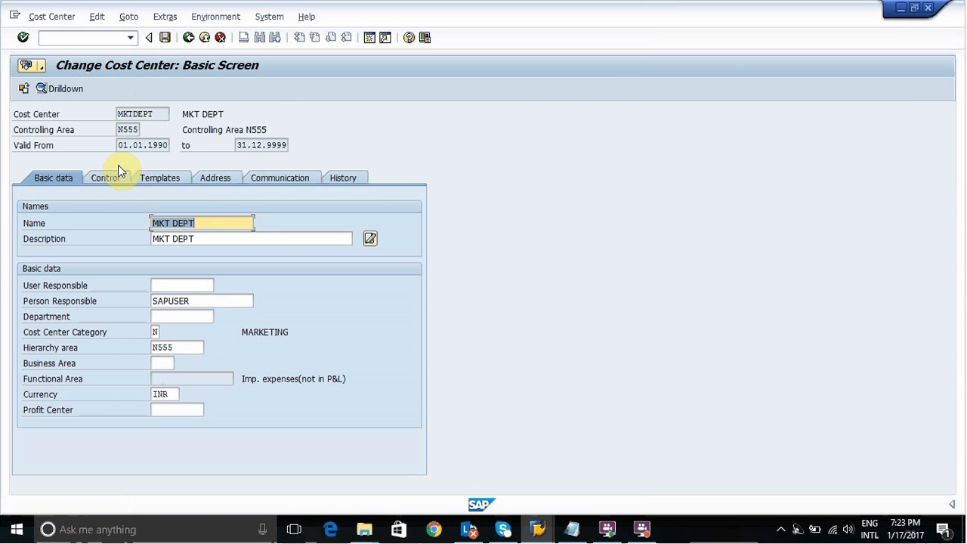
pyautogui.press('Return')
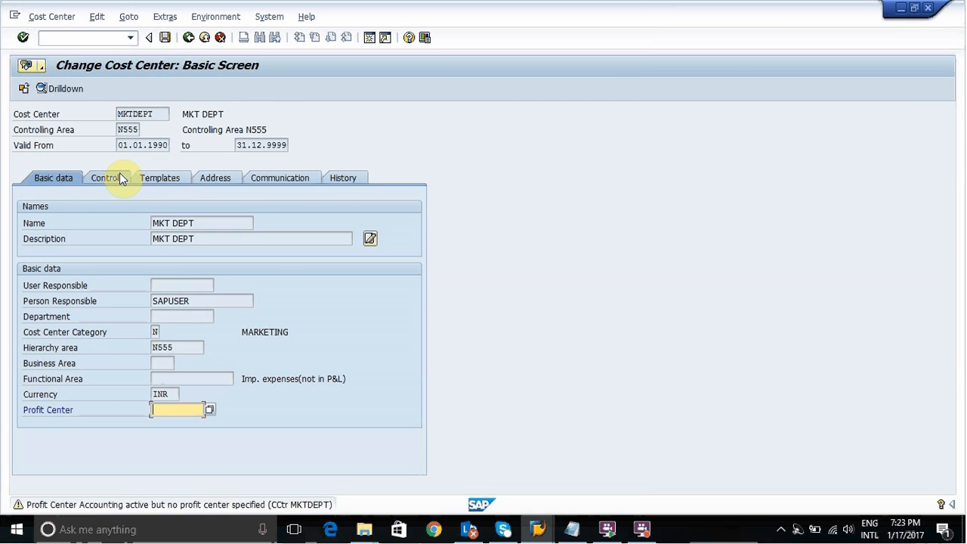
pyautogui.click(106, 179)
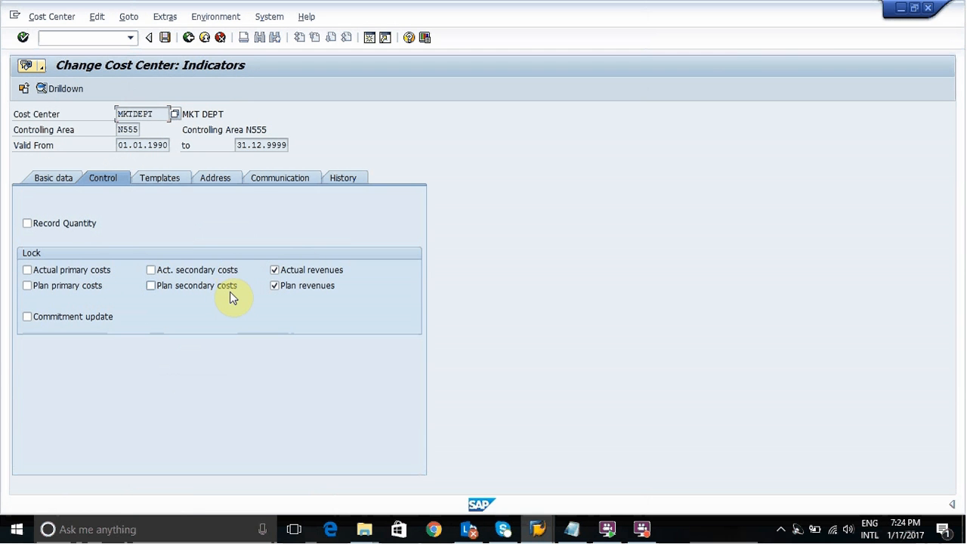
pyautogui.click(231, 271)
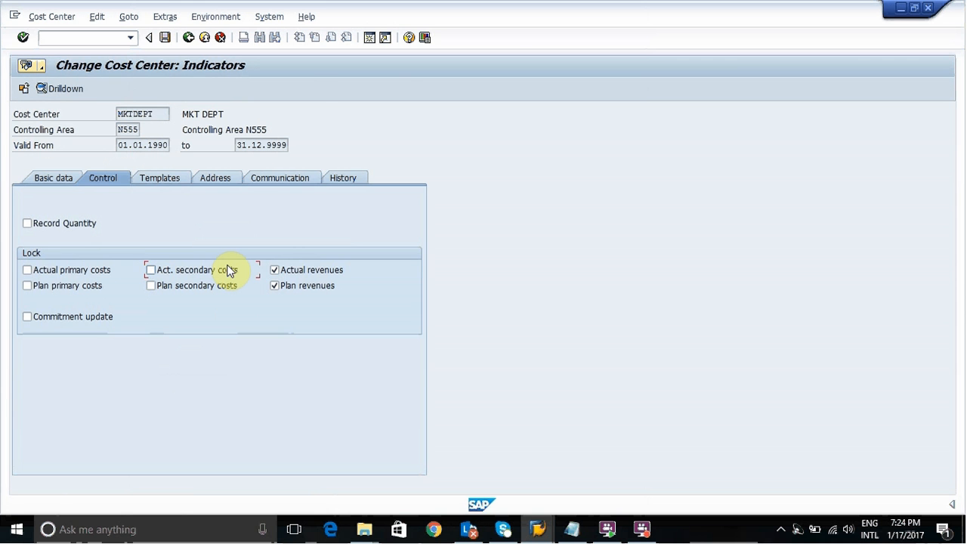
pyautogui.hotkey('ctrl', 's')
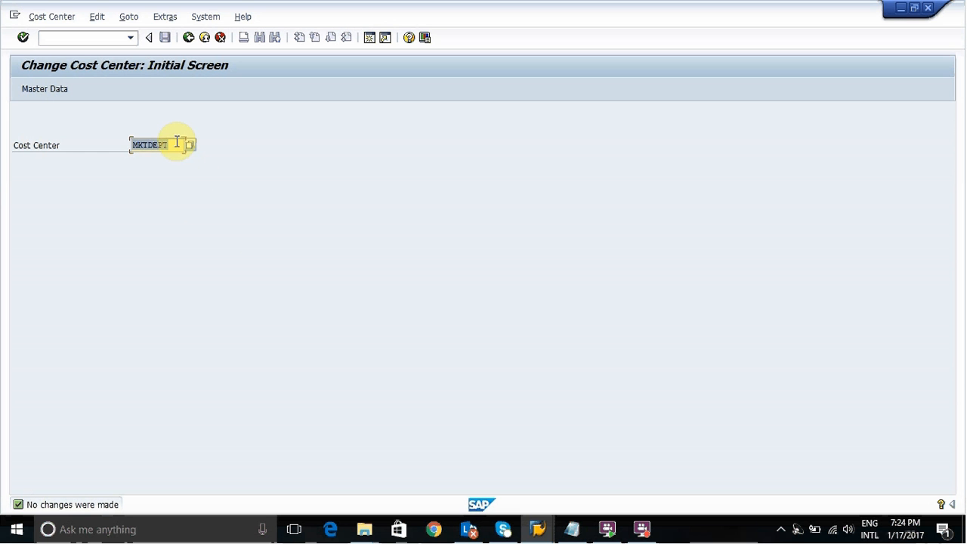
# Open the SALESDEPT cost center, remove its locks on actual primary and actual secondary costs, and save it
pyautogui.press('BackSpace')
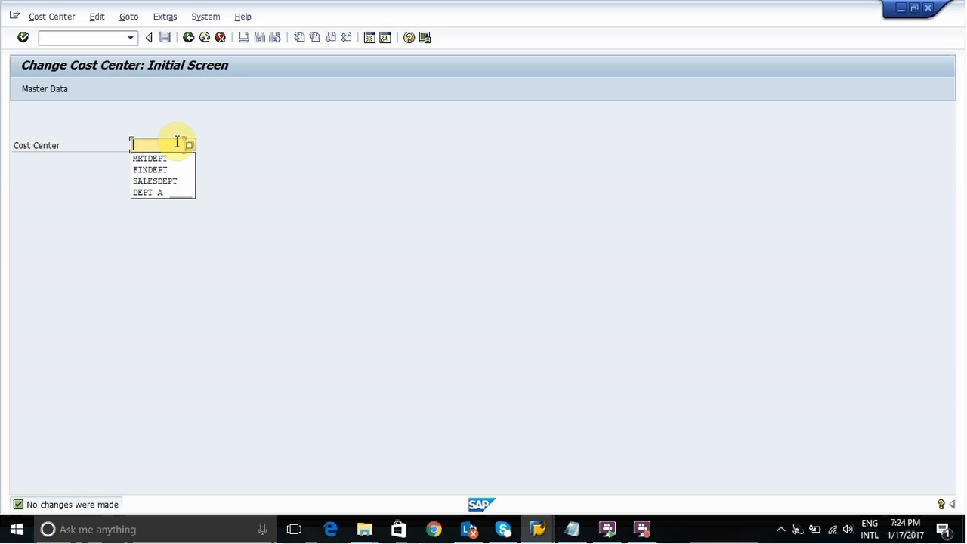
pyautogui.click(179, 181)
pyautogui.press('Return')
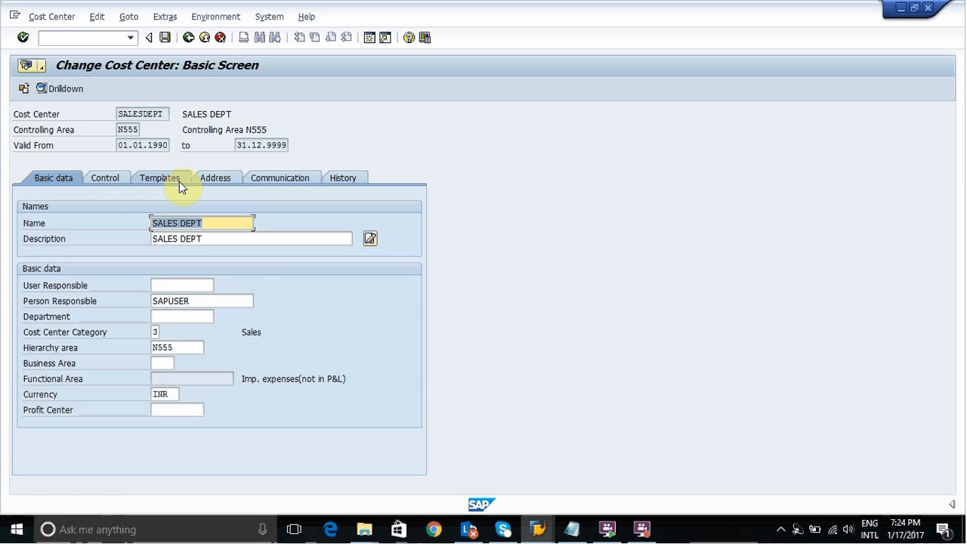
pyautogui.click(111, 177)
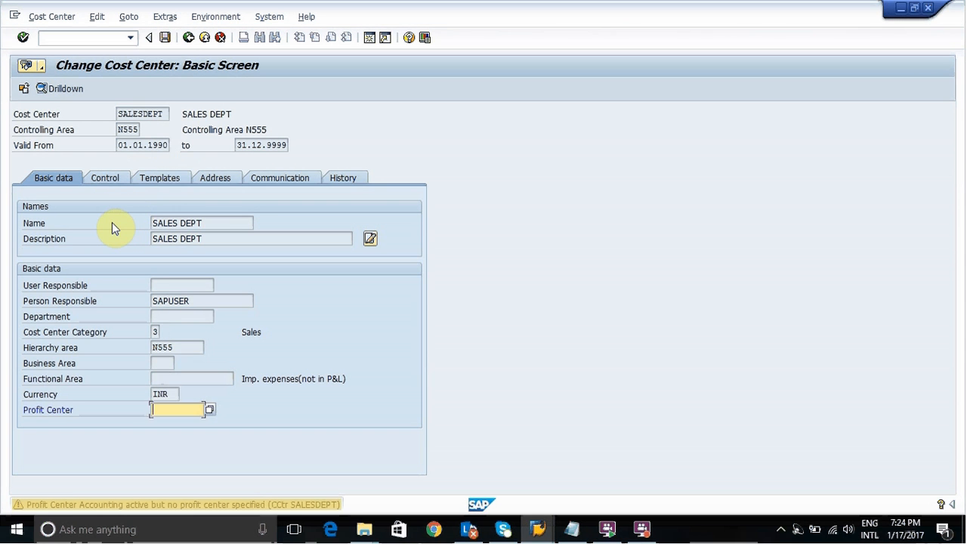
pyautogui.press('Return')
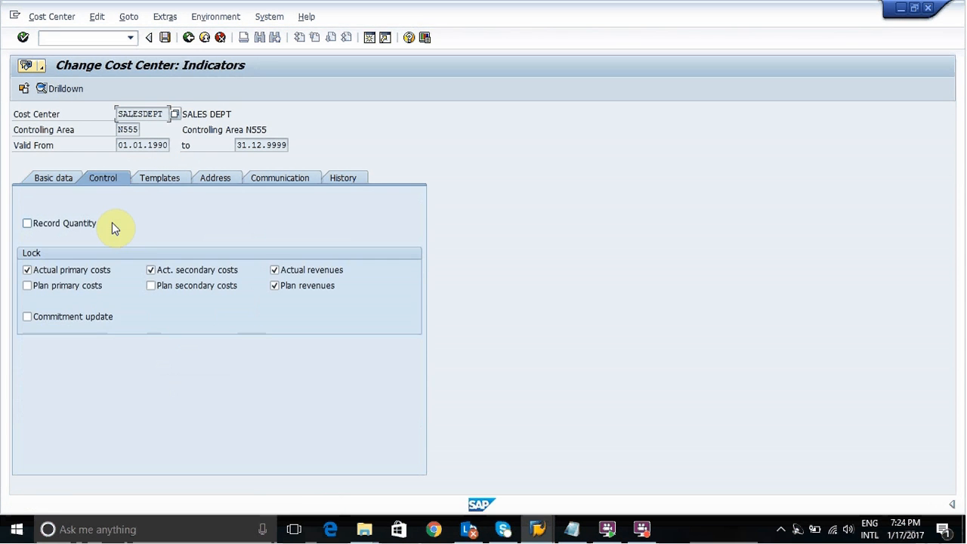
pyautogui.click(92, 273)
pyautogui.click(159, 272)
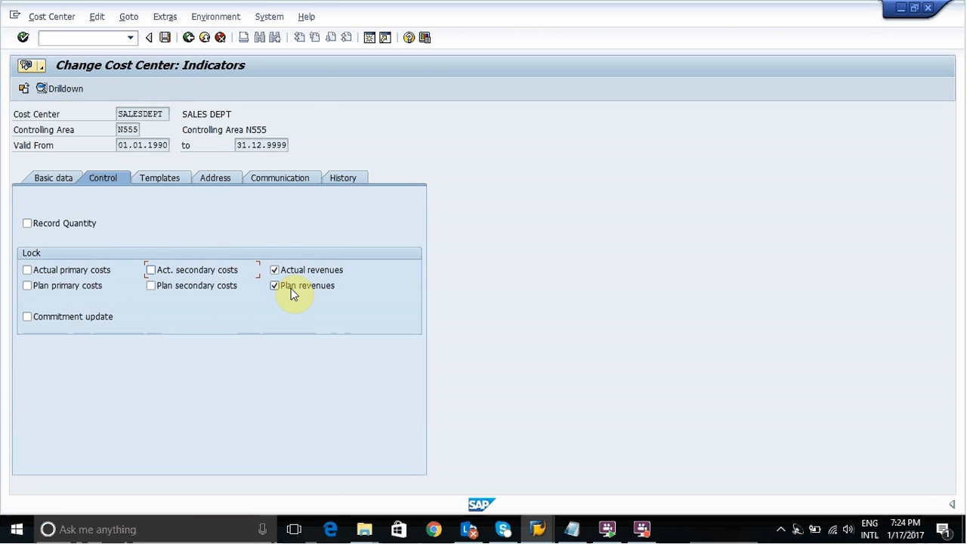
pyautogui.hotkey('ctrl', 's')
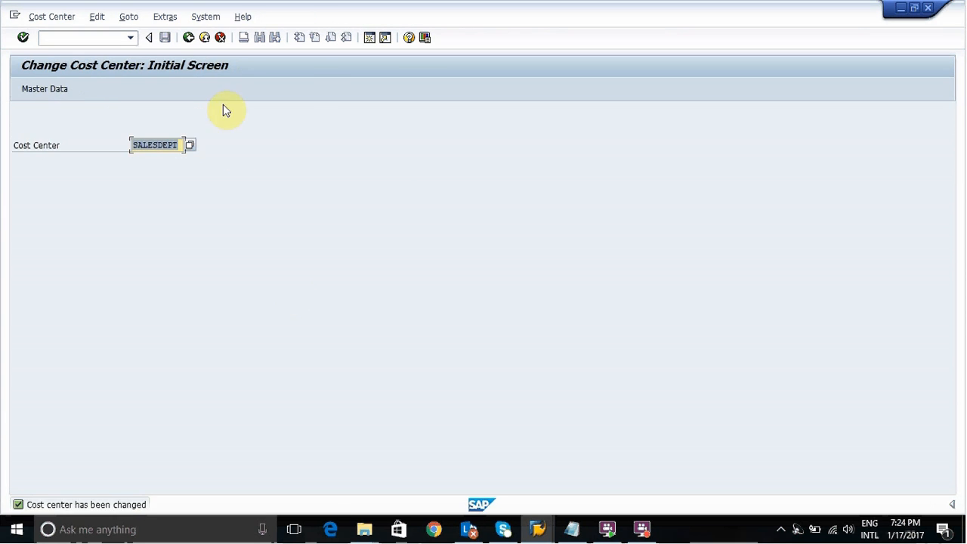
# Leave cost center maintenance, return to the session with the unfinished salary posting and exit that document without saving
pyautogui.click(190, 39)
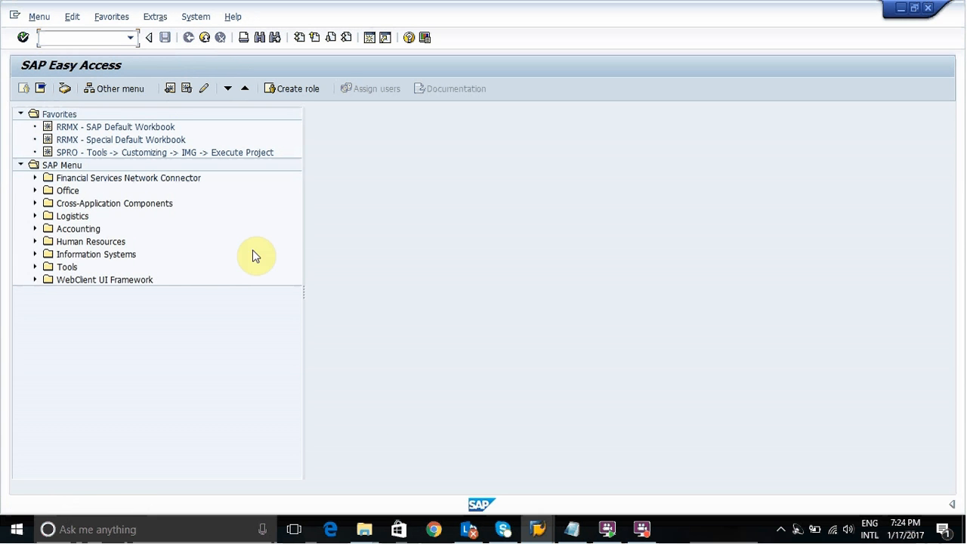
pyautogui.click(538, 529)
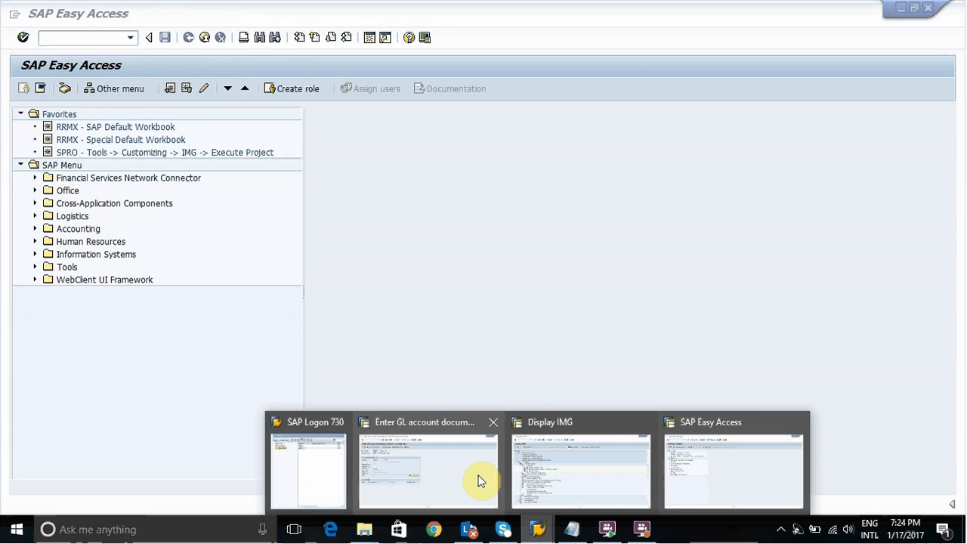
pyautogui.click(447, 476)
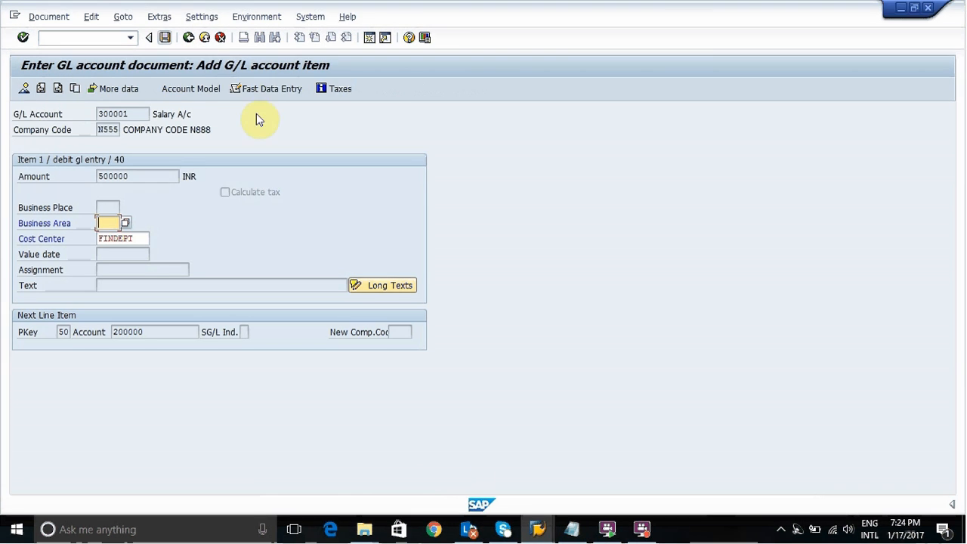
pyautogui.click(208, 42)
pyautogui.click(201, 287)
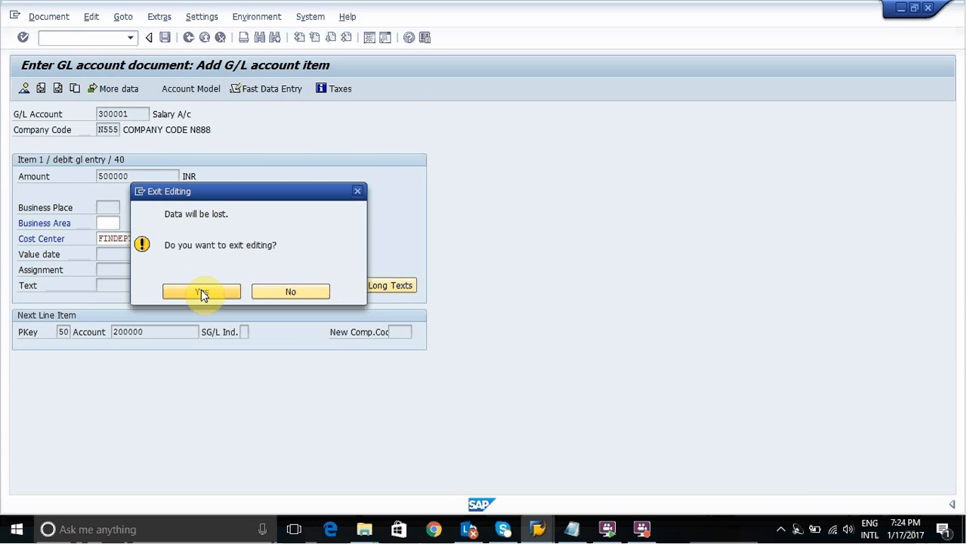
# Start transaction F-02 and set the document date to 17.01.2017 in the G/L posting header
pyautogui.click(105, 37)
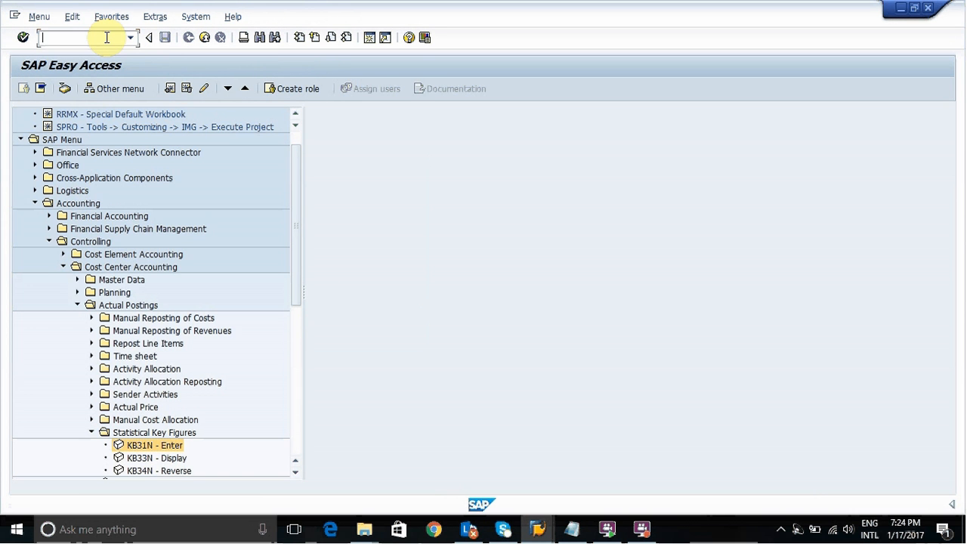
pyautogui.write('/NF')
pyautogui.write('-02')
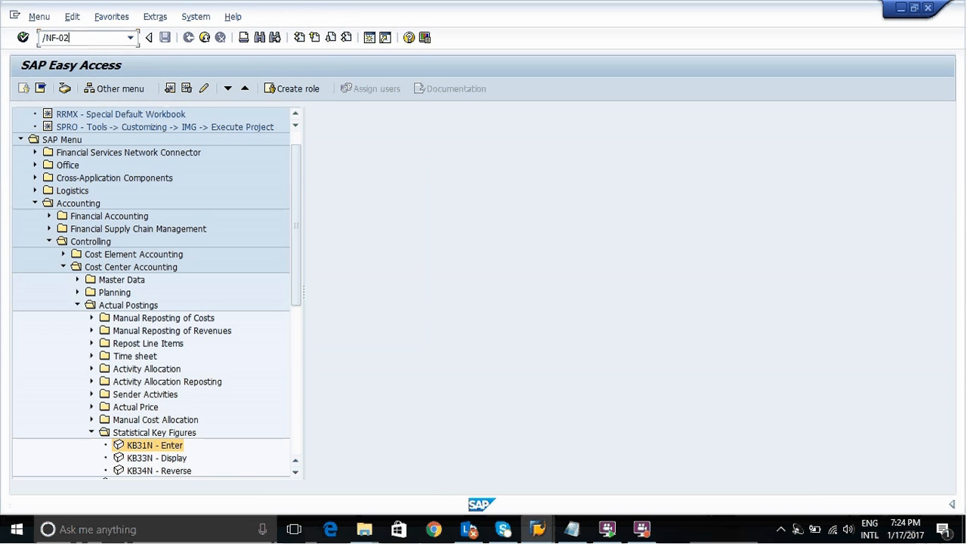
pyautogui.press('Return')
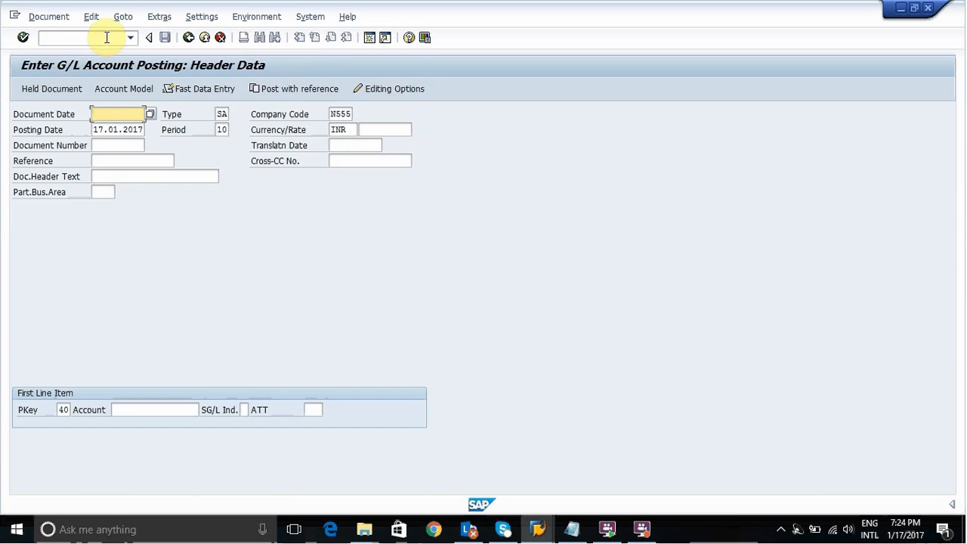
pyautogui.click(125, 114)
pyautogui.press('Down')
pyautogui.press('Return')
# Choose salary account 300001 for the first line item with posting key 40 and open that item
pyautogui.press('Down')
pyautogui.press('Down')
pyautogui.press('Down')
pyautogui.press('Down')
pyautogui.press('Down')
pyautogui.press('Down')
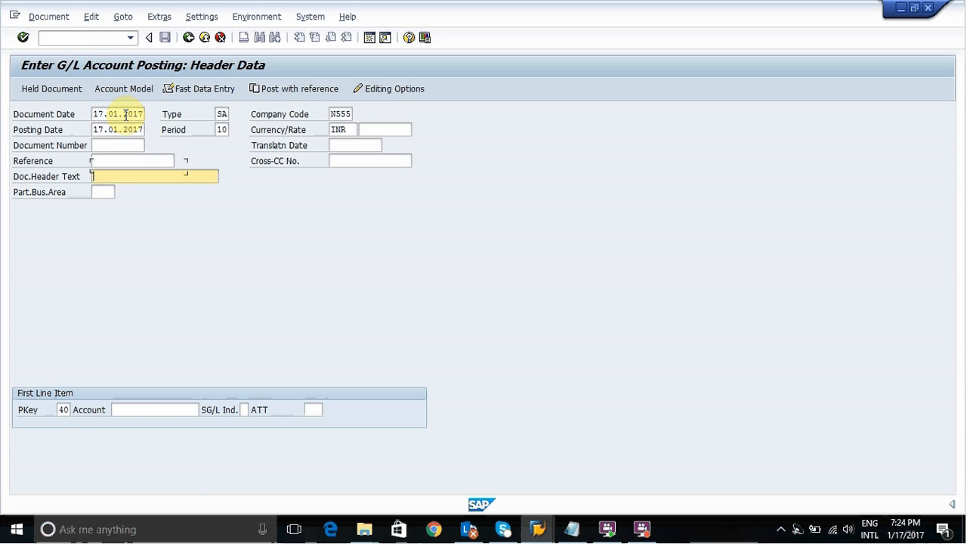
pyautogui.press('Tab')
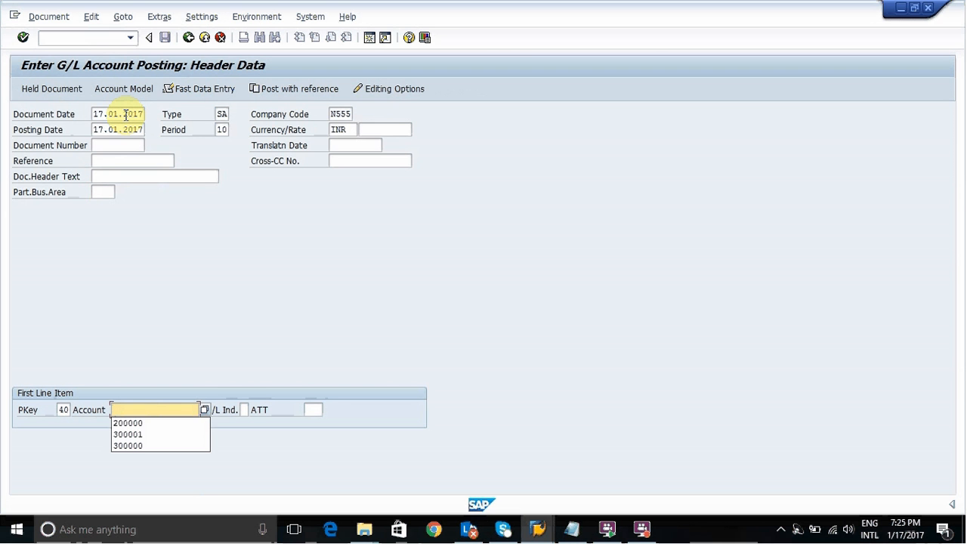
pyautogui.press('Down')
pyautogui.press('Down')
pyautogui.press('Return')
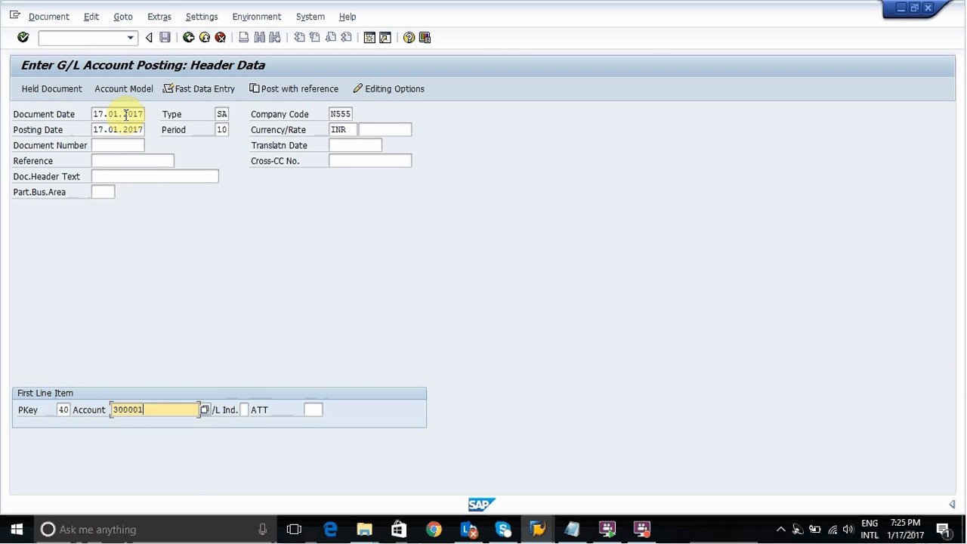
pyautogui.press('Return')
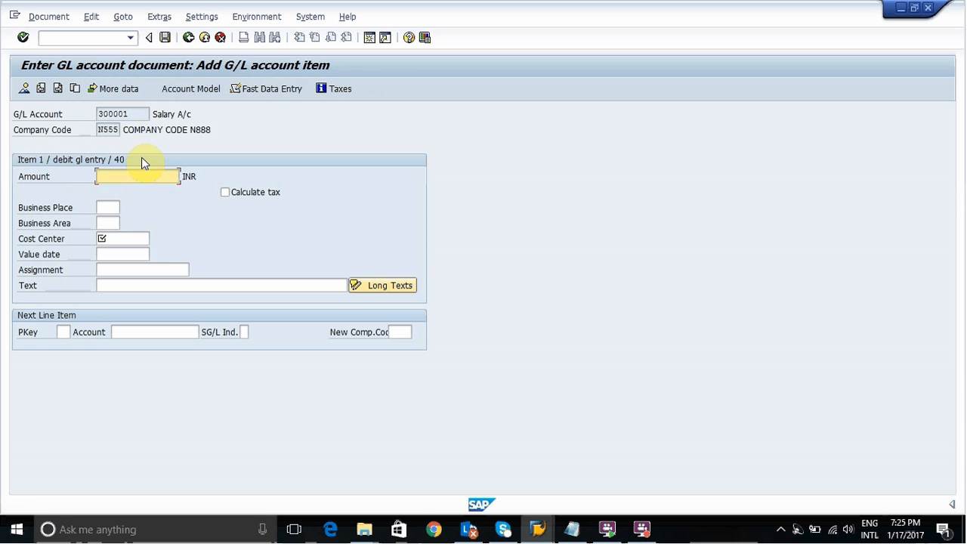
# Enter an amount of 500000 INR and cost center FINDEPT for the salary debit item
pyautogui.click(157, 181)
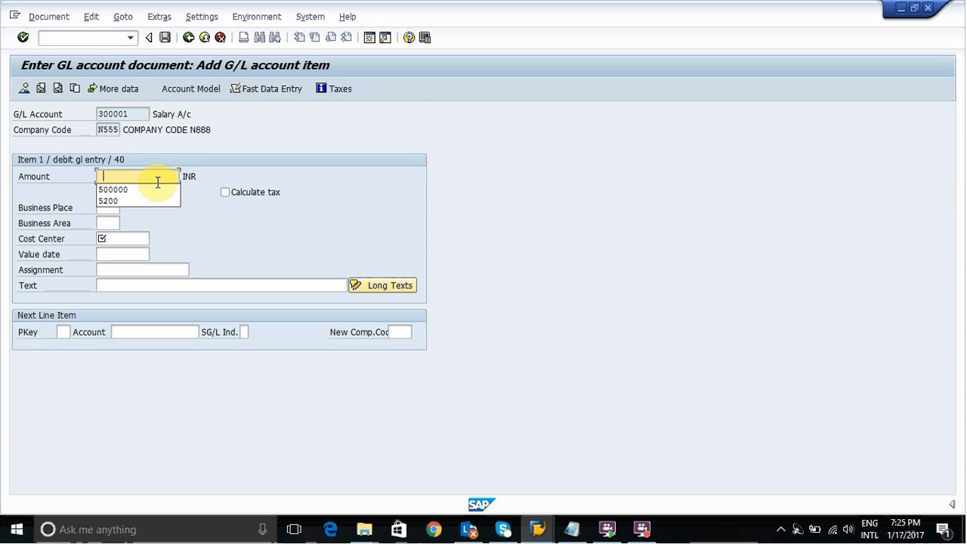
pyautogui.press('Down')
pyautogui.press('Return')
pyautogui.press('Tab')
pyautogui.press('Tab')
pyautogui.press('Tab')
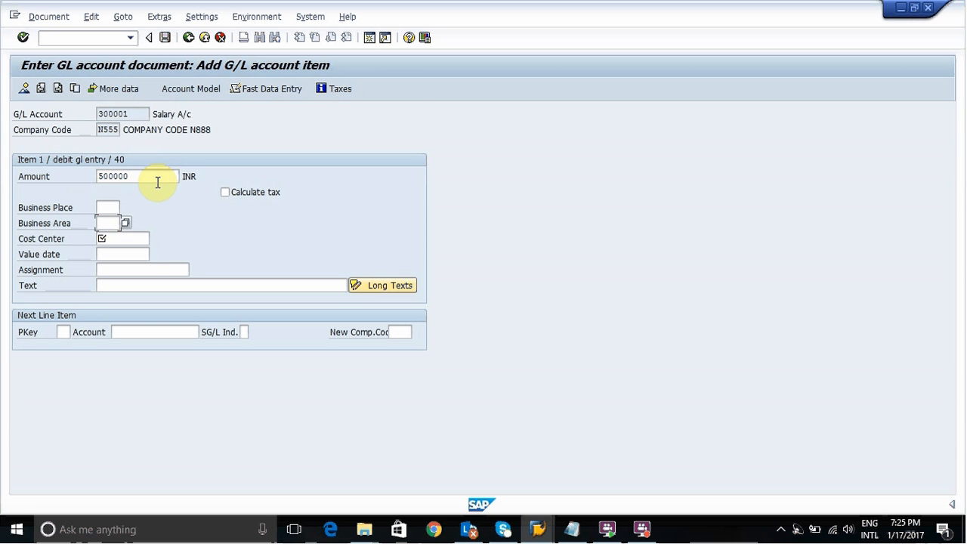
pyautogui.press('space')
pyautogui.press('Down')
pyautogui.press('Return')
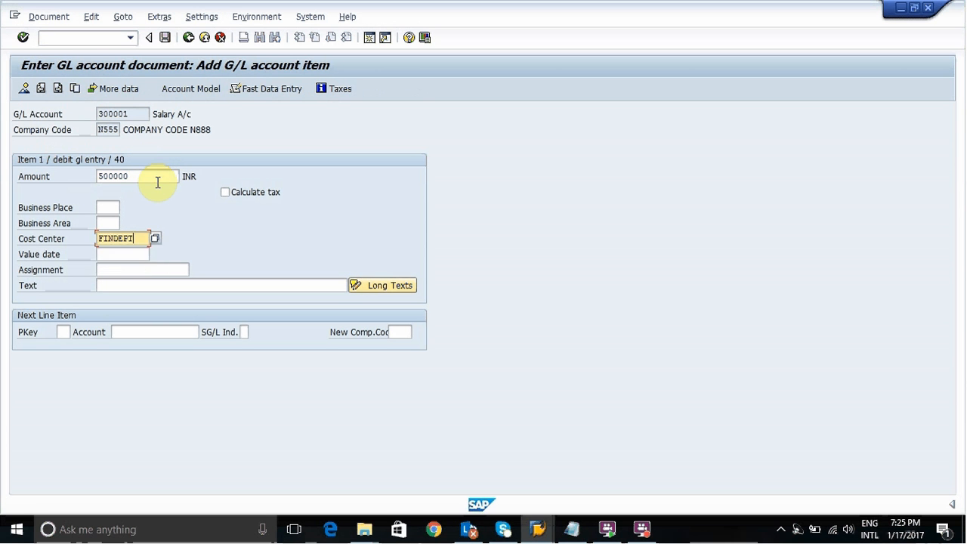
# Set the next line item to posting key 50 with cash account 200000 and open it
pyautogui.click(69, 333)
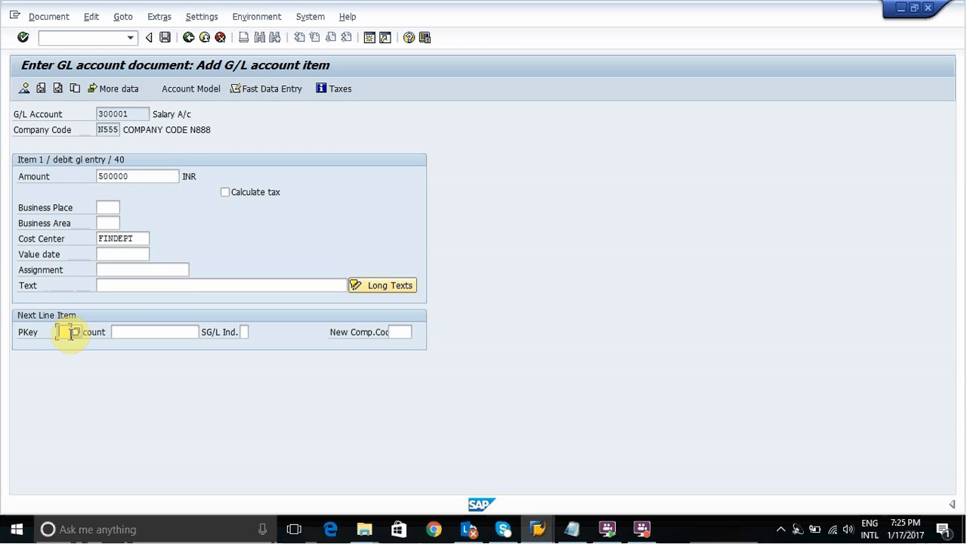
pyautogui.write('50')
pyautogui.press('Tab')
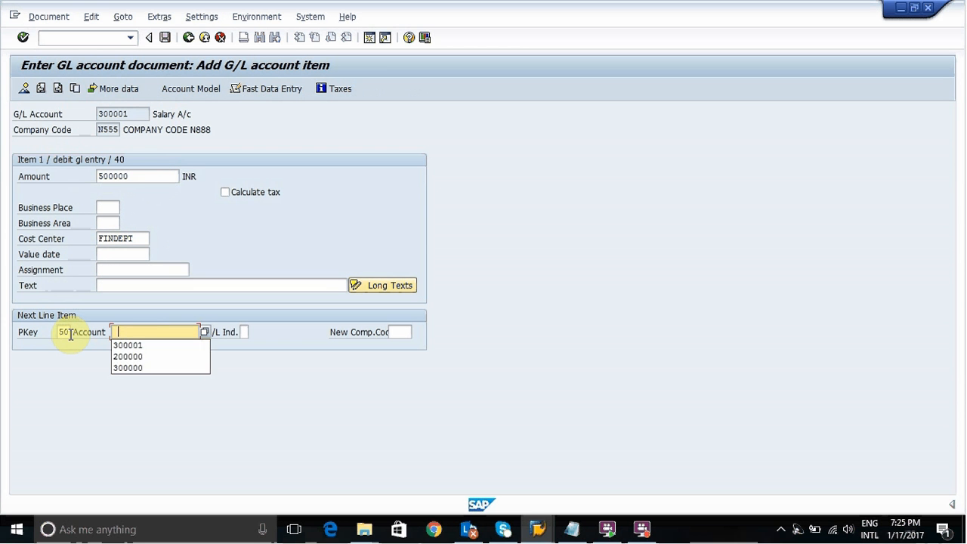
pyautogui.press('Down')
pyautogui.press('Down')
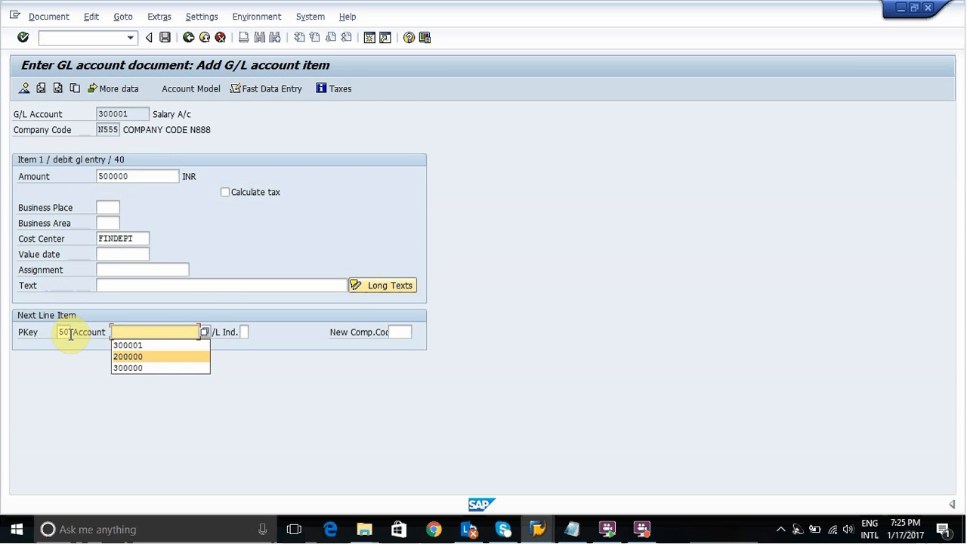
pyautogui.press('Return')
pyautogui.press('Return')
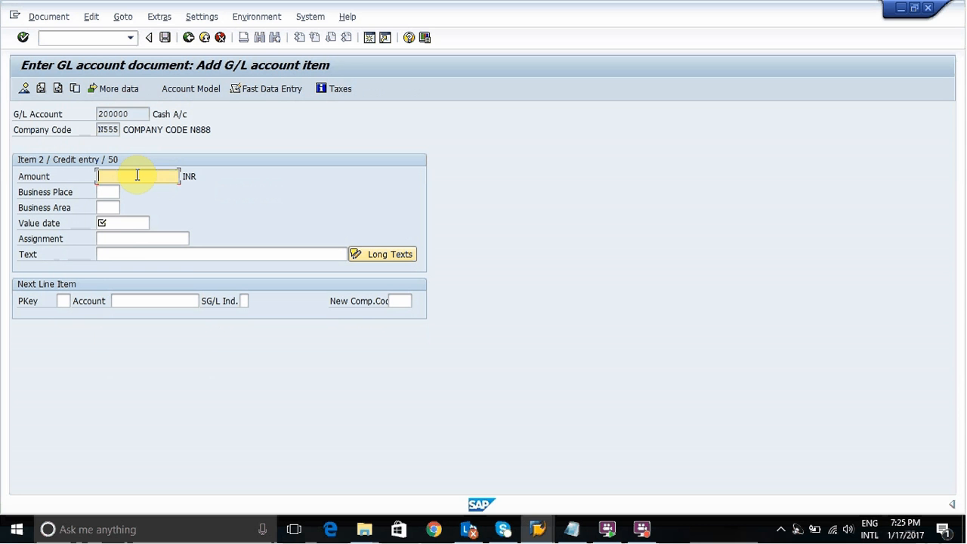
# Enter * as the credit item's amount and 17.01.2016 as its value date, and apply the entries
pyautogui.write('*')
pyautogui.click(124, 220)
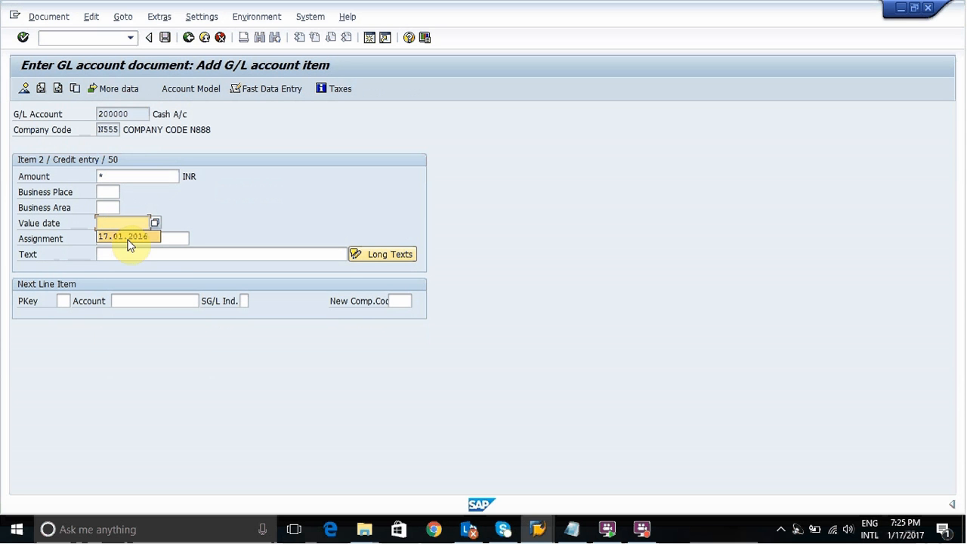
pyautogui.click(128, 237)
pyautogui.press('Return')
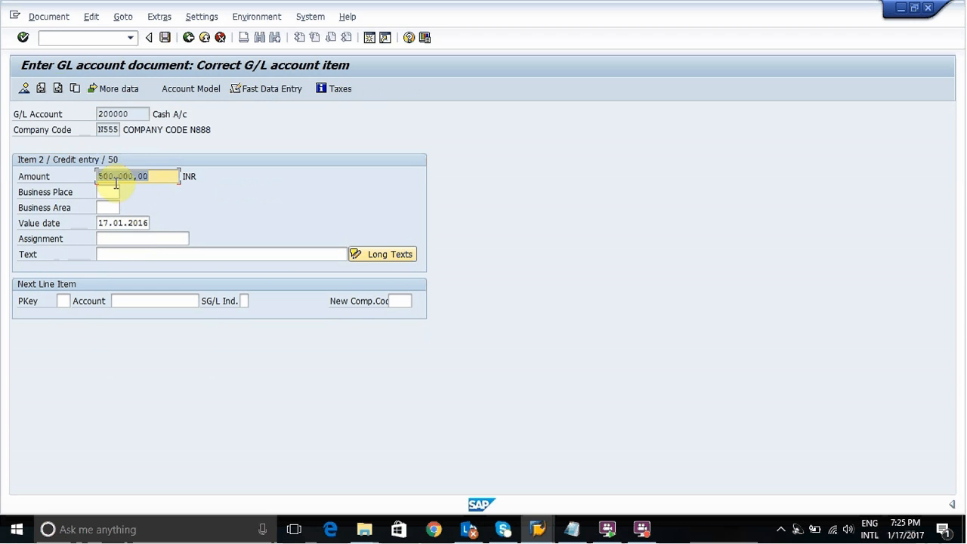
# Simulate the salary document and post it
pyautogui.click(51, 19)
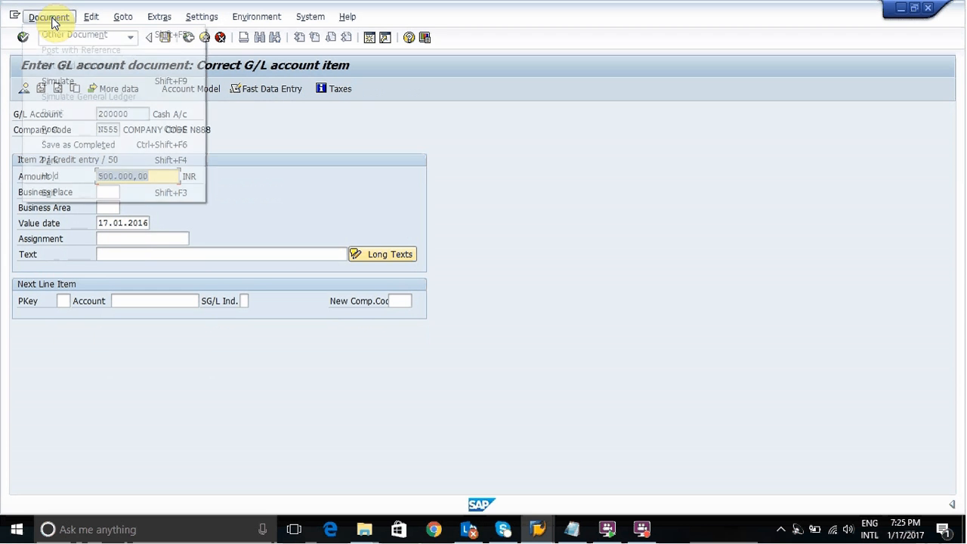
pyautogui.click(69, 79)
pyautogui.hotkey('ctrl', 's')
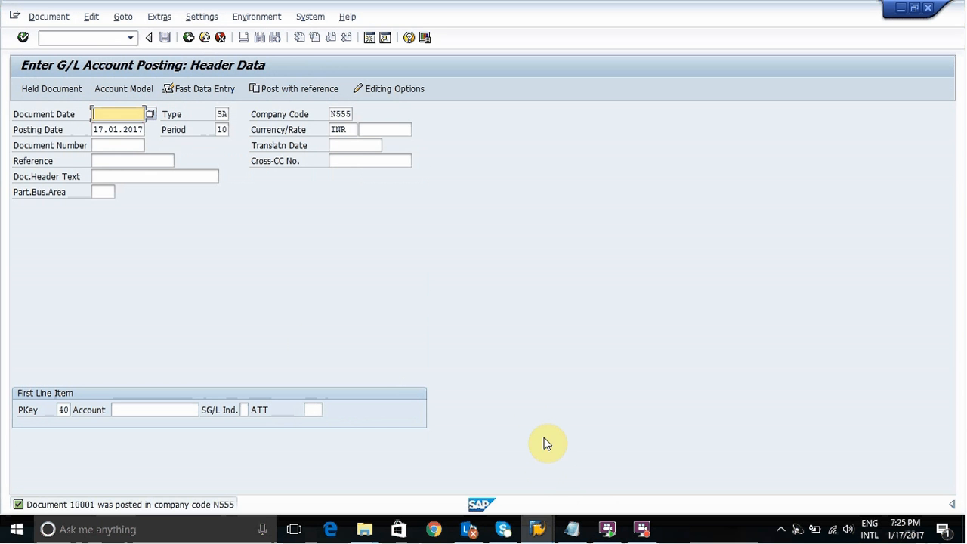
# Exit G/L posting, open KB33N and try to display statistical key figure document 10001, including a document archive search
pyautogui.click(190, 41)
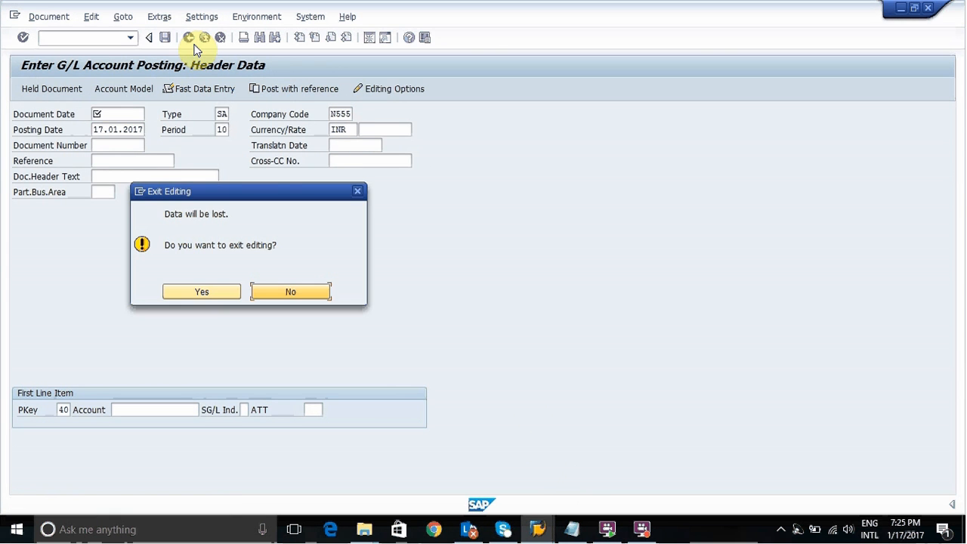
pyautogui.click(209, 293)
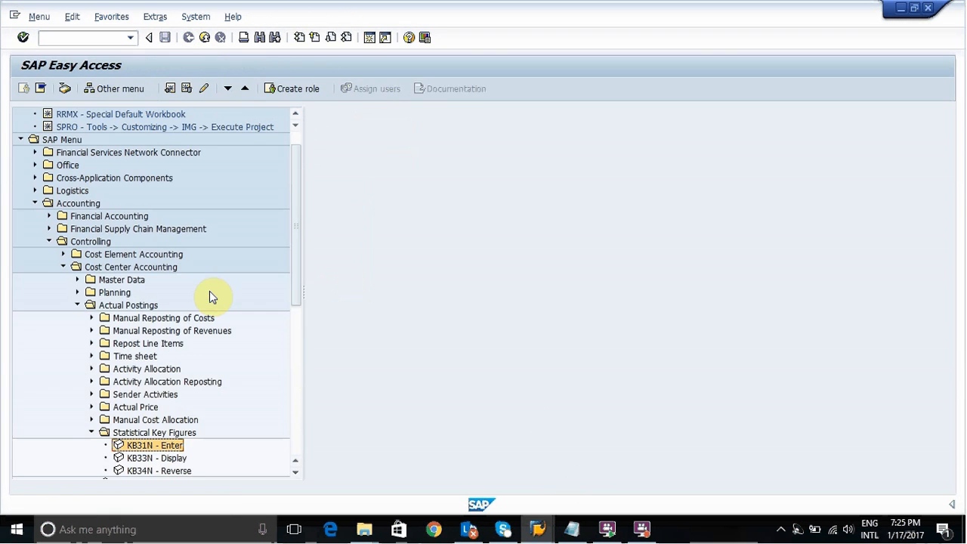
pyautogui.doubleClick(178, 459)
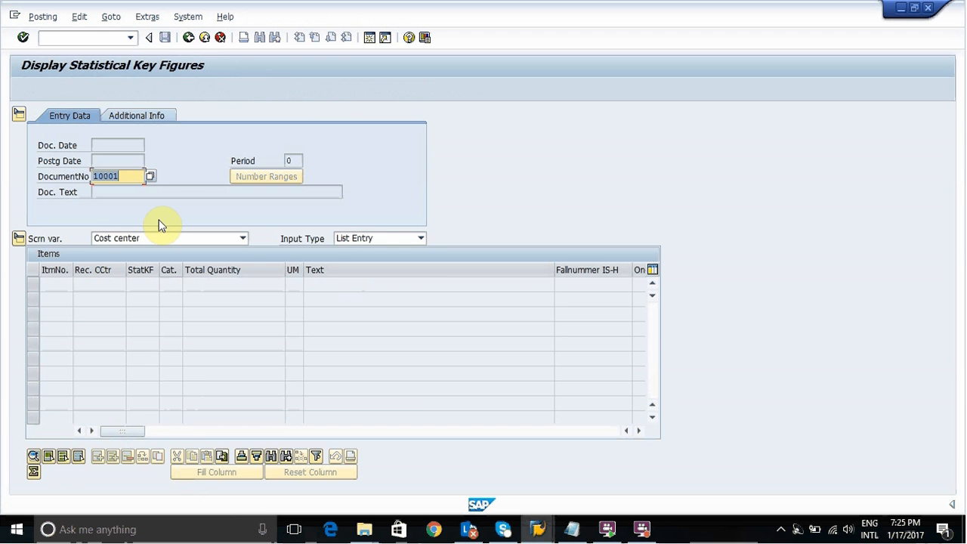
pyautogui.press('Return')
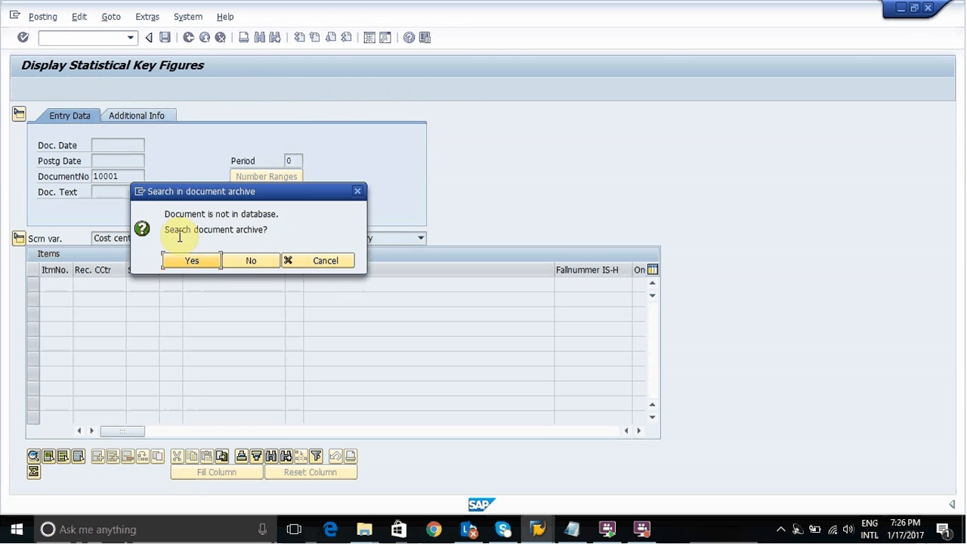
pyautogui.click(191, 261)
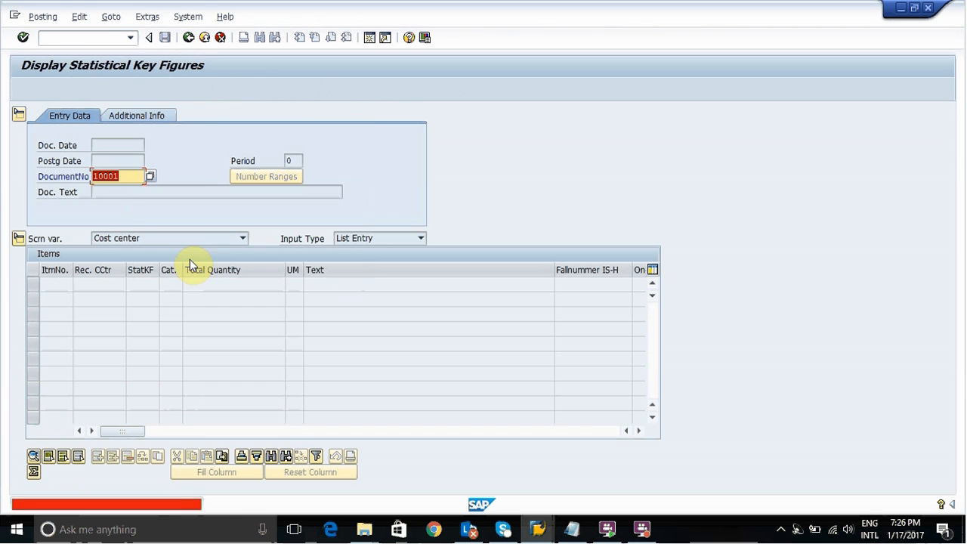
# Display statistical key figure document 500 with its cost center items
pyautogui.click(132, 177)
pyautogui.press('BackSpace')
pyautogui.press('BackSpace')
pyautogui.press('BackSpace')
pyautogui.press('BackSpace')
pyautogui.press('BackSpace')
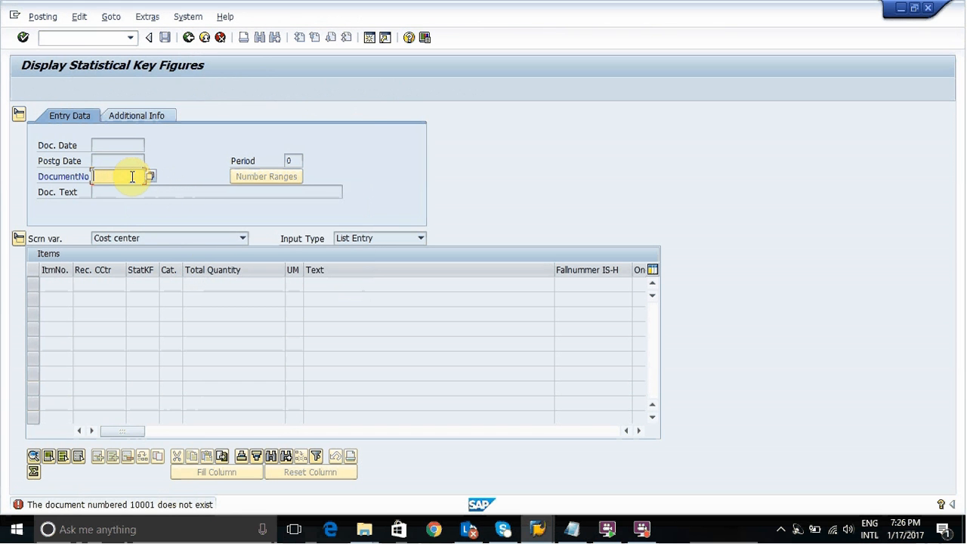
pyautogui.write('500')
pyautogui.press('Return')
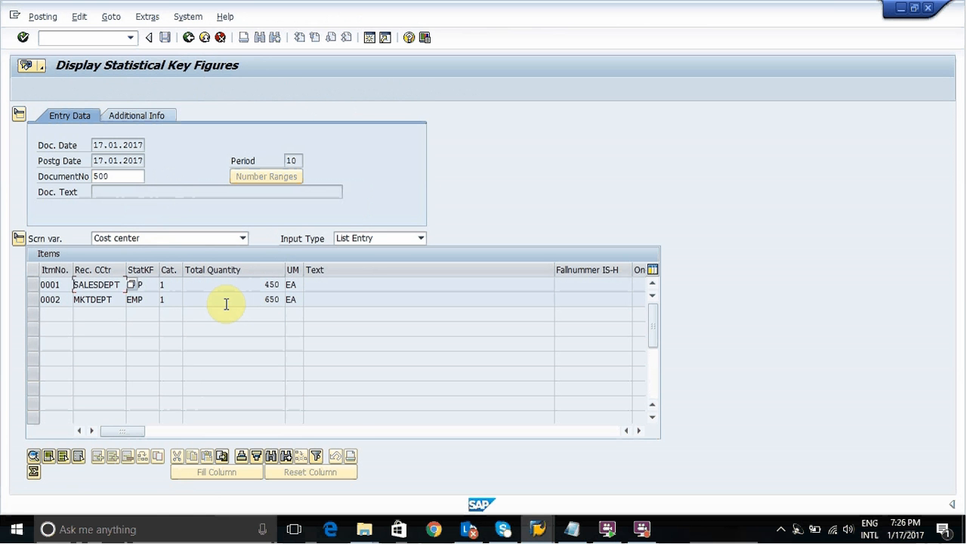
# Switch to Notepad and add a NOTE heading underlined with dashes a few lines below the step list
pyautogui.click(574, 531)
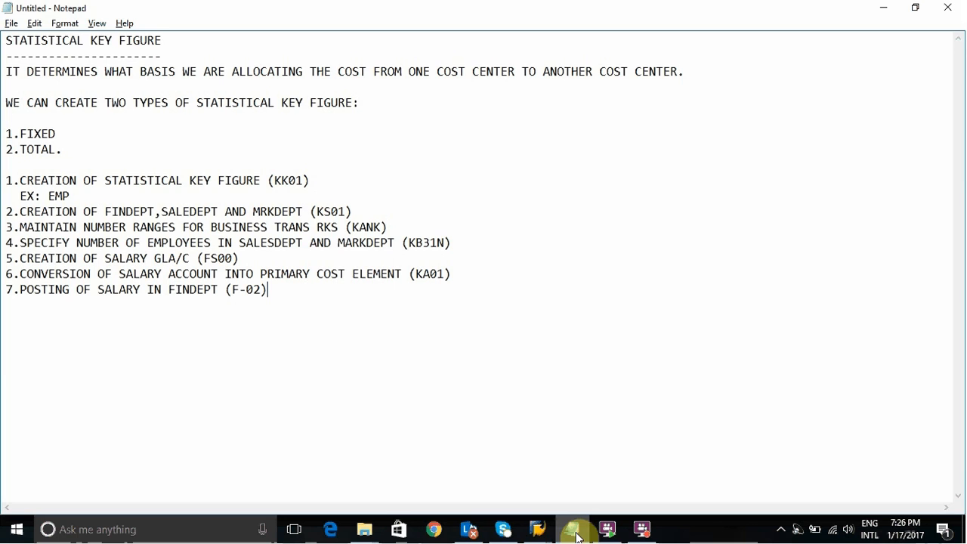
pyautogui.press('Return')
pyautogui.press('Return')
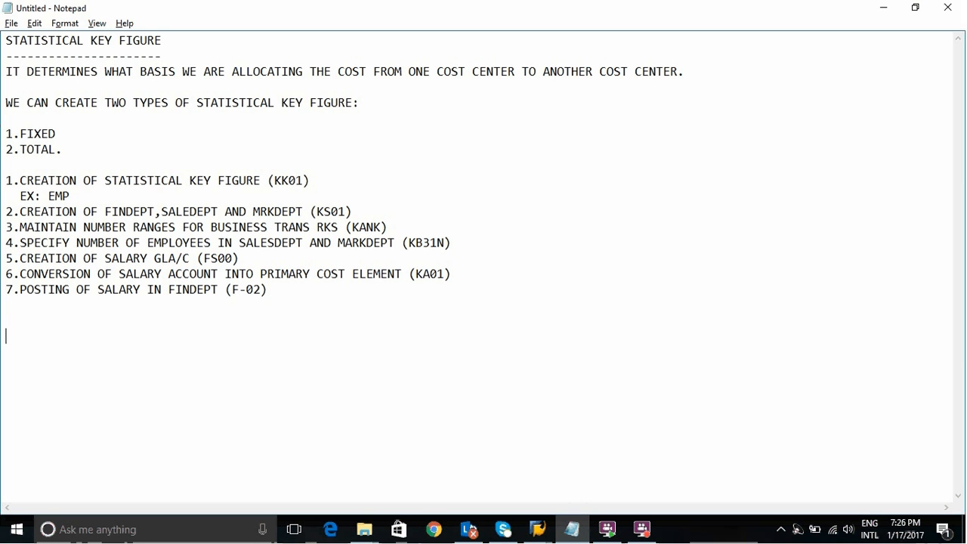
pyautogui.press('Return')
pyautogui.press('Return')
pyautogui.write('NOTE')
pyautogui.press('Return')
pyautogui.write('----')
pyautogui.press('Return')
# Write under the NOTE heading "IN SKF WE HAVE 2 METHODS TO ALLOCATE THE COST FROM ONE COST CENTER TO ANOTHER COST CENTER"
pyautogui.write('IN SKF WE ')
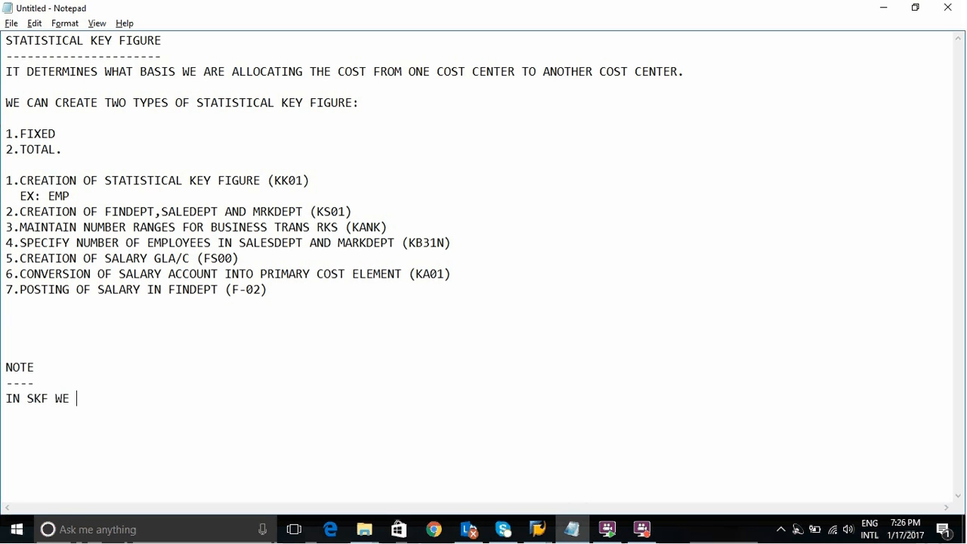
pyautogui.write('HAVE 2 METHODS TO')
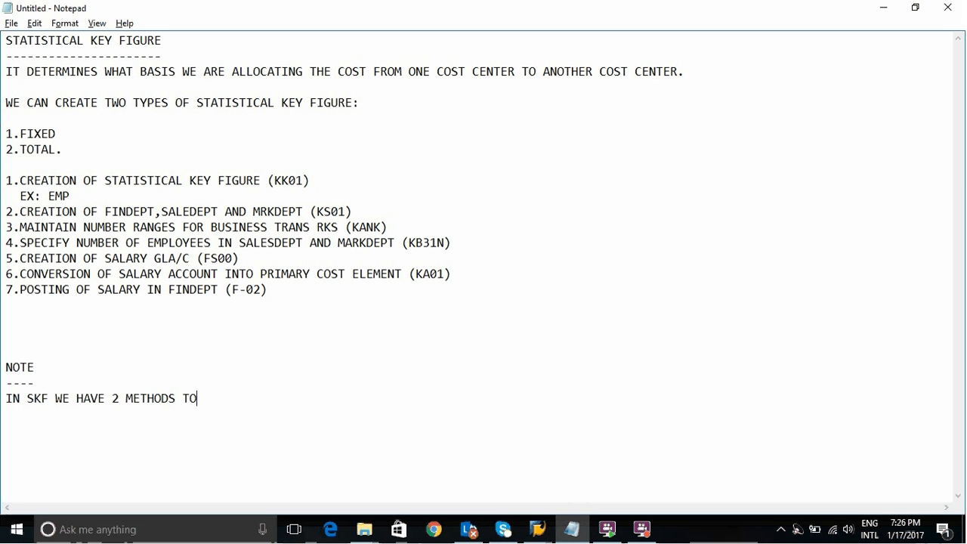
pyautogui.write(' ALLOCAA')
pyautogui.press('BackSpace')
pyautogui.write('TE THE COST')
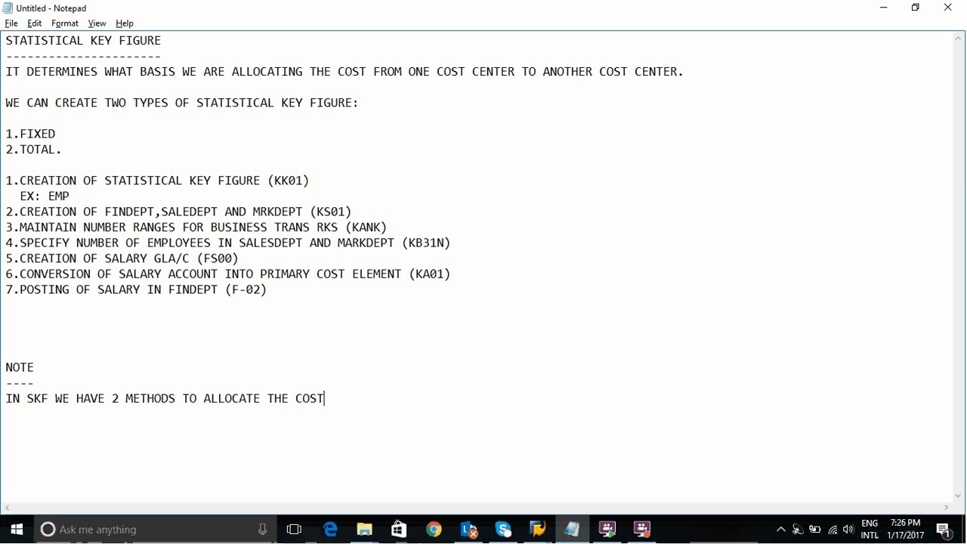
pyautogui.write(' FROM ONE COAT')
pyautogui.press('BackSpace')
pyautogui.press('BackSpace')
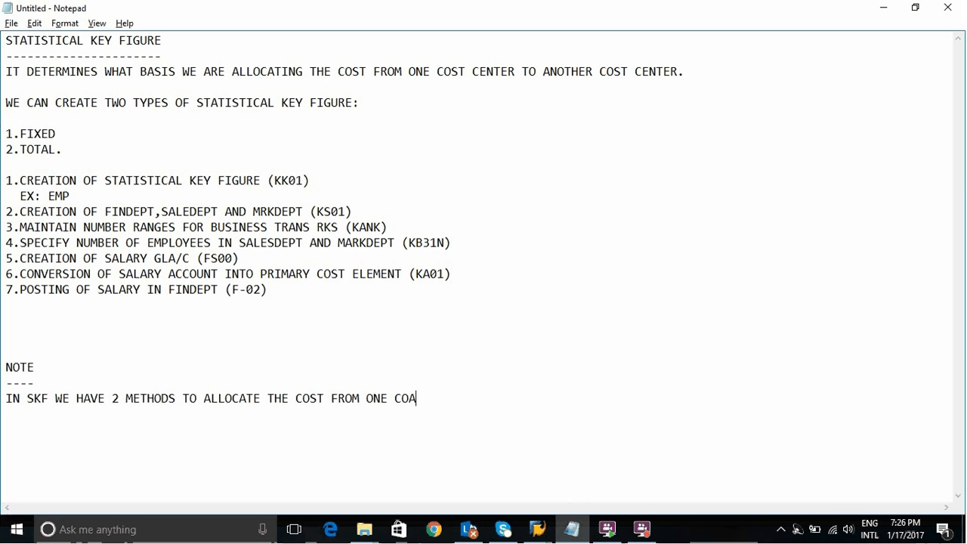
pyautogui.write('ST CENTER TO ANOTHER COS')
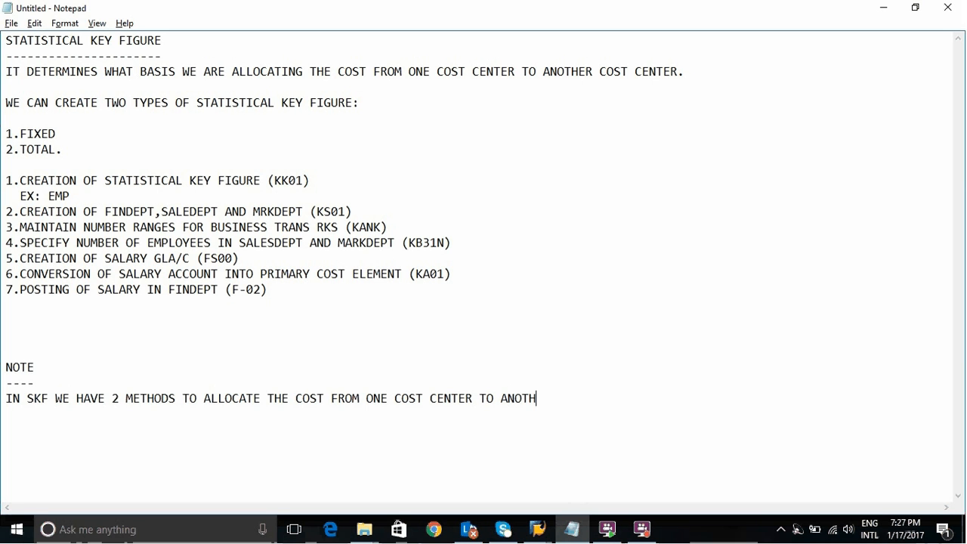
pyautogui.write('T CENTER')
pyautogui.press('Return')
pyautogui.press('Return')
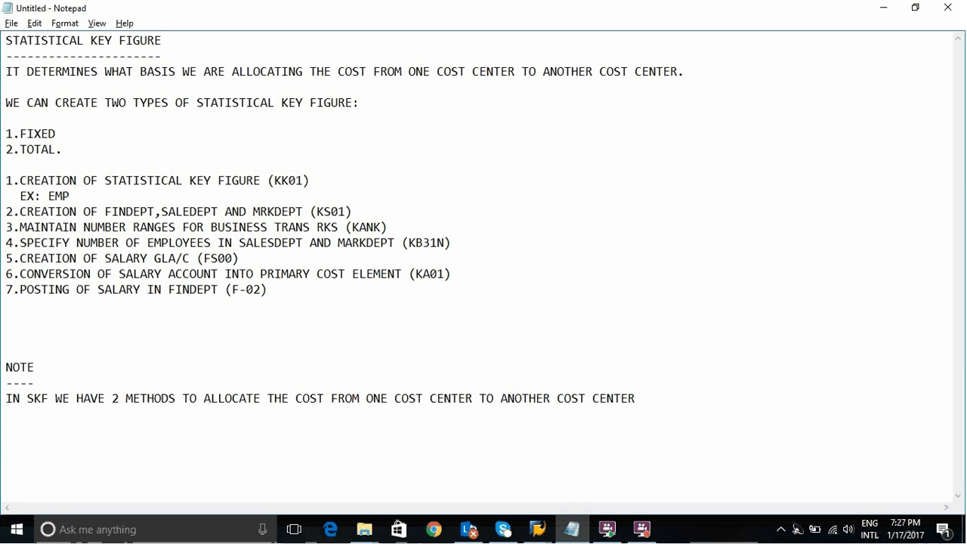
# List the two allocation methods below the note sentence as "1.ASSESSMENT" and "2.DISTRIBUTION"
pyautogui.write('1.ASSESSMENT')
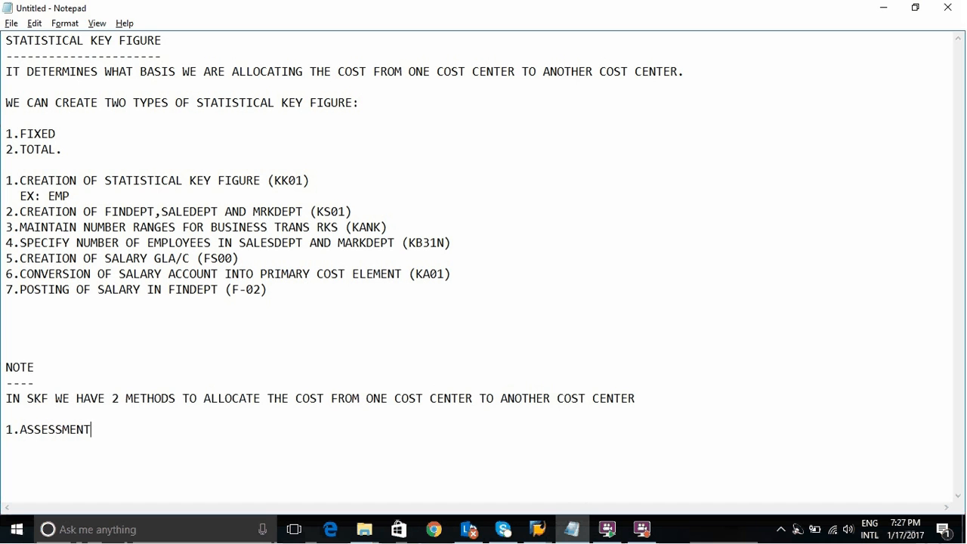
pyautogui.press('Return')
pyautogui.write('2.DISTRIBUT')
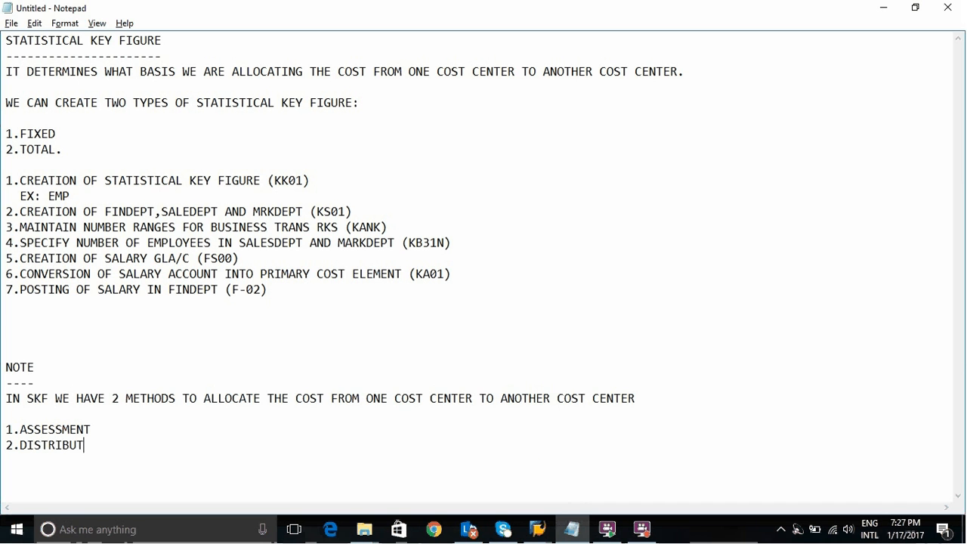
pyautogui.write('ION')
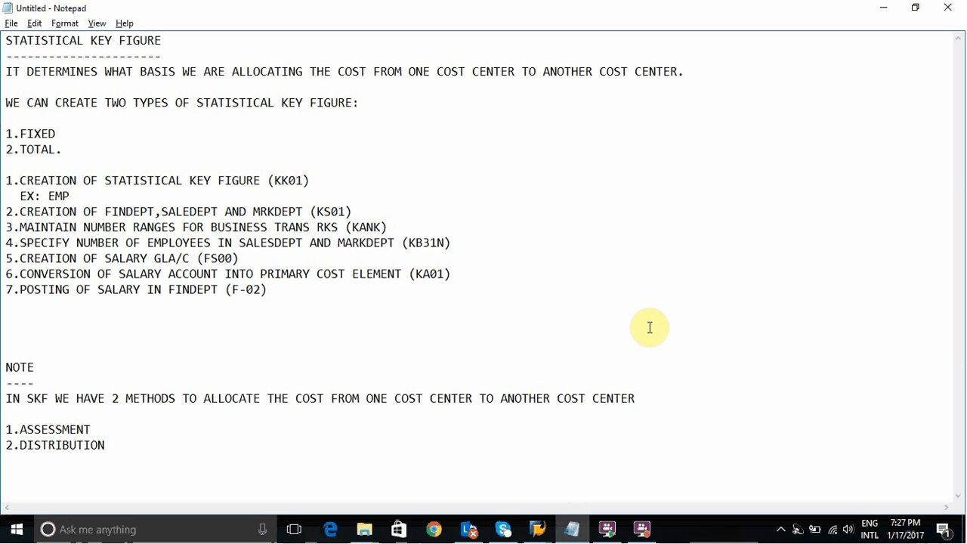
# Append "- BY SECONDARY ELEMENT" to the ASSESSMENT line and "- PRIMARY ELEMENT" to the DISTRIBUTION line
pyautogui.click(278, 290)
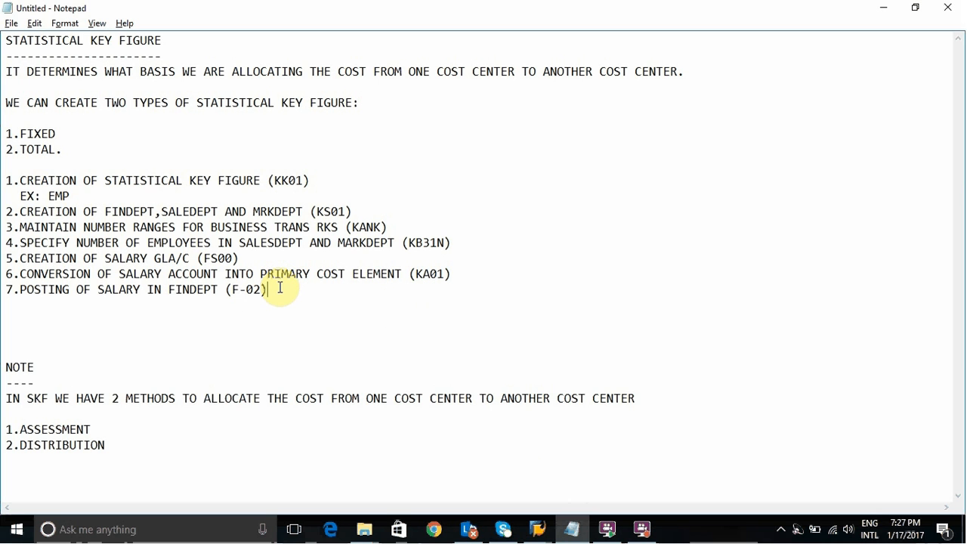
pyautogui.click(124, 443)
pyautogui.click(115, 425)
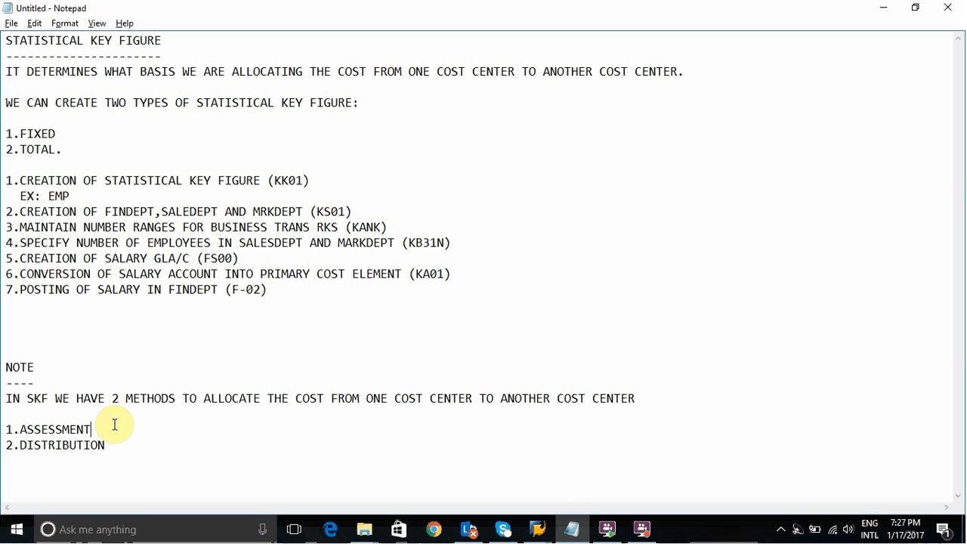
pyautogui.write('- BY SECONDARY')
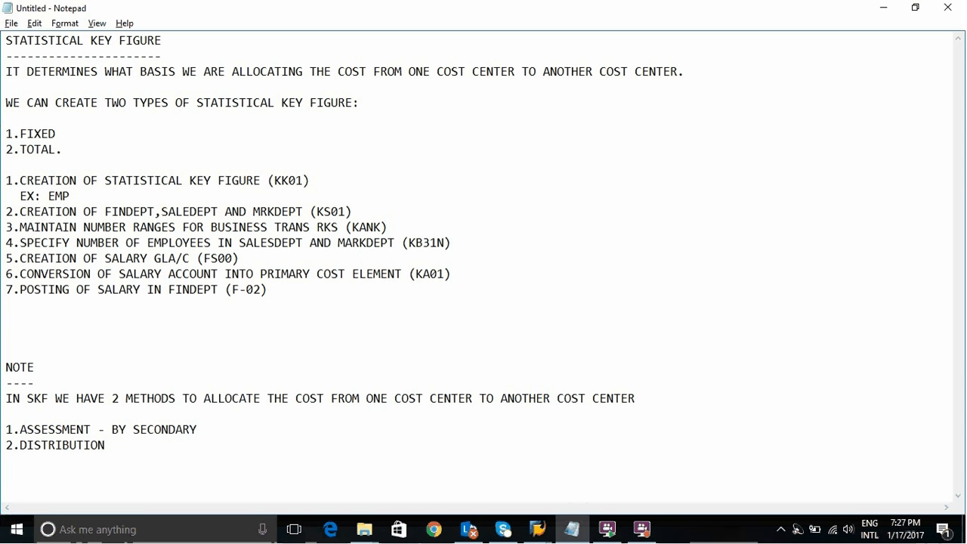
pyautogui.write(' ELEMENT')
pyautogui.write('- ')
pyautogui.write('PRIMARY ')
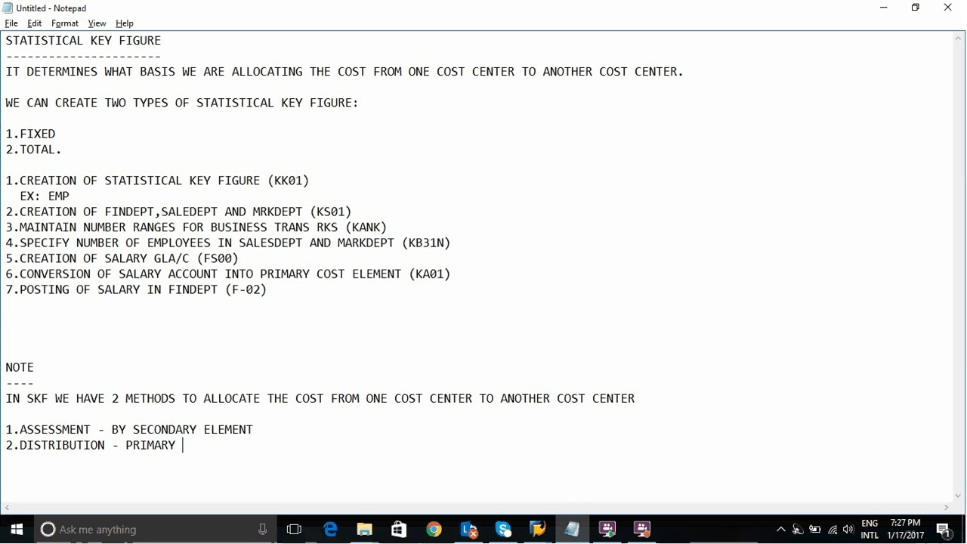
pyautogui.write('ELMENT')
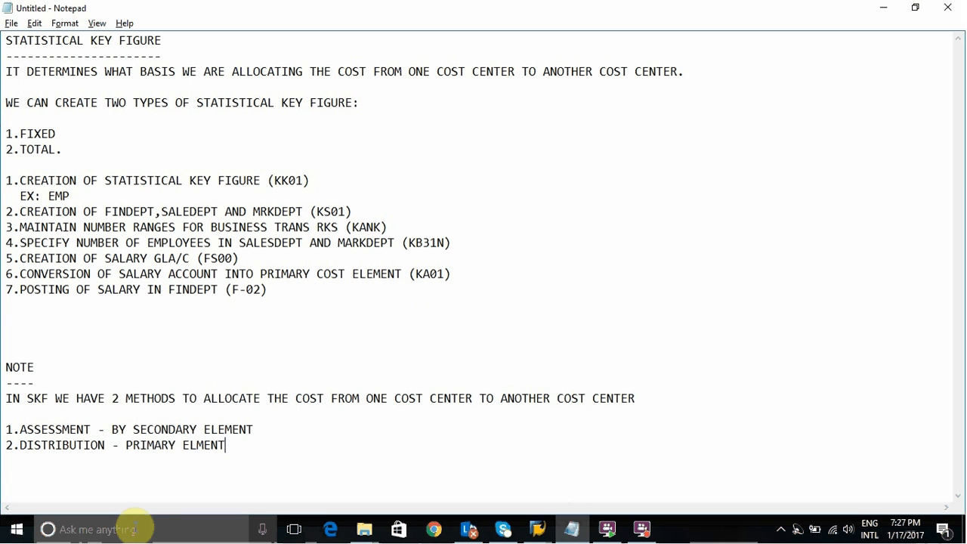
pyautogui.press('Left')
pyautogui.press('Left')
pyautogui.press('Left')
pyautogui.press('Left')
pyautogui.write('E')
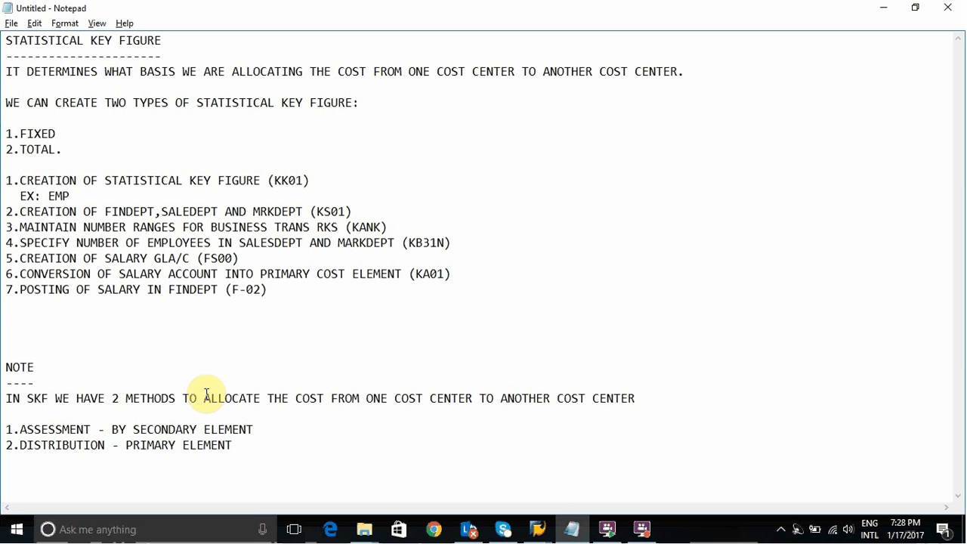
# Add line "8.CREATION SECONDARY COST ELEMENT FOR ASSESSMENT METHOD (KA06)" to the step list, directly below the F-02 posting step
pyautogui.click(275, 288)
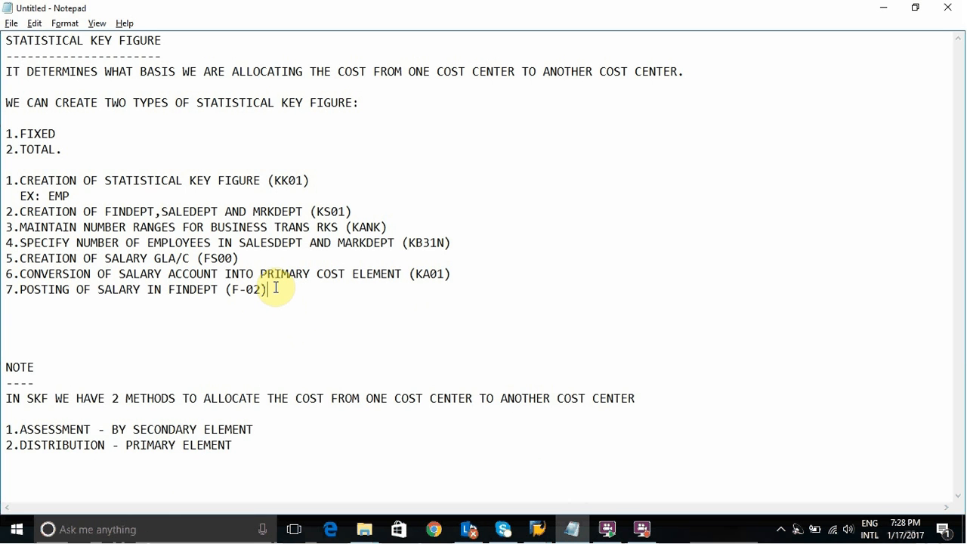
pyautogui.press('Return')
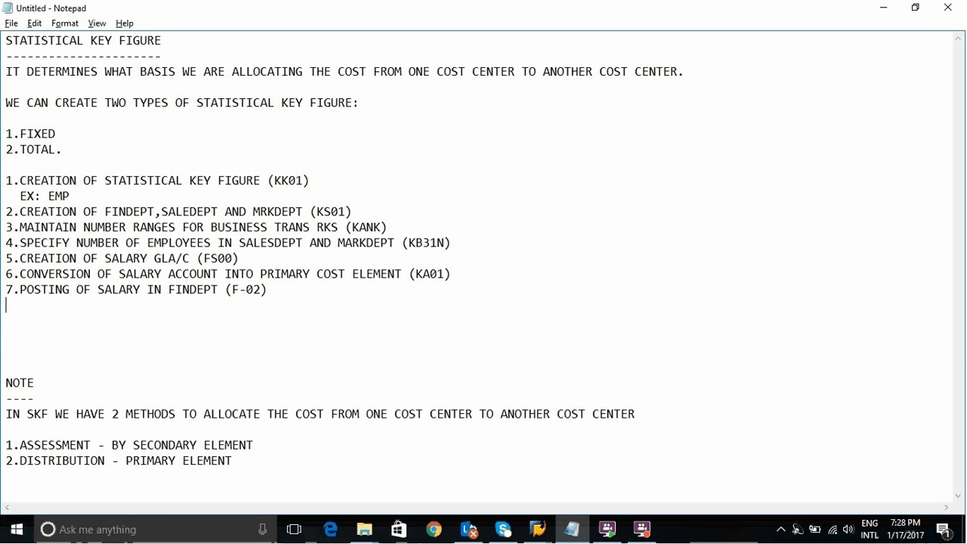
pyautogui.write('8.CREATION S')
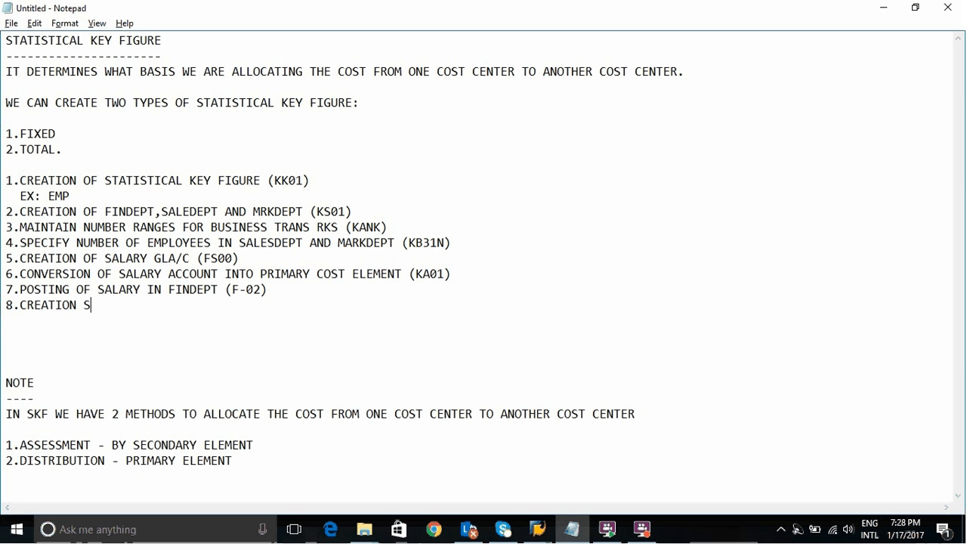
pyautogui.write('ECONDARY COST ELE')
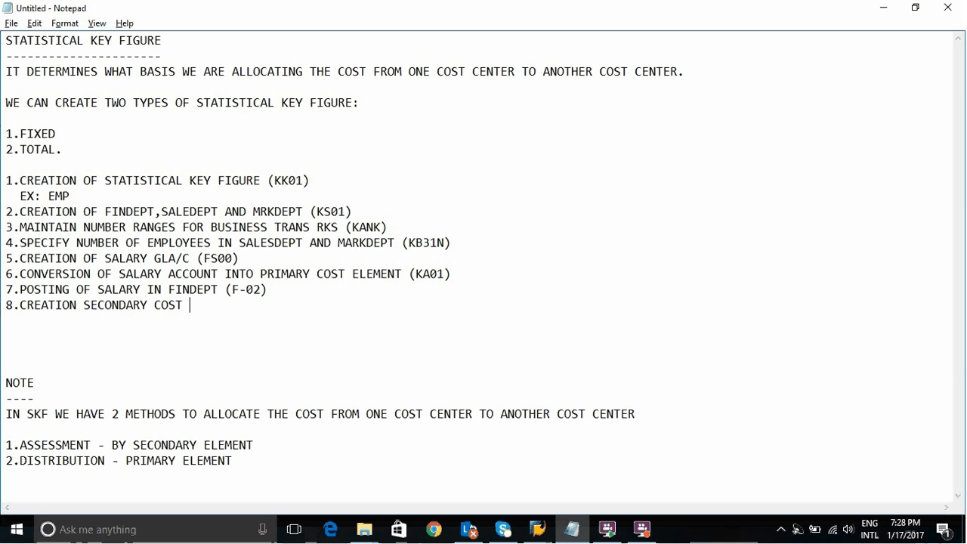
pyautogui.write('MENT FOR ASSE')
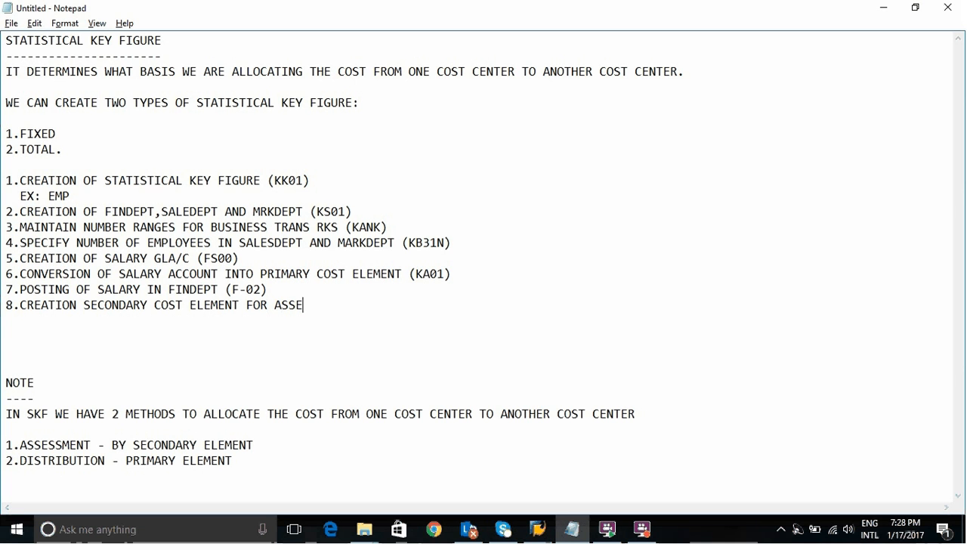
pyautogui.write('SSMENT METHO')
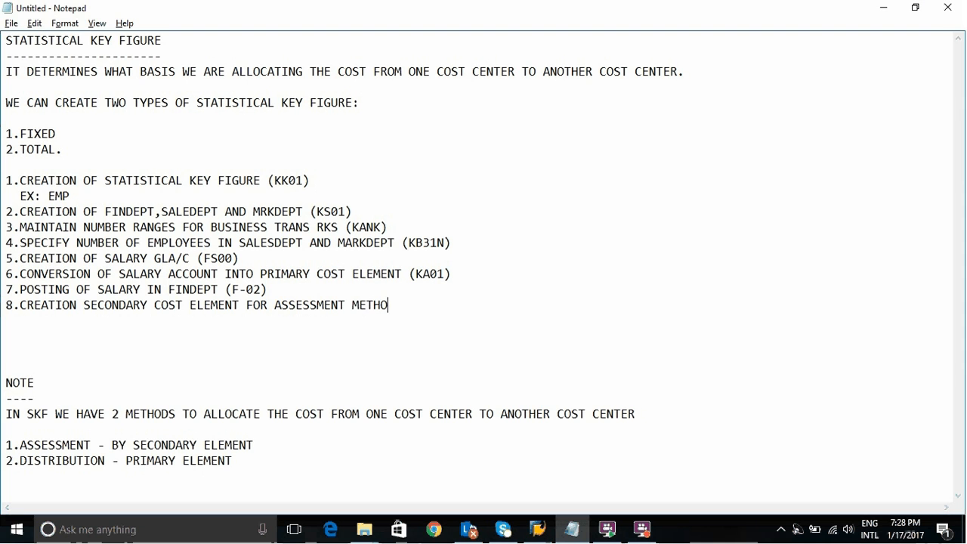
pyautogui.write('D (KA06)')
# Switch to the SAP Display IMG session, exit to SAP Easy Access and start transaction KA06
pyautogui.click(538, 528)
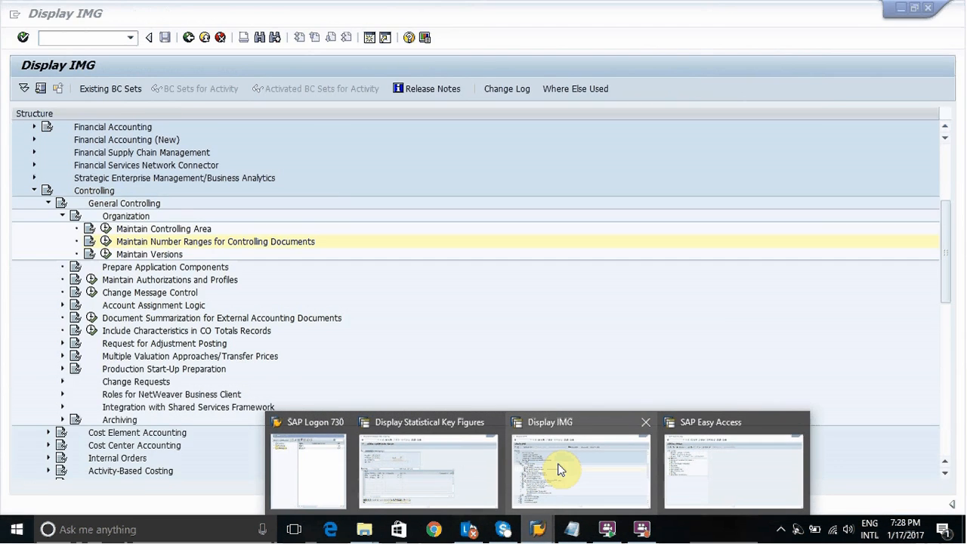
pyautogui.click(557, 471)
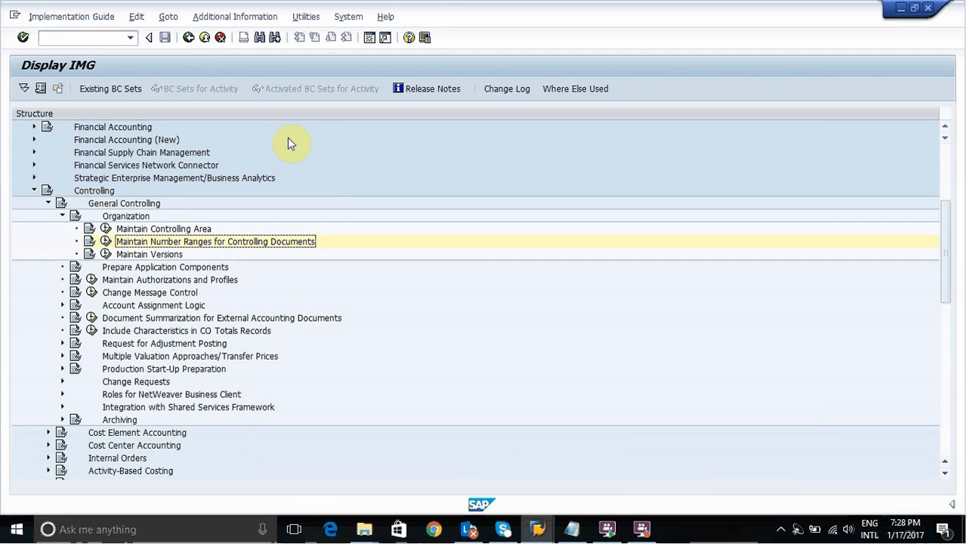
pyautogui.click(206, 38)
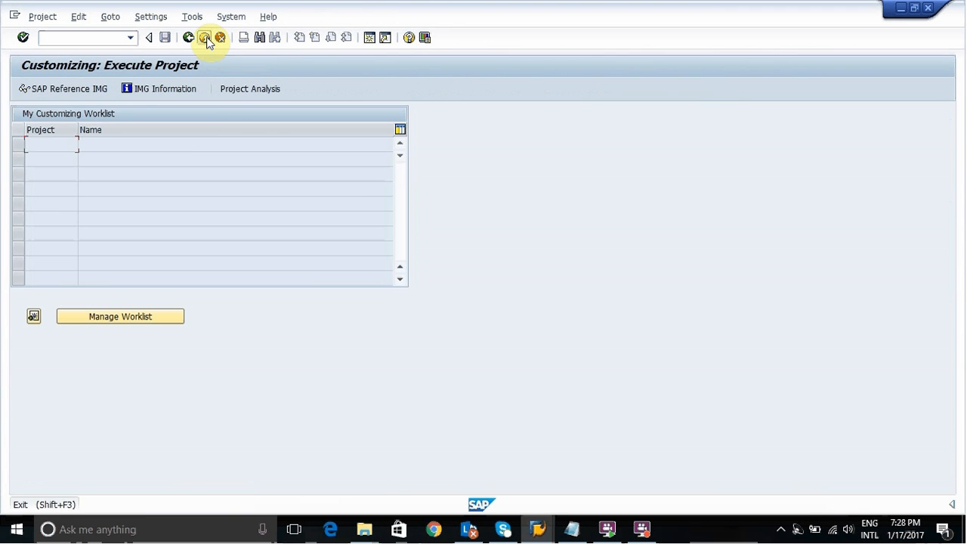
pyautogui.click(206, 38)
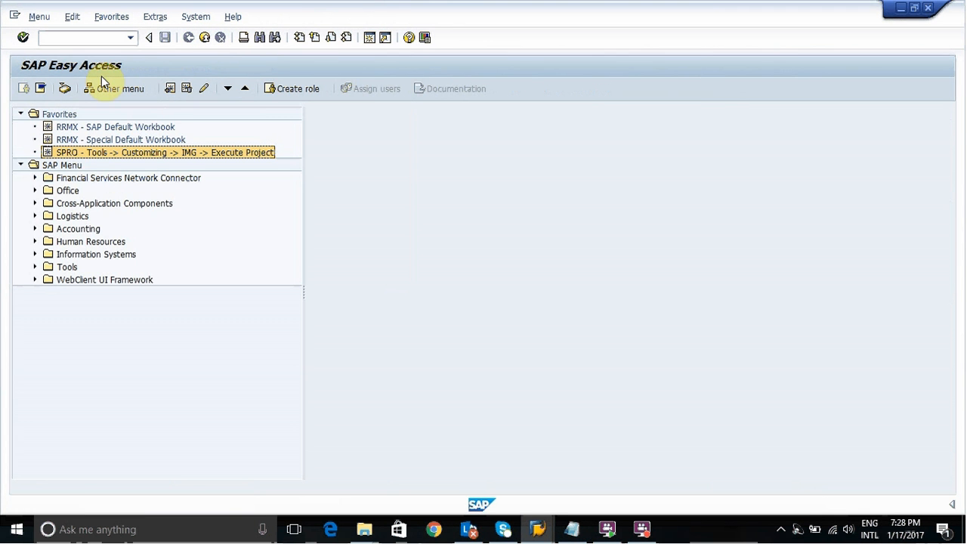
pyautogui.click(98, 43)
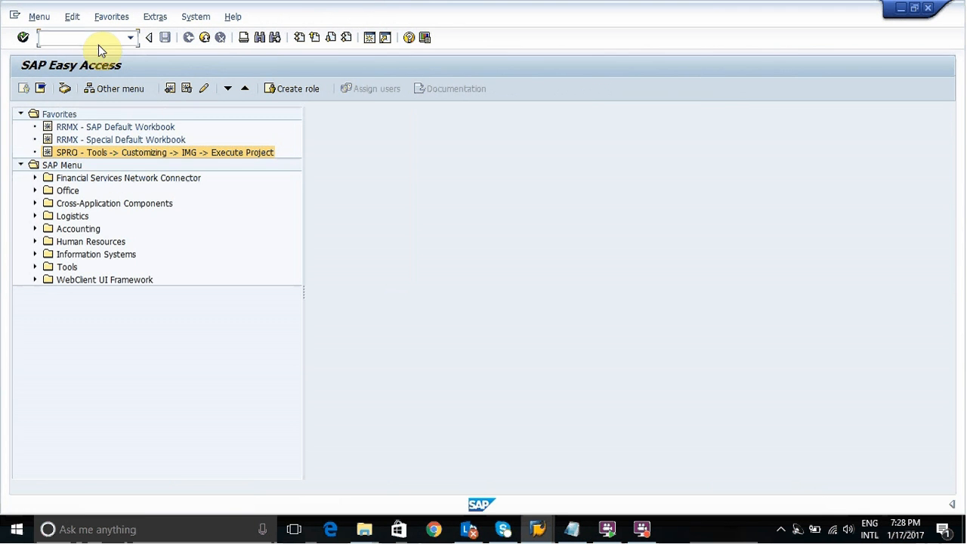
pyautogui.write('KA06')
pyautogui.press('Return')
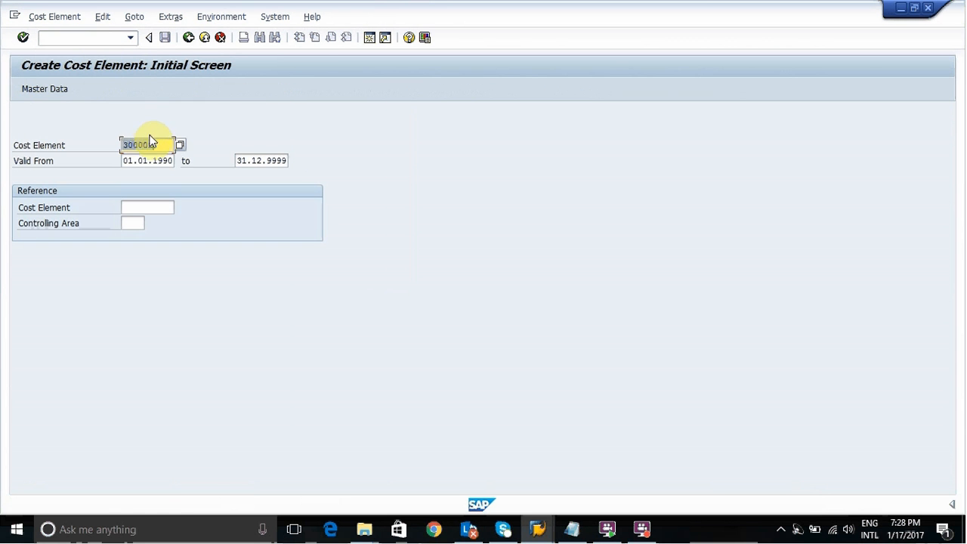
# Enter SEC410000 as the new cost element and continue to its basic data
pyautogui.click(161, 147)
pyautogui.press('BackSpace')
pyautogui.press('BackSpace')
pyautogui.press('BackSpace')
pyautogui.press('BackSpace')
pyautogui.press('BackSpace')
pyautogui.press('BackSpace')
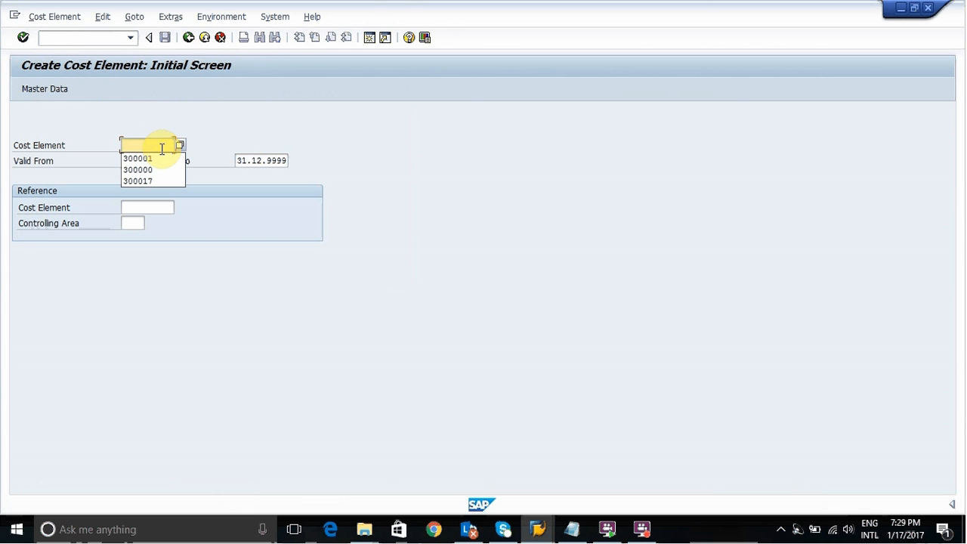
pyautogui.write('SEC')
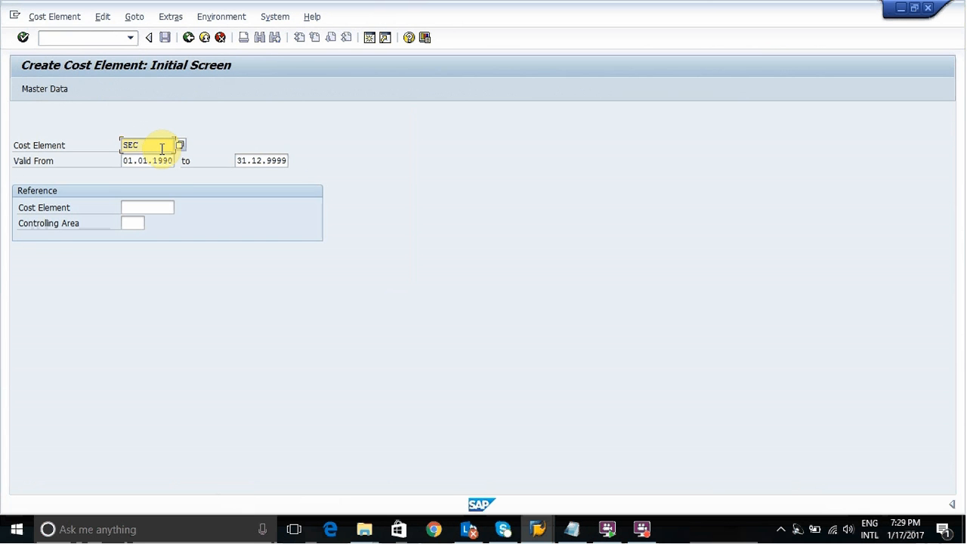
pyautogui.write('410000')
pyautogui.press('Return')
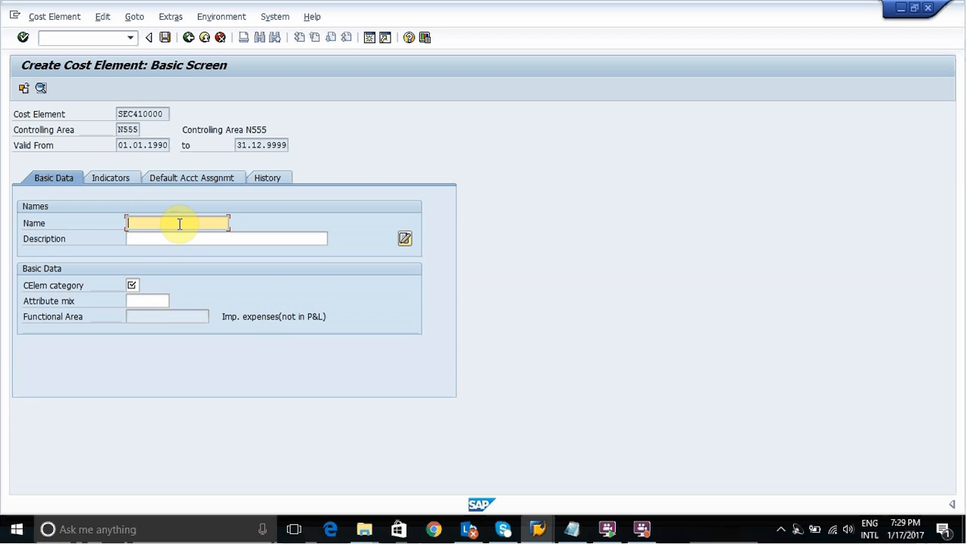
# Name the cost element ASSESSMENT, describe it as ASSESSMENT COST ELEMENT and choose category 42 (Assessment)
pyautogui.write('ASSESSMENT')
pyautogui.click(180, 238)
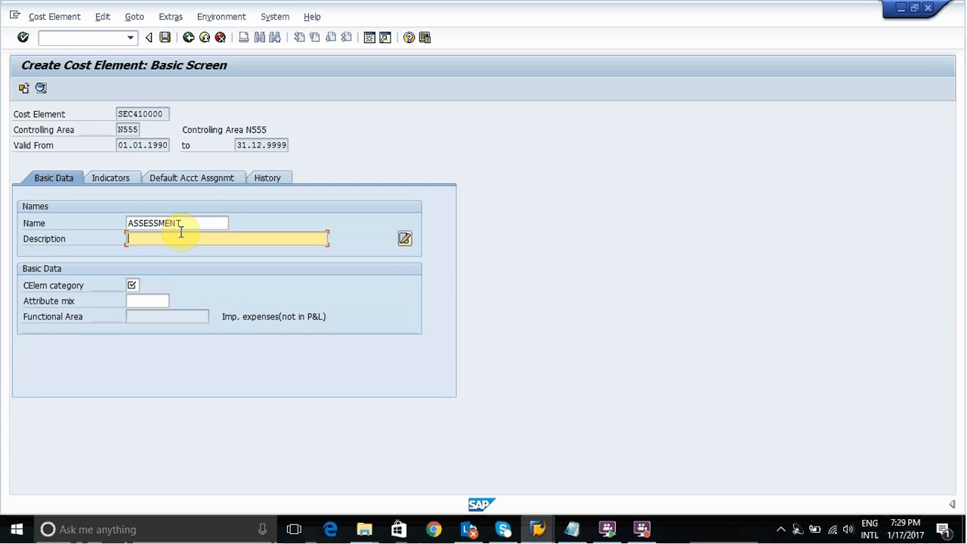
pyautogui.write('ASSESSMENT COST ELEMENT')
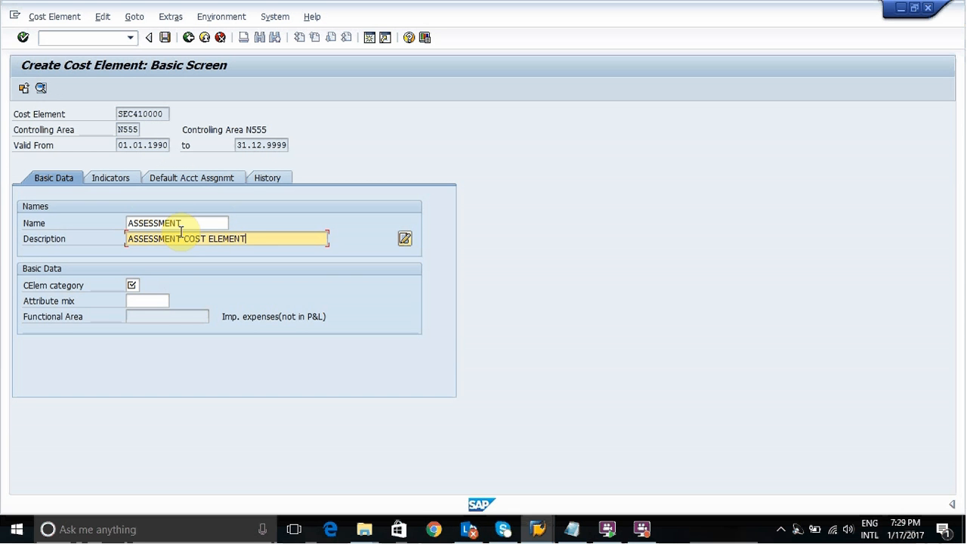
pyautogui.click(134, 285)
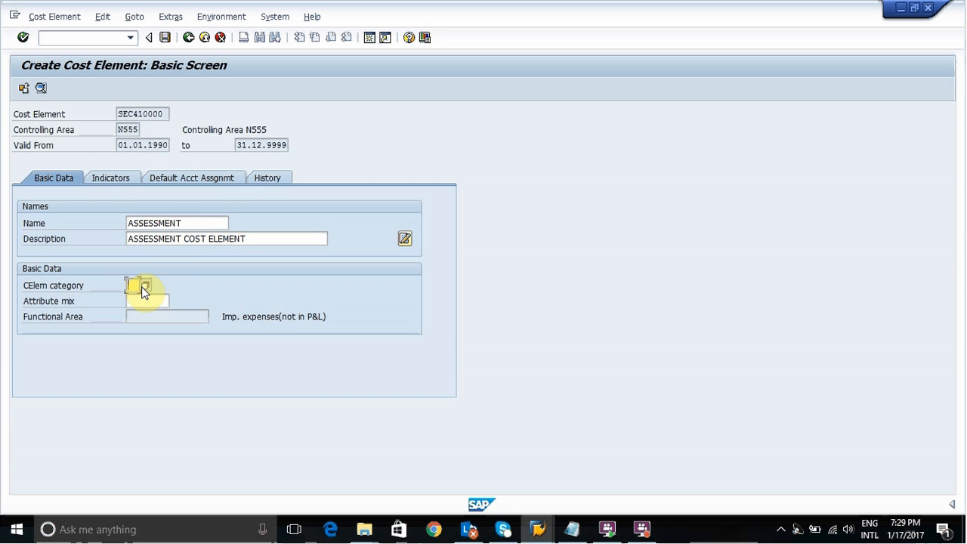
pyautogui.click(142, 286)
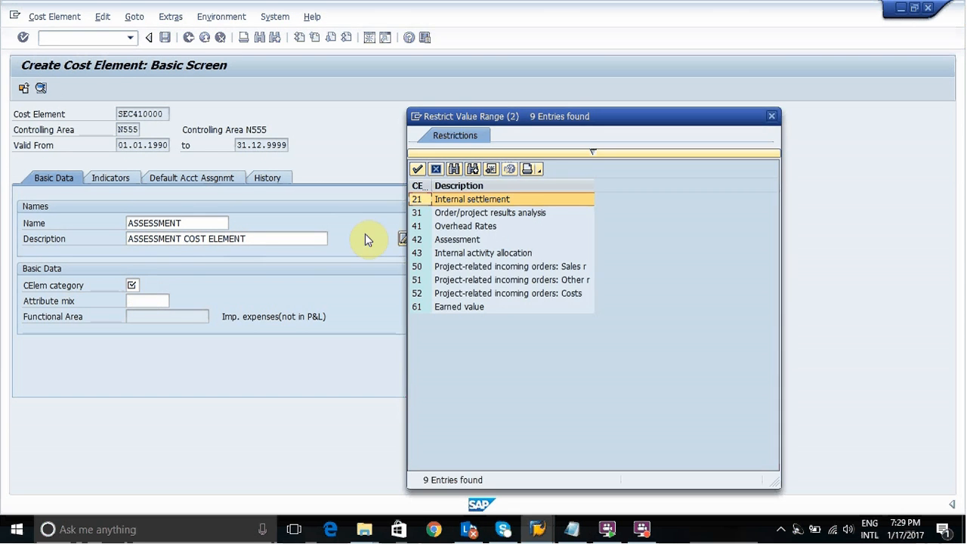
pyautogui.doubleClick(431, 241)
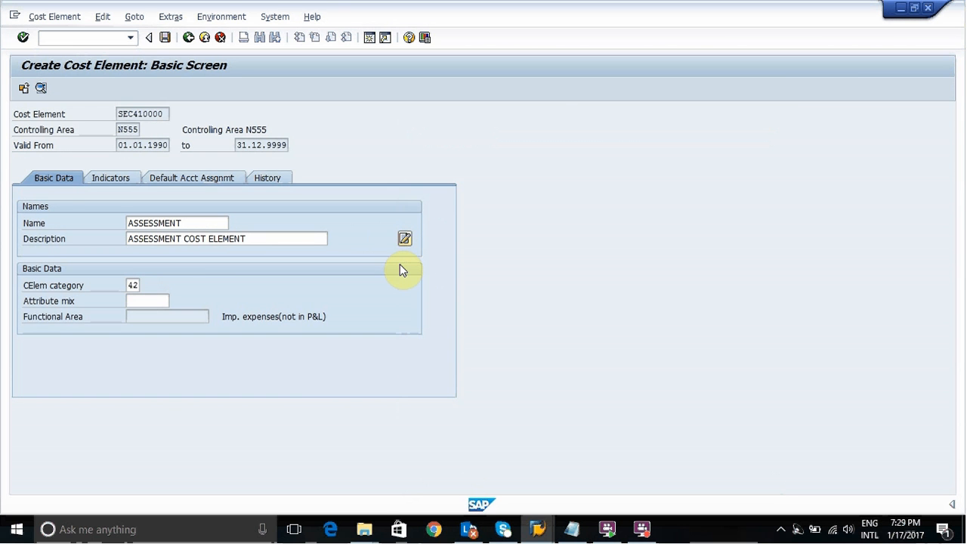
# Save secondary cost element SEC410000 and return to SAP Easy Access
pyautogui.hotkey('ctrl', 's')
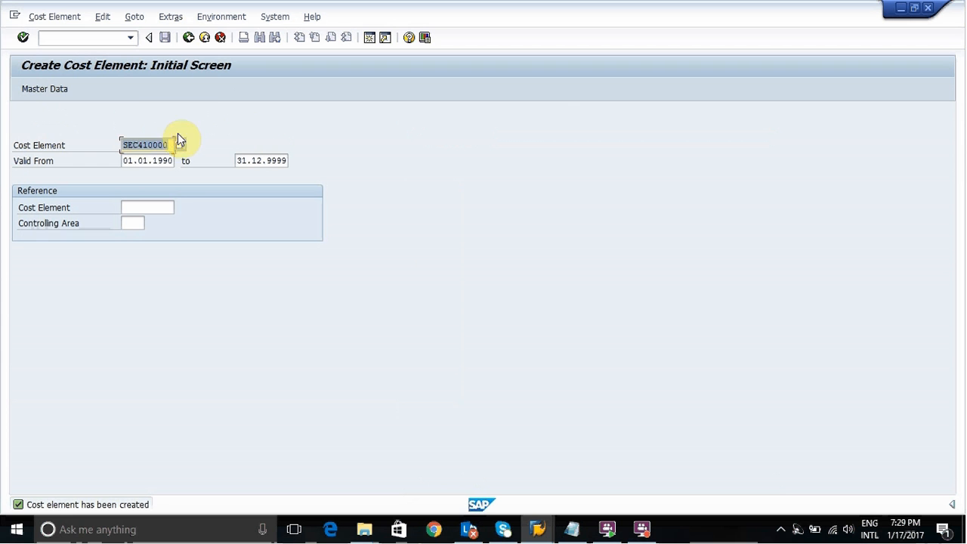
pyautogui.click(64, 17)
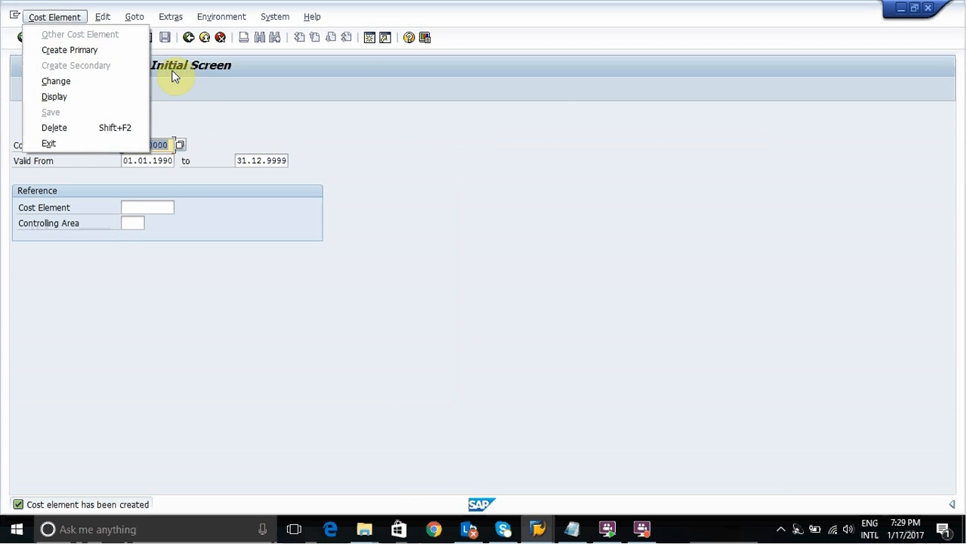
pyautogui.click(190, 42)
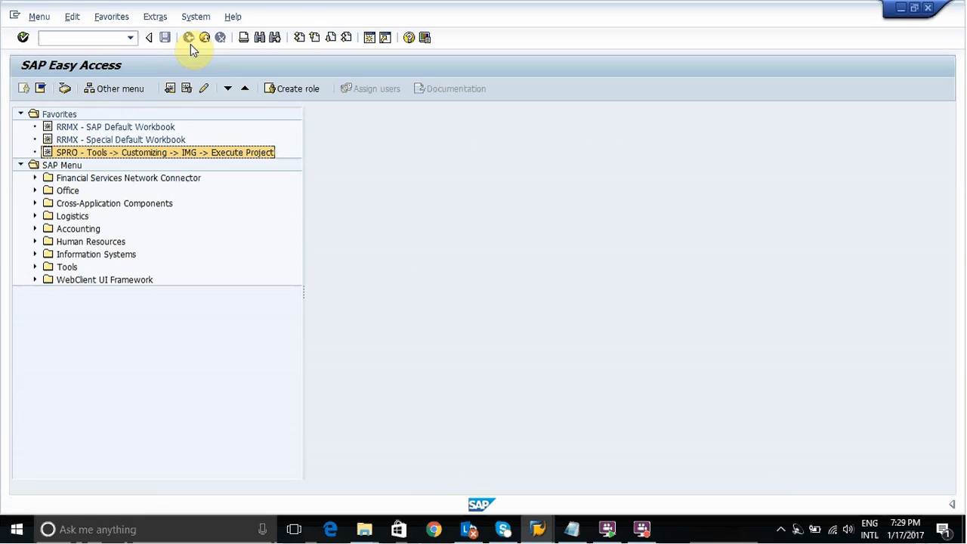
# Start transaction KA06 again, enter ASSESS as the new cost element and continue to its basic data
pyautogui.click(111, 38)
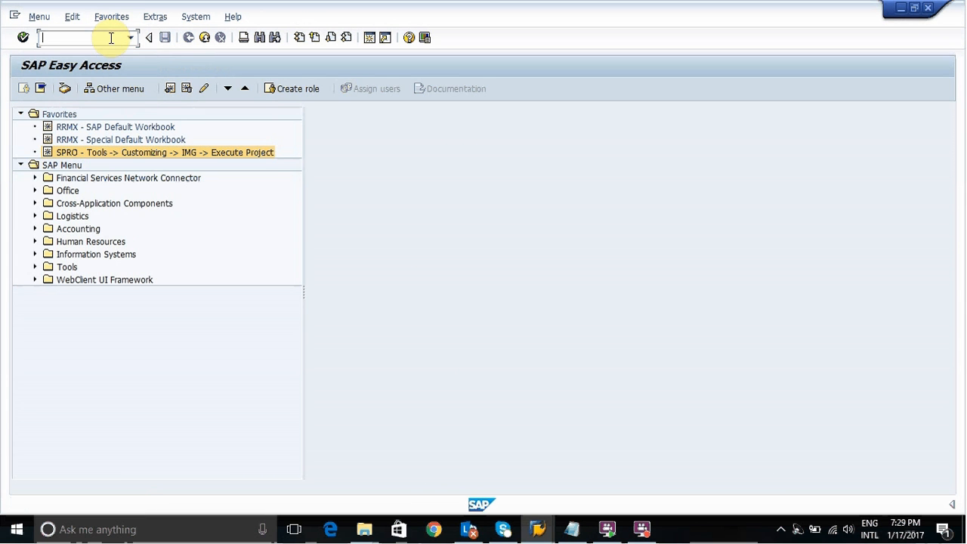
pyautogui.write('ka06')
pyautogui.press('Return')
pyautogui.press('Delete')
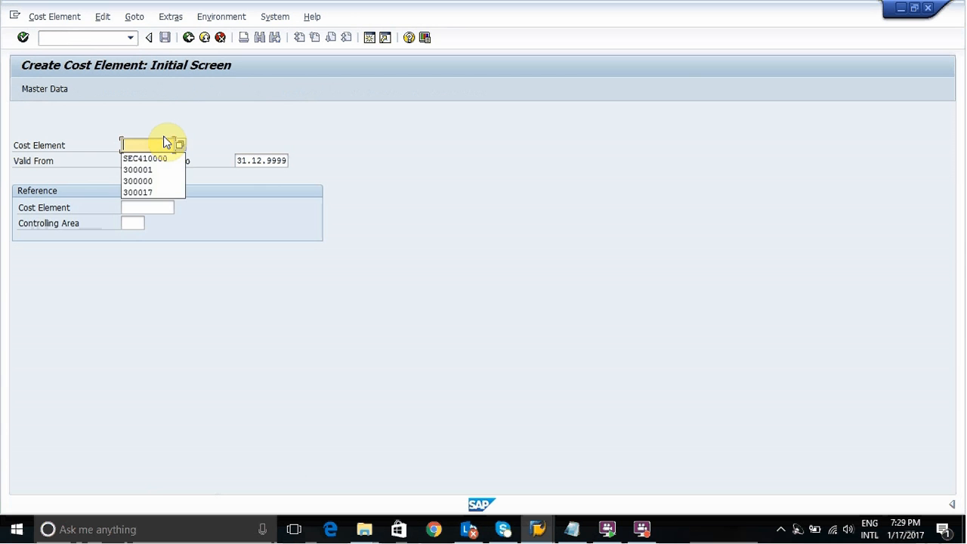
pyautogui.write('ASSES')
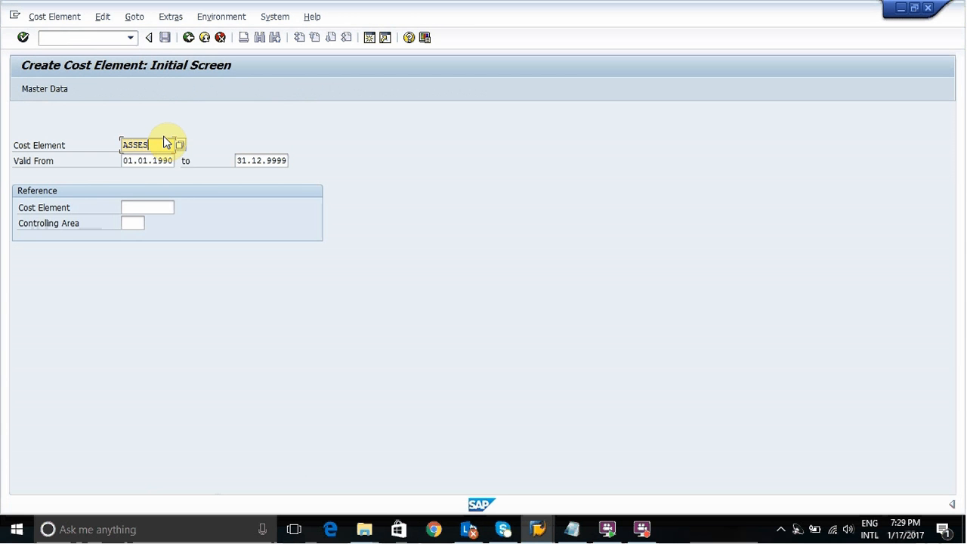
pyautogui.write('S')
pyautogui.press('Return')
# Name cost element ASSESS as ASSESSMENT and describe it as ASSESSMENT COST ELEMENT
pyautogui.write('A')
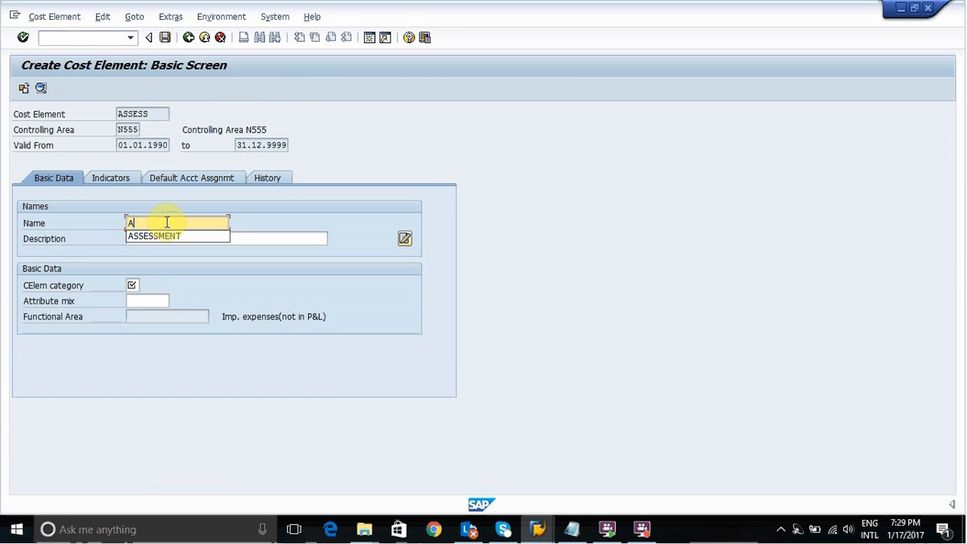
pyautogui.write('SSE')
pyautogui.press('Down')
pyautogui.press('Return')
pyautogui.press('Tab')
pyautogui.write('A')
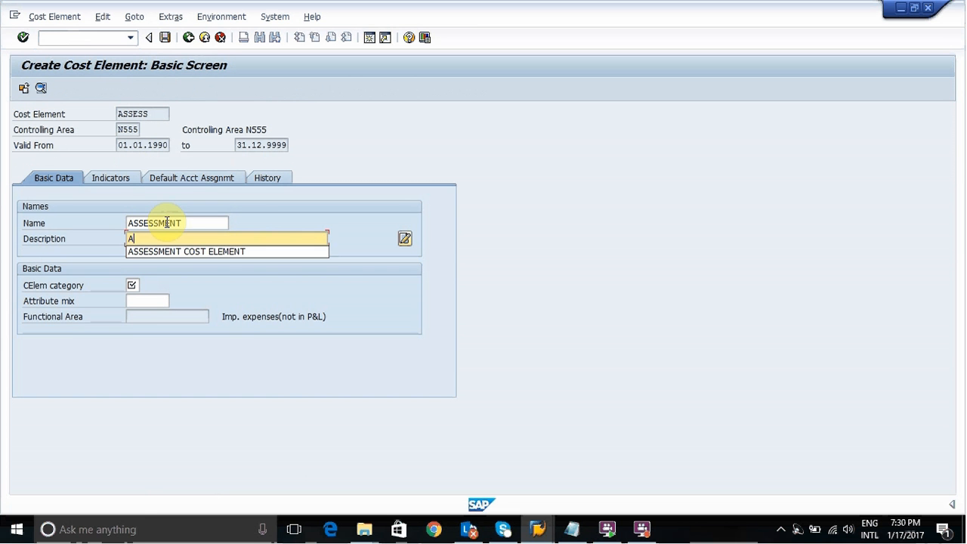
pyautogui.write('SS')
pyautogui.click(172, 253)
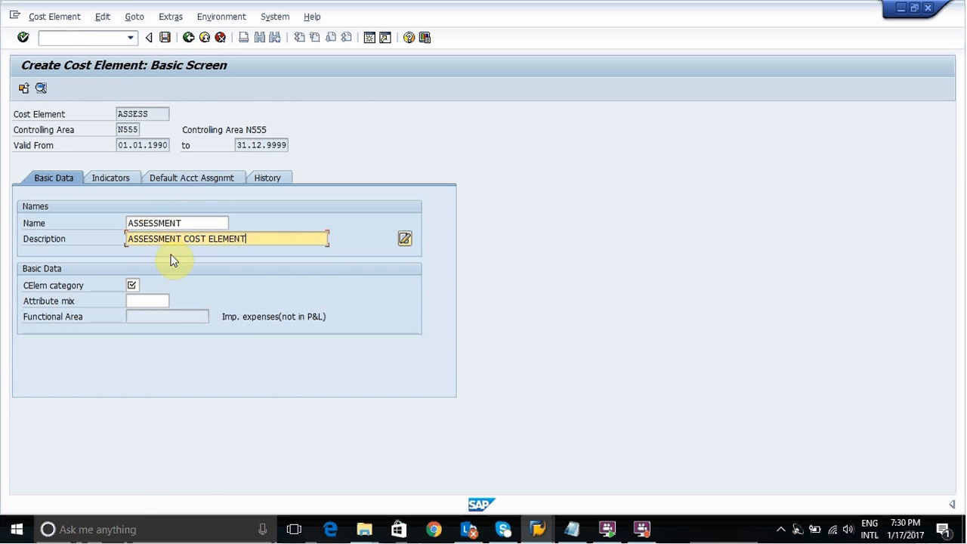
# Set the cost element category of ASSESS to 42 (Assessment) and save the cost element
pyautogui.click(132, 287)
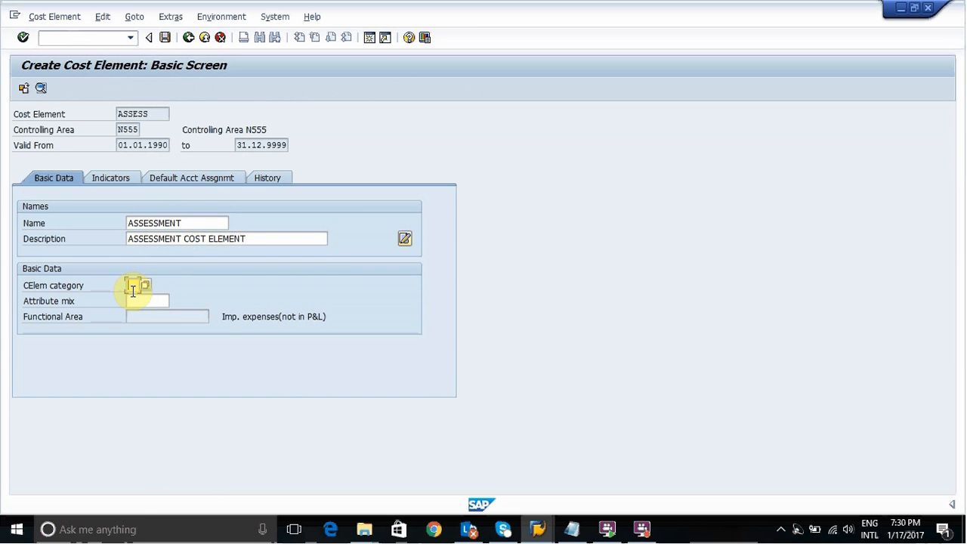
pyautogui.write('42')
pyautogui.press('Return')
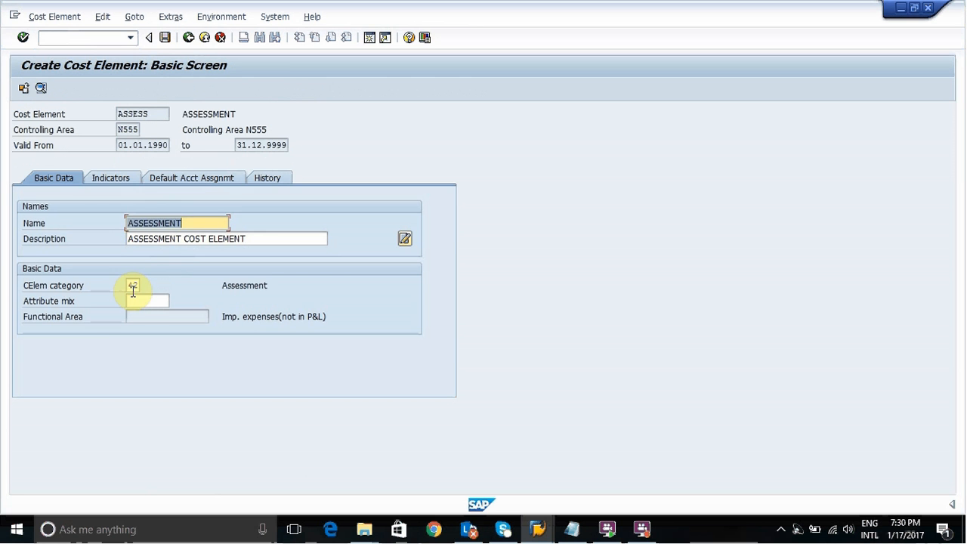
pyautogui.hotkey('ctrl', 's')
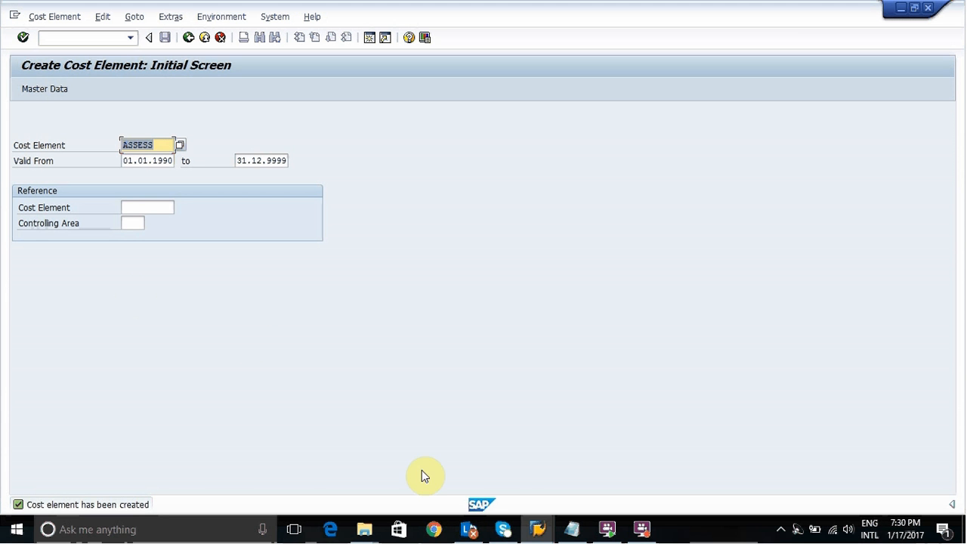
# Switch to Notepad and add line "9.CREATE ASSESSMENT CYCLE" to the step list, directly below the KA06 step
pyautogui.hotkey('alt', 'Tab')
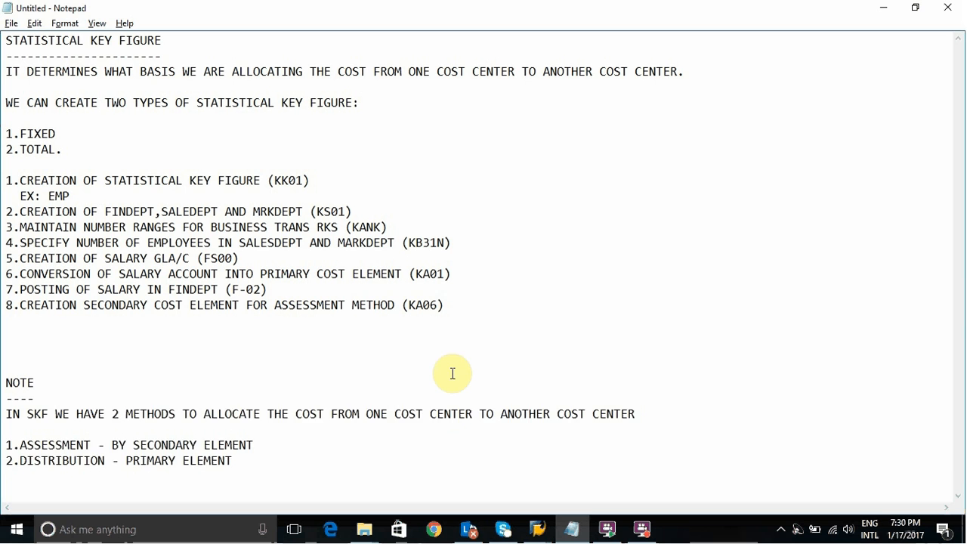
pyautogui.press('Return')
pyautogui.write('9')
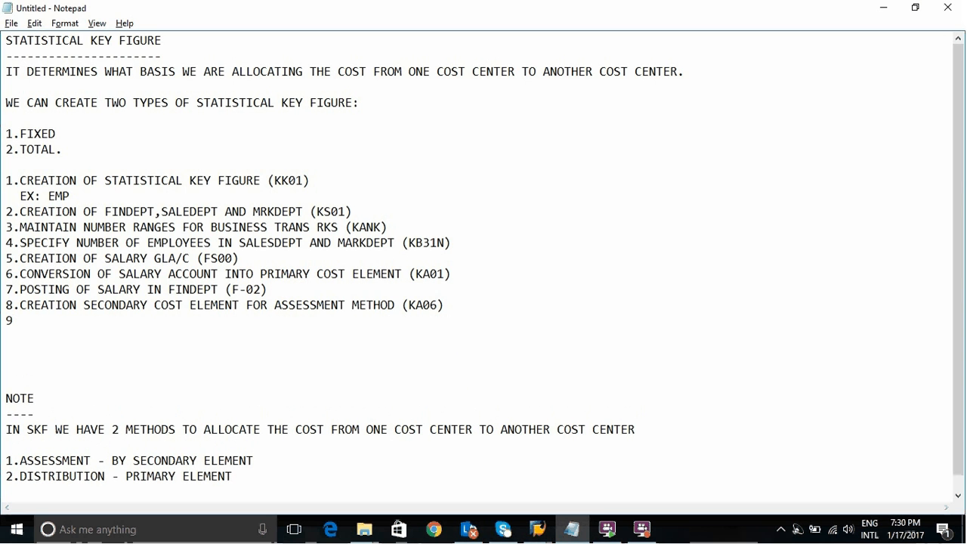
pyautogui.write('.CREATE ASSESSM')
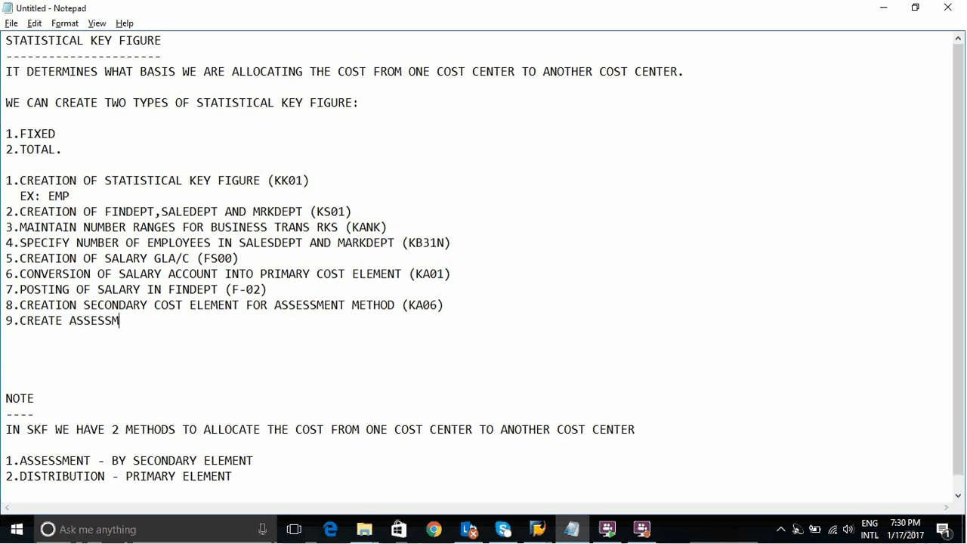
pyautogui.write('ENT CYCLE')
# Switch to SAP, return to Easy Access and open Define Assessment in the Current Settings of Cost Center Accounting's Period-End Closing to create an actual cycle
pyautogui.hotkey('alt', 'Tab')
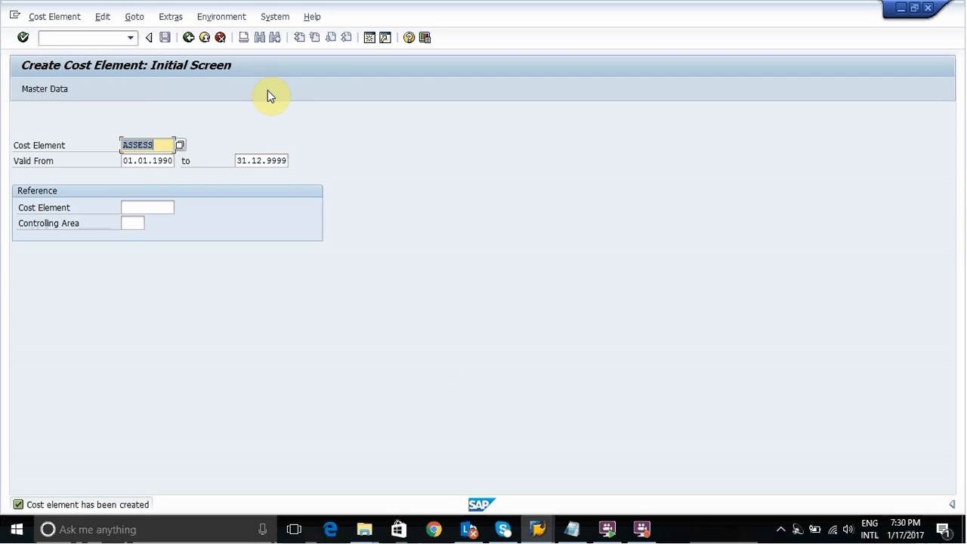
pyautogui.click(188, 37)
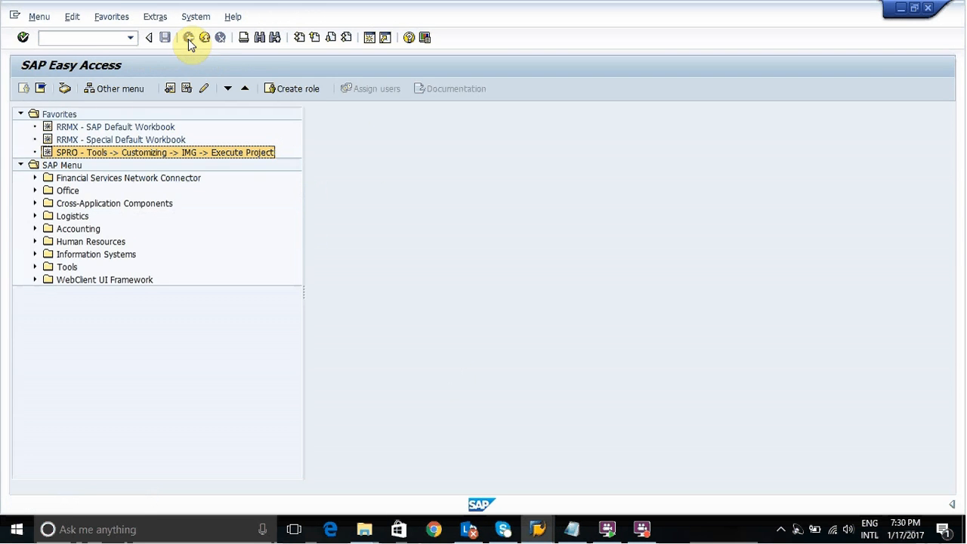
pyautogui.click(34, 229)
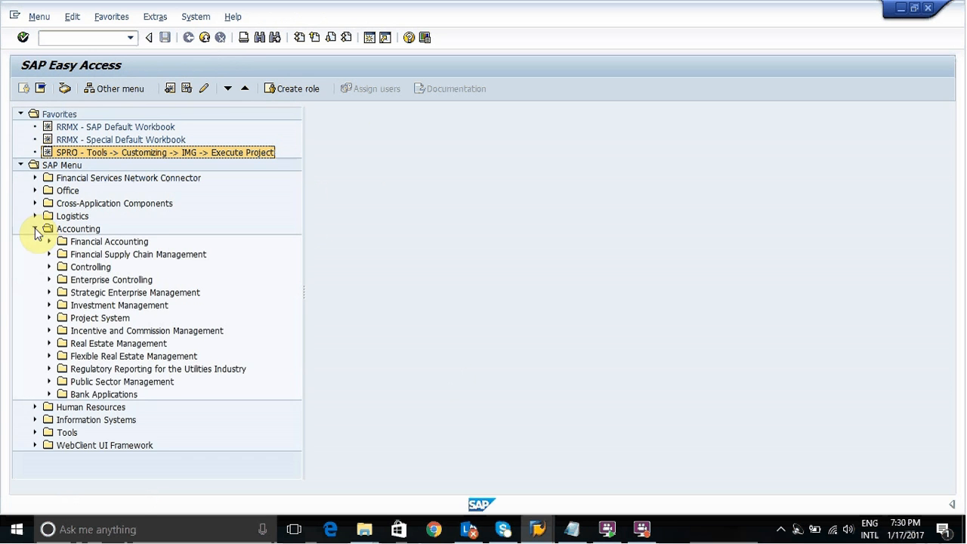
pyautogui.click(49, 267)
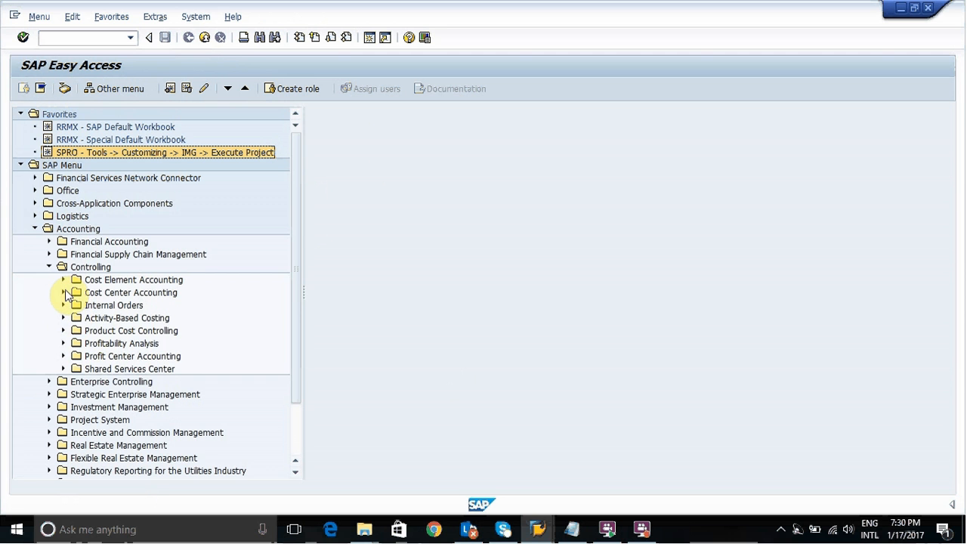
pyautogui.click(64, 293)
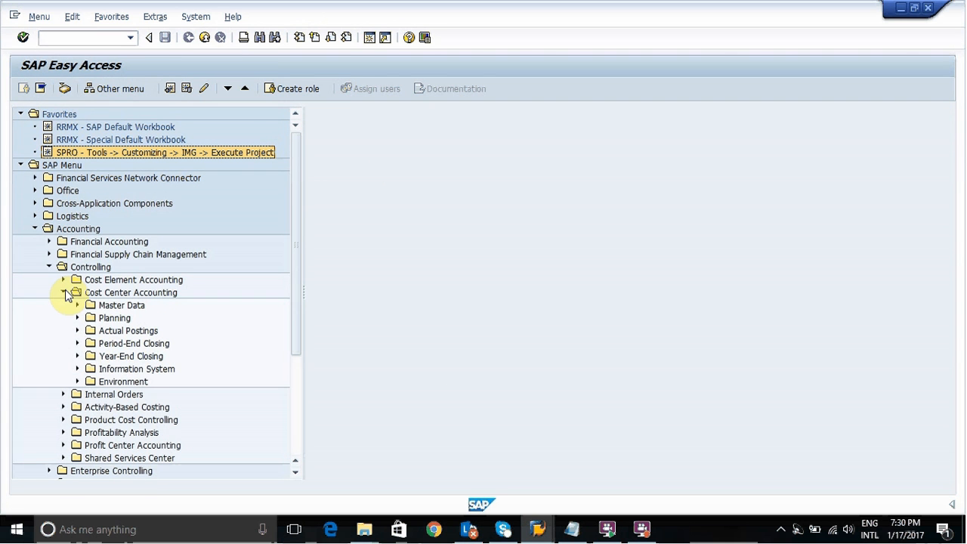
pyautogui.click(78, 343)
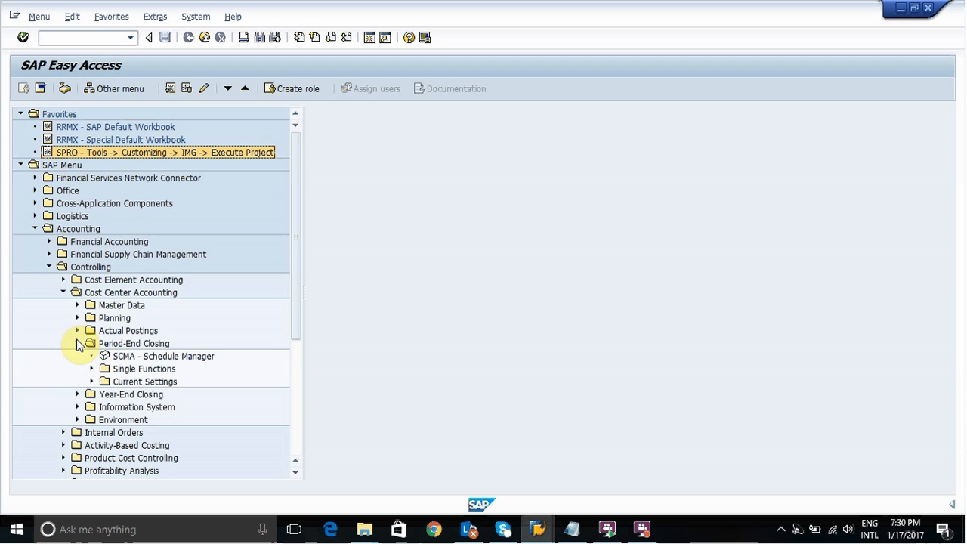
pyautogui.click(91, 383)
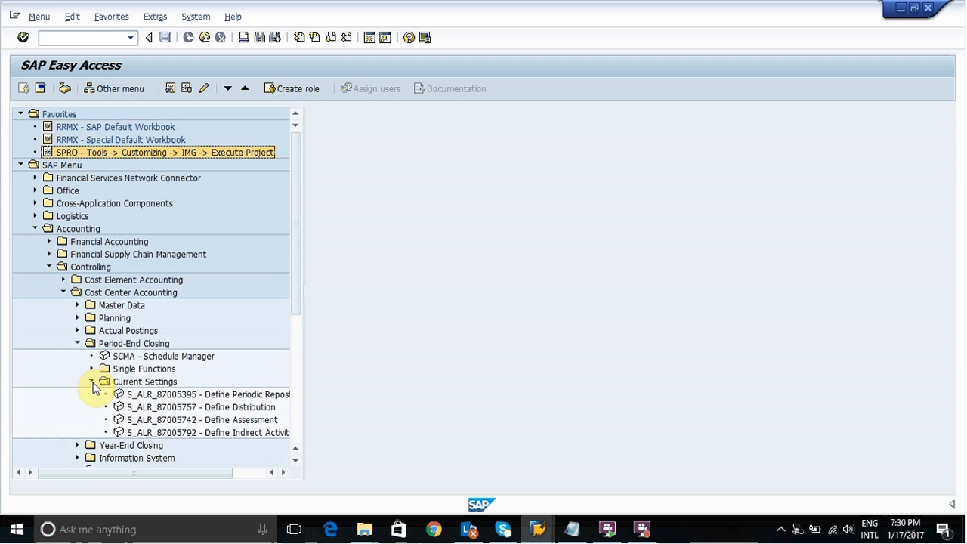
pyautogui.click(173, 421)
pyautogui.doubleClick(172, 422)
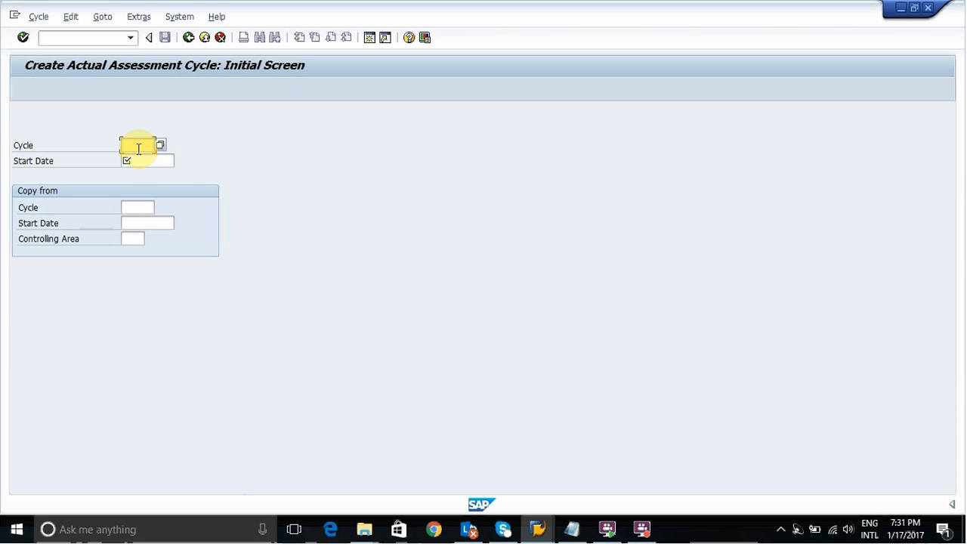
# Enter SALARY as the name of the new actual assessment cycle
pyautogui.write('EMP')
pyautogui.press('BackSpace')
pyautogui.press('BackSpace')
pyautogui.press('BackSpace')
pyautogui.write('SAL')
pyautogui.write('1')
pyautogui.write('RY')
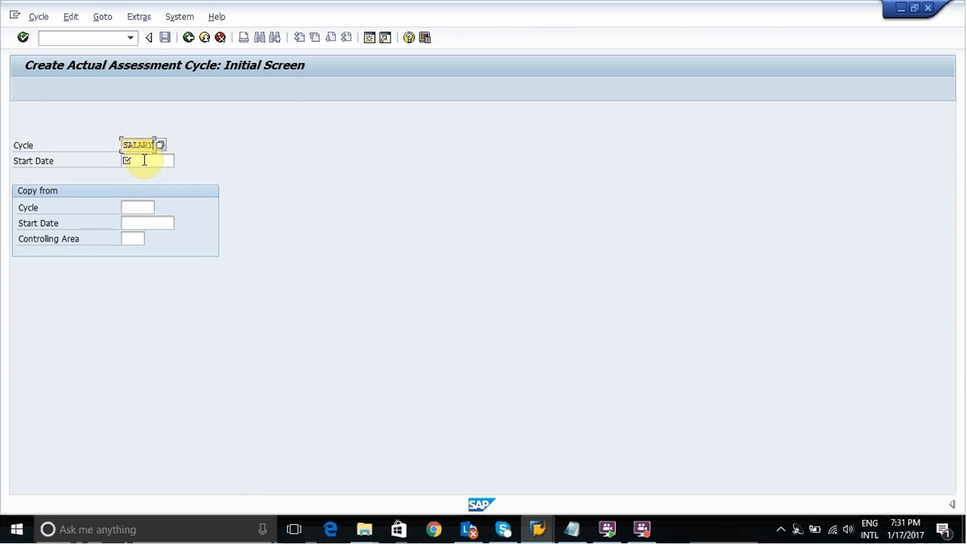
# Set the cycle's start date to 01.04.2016 and continue to its header data
pyautogui.click(143, 160)
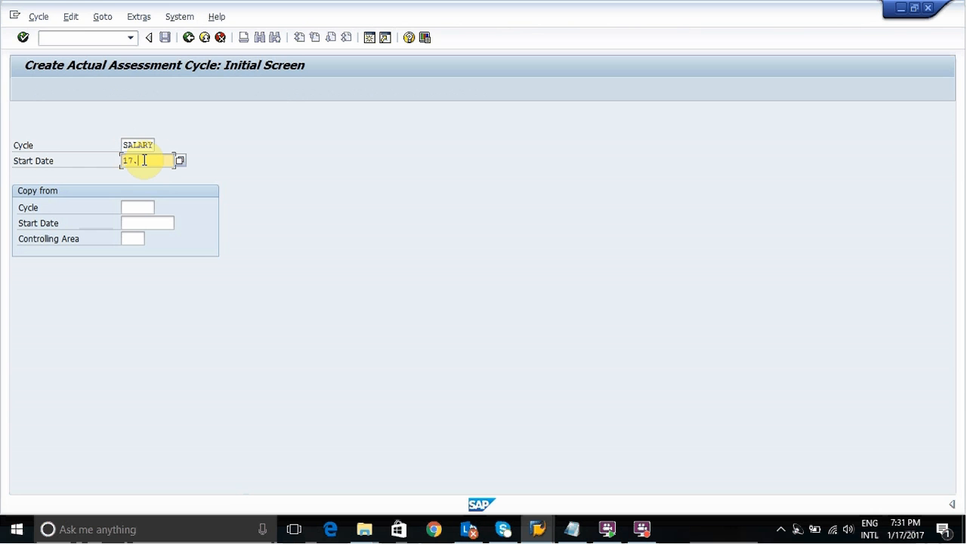
pyautogui.write('1')
pyautogui.write('01')
pyautogui.press('BackSpace')
pyautogui.press('BackSpace')
pyautogui.press('BackSpace')
pyautogui.press('BackSpace')
pyautogui.press('BackSpace')
pyautogui.press('BackSpace')
pyautogui.press('BackSpace')
pyautogui.press('BackSpace')
pyautogui.press('BackSpace')
pyautogui.write('01.01.2016')
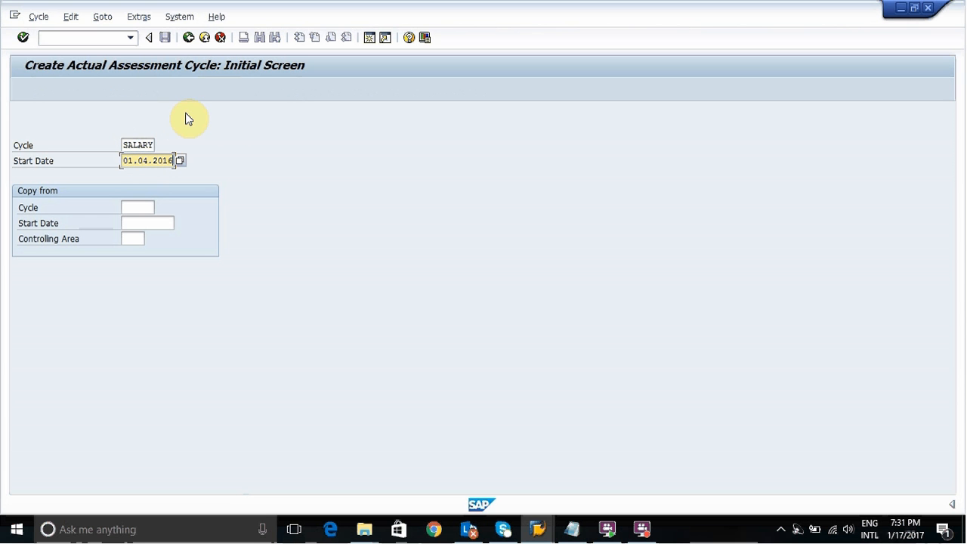
pyautogui.click(23, 37)
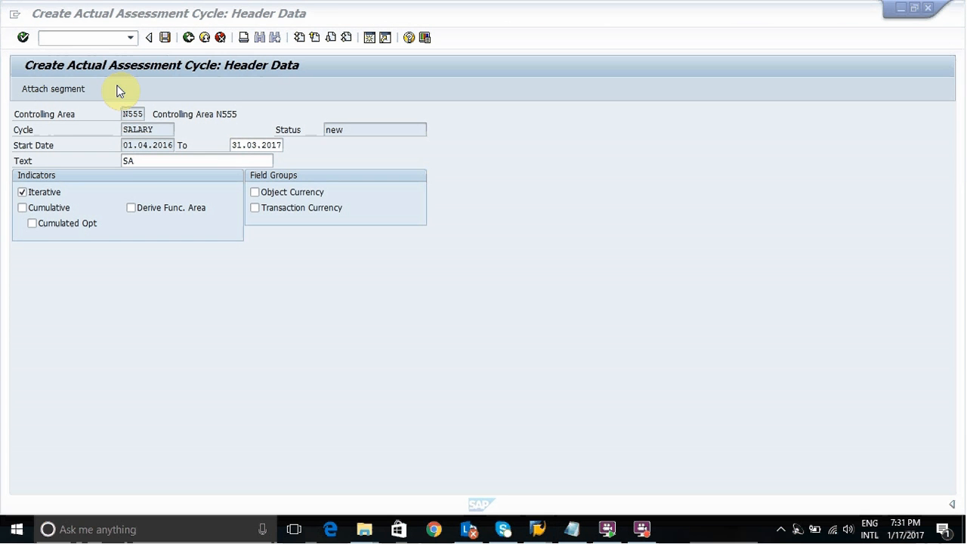
# Enter SALARY ALLOCATION as the cycle's header text
pyautogui.click(157, 161)
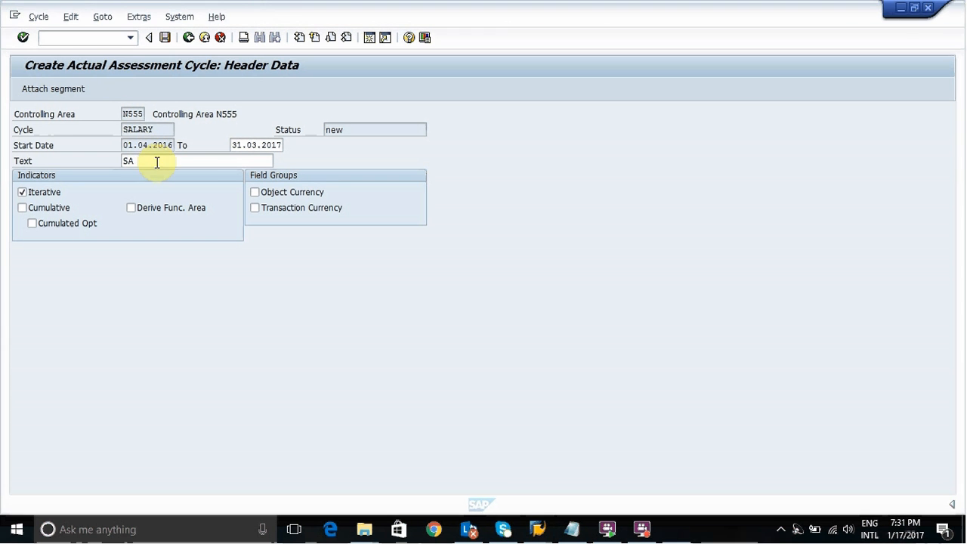
pyautogui.write('SALARY')
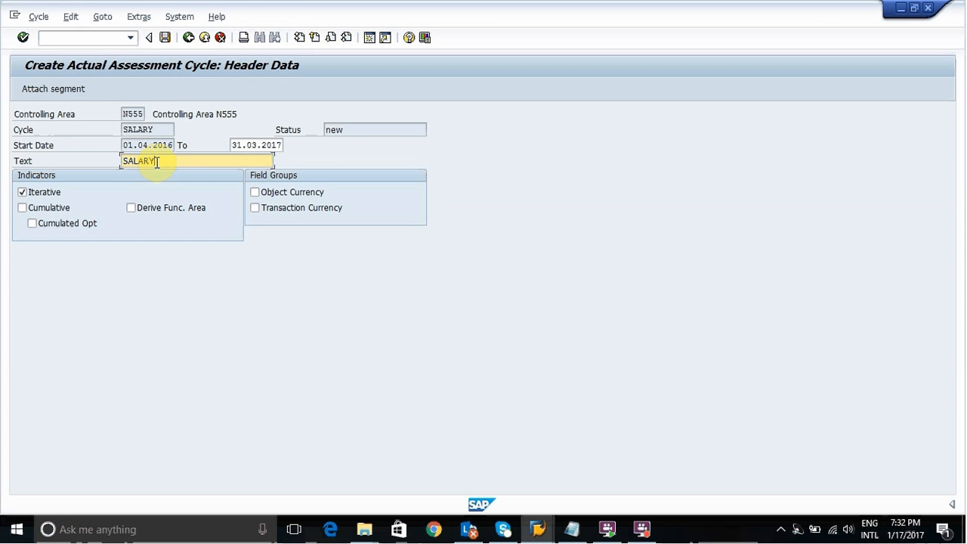
pyautogui.write(' ALLOCATION')
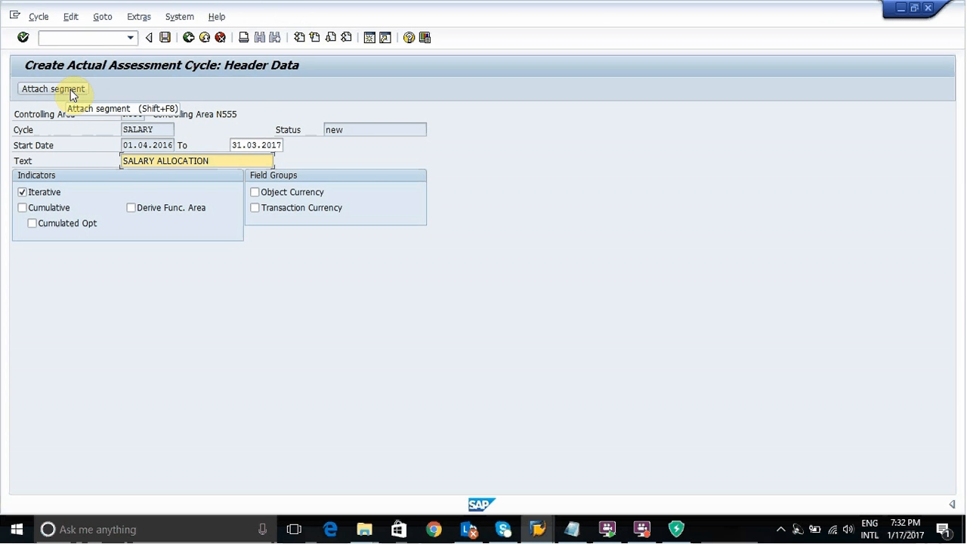
# Attach a segment to the cycle, naming it SALARY with the description SALARY ALLOCATION
pyautogui.click(73, 92)
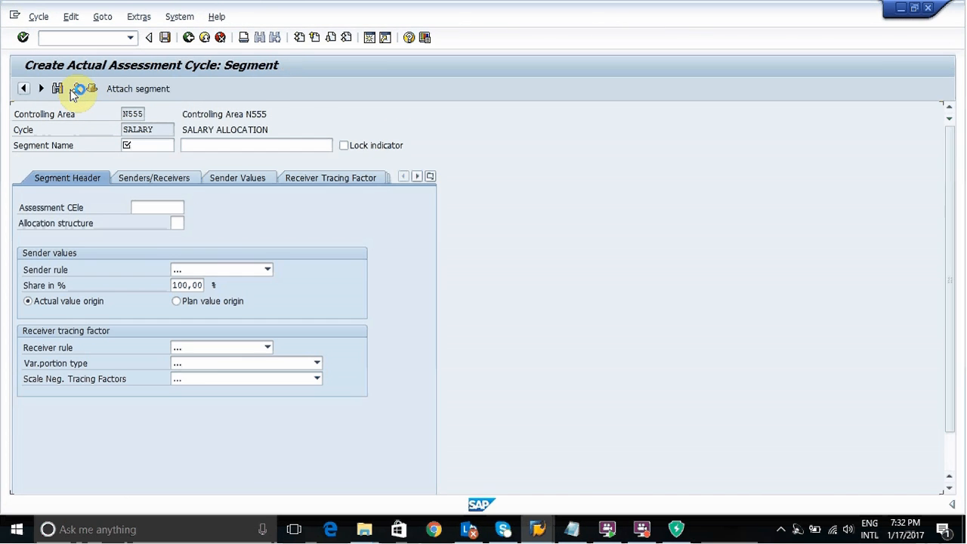
pyautogui.click(141, 144)
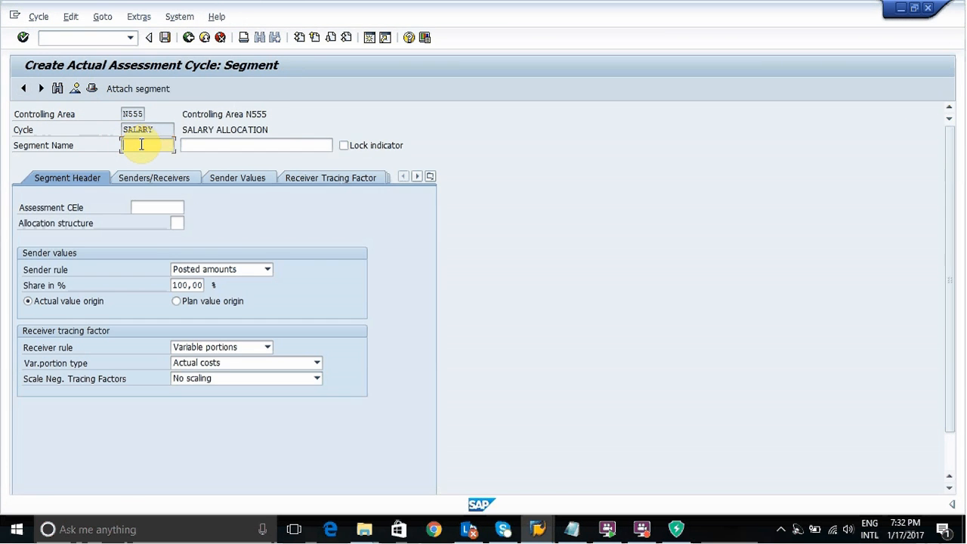
pyautogui.write('SALARY')
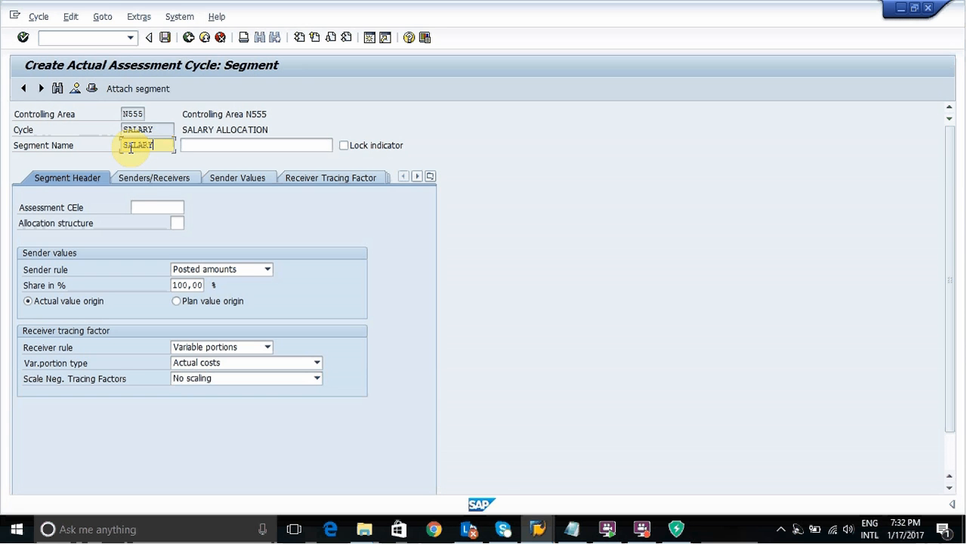
pyautogui.press('Tab')
pyautogui.write('SALA')
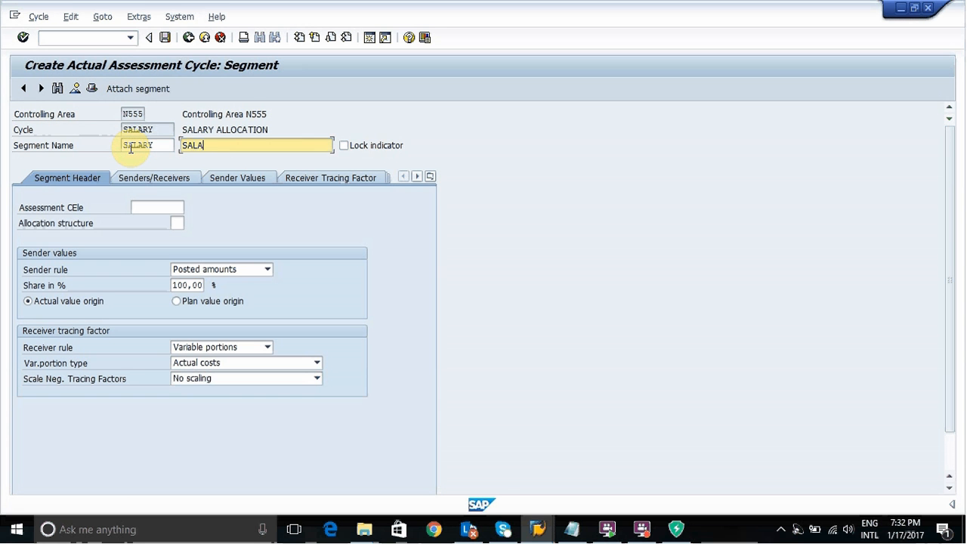
pyautogui.write('RY A')
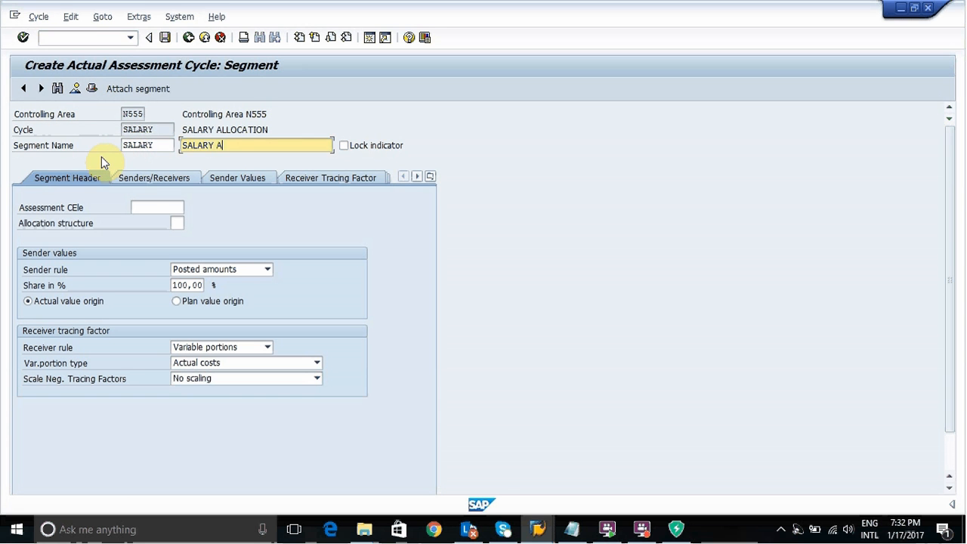
pyautogui.write('LLOCATION')
# In the segment header, assign assessment cost element ASSESS and set the variable portion type to Actual Statistical Key Figures
pyautogui.click(143, 208)
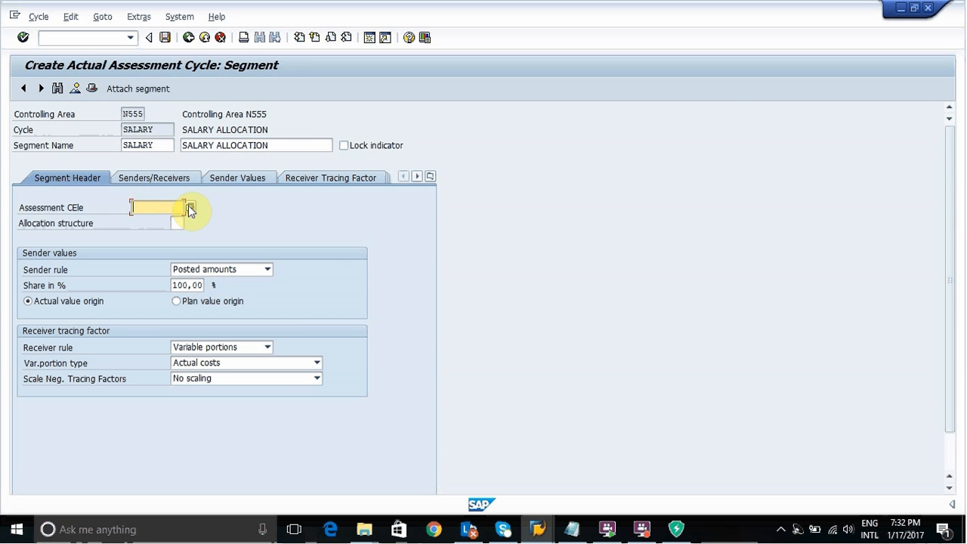
pyautogui.click(188, 206)
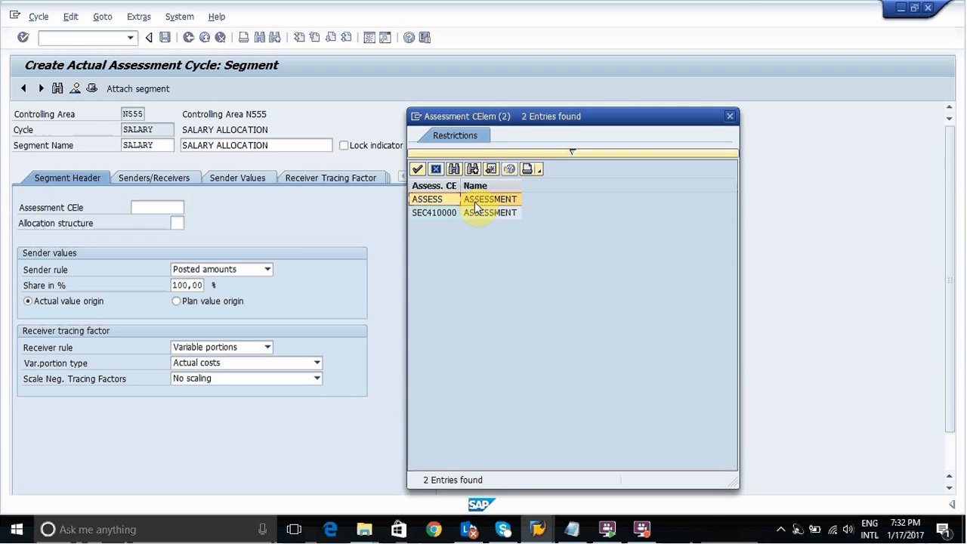
pyautogui.doubleClick(475, 206)
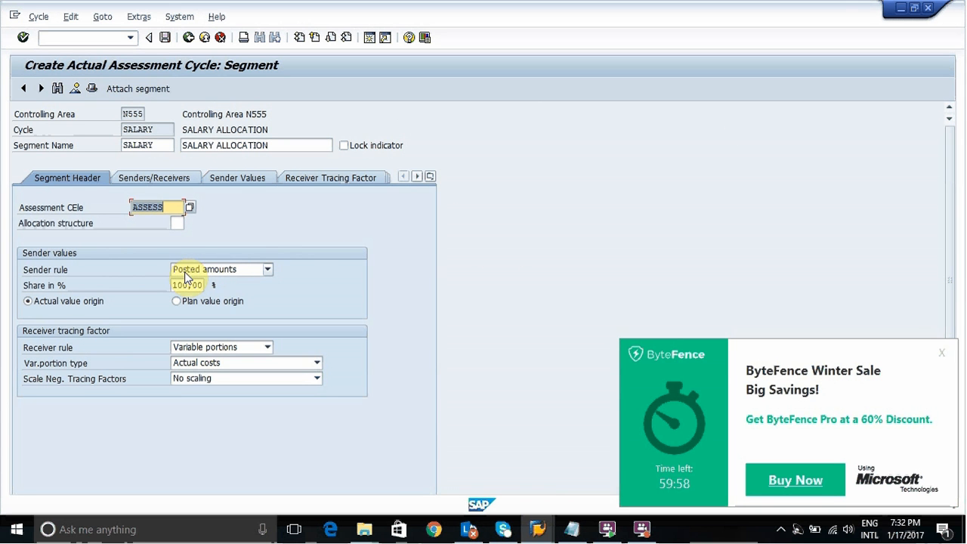
pyautogui.click(943, 353)
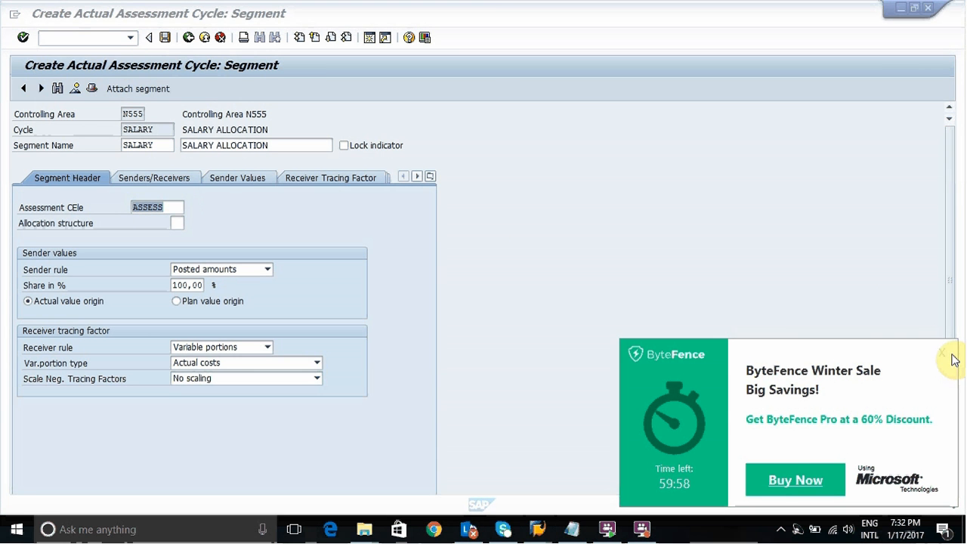
pyautogui.click(559, 331)
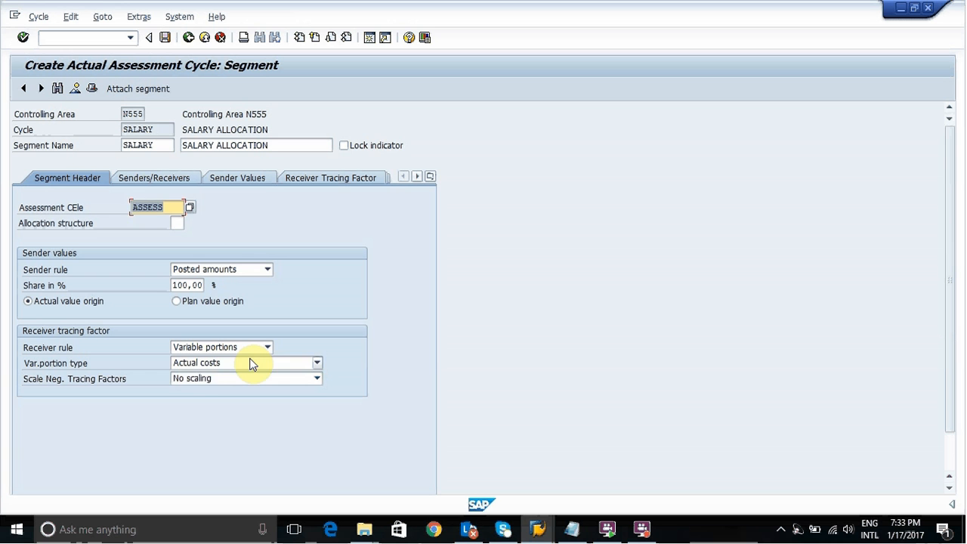
pyautogui.click(252, 364)
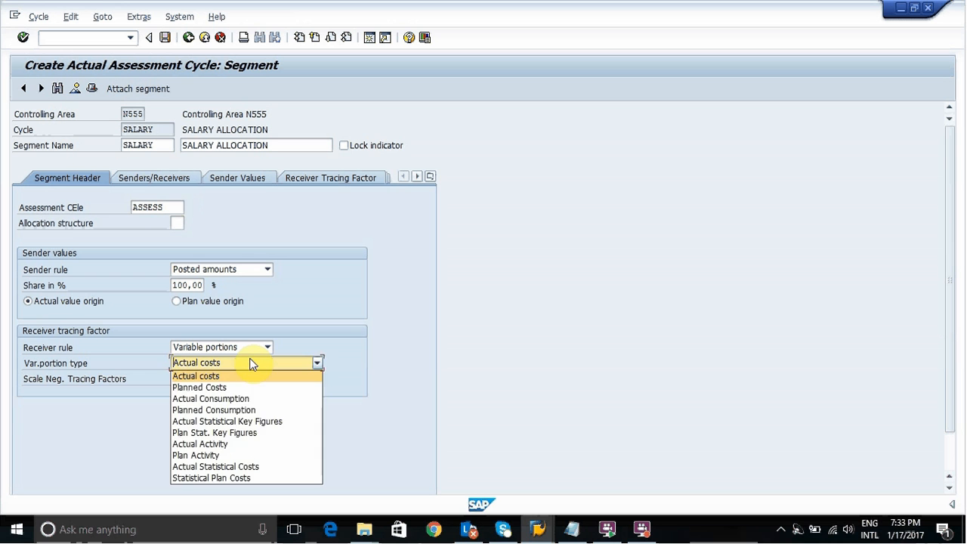
pyautogui.click(239, 423)
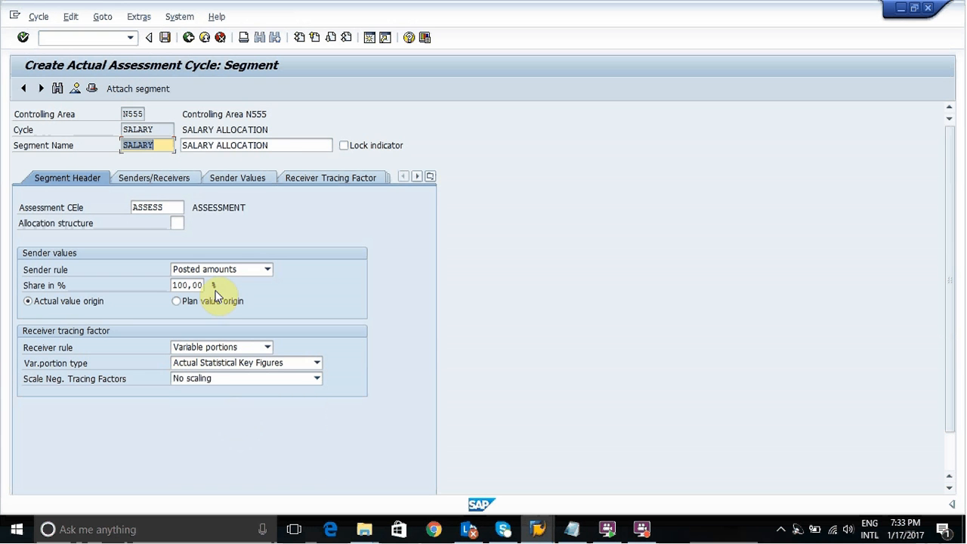
# Look up the available cost centers and assign FINDEPT as the segment's sender cost center
pyautogui.click(183, 185)
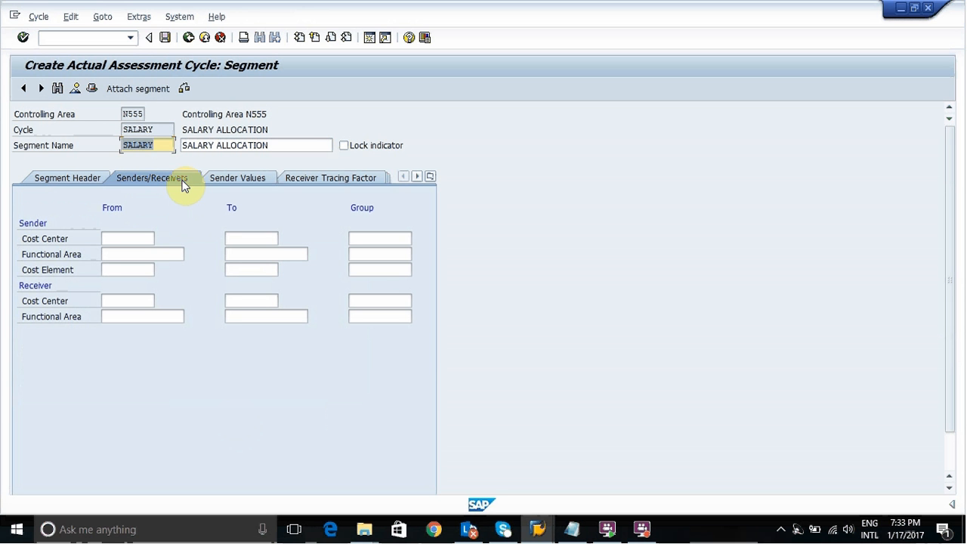
pyautogui.click(145, 239)
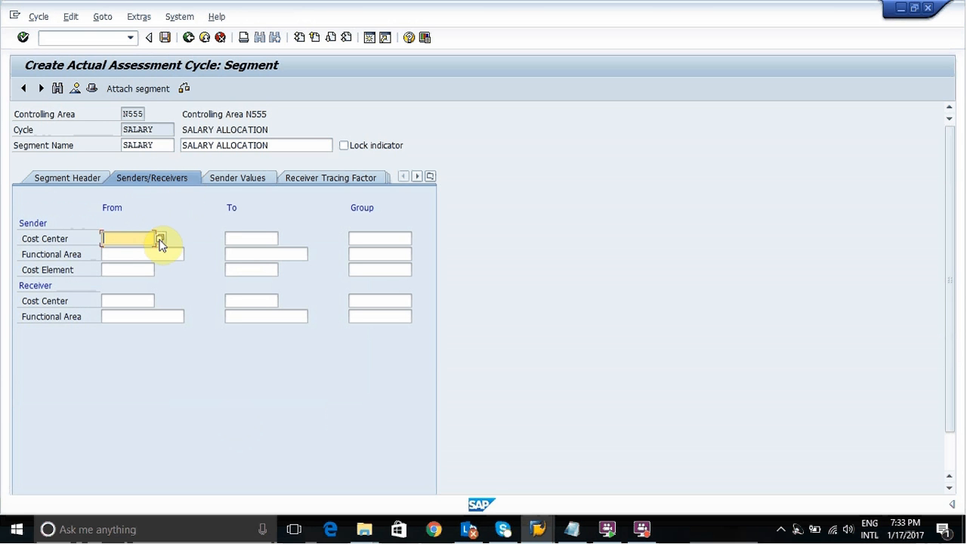
pyautogui.click(163, 239)
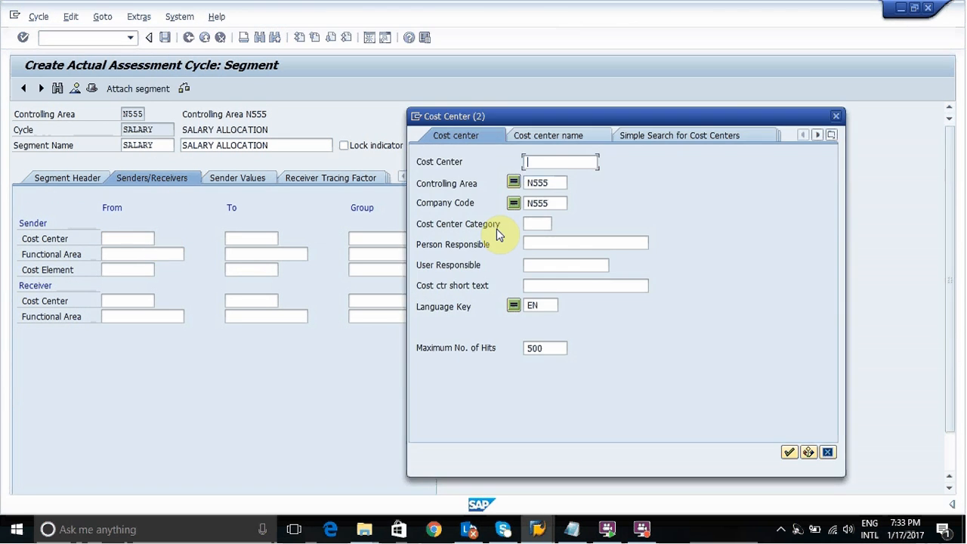
pyautogui.press('Return')
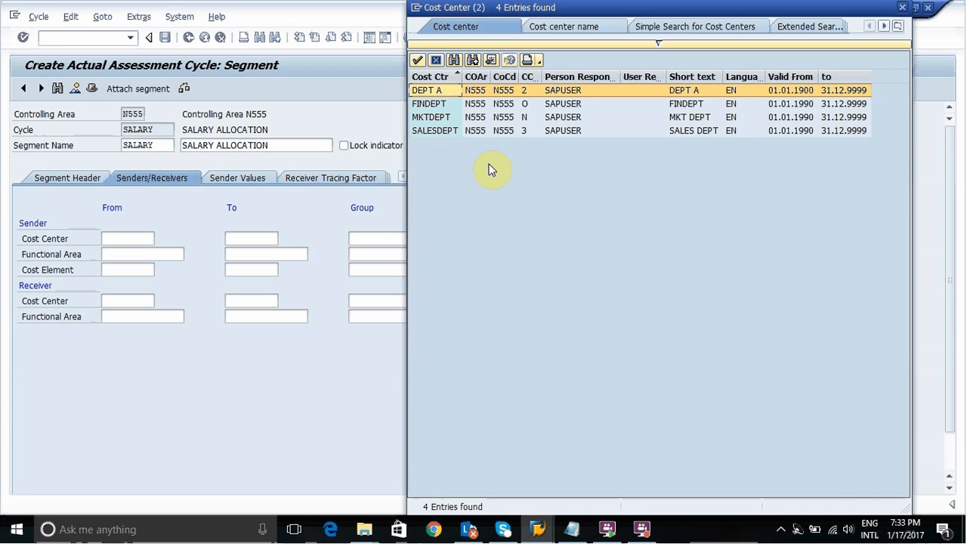
pyautogui.doubleClick(488, 107)
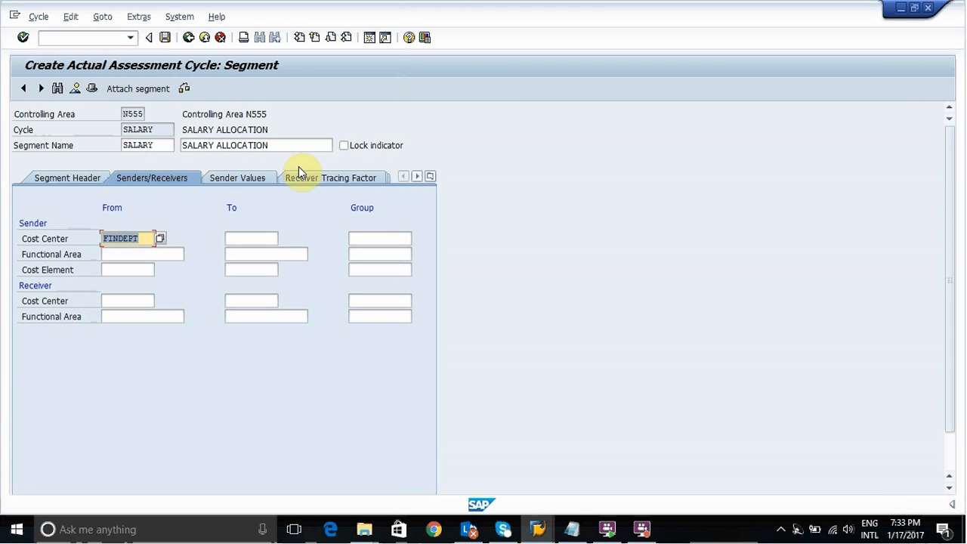
# Set the segment's receiver cost center range from MKTDEPT to SALESDEPT
pyautogui.click(149, 301)
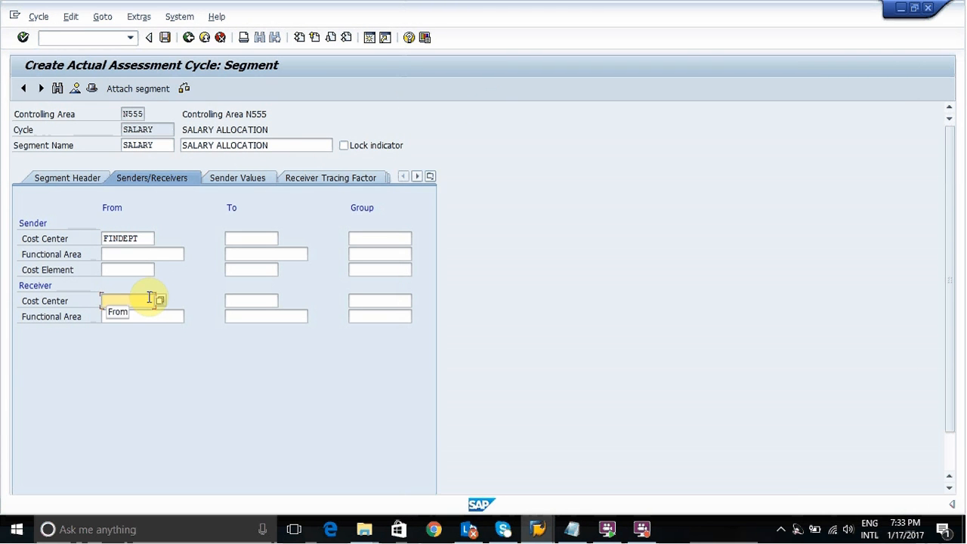
pyautogui.click(160, 303)
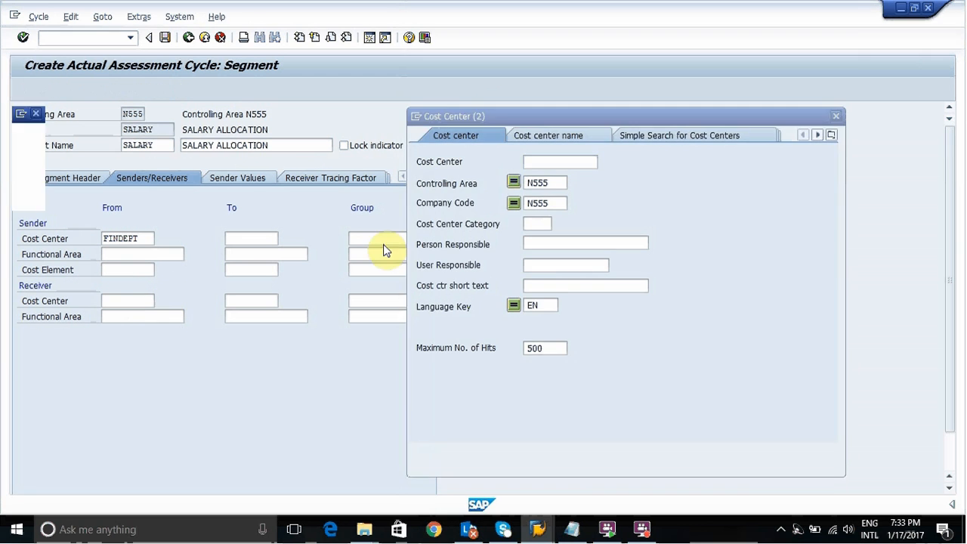
pyautogui.press('Return')
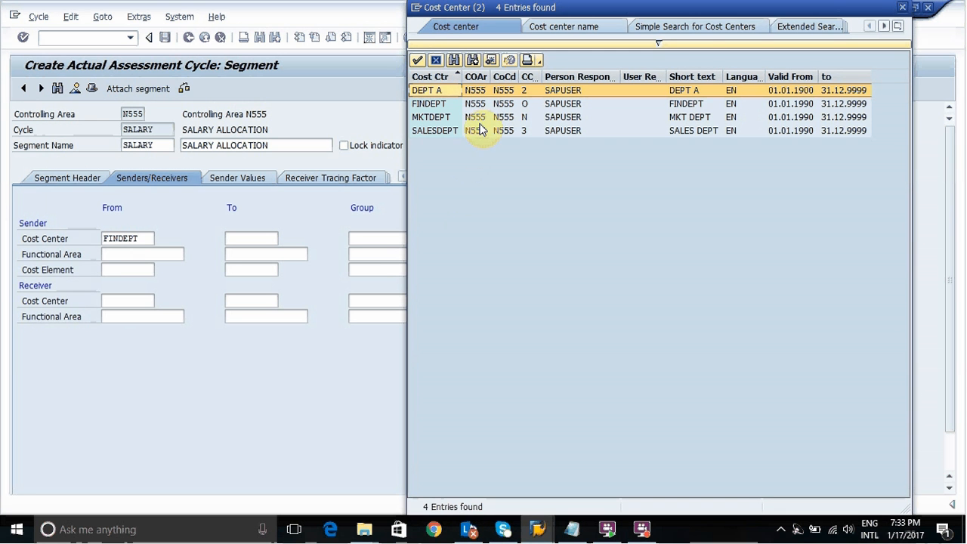
pyautogui.doubleClick(481, 119)
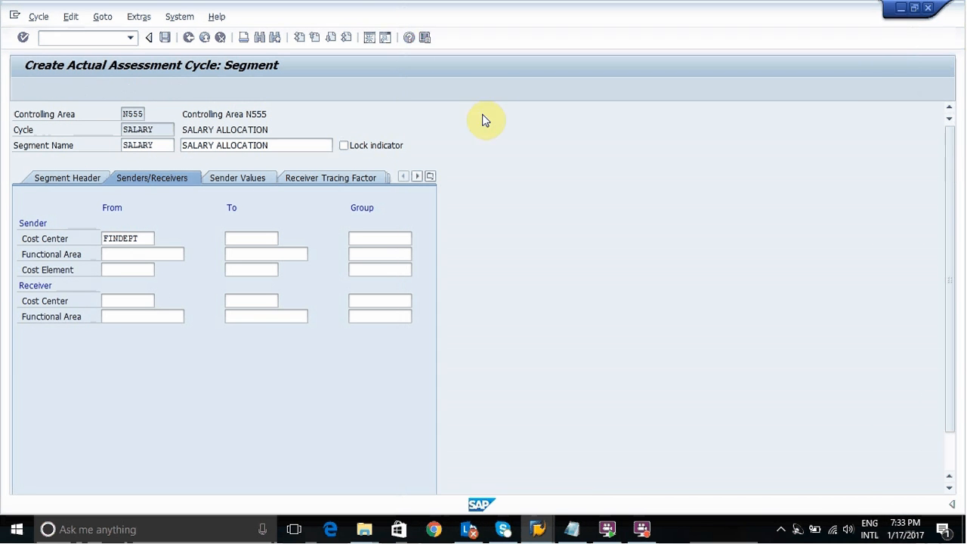
pyautogui.click(270, 300)
pyautogui.click(284, 302)
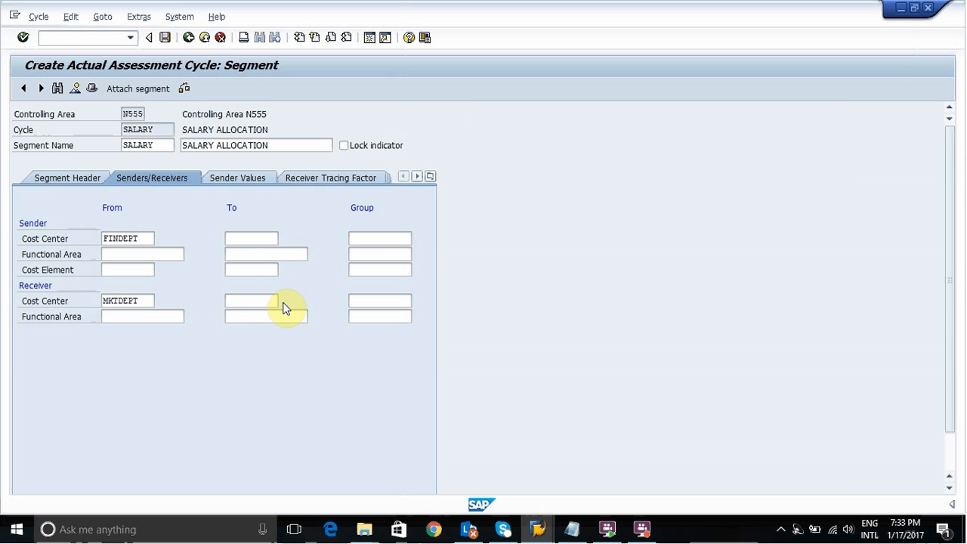
pyautogui.click(464, 265)
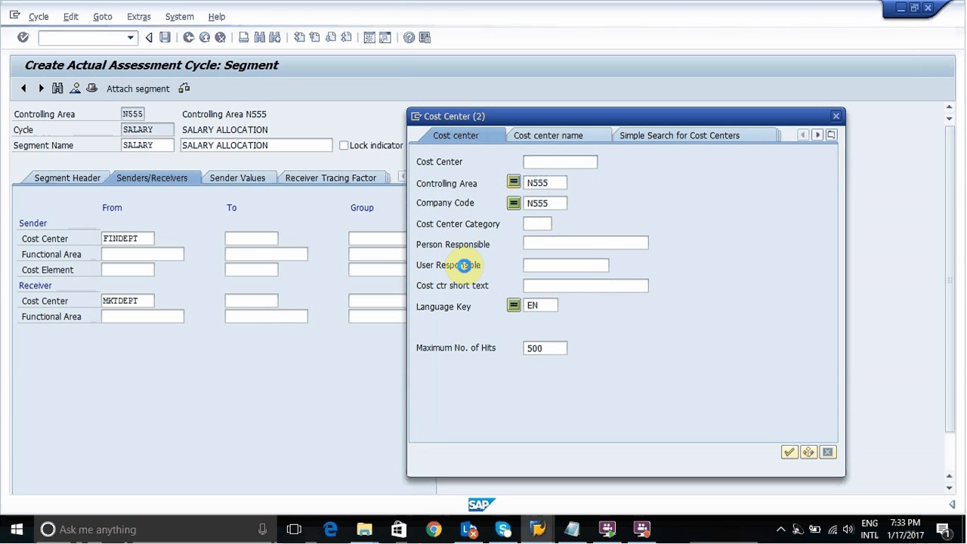
pyautogui.press('Return')
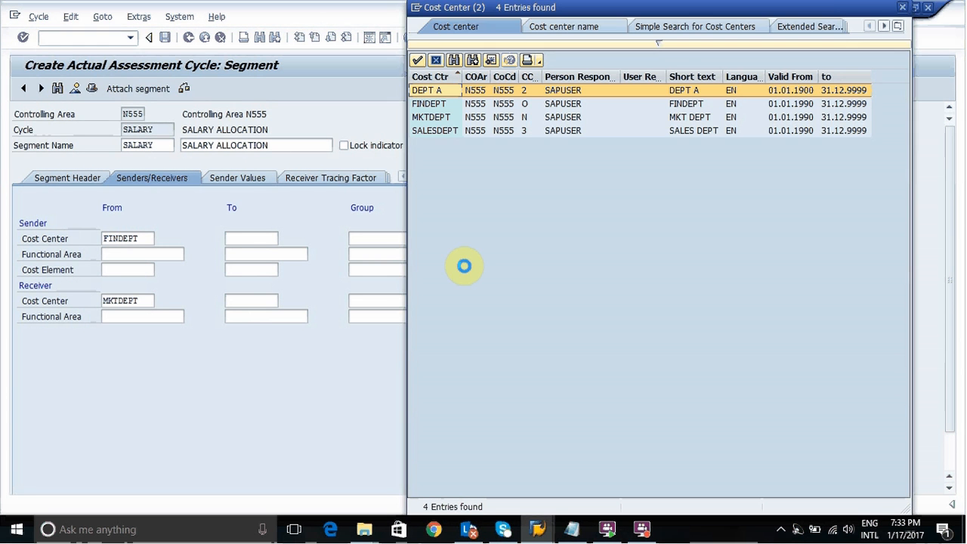
pyautogui.click(439, 132)
pyautogui.doubleClick(439, 130)
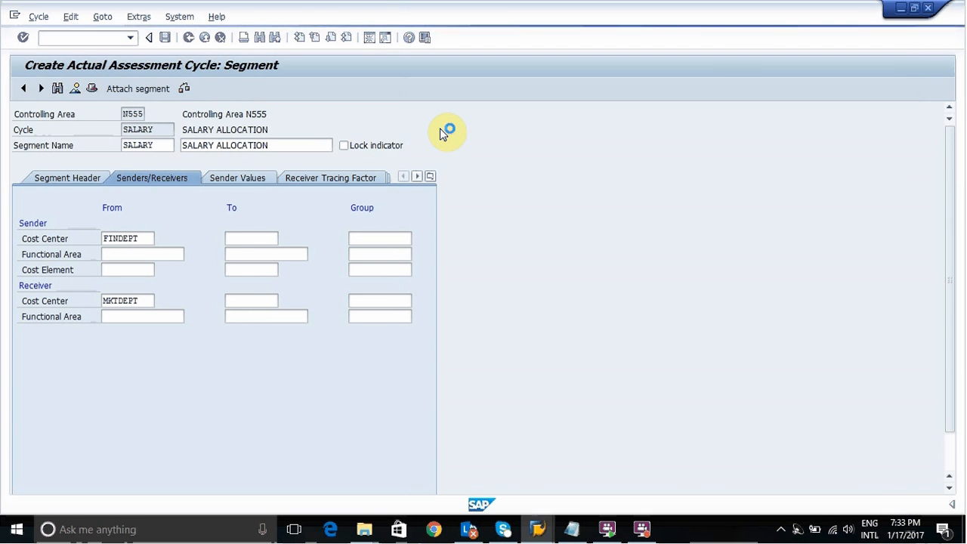
# Enter EMP as the statistical key figure in the selection criteria of the receiver tracing factor
pyautogui.click(246, 177)
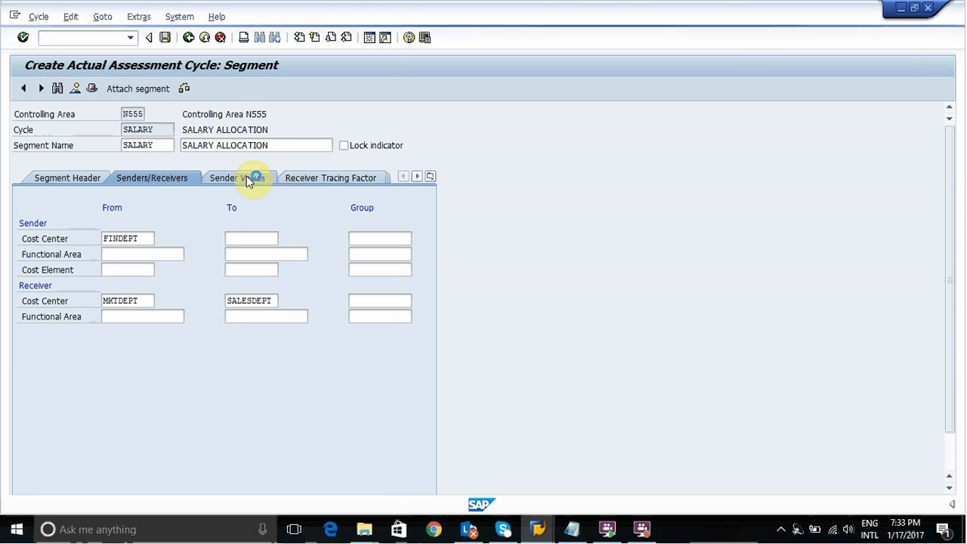
pyautogui.click(320, 183)
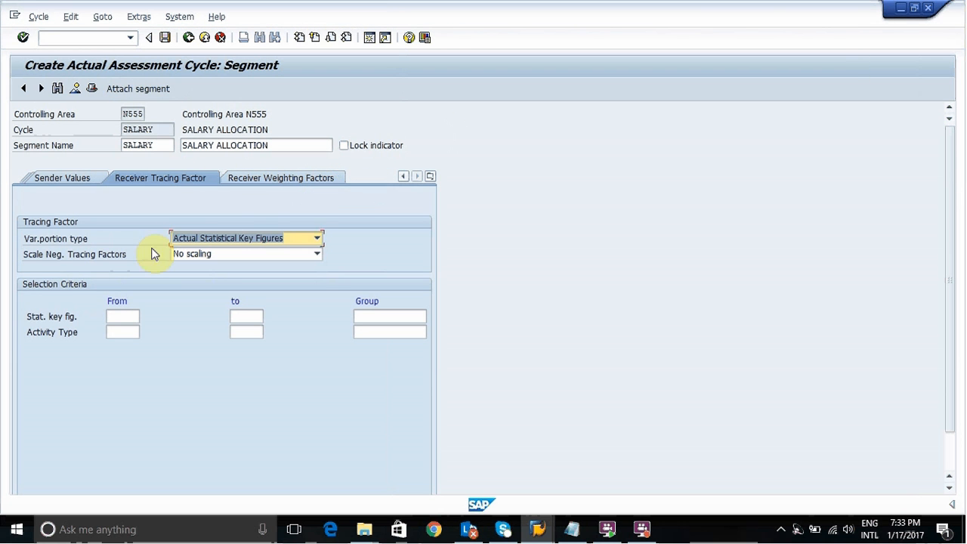
pyautogui.click(133, 318)
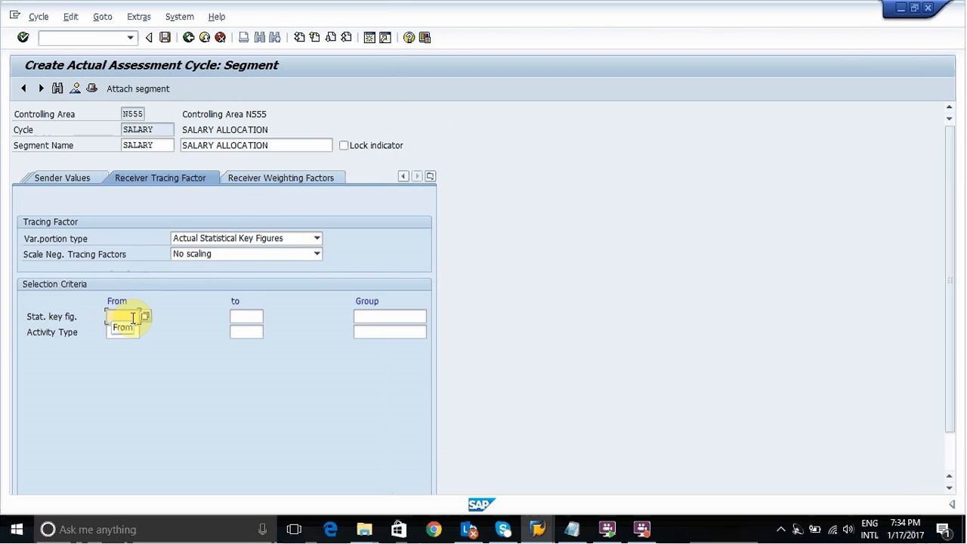
pyautogui.write('EMP')
# Check the receiver weighting factors and save the assessment cycle, accepting the proposed customizing request
pyautogui.click(265, 185)
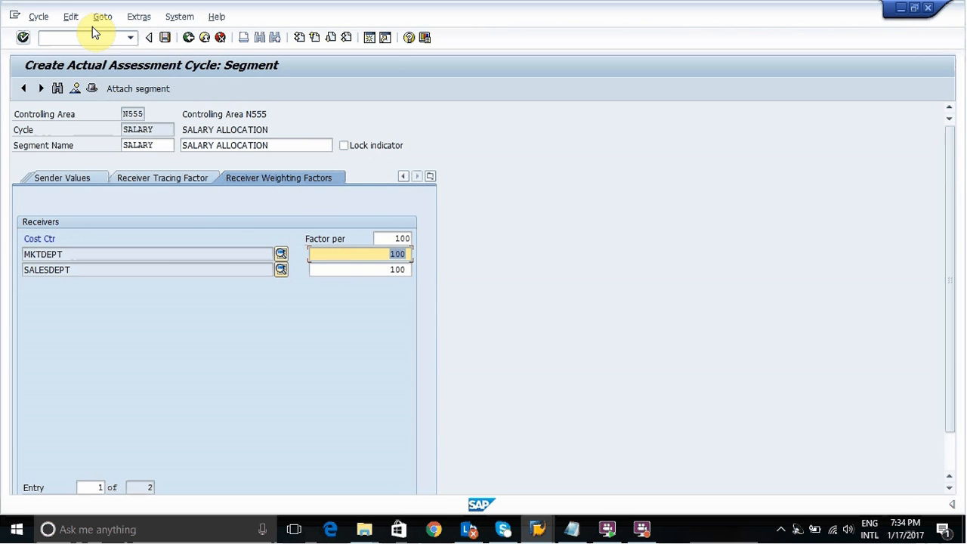
pyautogui.click(167, 37)
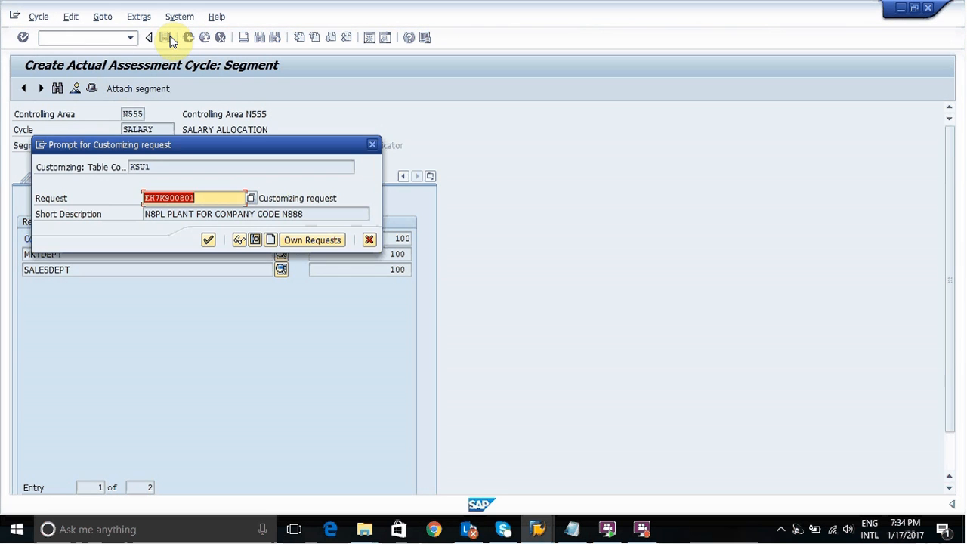
pyautogui.click(211, 241)
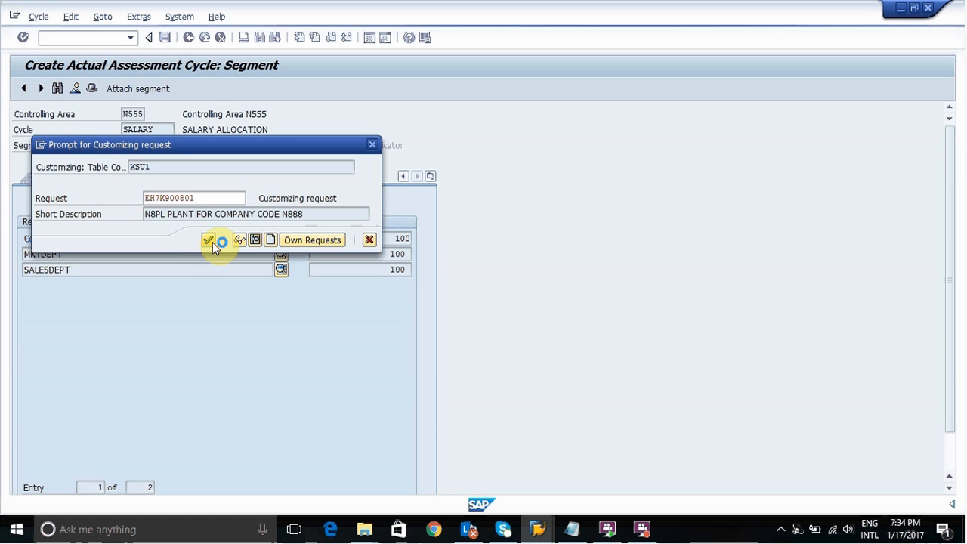
# Leave the saved cycle's segment and header data and return to the initial screen for creating assessment cycles
pyautogui.click(187, 45)
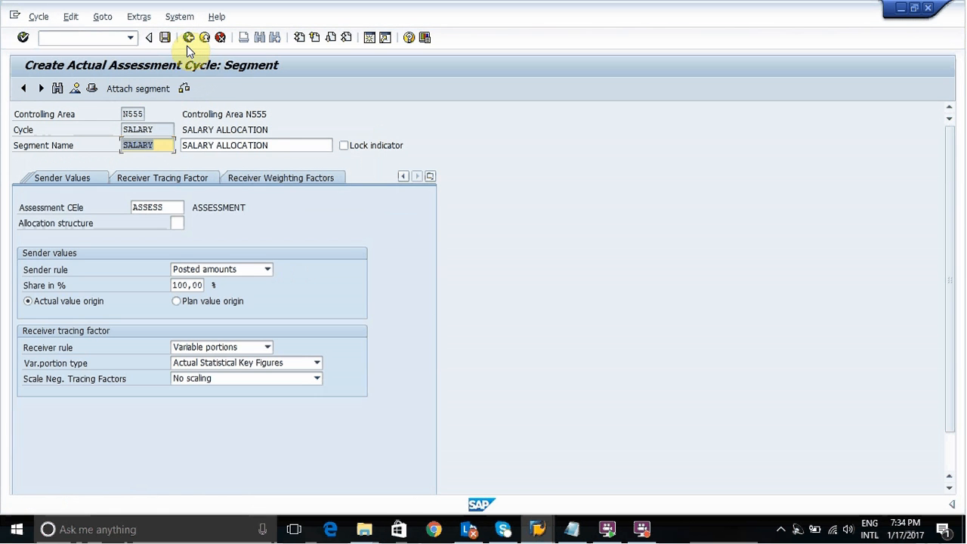
pyautogui.click(187, 45)
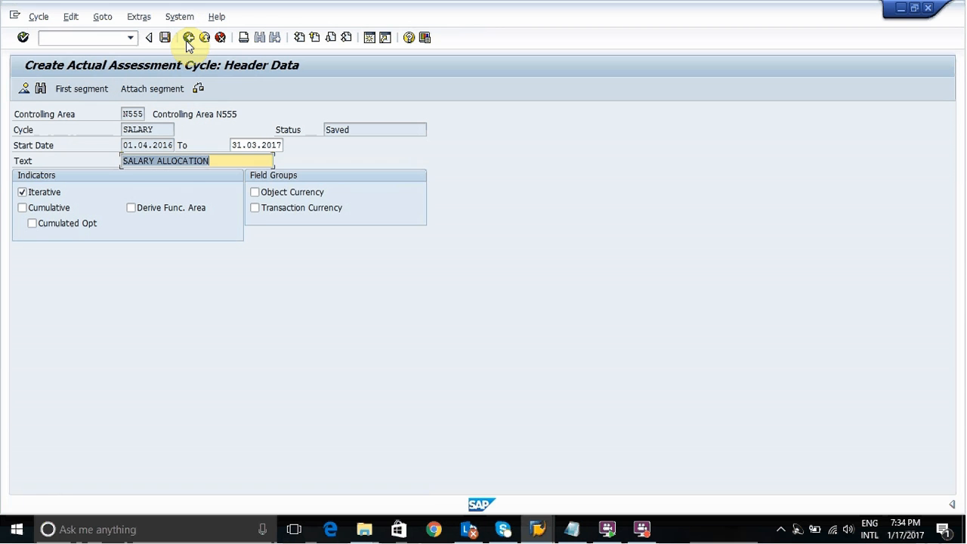
pyautogui.click(188, 44)
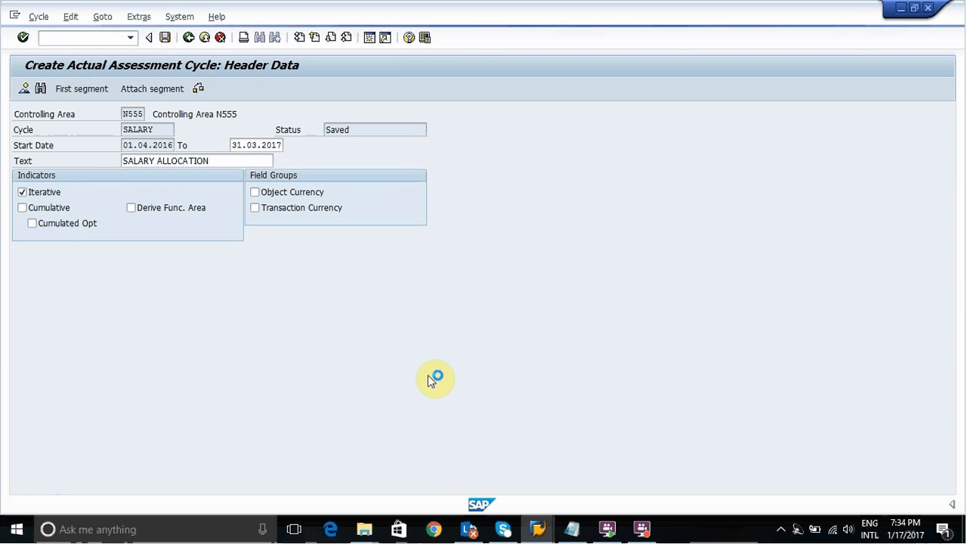
pyautogui.click(188, 41)
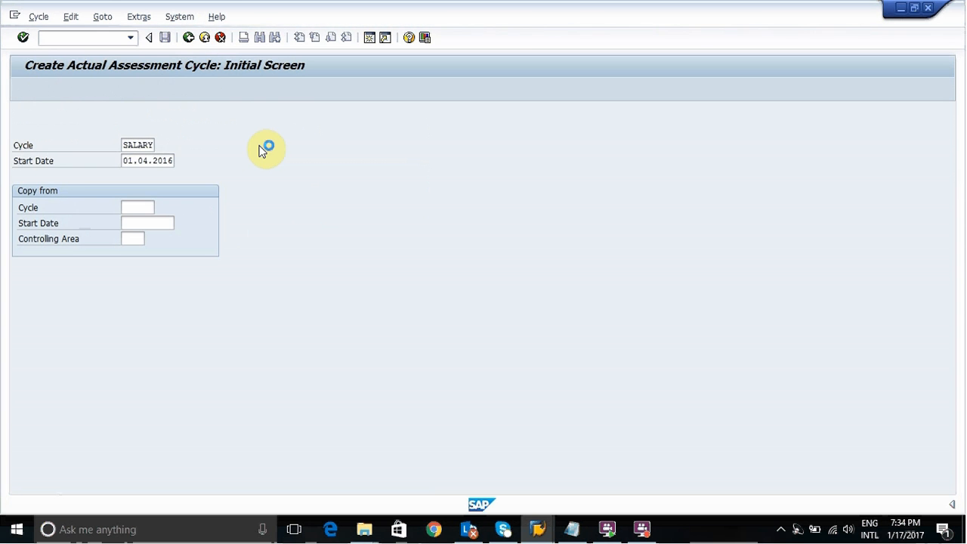
pyautogui.click(642, 528)
pyautogui.click(396, 174)
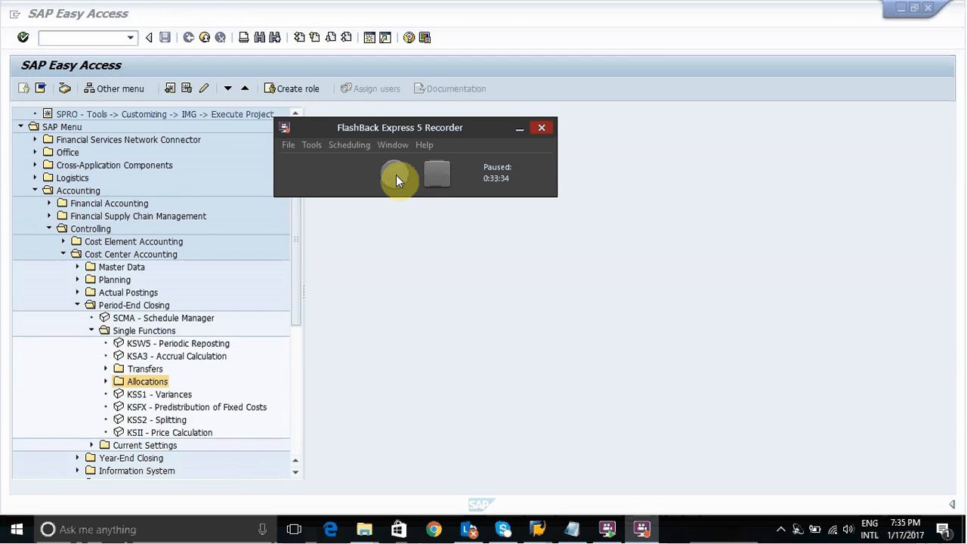
pyautogui.click(396, 174)
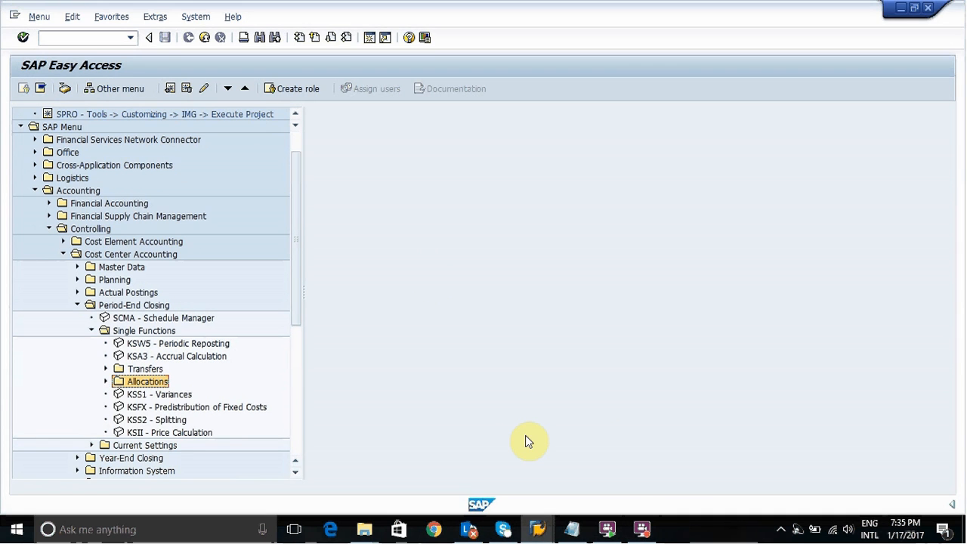
# Switch to the Notepad notes and add the line "10.MAINTAIN NUMBER RANGES FOR BUSS TRANS RKIU (KANK)" below item 9
pyautogui.click(571, 528)
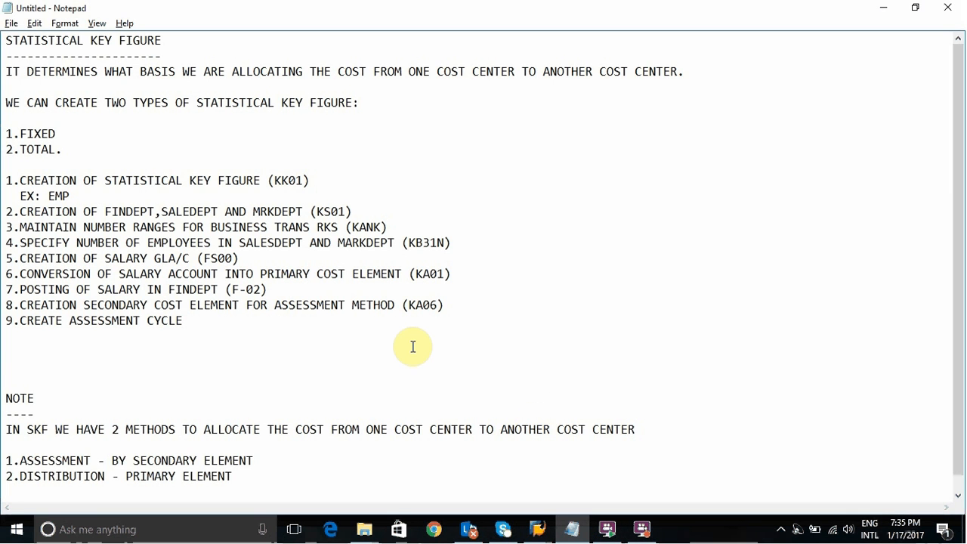
pyautogui.press('Return')
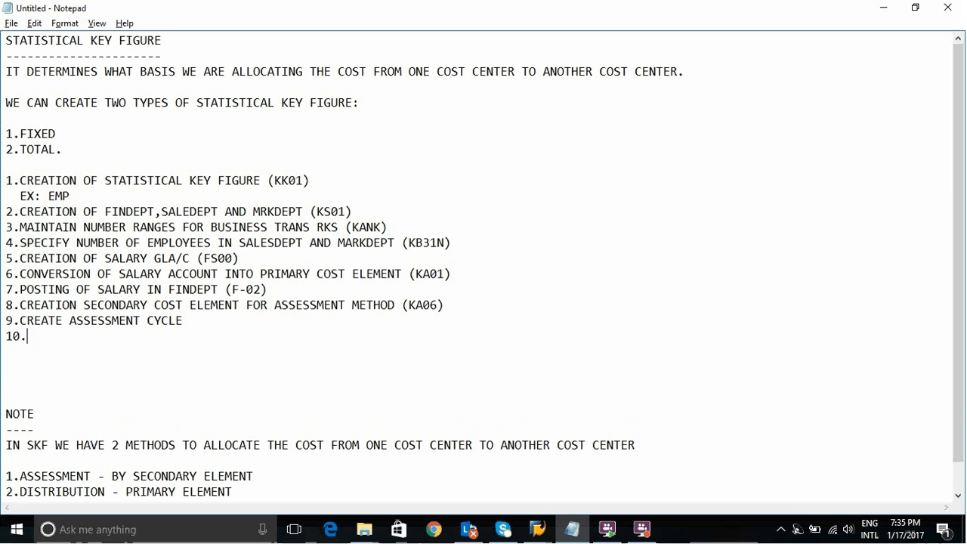
pyautogui.write('10.MAINTAIN NUMBER')
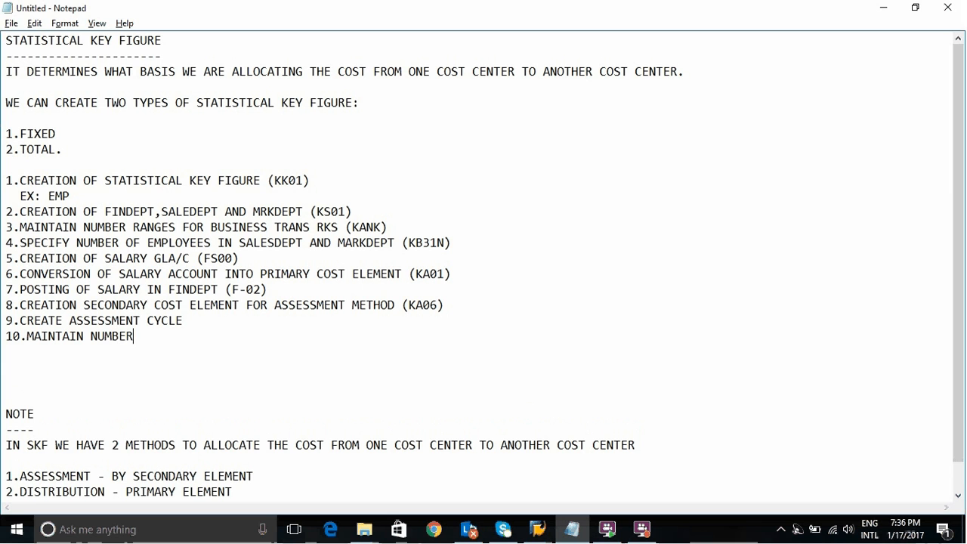
pyautogui.write(' RANGES FOR ')
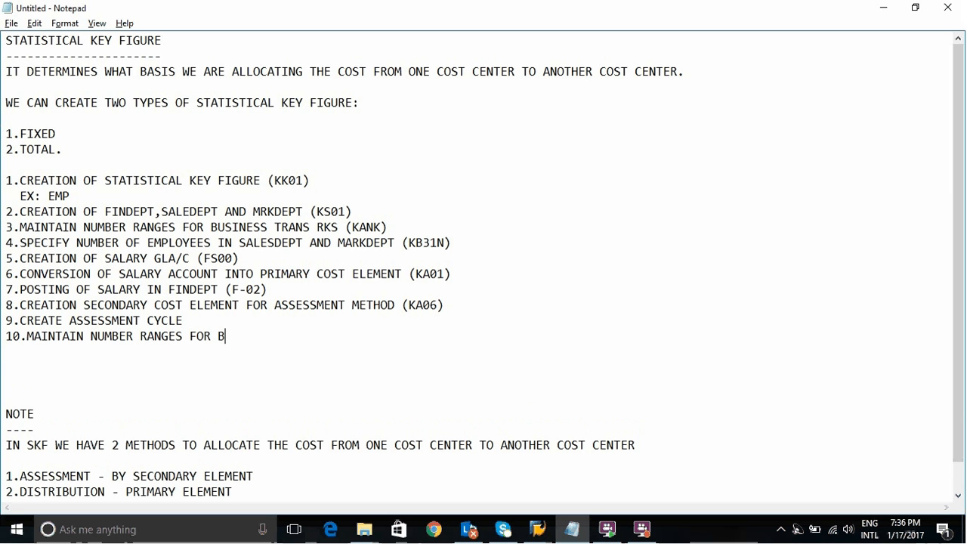
pyautogui.write('BUSS TRANS RK')
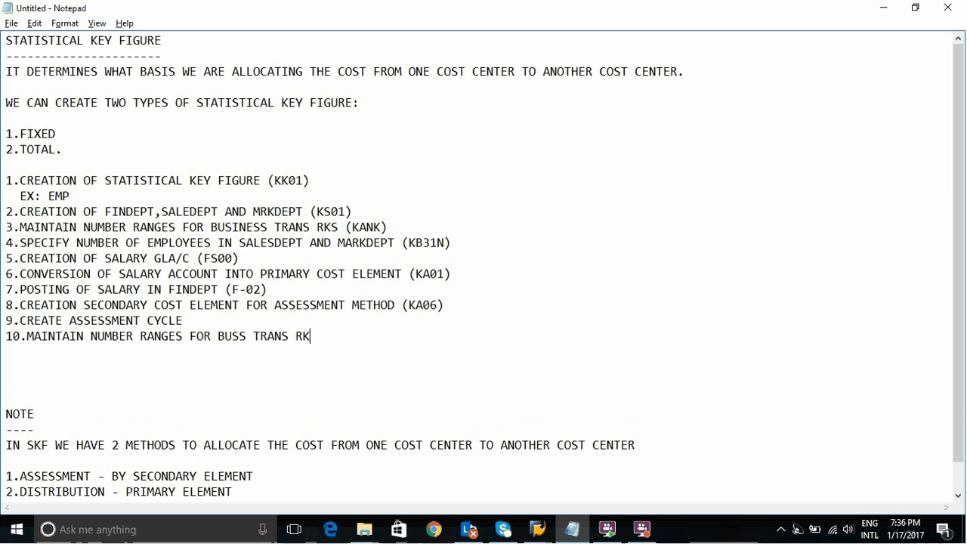
pyautogui.write('IU (KANK')
# Switch to SAP, start transaction KANK and open the number range groups of CO area N555 for maintenance
pyautogui.hotkey('alt', 'Tab')
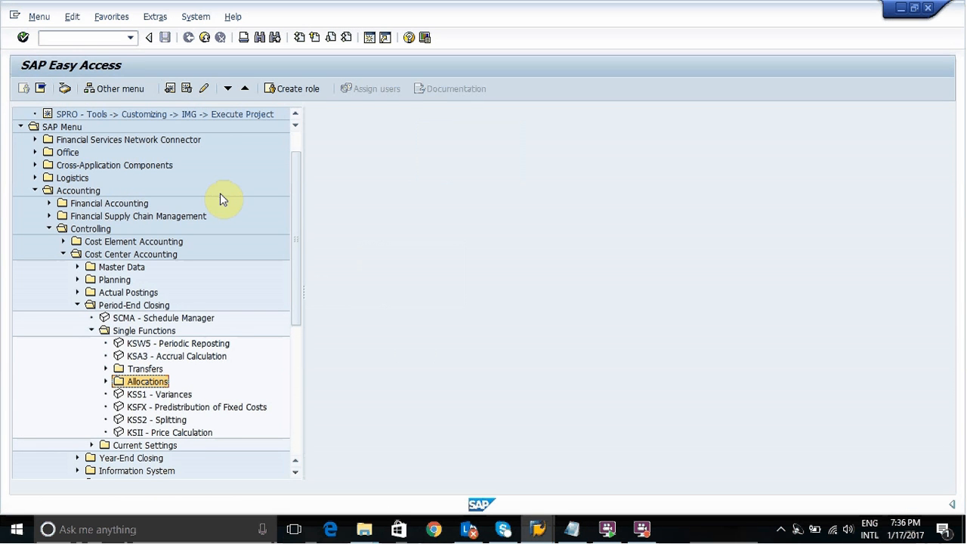
pyautogui.click(104, 37)
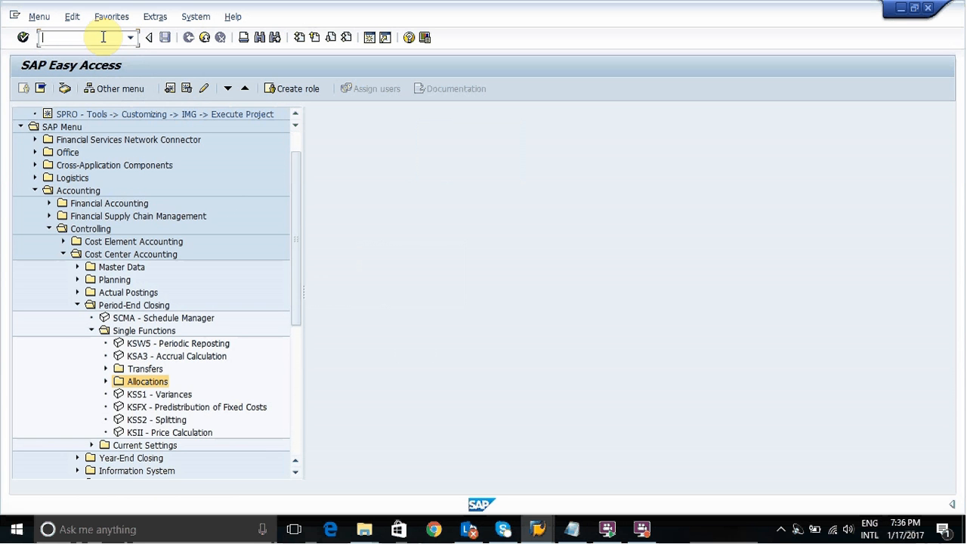
pyautogui.write('KANK')
pyautogui.press('Return')
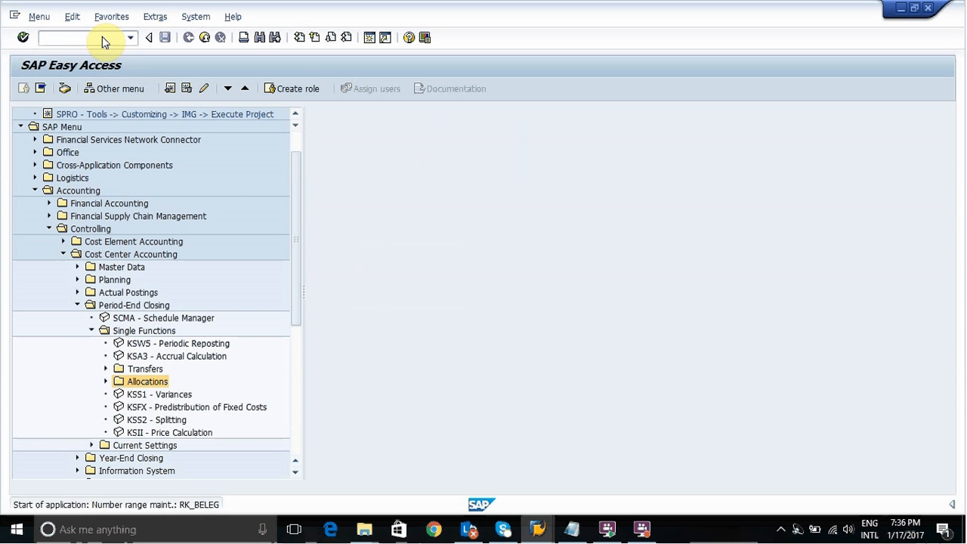
pyautogui.click(127, 118)
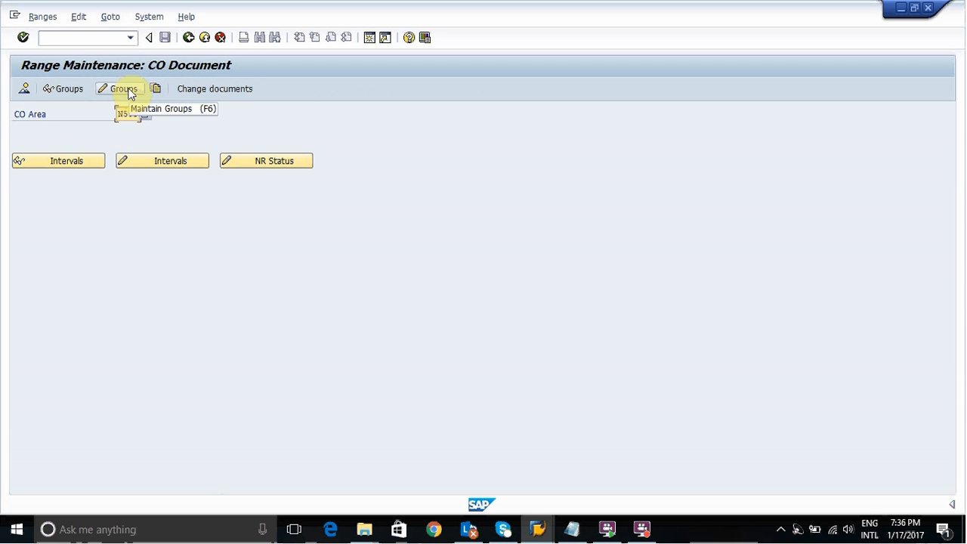
pyautogui.click(124, 89)
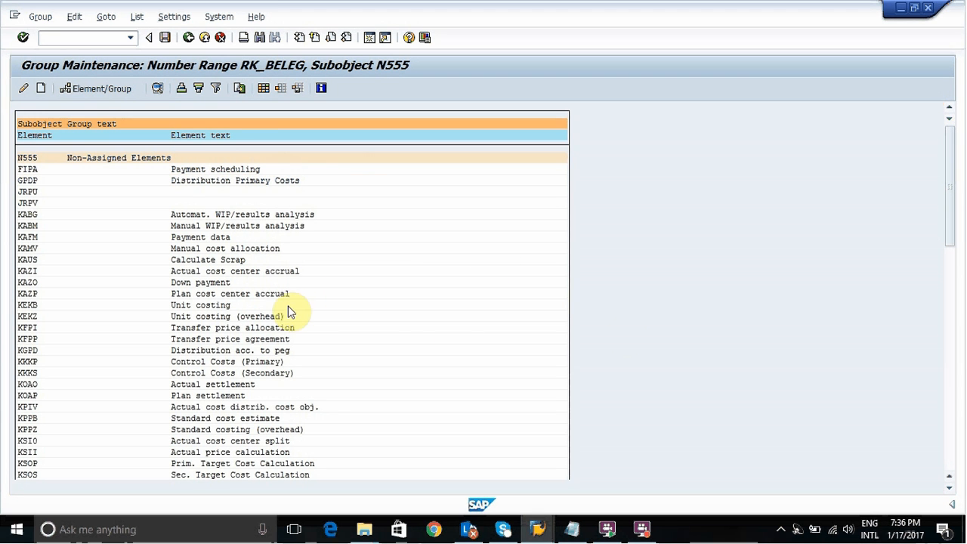
# Find the element RKIU among the non-assigned elements and jump to its line in the list
pyautogui.hotkey('ctrl', 'f')
pyautogui.click(252, 184)
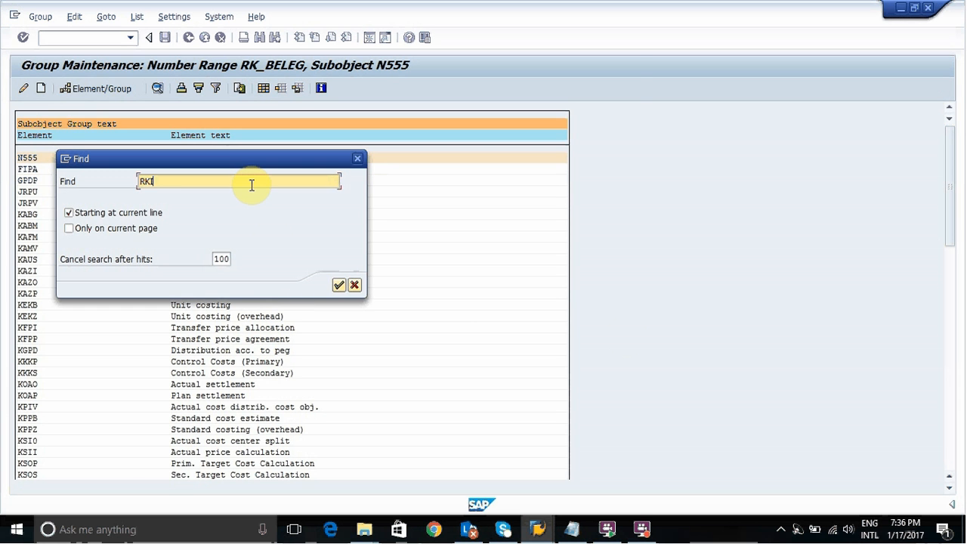
pyautogui.press('Return')
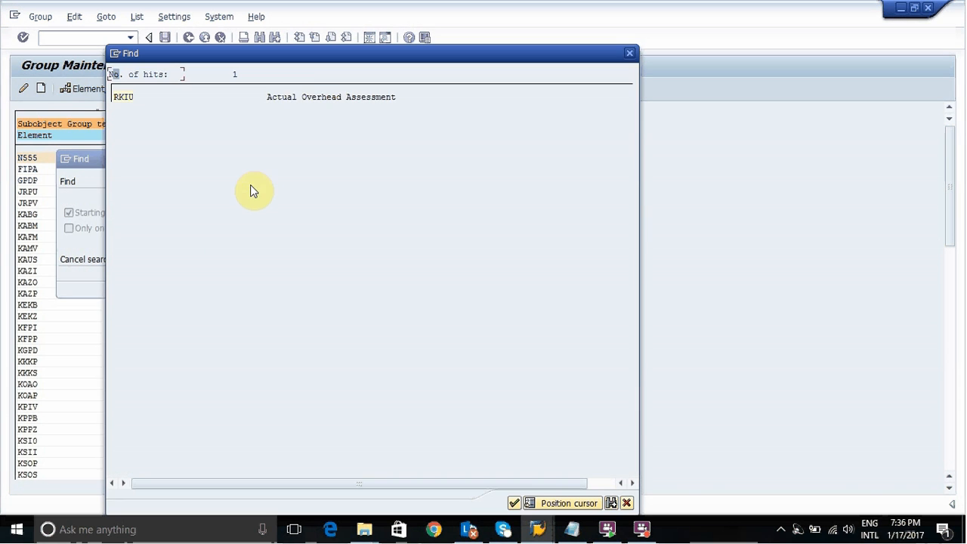
pyautogui.doubleClick(295, 99)
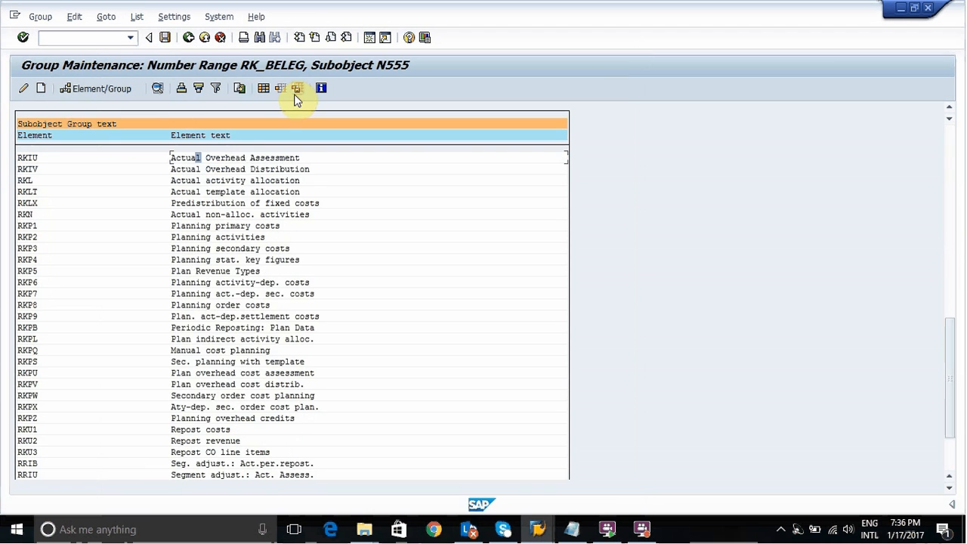
# Assign the RKIU element, Actual Overhead Assessment, to the group NUMBER RANGES FOR SKF
pyautogui.doubleClick(243, 163)
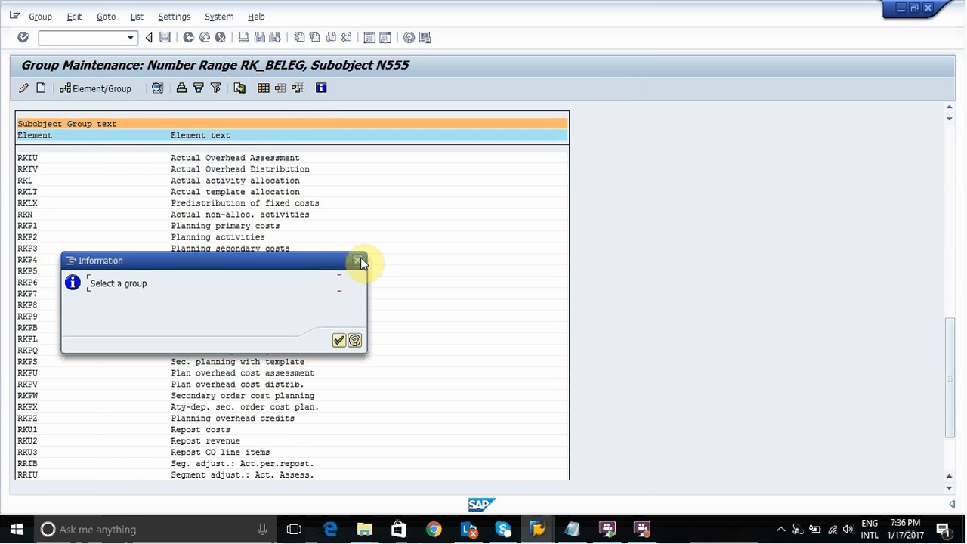
pyautogui.click(359, 260)
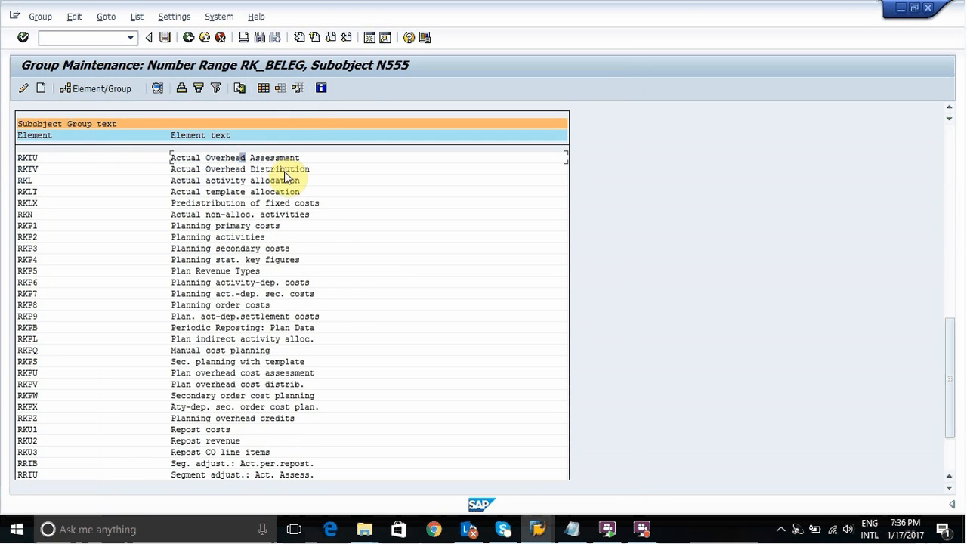
pyautogui.click(134, 89)
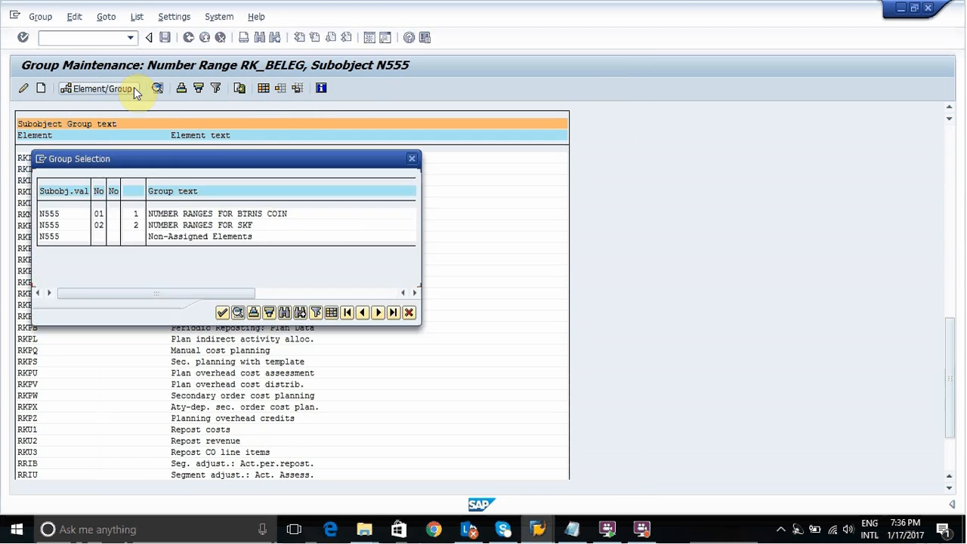
pyautogui.doubleClick(215, 234)
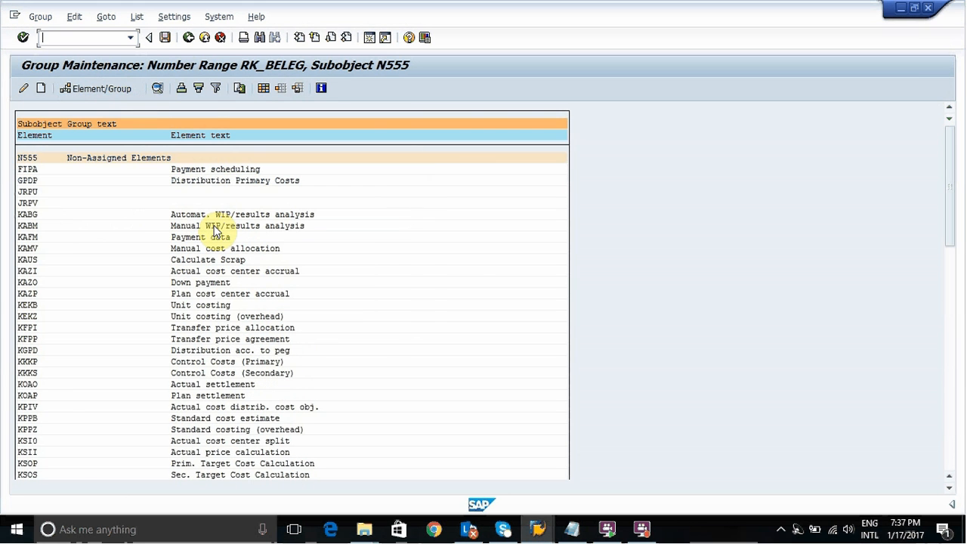
# Save the group assignment, check the elements under NUMBER RANGES FOR SKF, and leave the number range maintenance
pyautogui.click(640, 349)
pyautogui.hotkey('ctrl', 's')
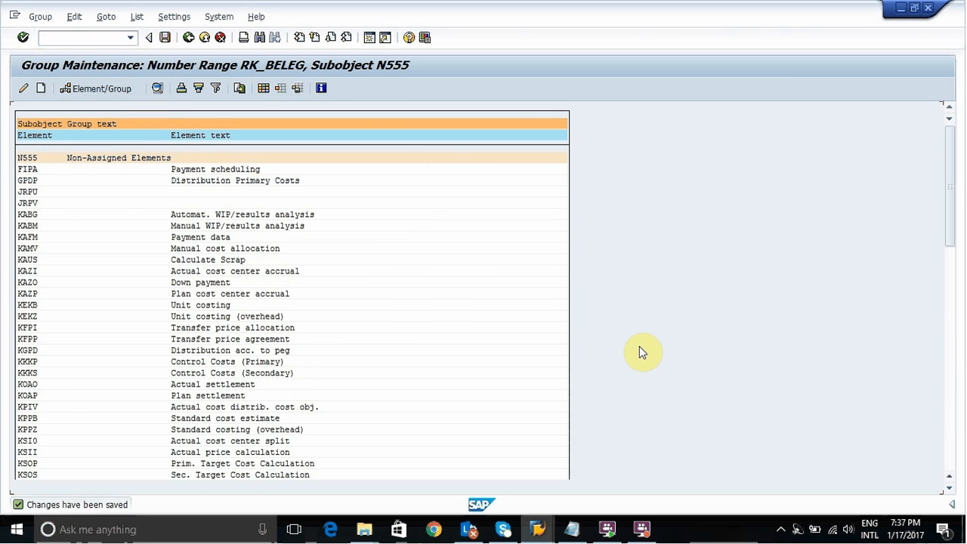
pyautogui.click(945, 449)
pyautogui.click(946, 449)
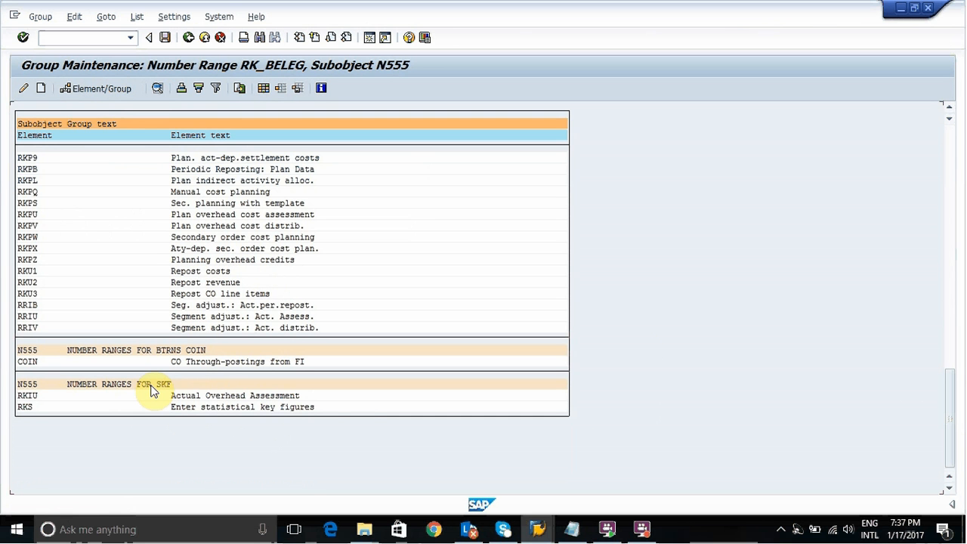
pyautogui.click(189, 46)
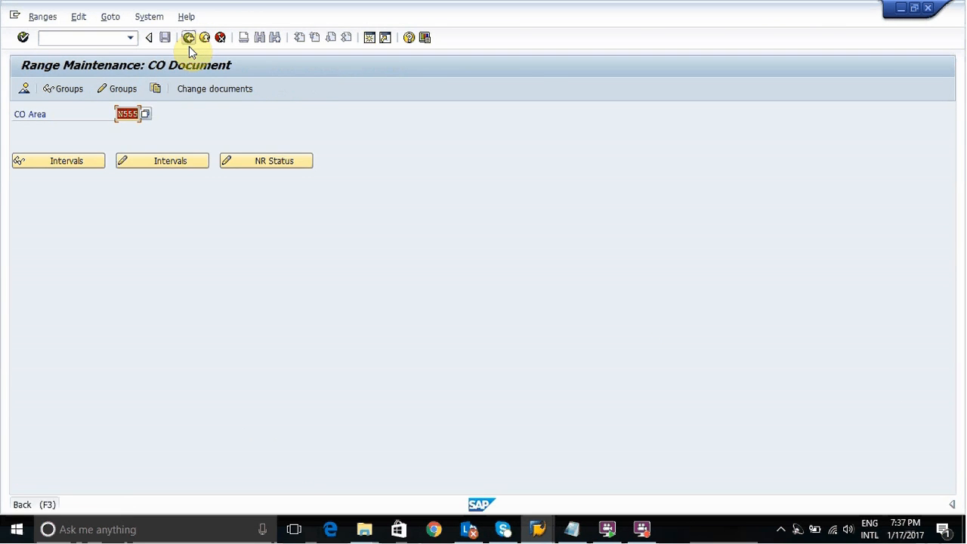
pyautogui.click(189, 46)
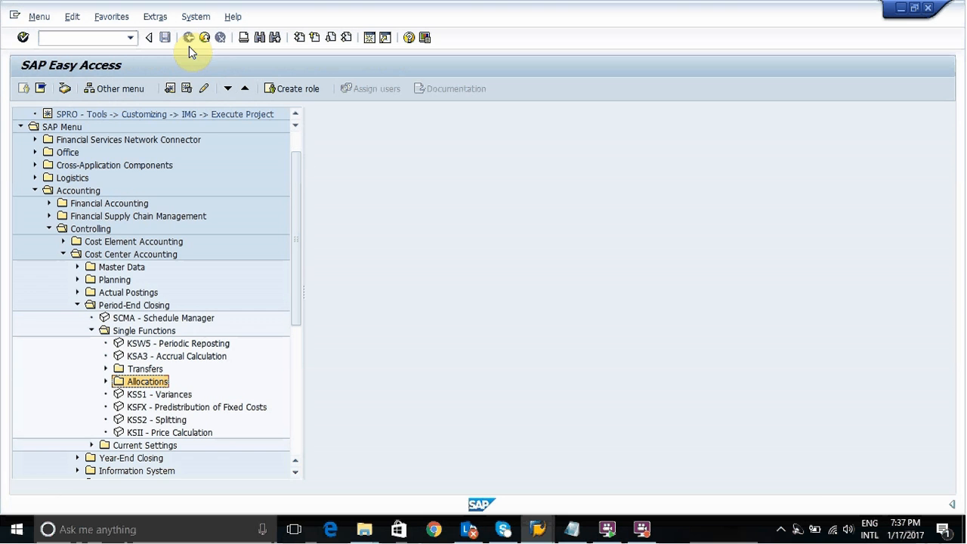
# Switch to the Notepad notes and add the line "11.EXECUTION ASSESSMENT CYCLE" below item 10
pyautogui.click(539, 529)
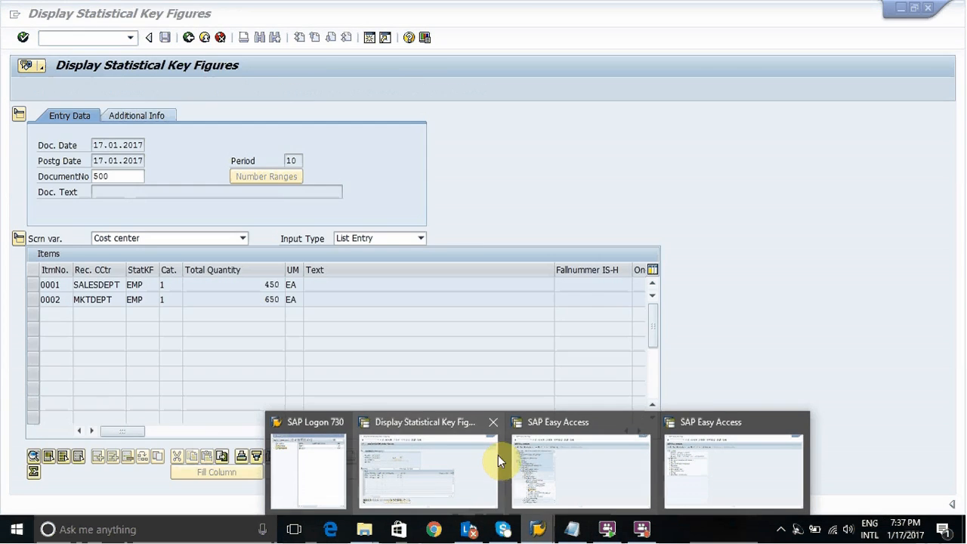
pyautogui.click(559, 461)
pyautogui.click(572, 530)
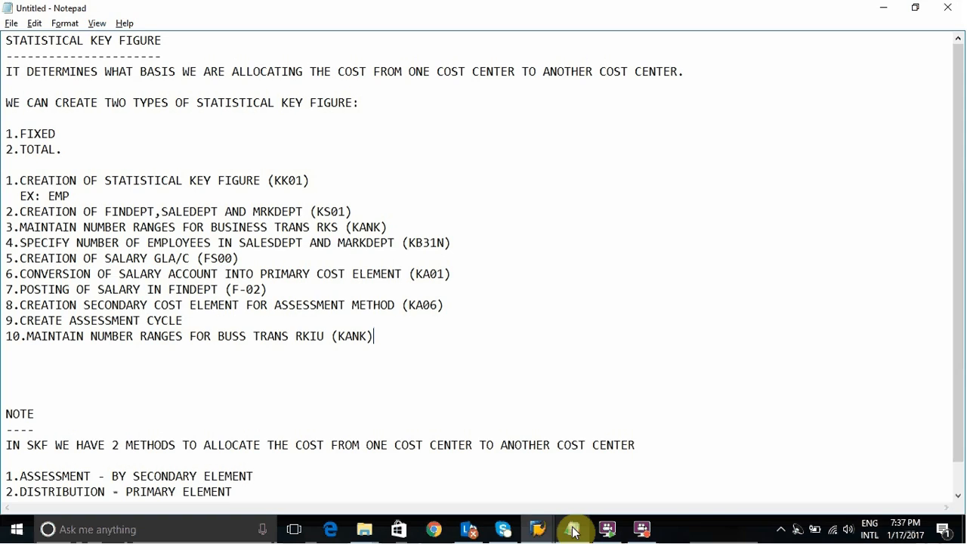
pyautogui.click(374, 338)
pyautogui.press('Return')
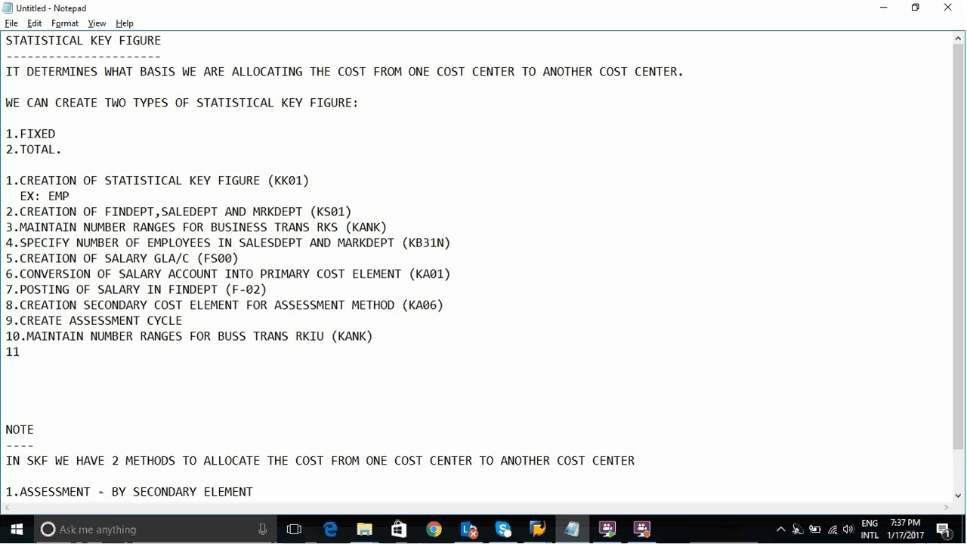
pyautogui.write('11.EXECUTION A')
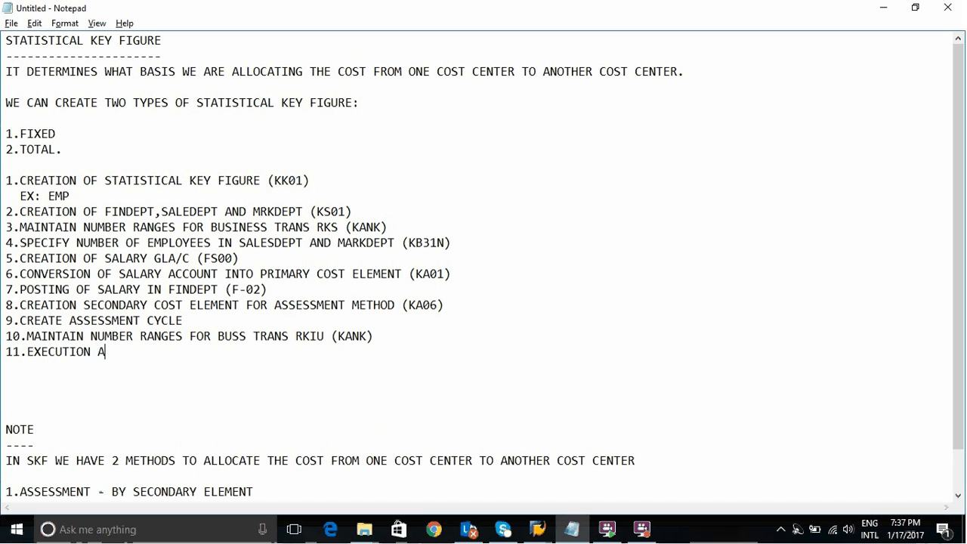
pyautogui.write('SSESSMENT CYCLE')
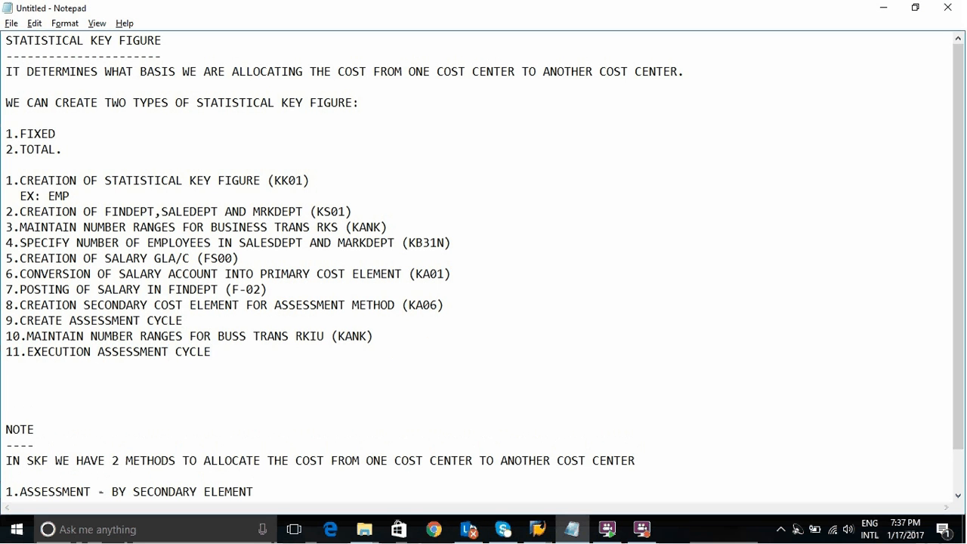
# Switch to SAP and look through the Allocations, Actual Postings and Year-End Closing folders under Cost Center Accounting for executing the assessment
pyautogui.hotkey('alt', 'Tab')
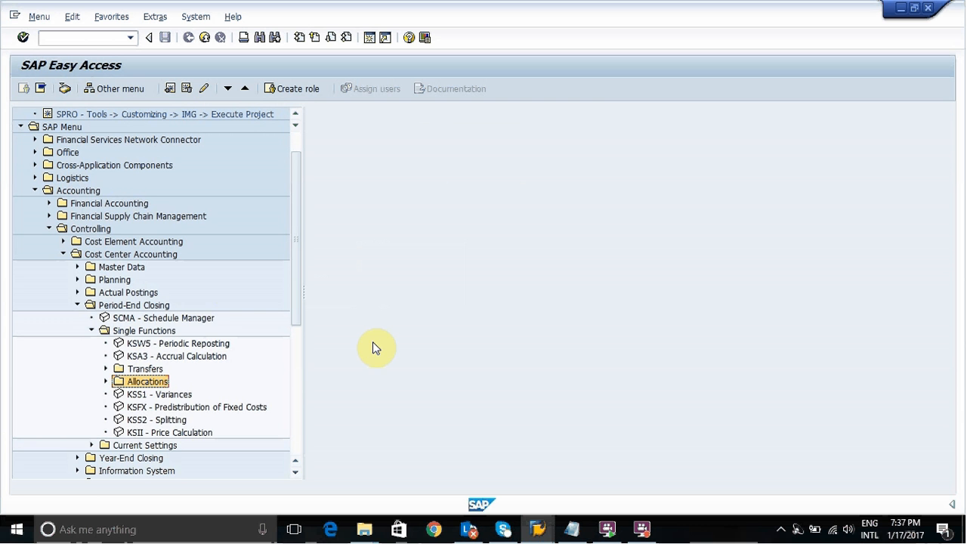
pyautogui.click(106, 382)
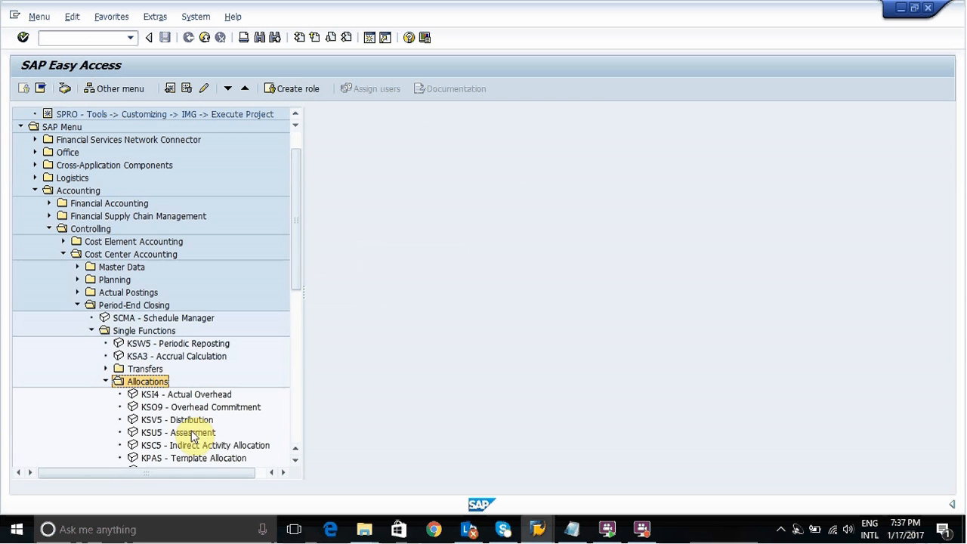
pyautogui.click(92, 329)
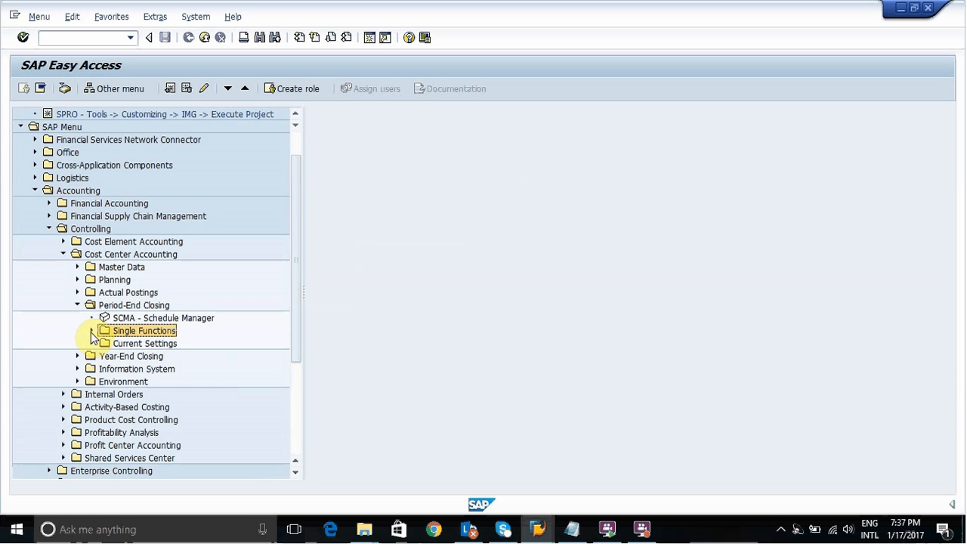
pyautogui.click(81, 308)
pyautogui.click(78, 307)
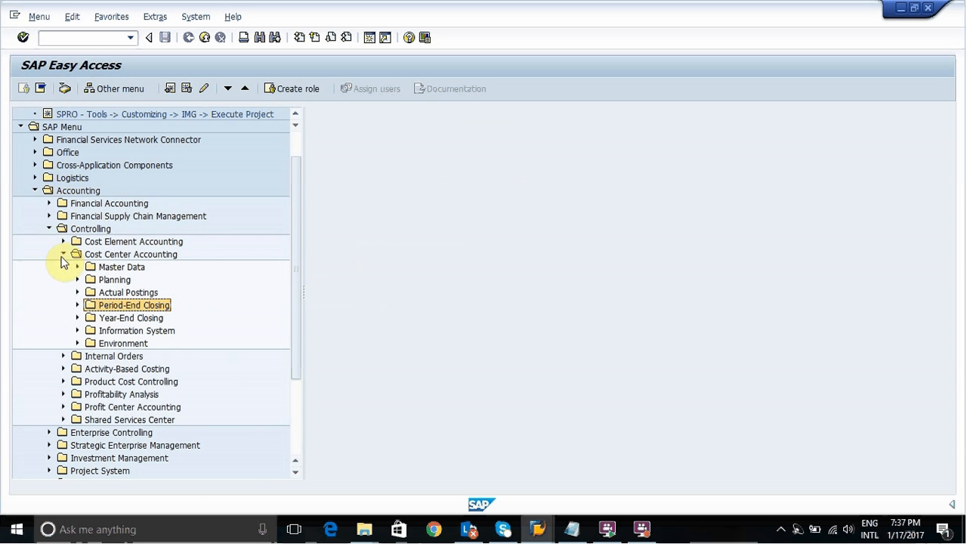
pyautogui.click(117, 257)
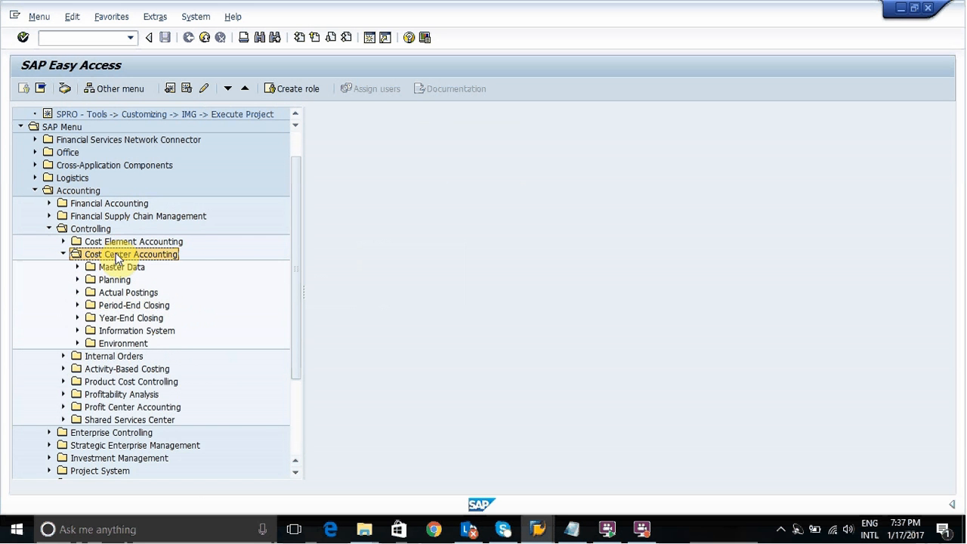
pyautogui.click(77, 293)
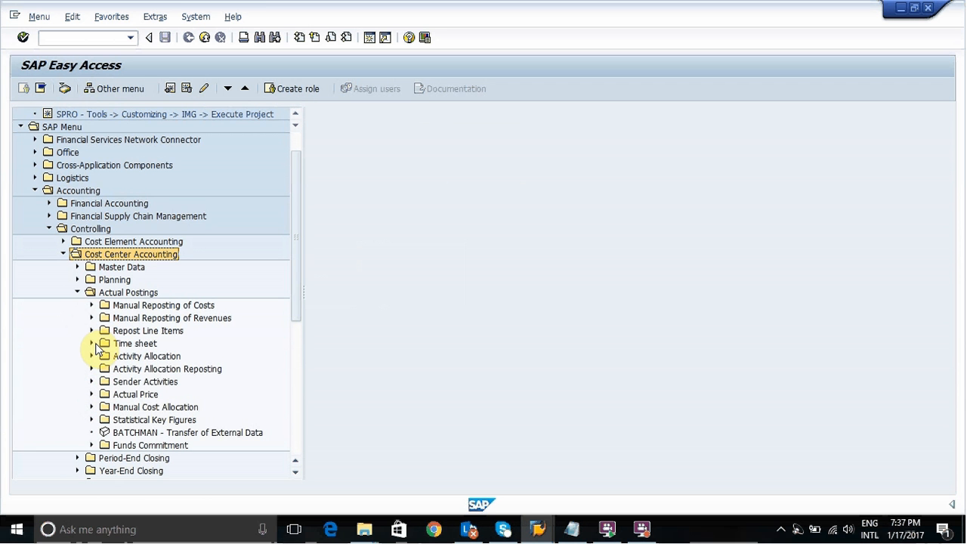
pyautogui.click(78, 293)
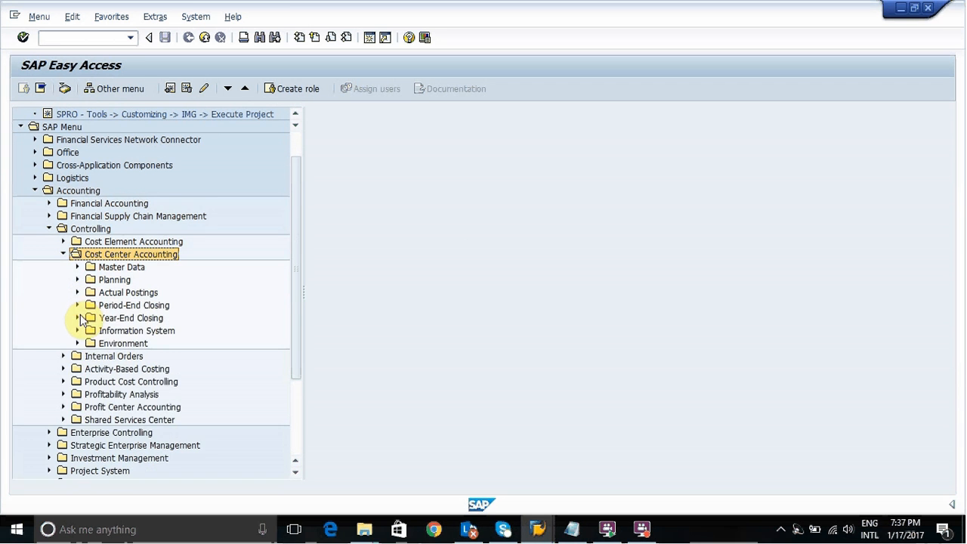
pyautogui.click(78, 318)
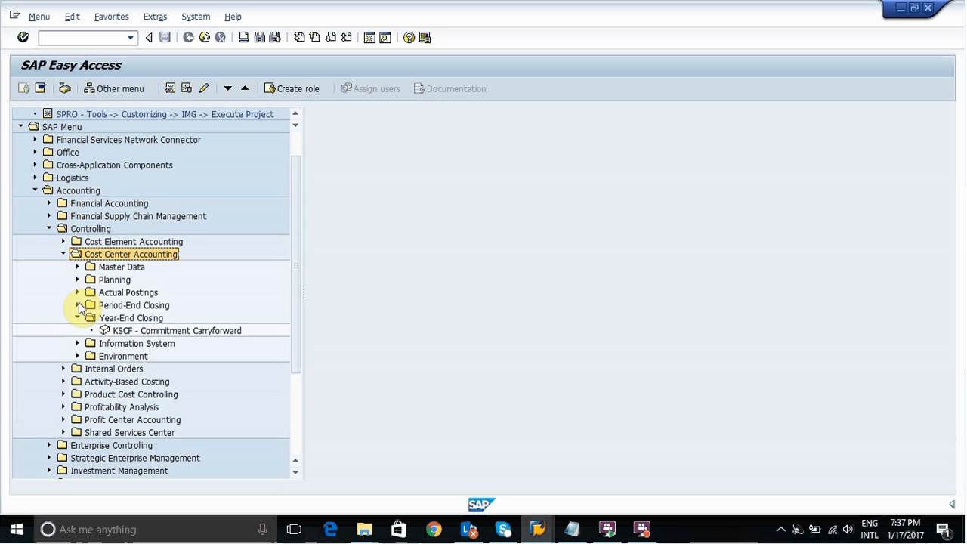
# Open the KSU5 assessment transaction from the allocations among the single functions of period-end closing
pyautogui.click(79, 305)
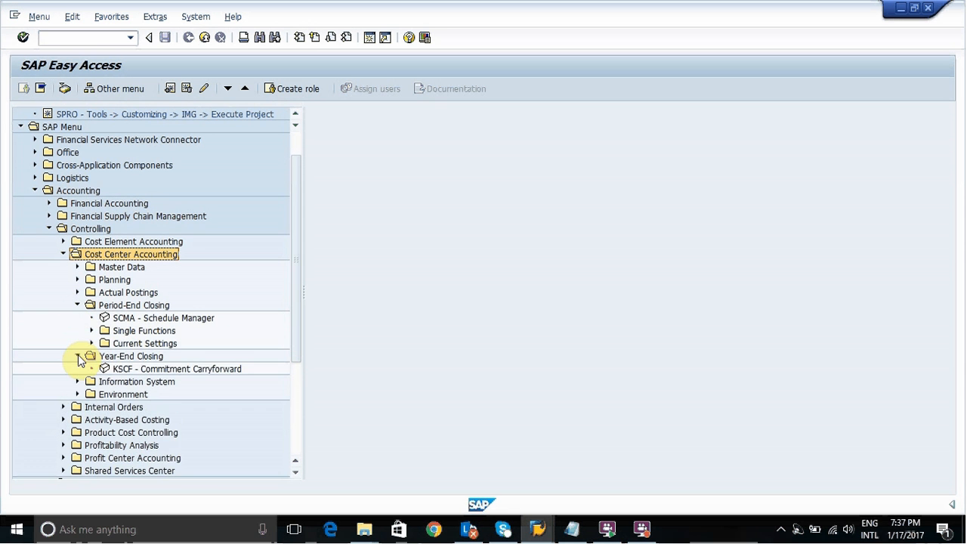
pyautogui.click(78, 355)
pyautogui.click(92, 331)
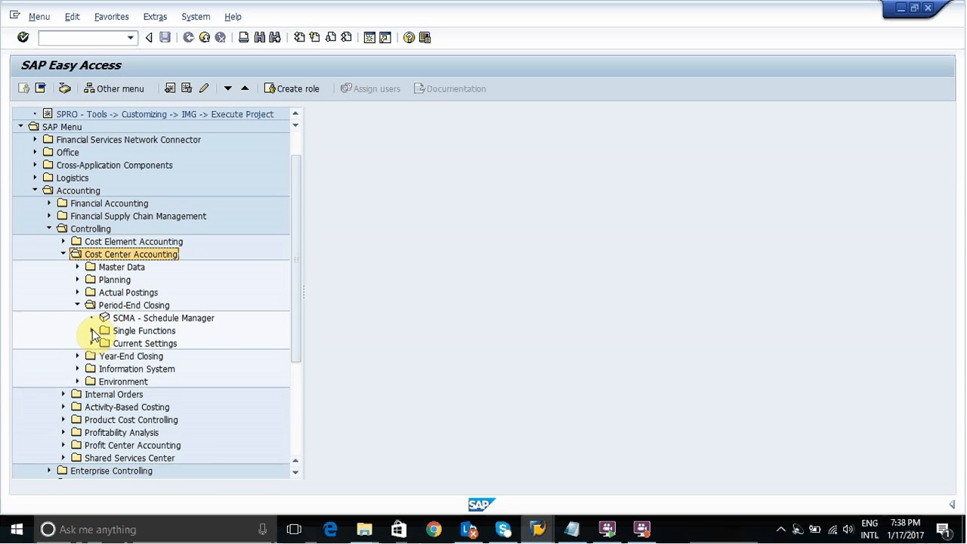
pyautogui.doubleClick(159, 388)
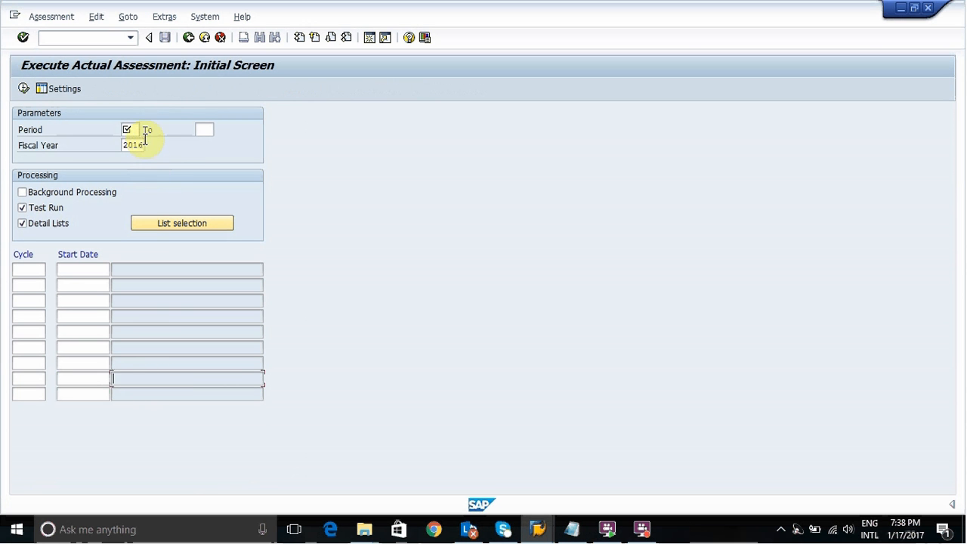
# Set the assessment period to 10 to 10 and select the cycle SALARY with start date 01.04.2016
pyautogui.click(134, 130)
pyautogui.write('10')
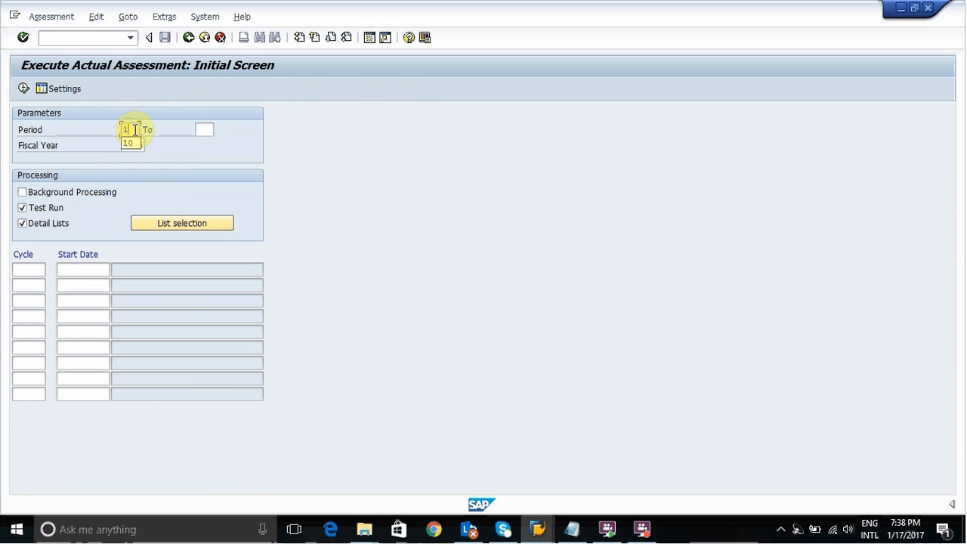
pyautogui.press('Tab')
pyautogui.write('10')
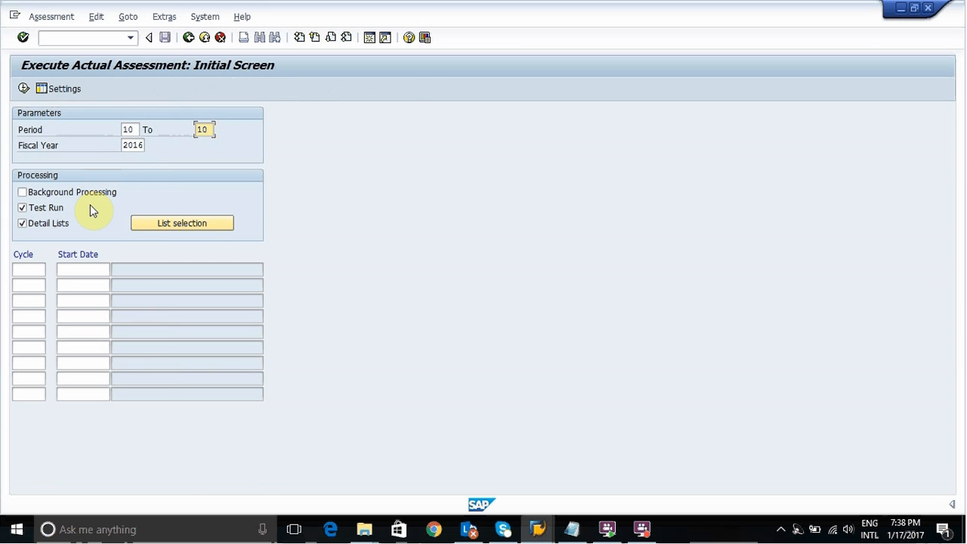
pyautogui.click(38, 269)
pyautogui.click(51, 271)
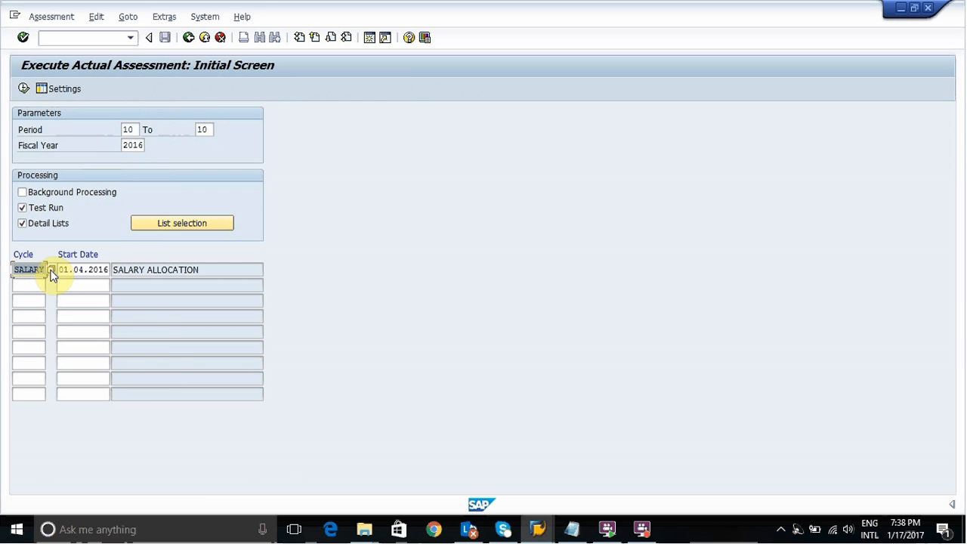
# Execute the SALARY assessment cycle as a test run with detail lists
pyautogui.click(23, 90)
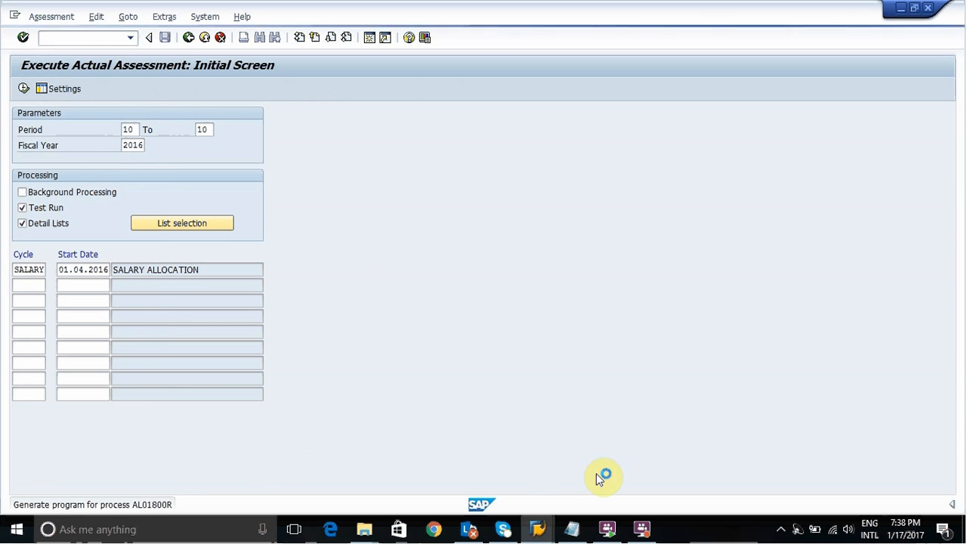
pyautogui.click(642, 527)
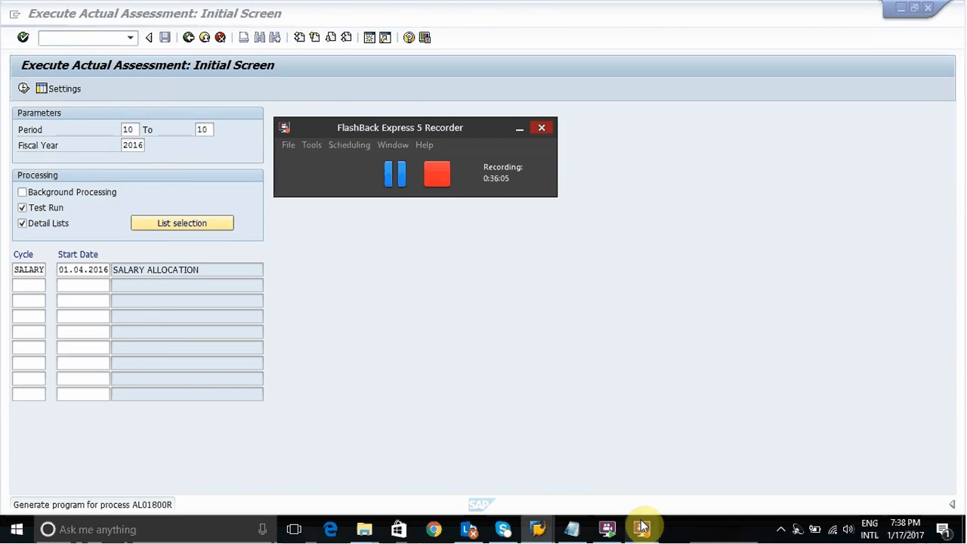
pyautogui.click(398, 175)
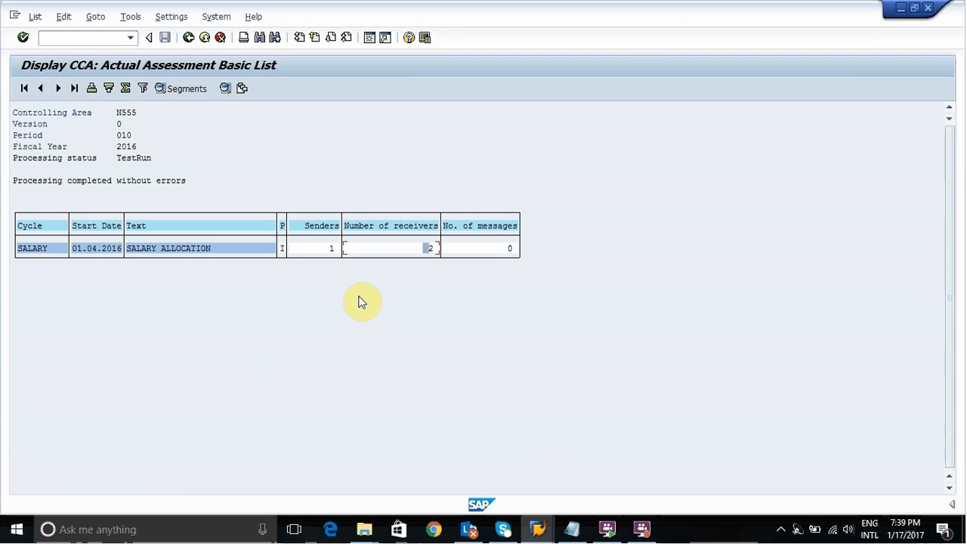
# Display the test run's actual line items, check the FINDEPT entries in the Object column, and exit the list
pyautogui.click(335, 253)
pyautogui.click(224, 90)
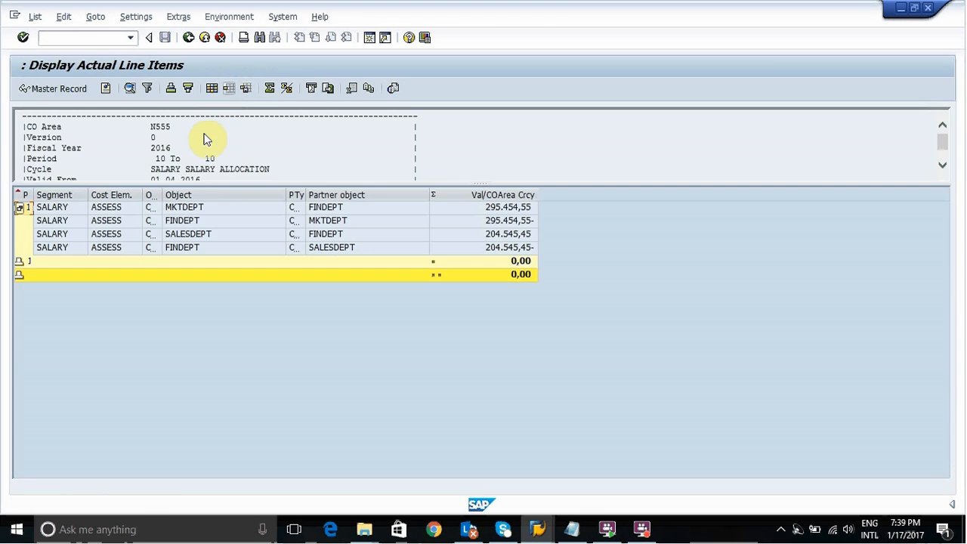
pyautogui.click(189, 223)
pyautogui.click(188, 248)
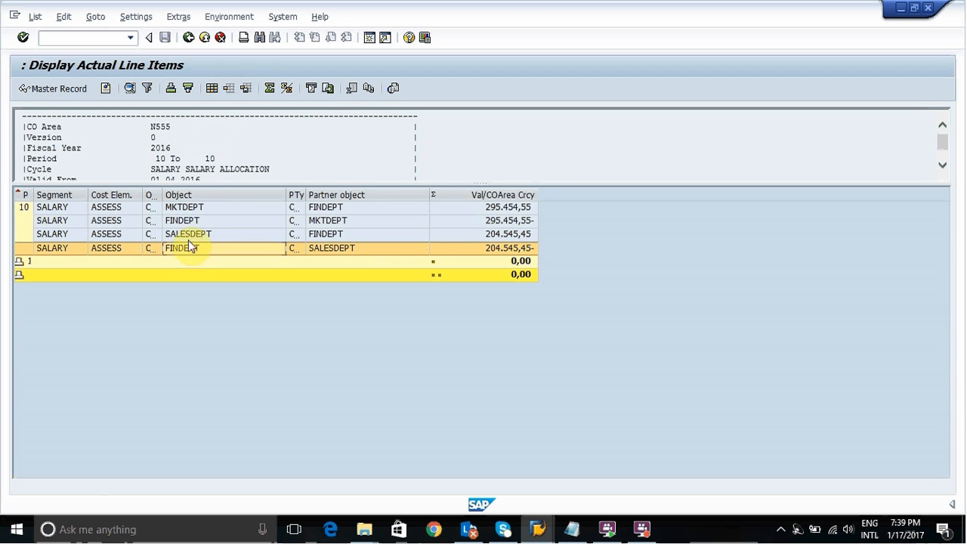
pyautogui.click(188, 39)
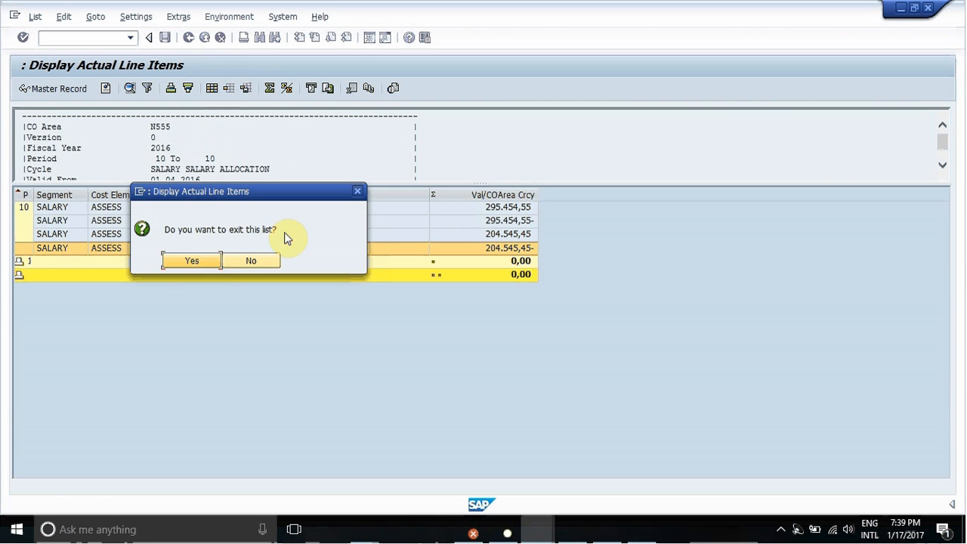
pyautogui.click(211, 261)
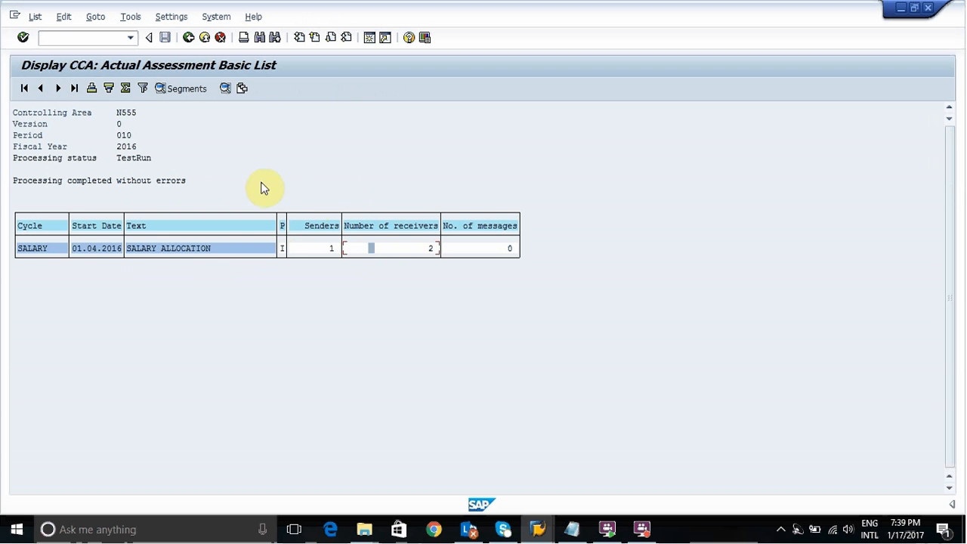
# Reopen the test run's line items, compare partner objects and amounts between FINDEPT and its receivers, and exit the list
pyautogui.click(225, 89)
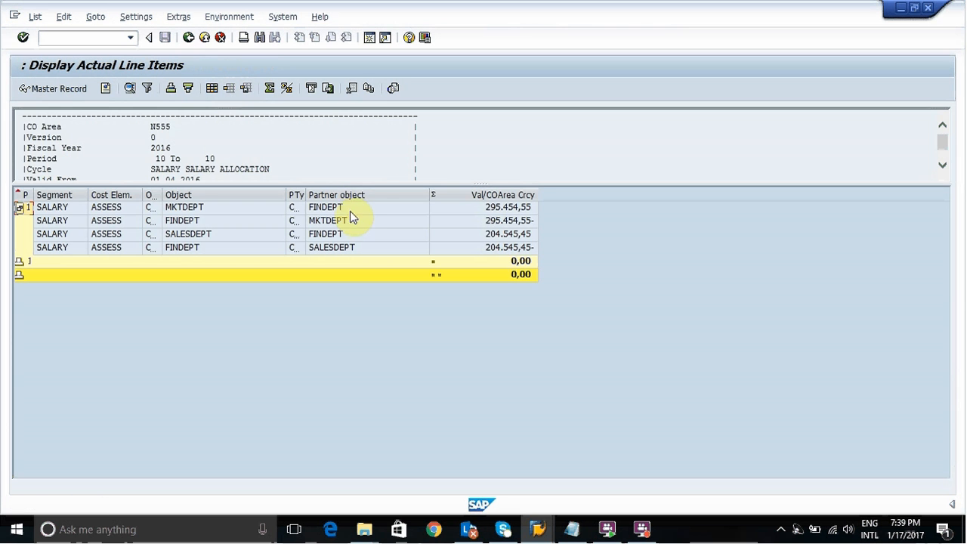
pyautogui.click(350, 211)
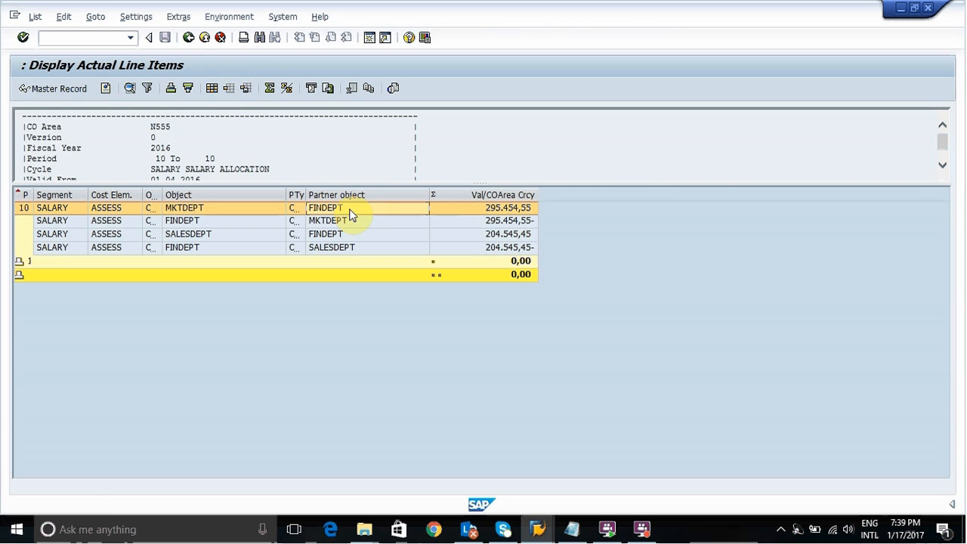
pyautogui.click(468, 222)
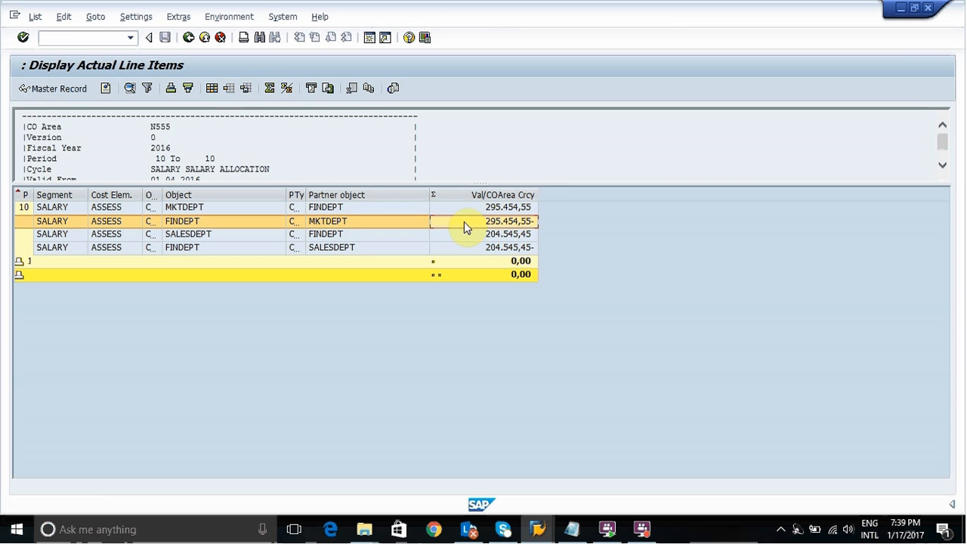
pyautogui.click(500, 250)
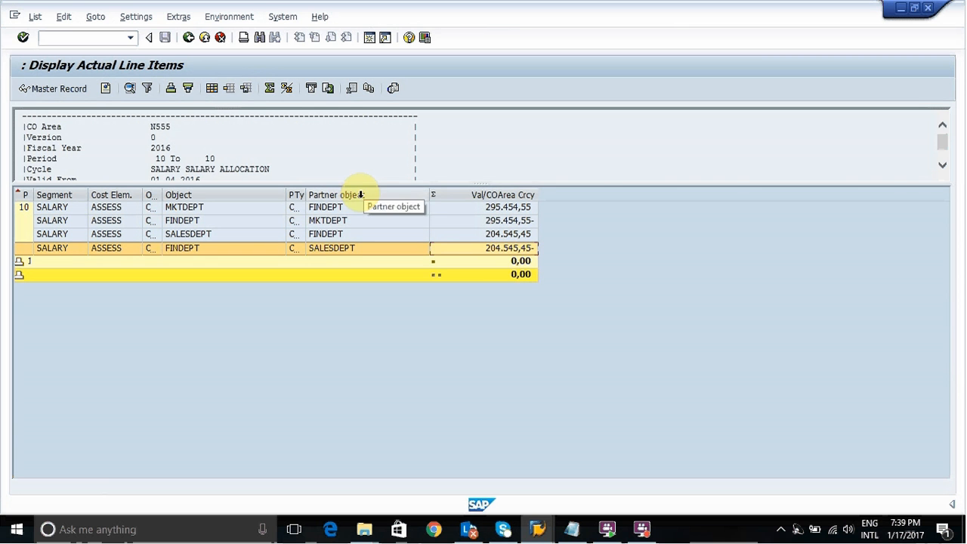
pyautogui.click(189, 38)
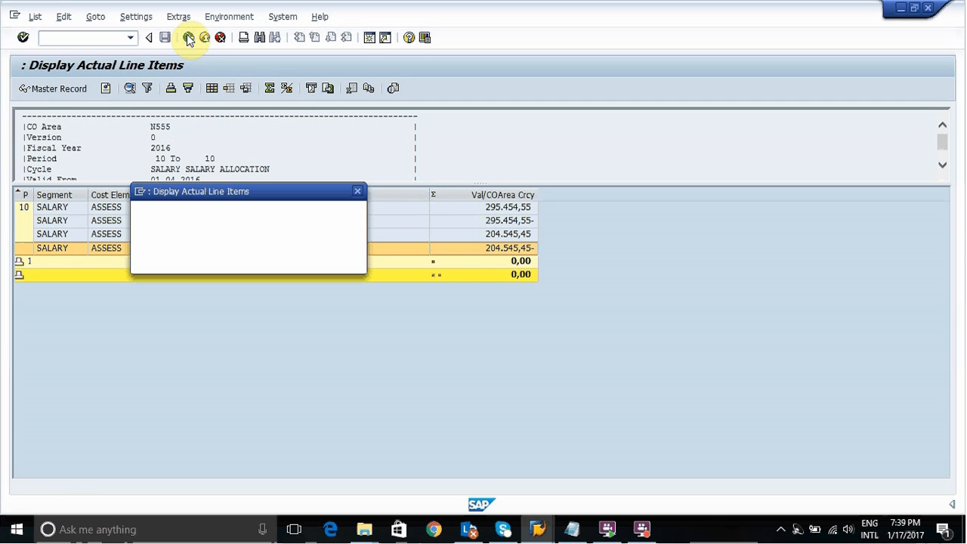
pyautogui.click(190, 261)
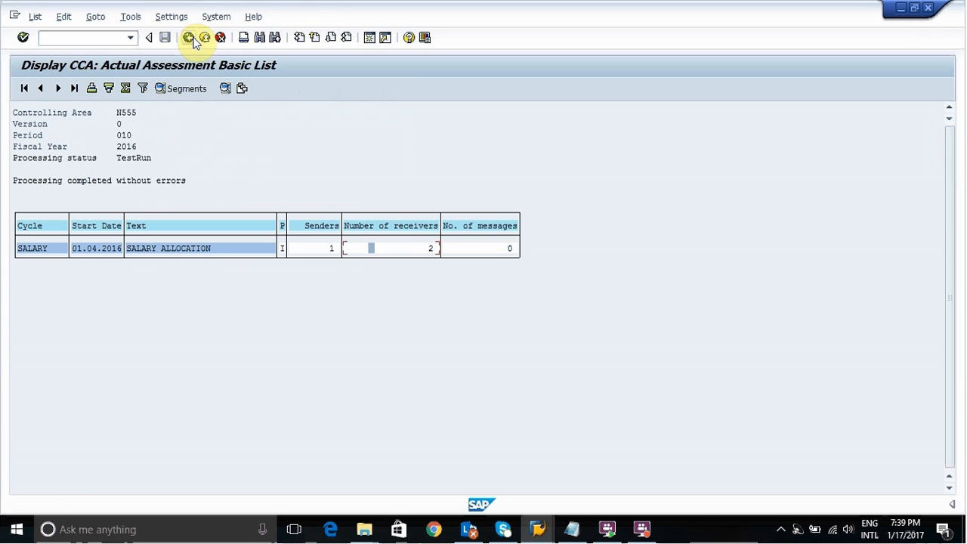
# Leave the test run result and execute the SALARY assessment cycle for period 10 with Test Run switched off
pyautogui.click(189, 37)
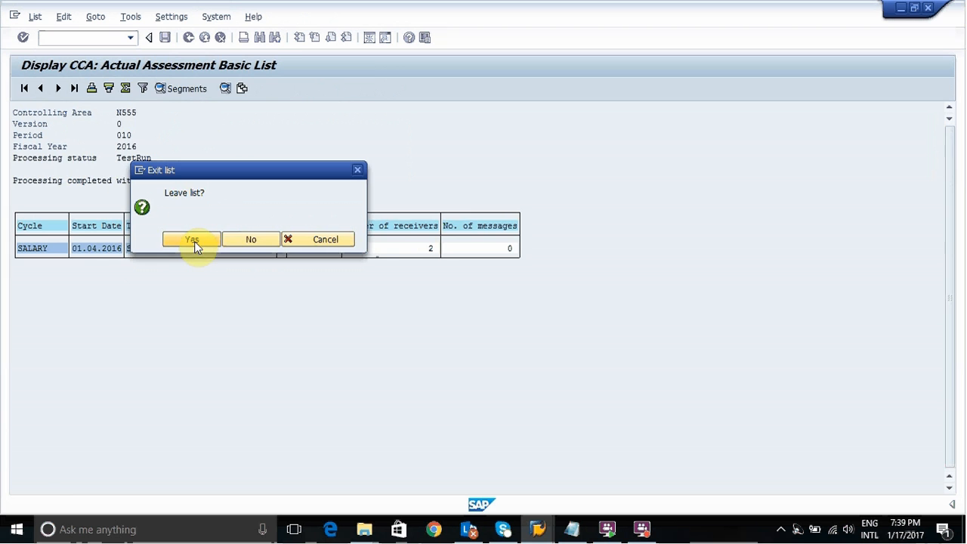
pyautogui.click(194, 241)
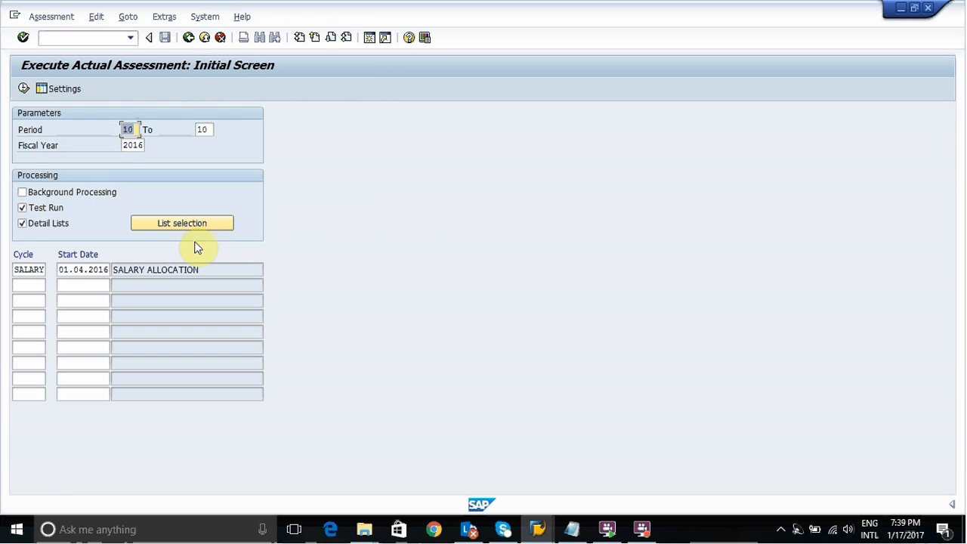
pyautogui.click(22, 208)
pyautogui.click(25, 90)
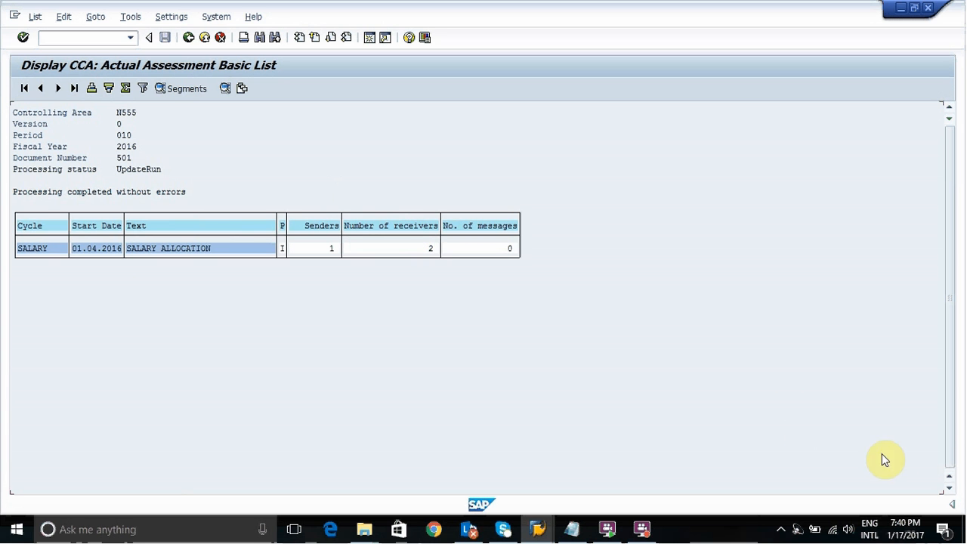
pyautogui.click(641, 530)
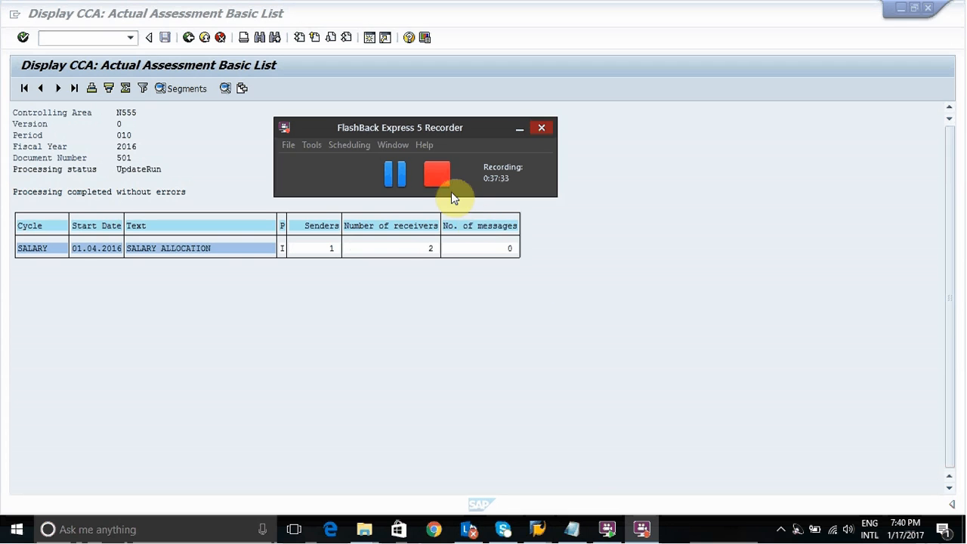